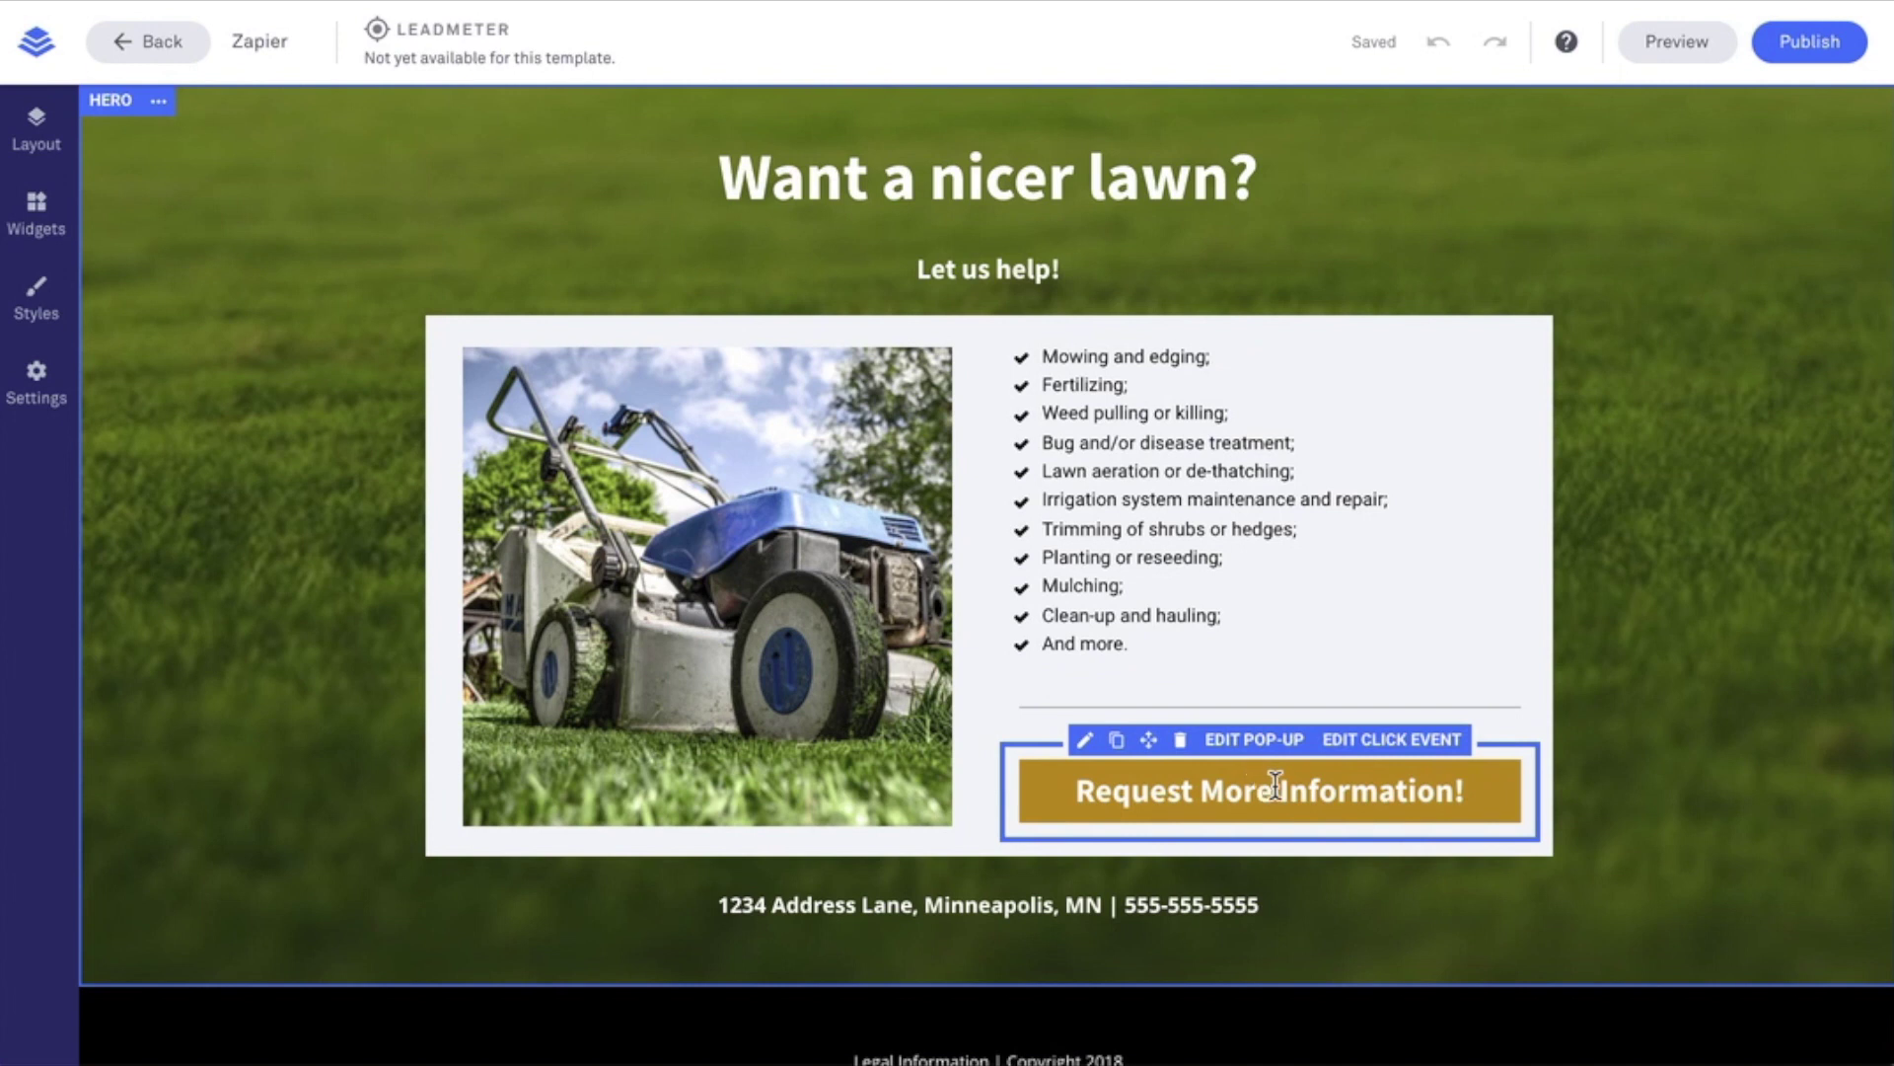
- Open the form in the Request More Information! button's pop-up for editing and name it Lawn Care
left_click(1264, 742)
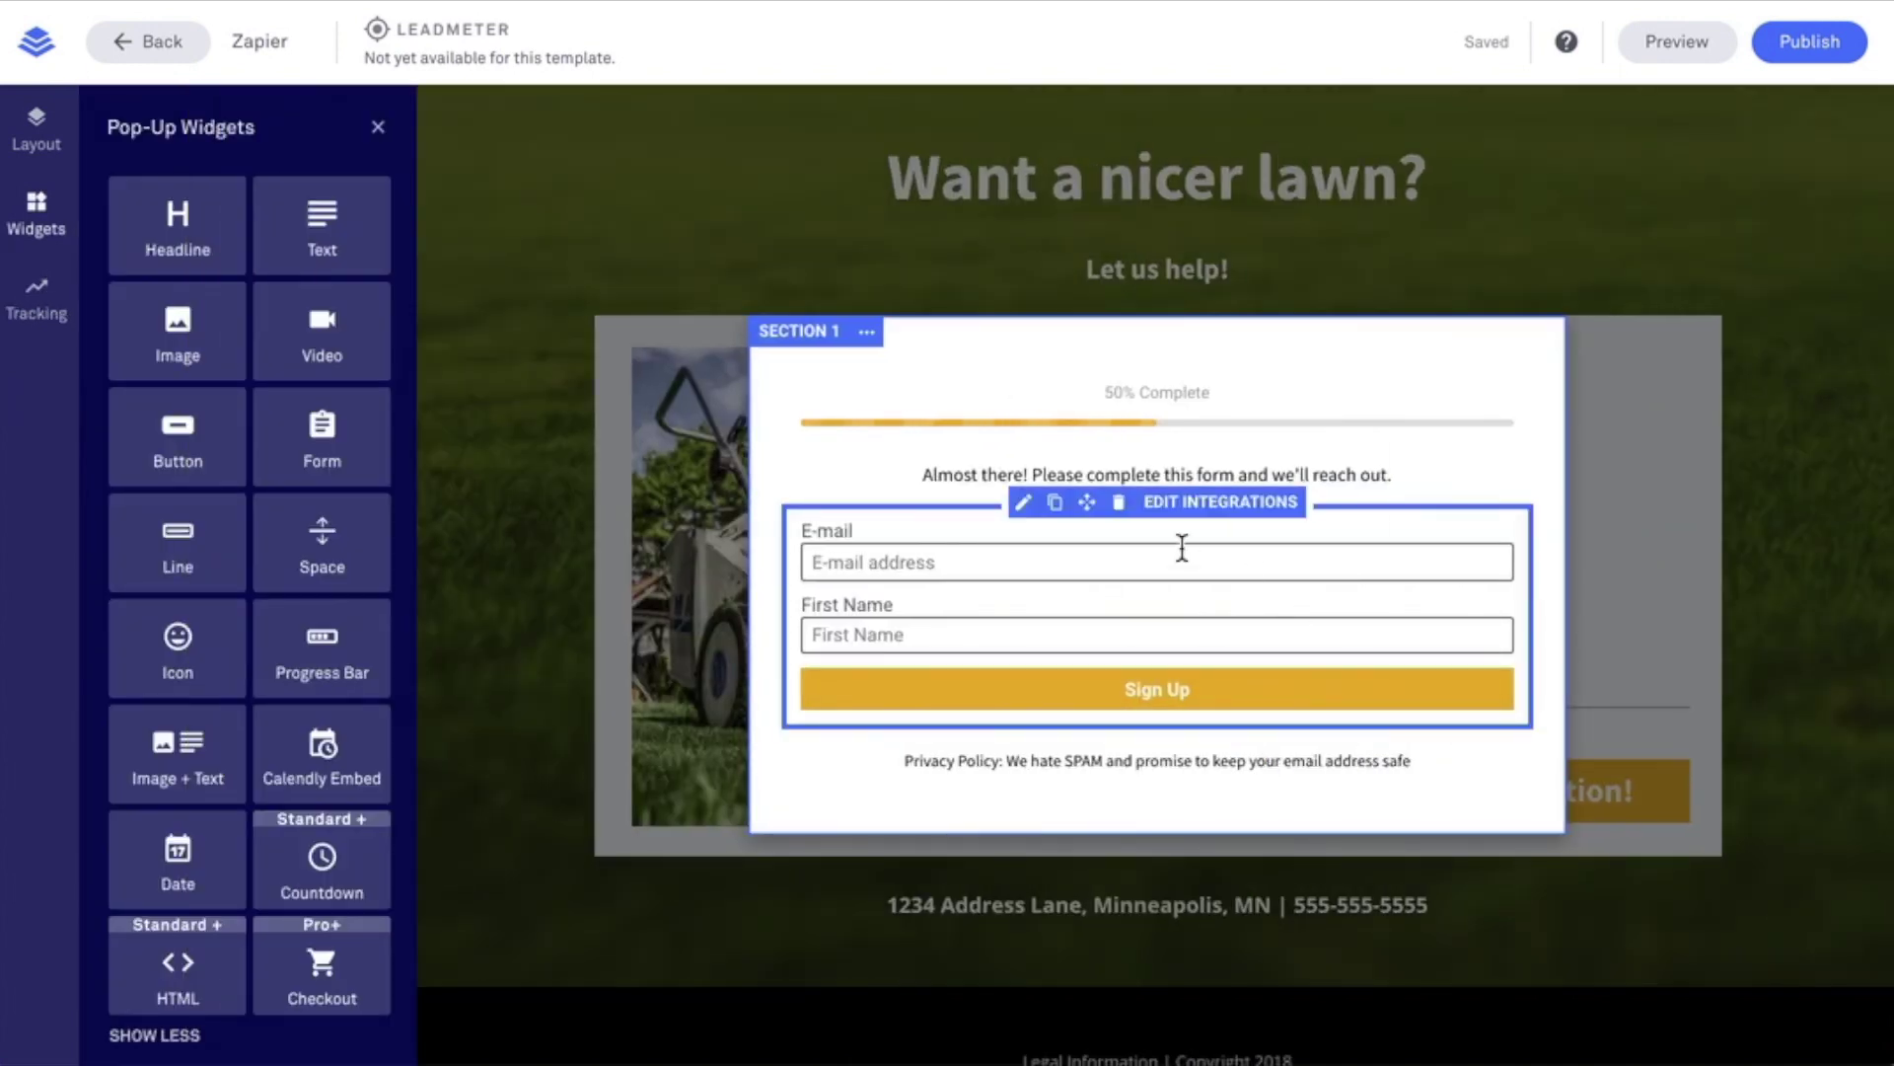
left_click(1023, 502)
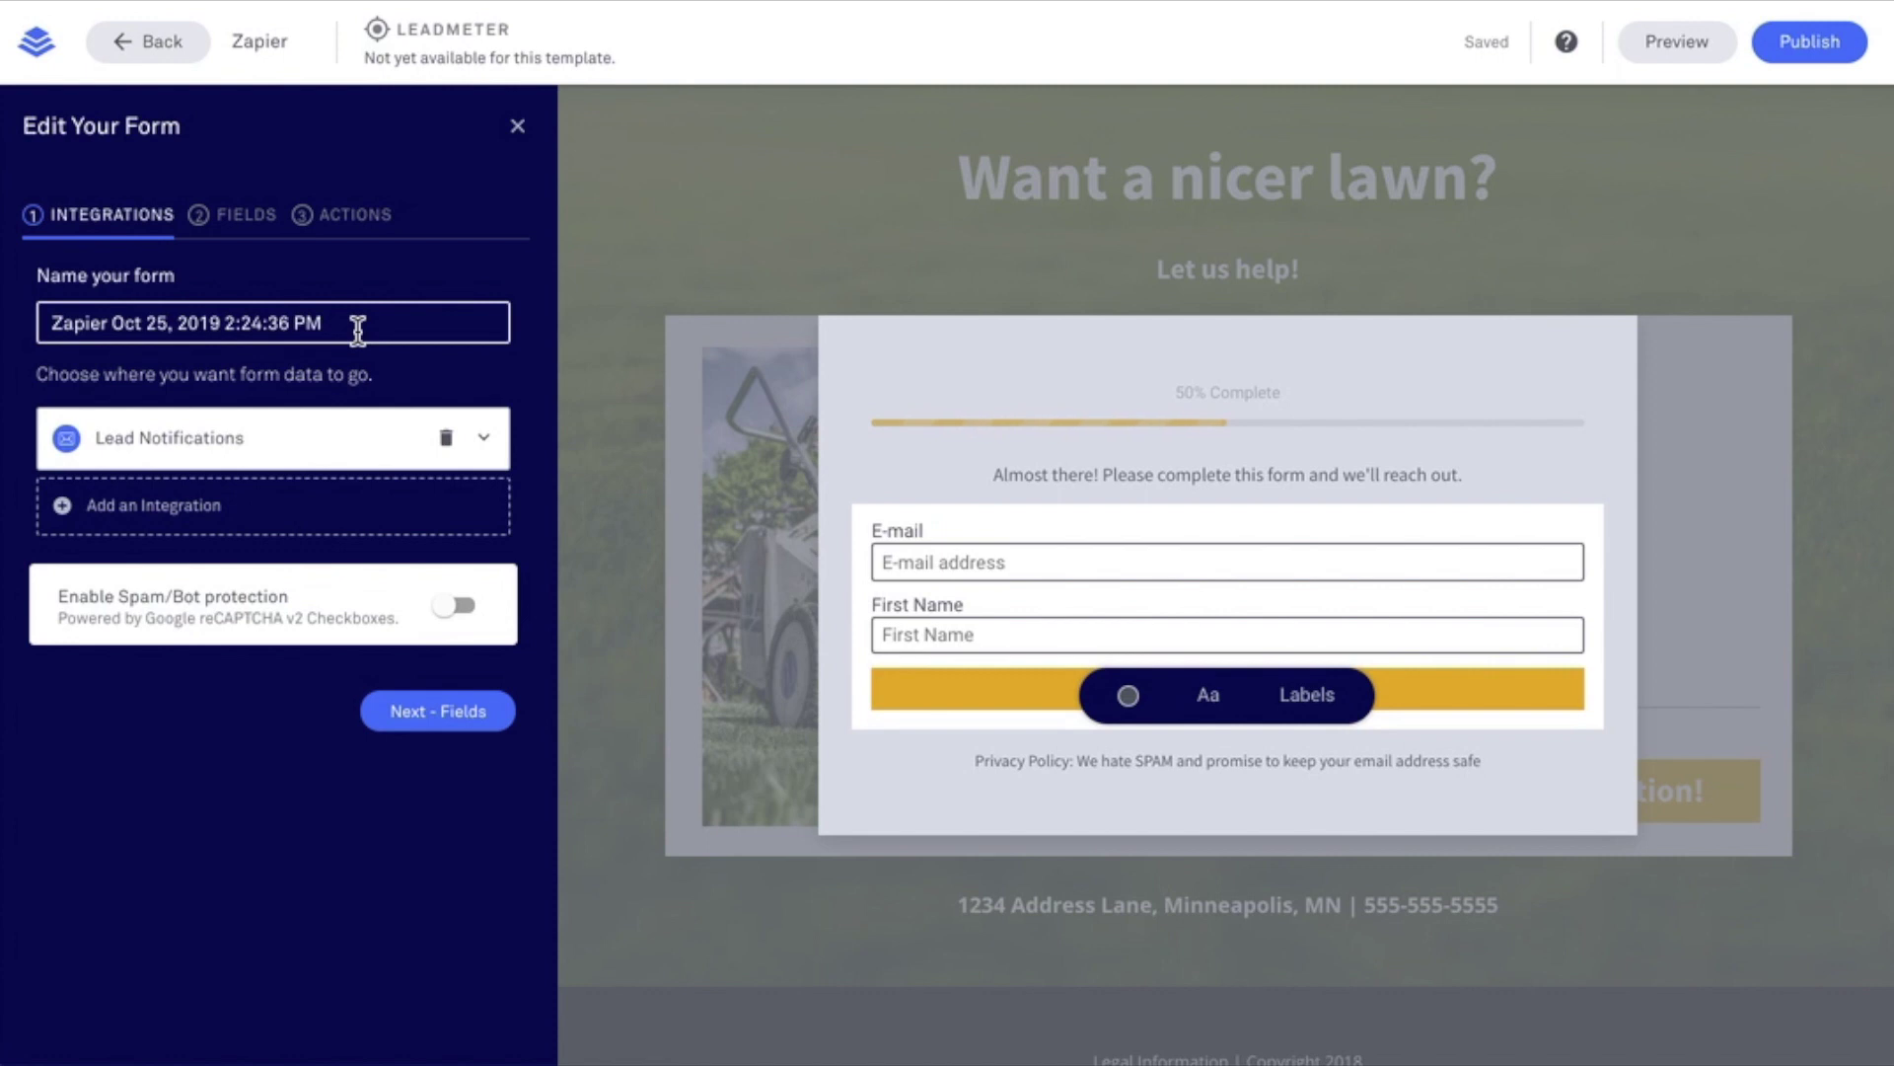
left_click_drag(357, 325, 42, 323)
type("Lawn")
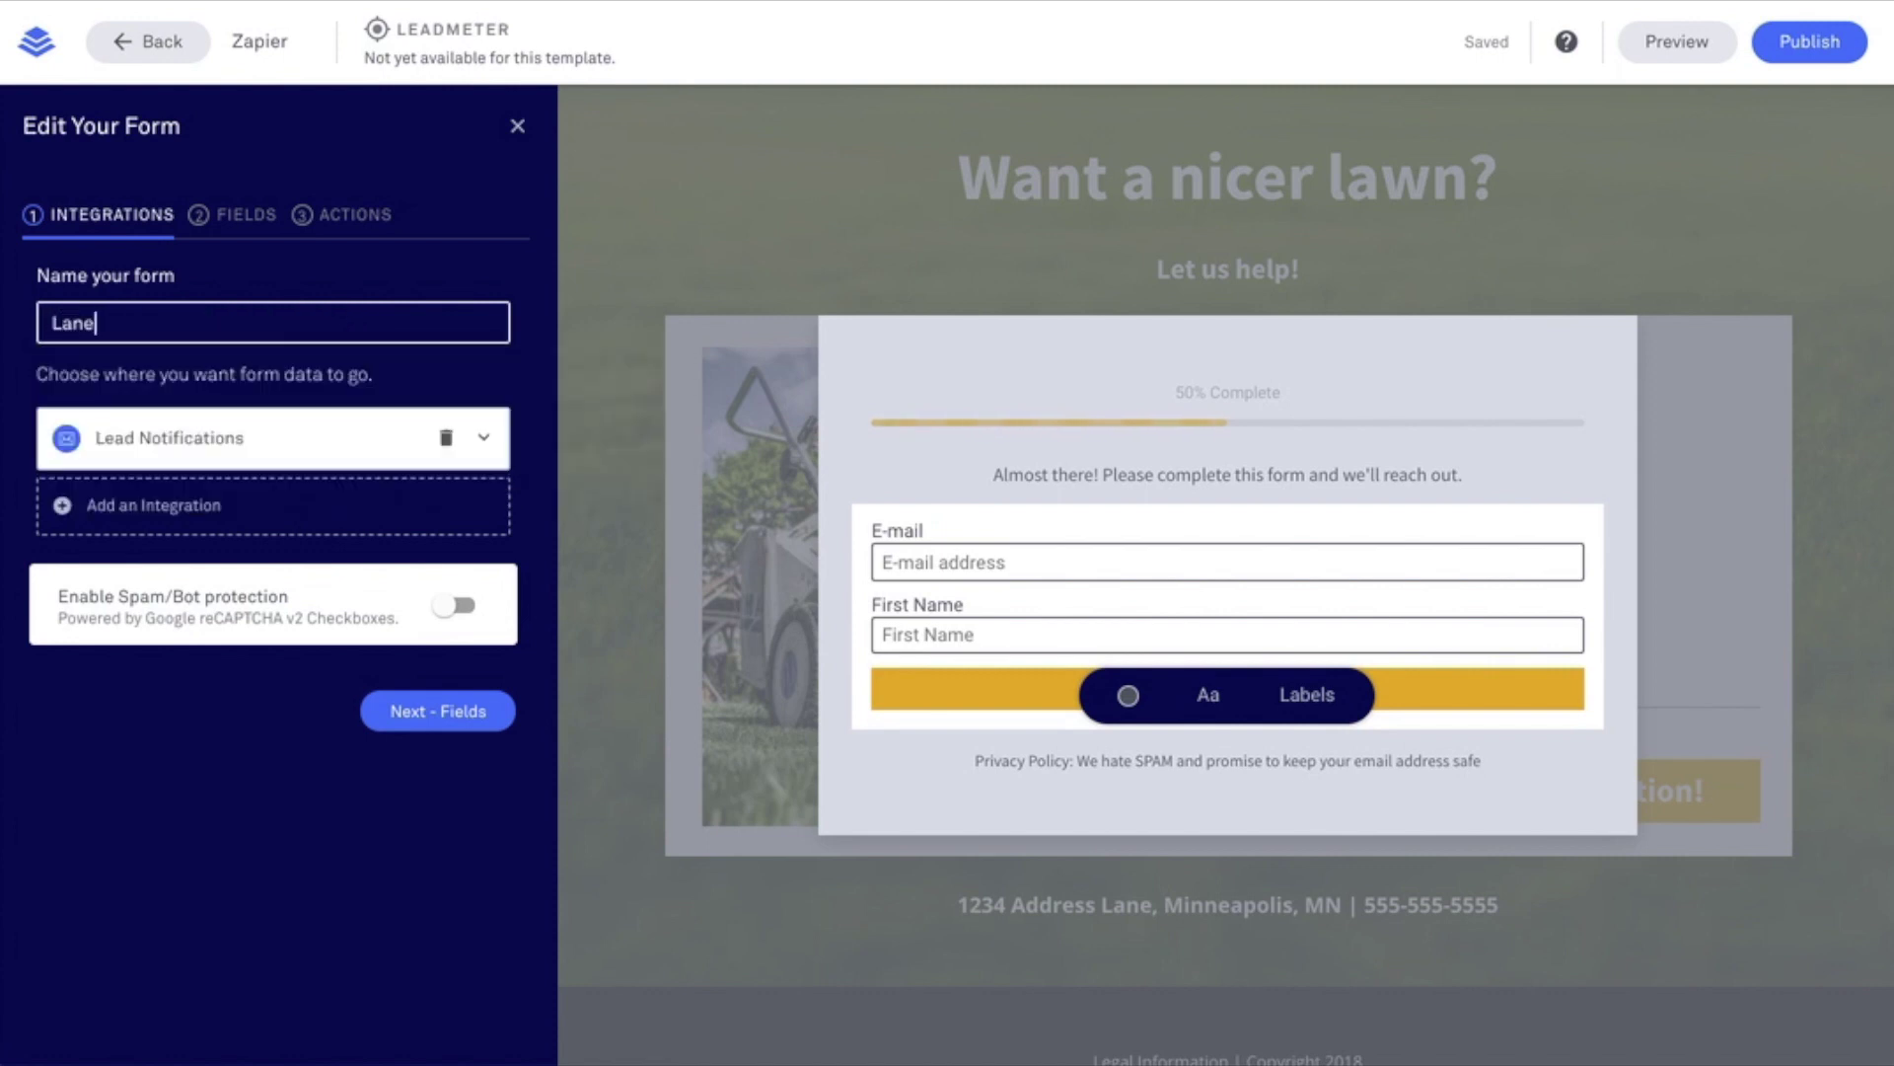
type(" Care")
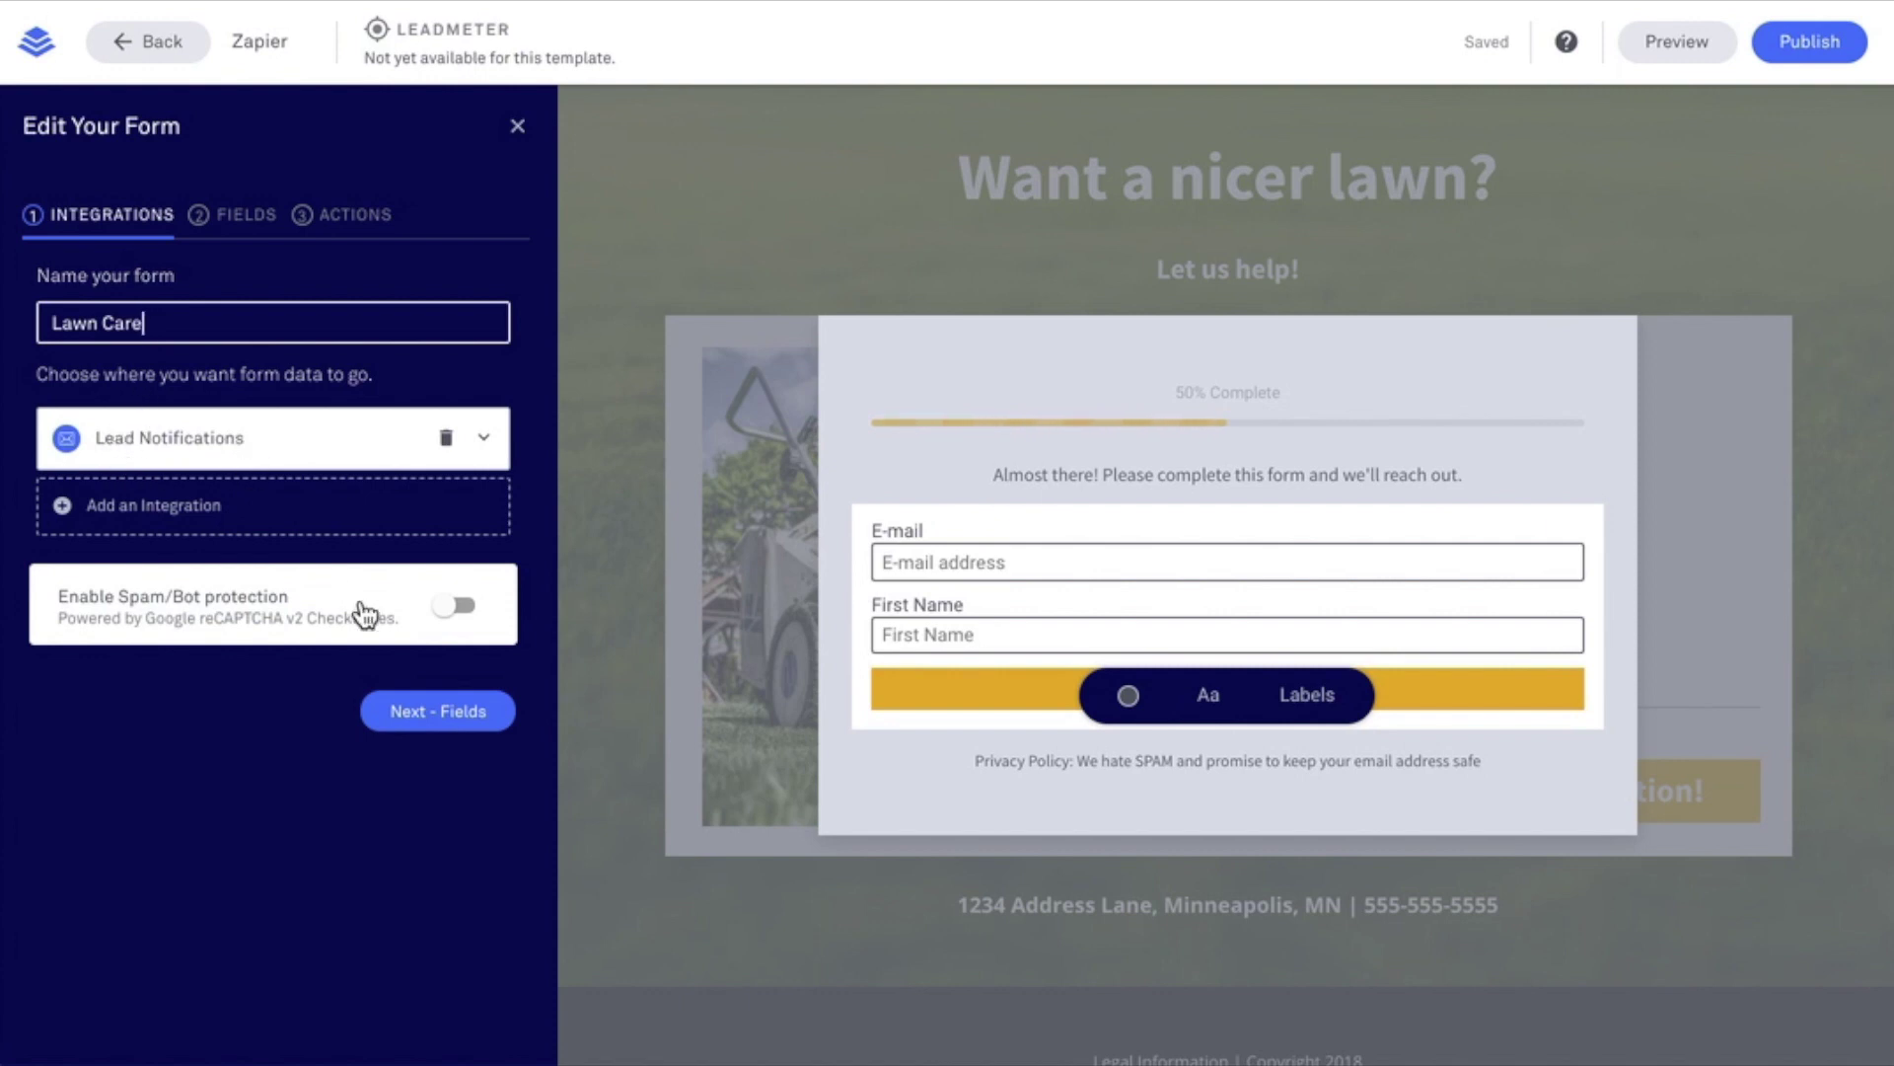
- Delete the First Name field from the form and save it with the default Leadpages thank you page
left_click(453, 703)
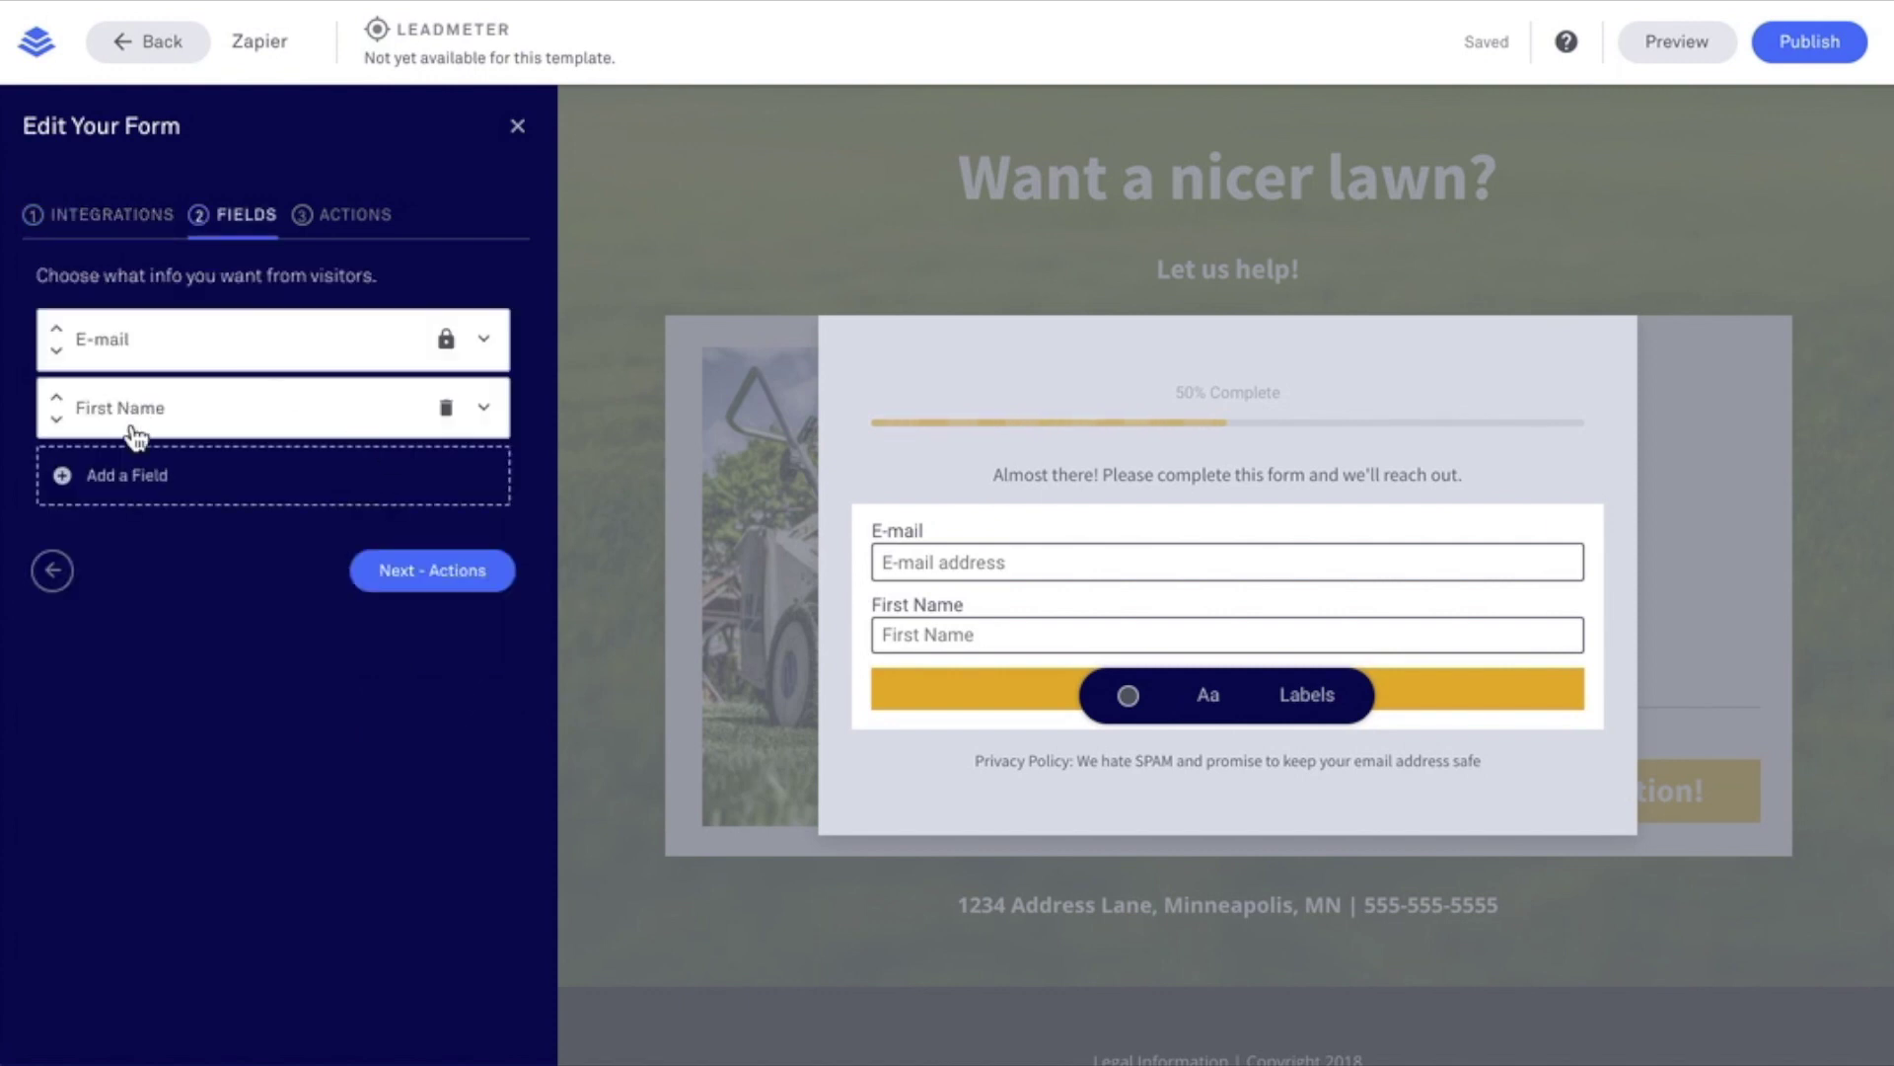
left_click(447, 416)
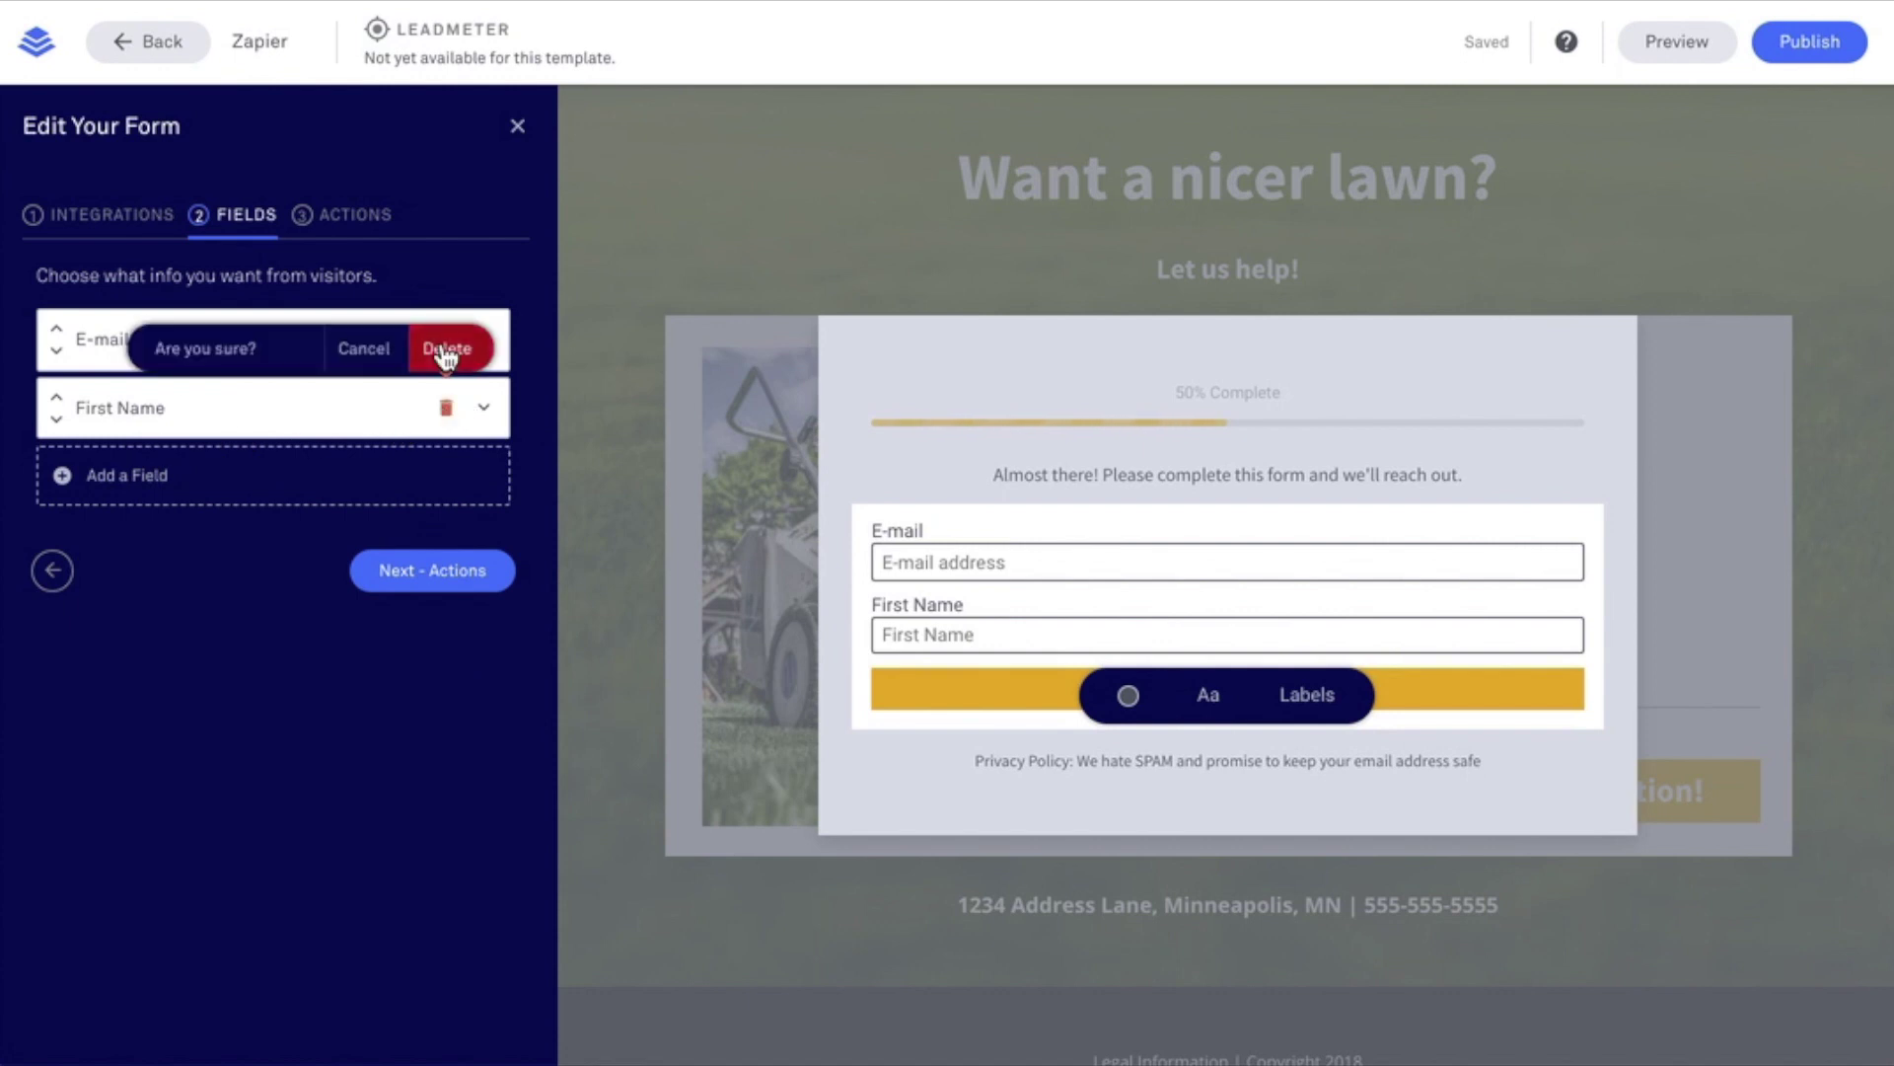
left_click(446, 353)
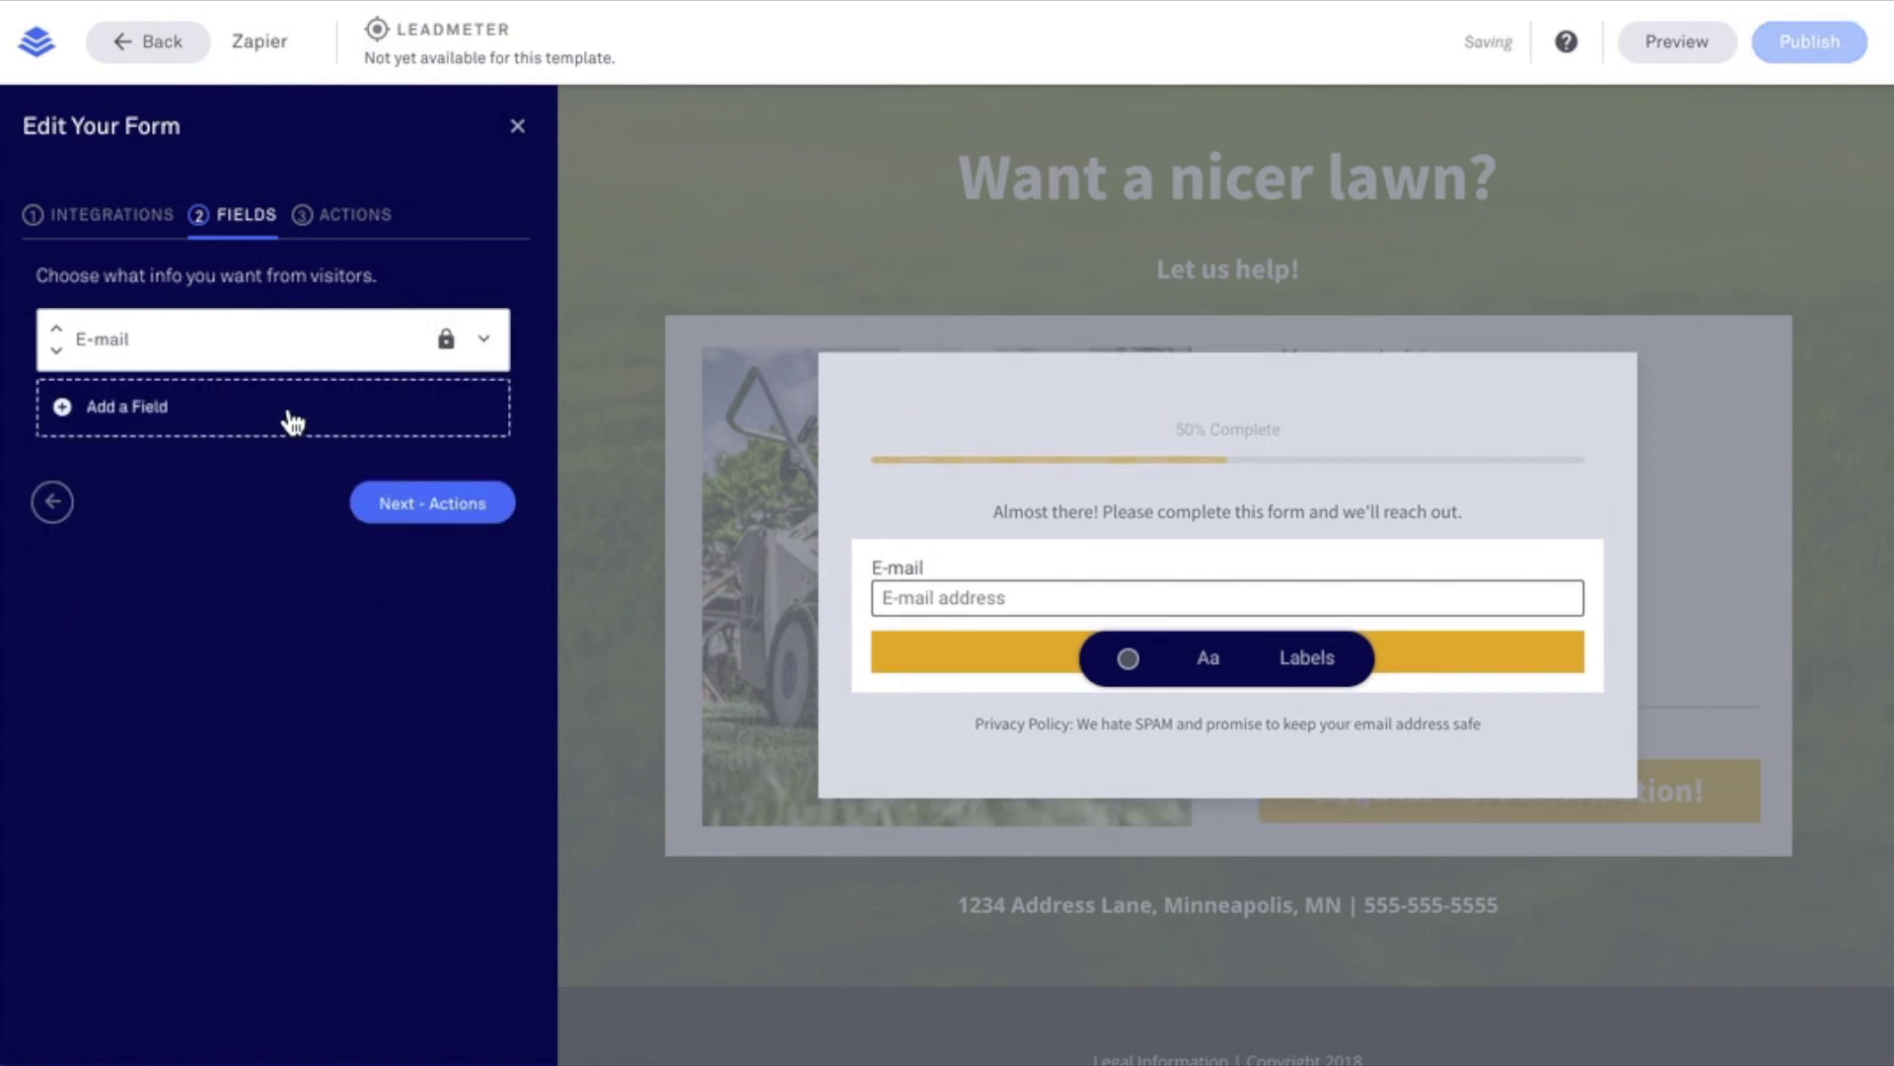
left_click(406, 508)
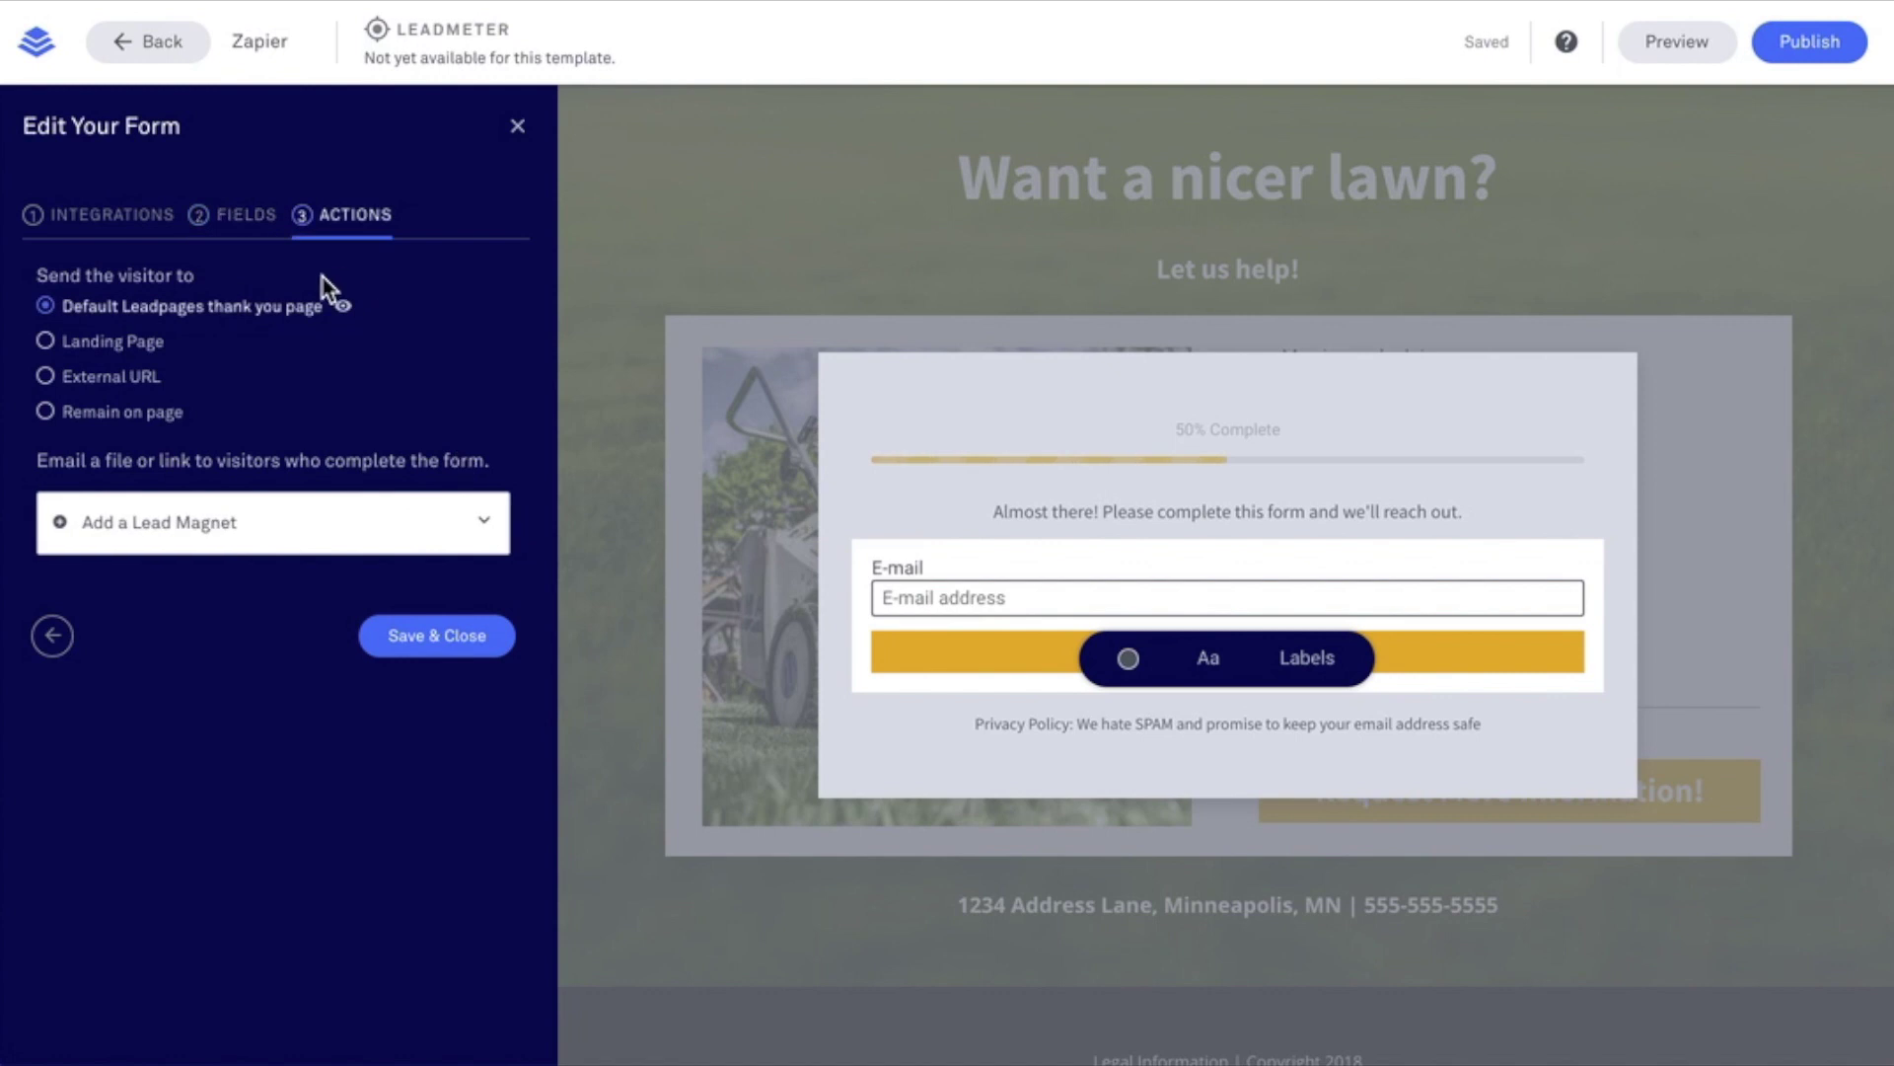
left_click(427, 646)
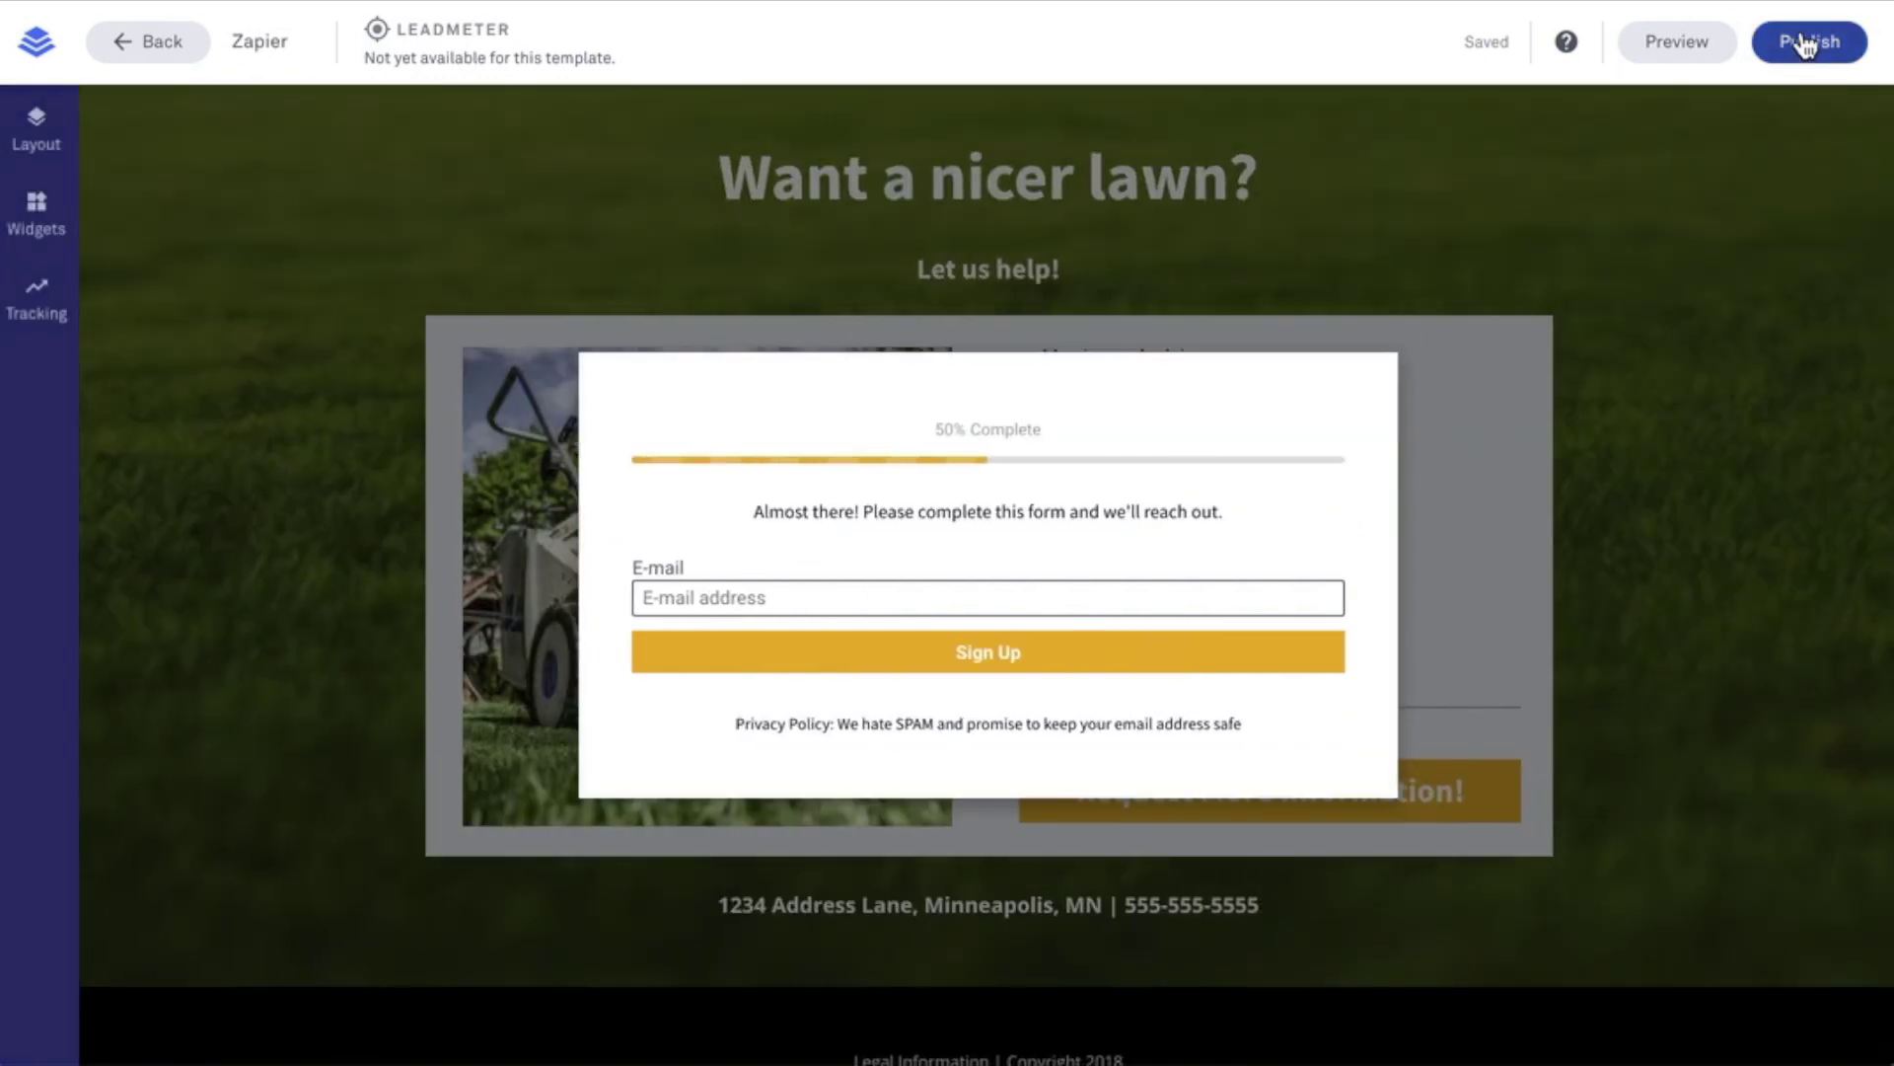
- Publish the landing page and open its live link
left_click(1809, 42)
left_click(1248, 789)
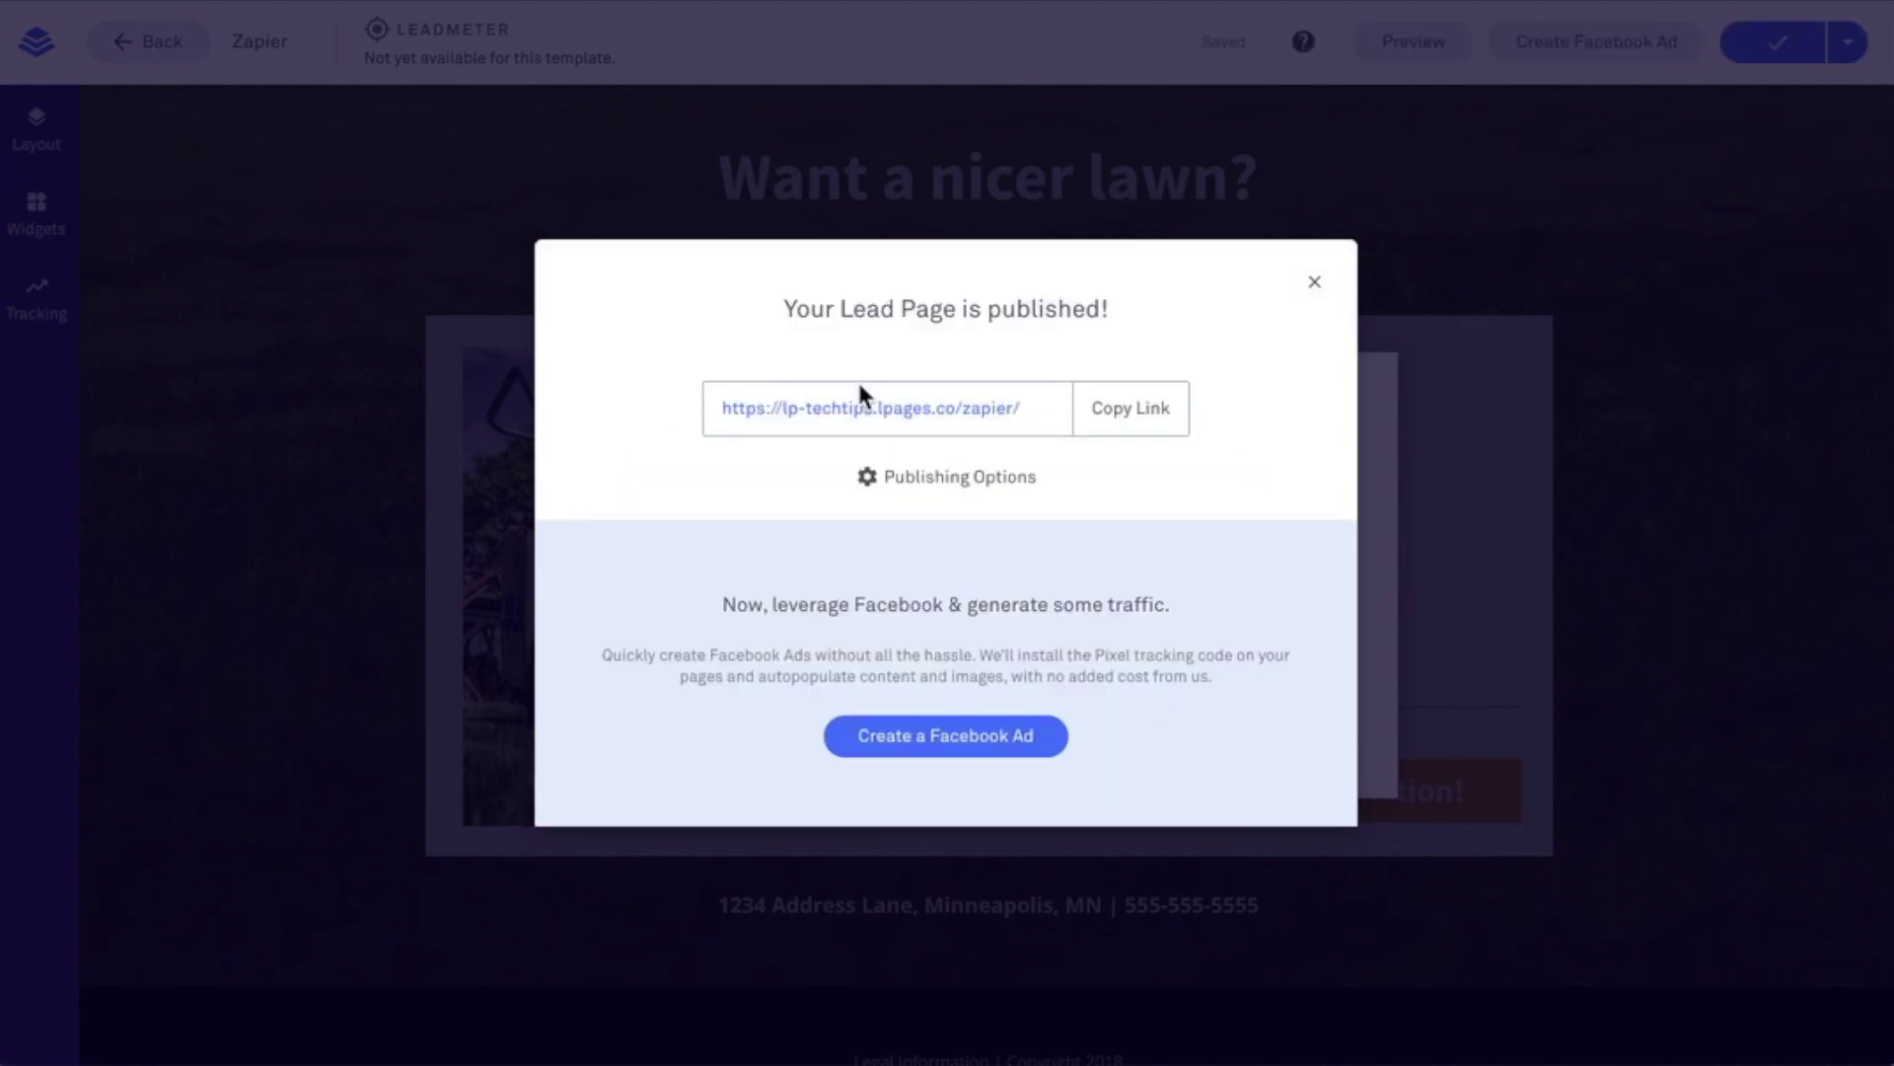
left_click(858, 410)
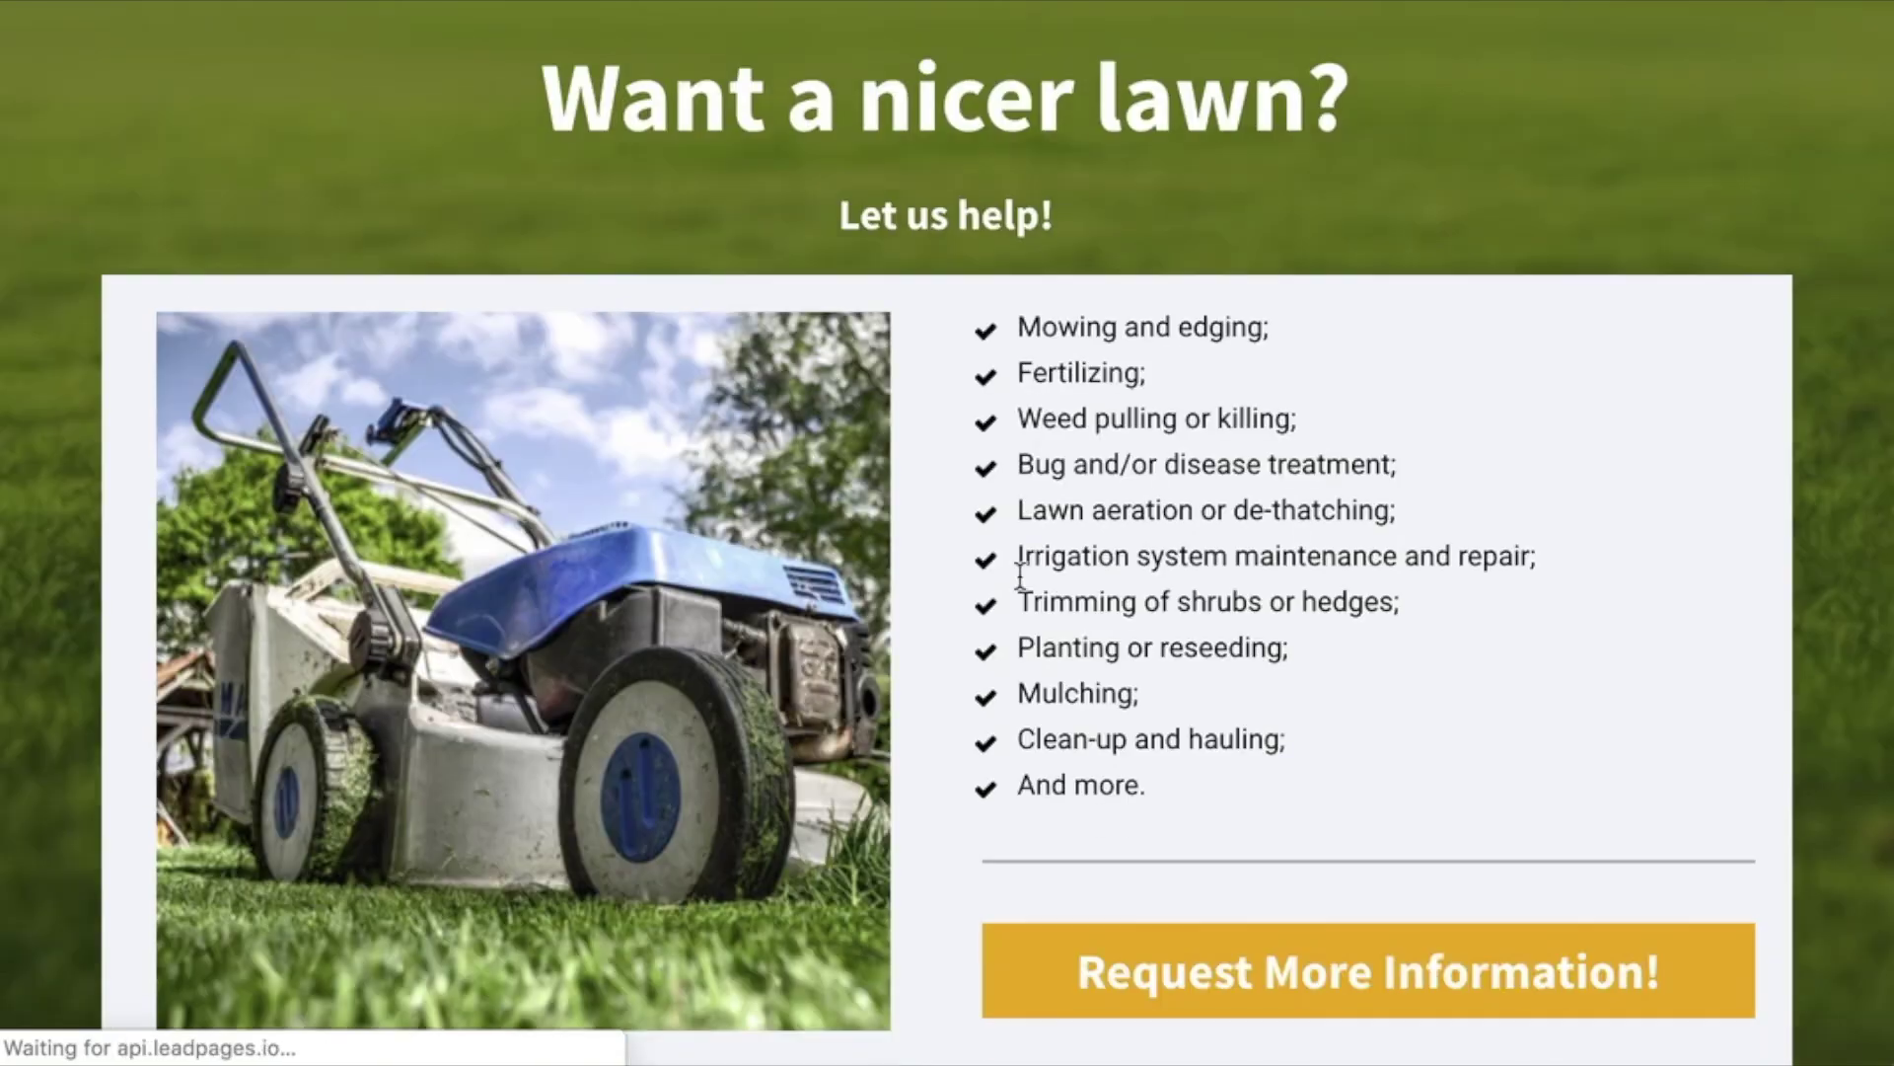
- Submit a test sign-up through the live page's pop-up form, filling in an e-mail address
scroll(1144, 573, "down", 4)
left_click(1197, 635)
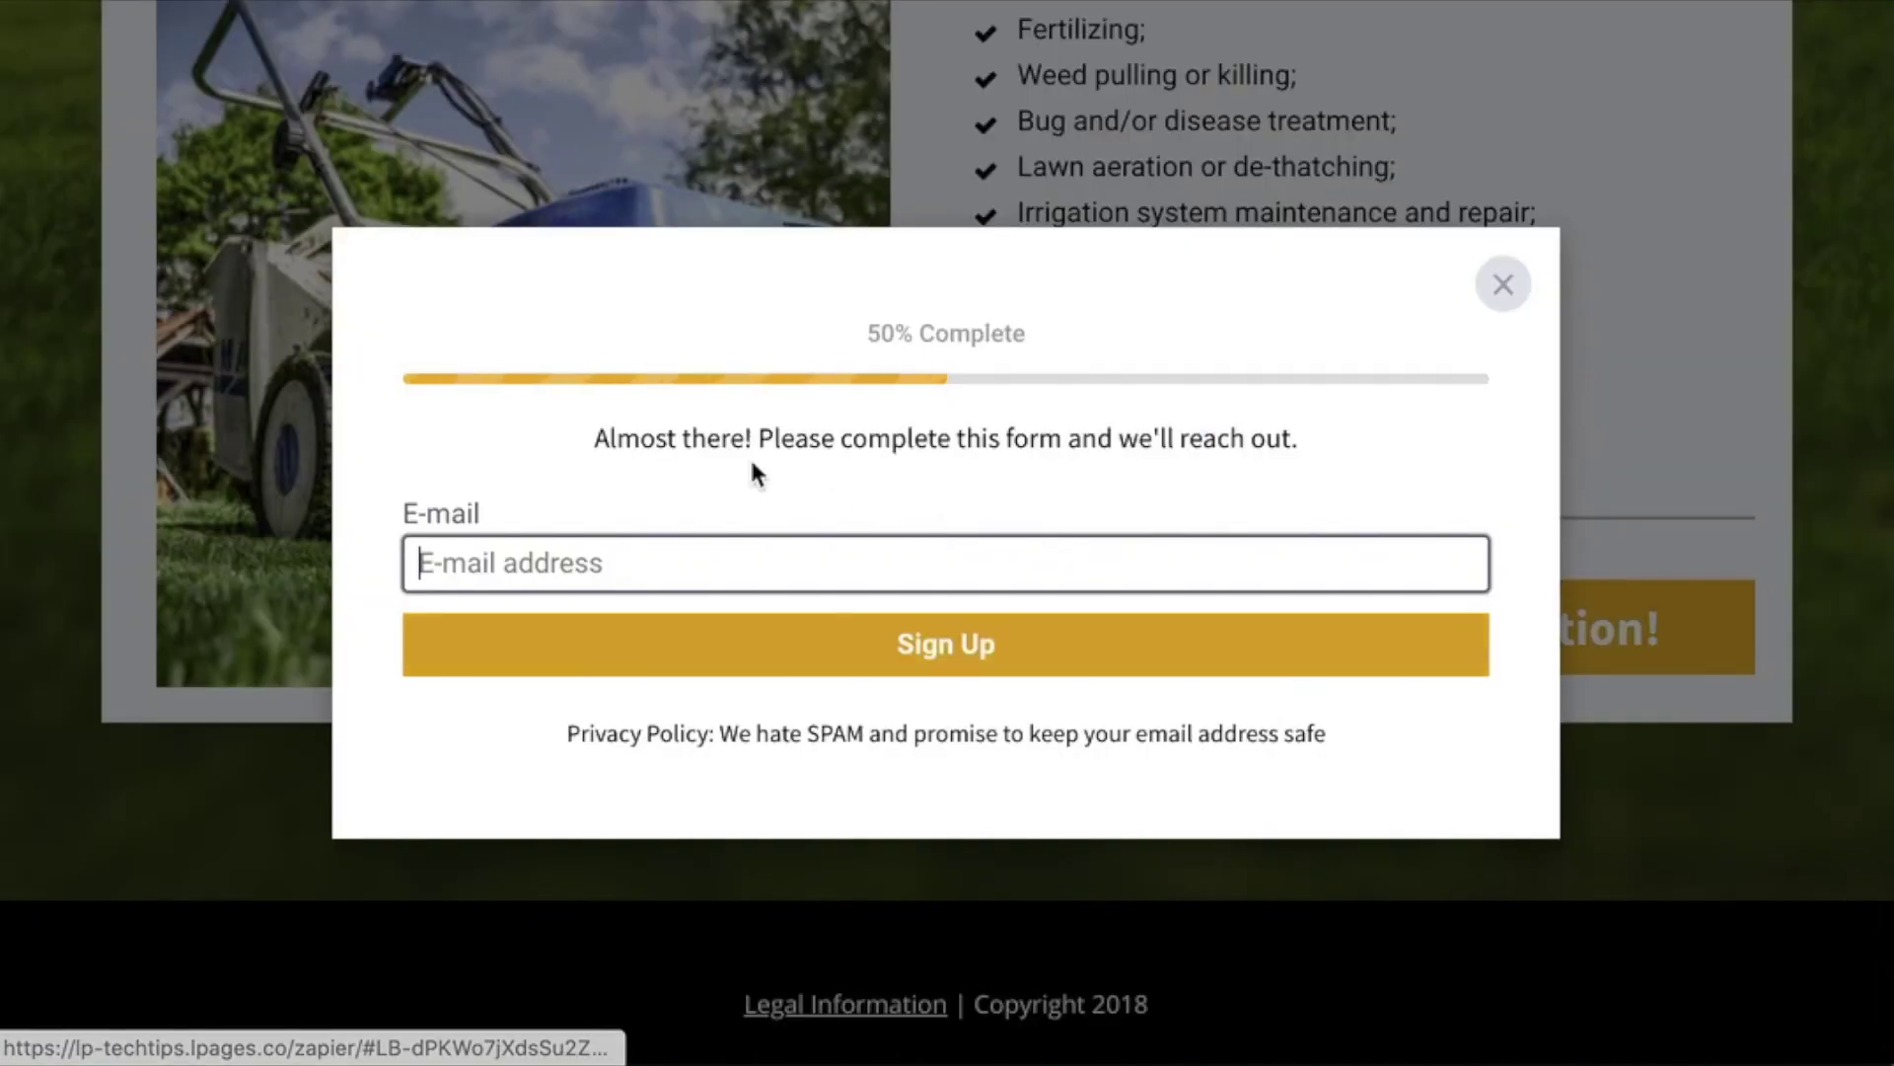
left_click(707, 558)
left_click(754, 86)
left_click(985, 649)
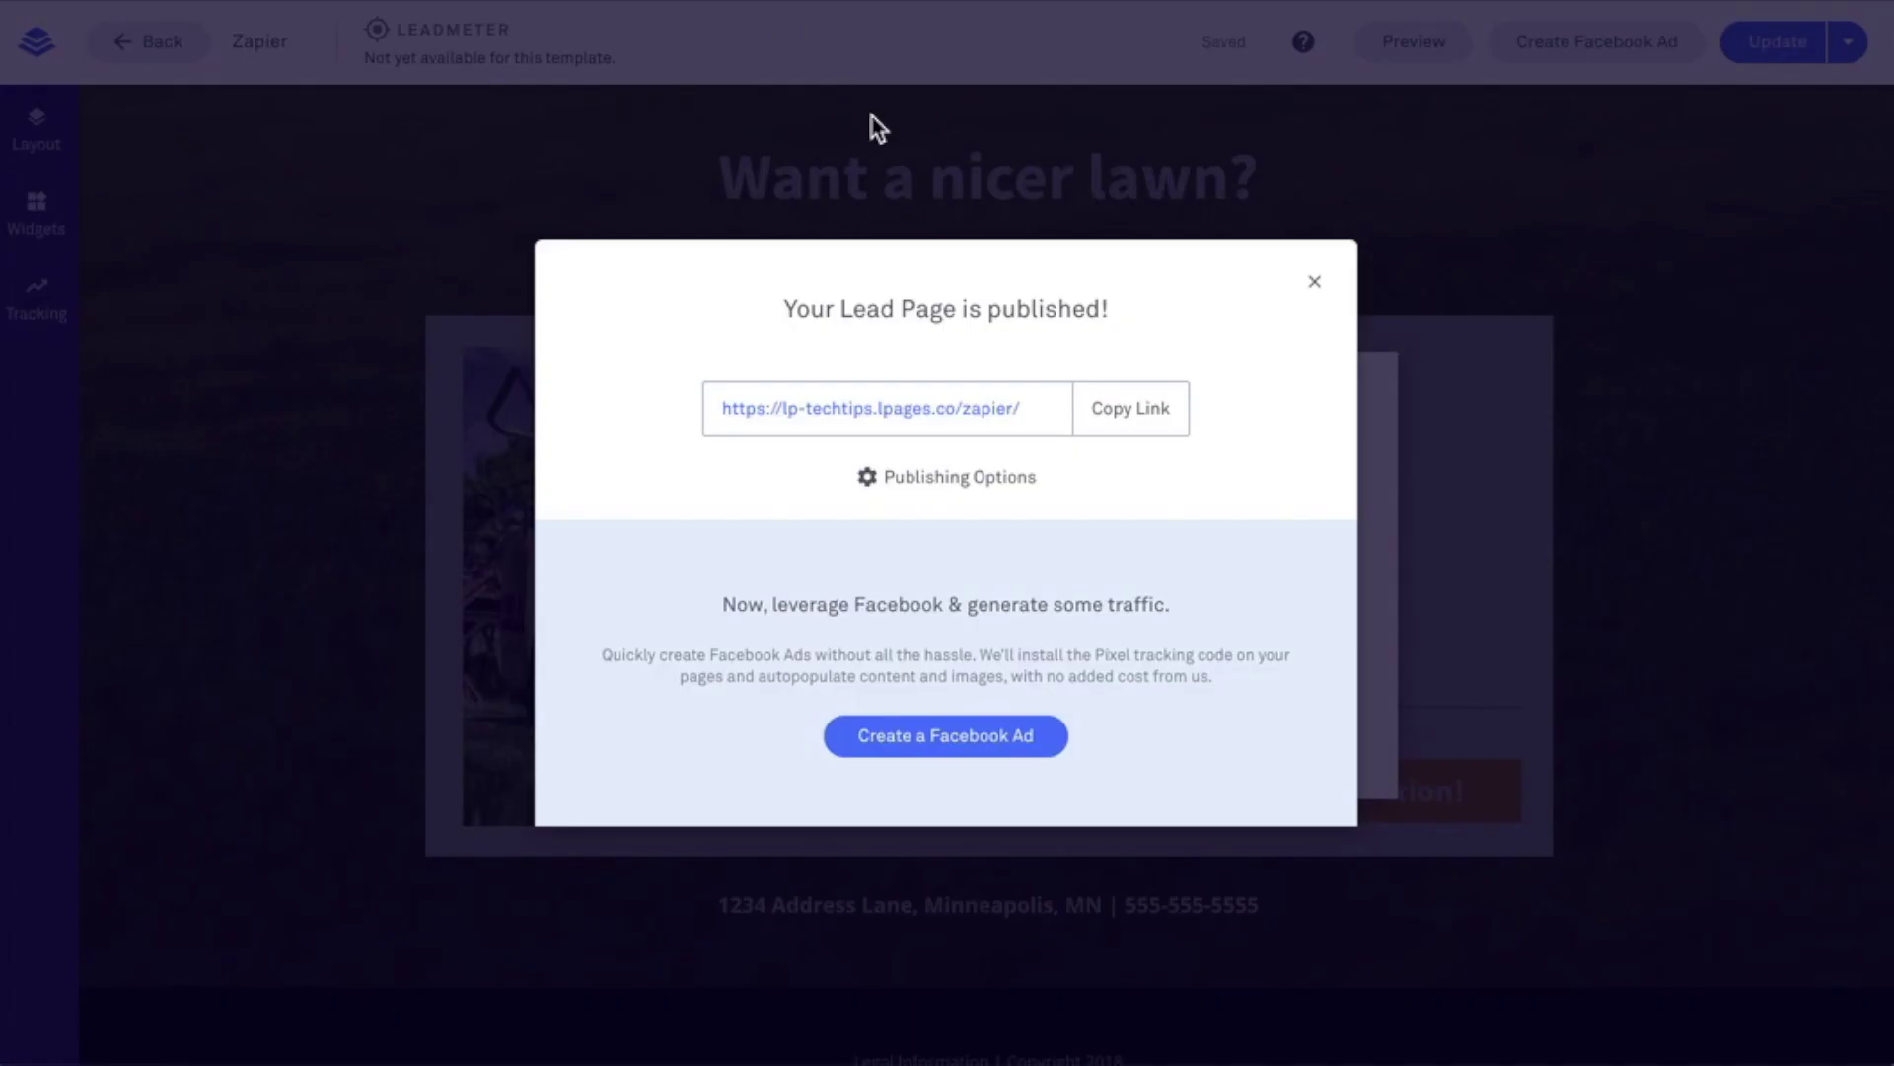
- Return to the page editor, dismiss the publishing message and open the pop-up form's integration settings
left_click(1311, 279)
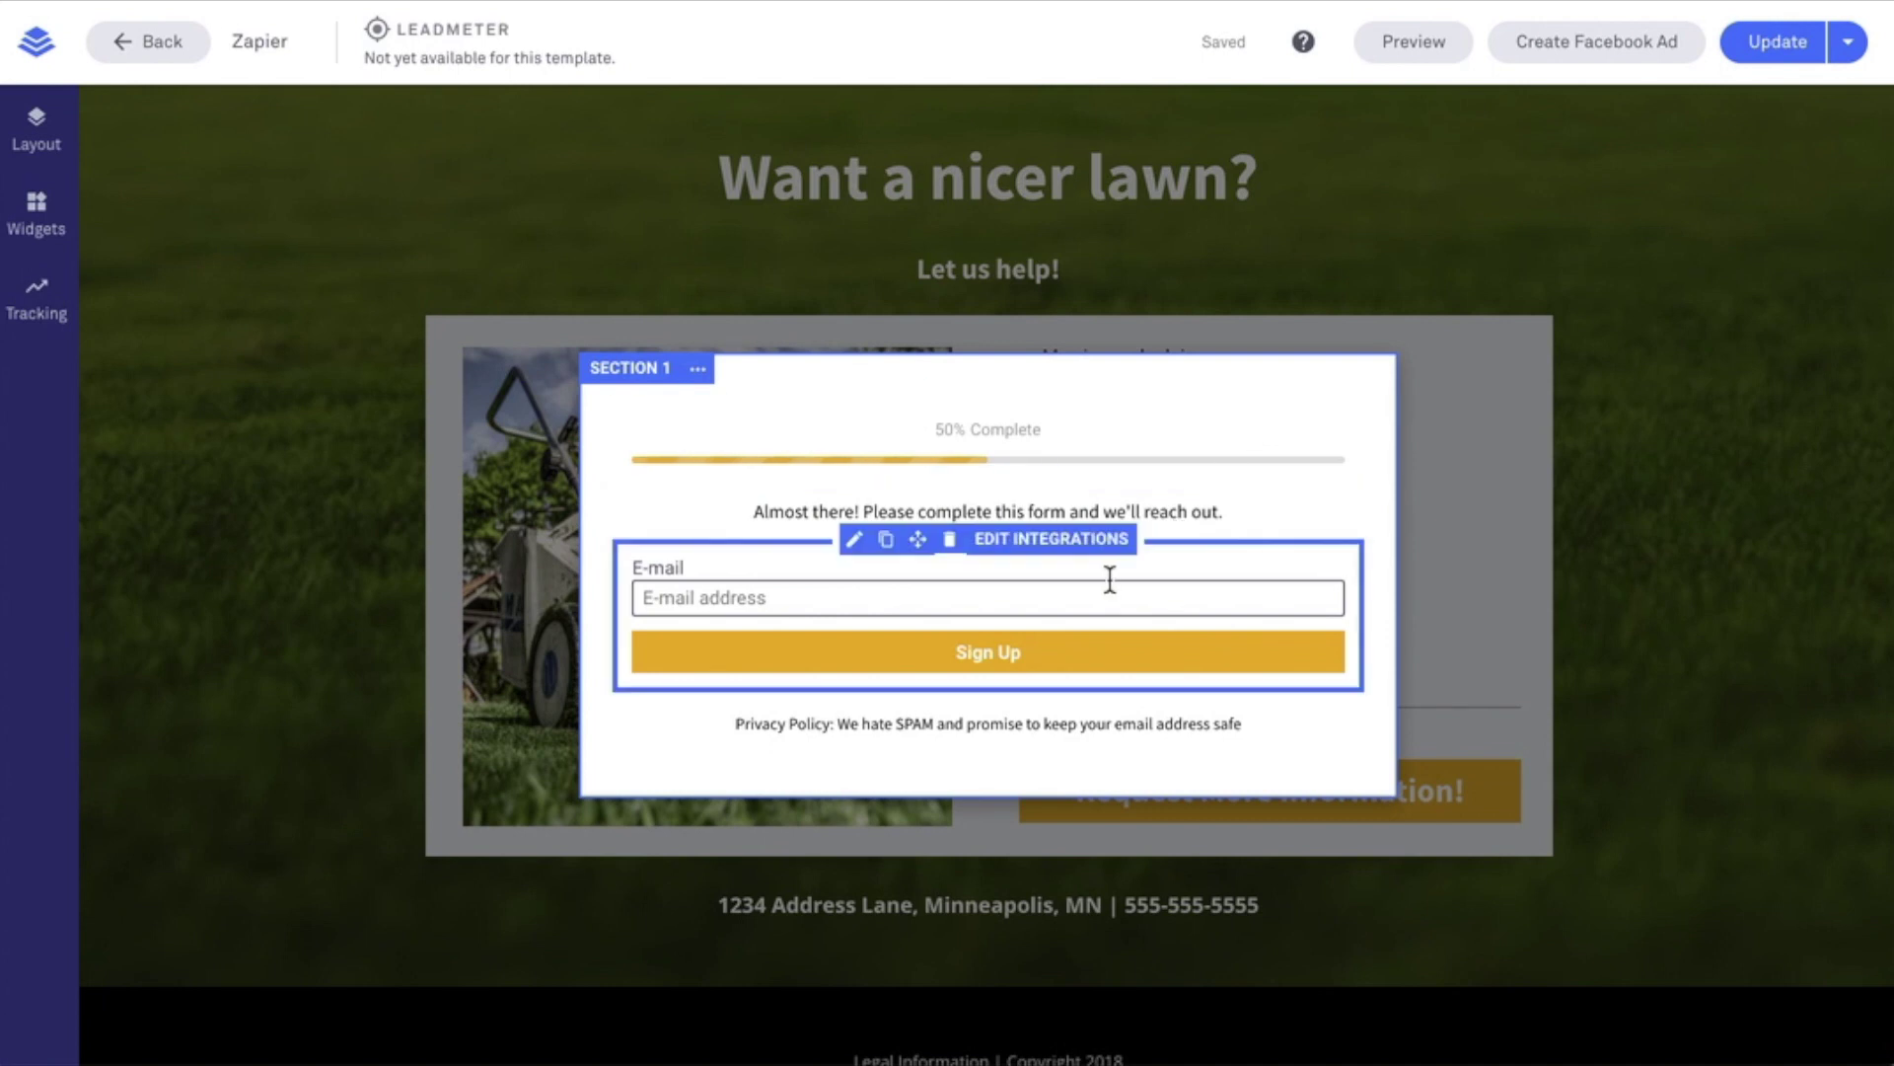
left_click(1081, 539)
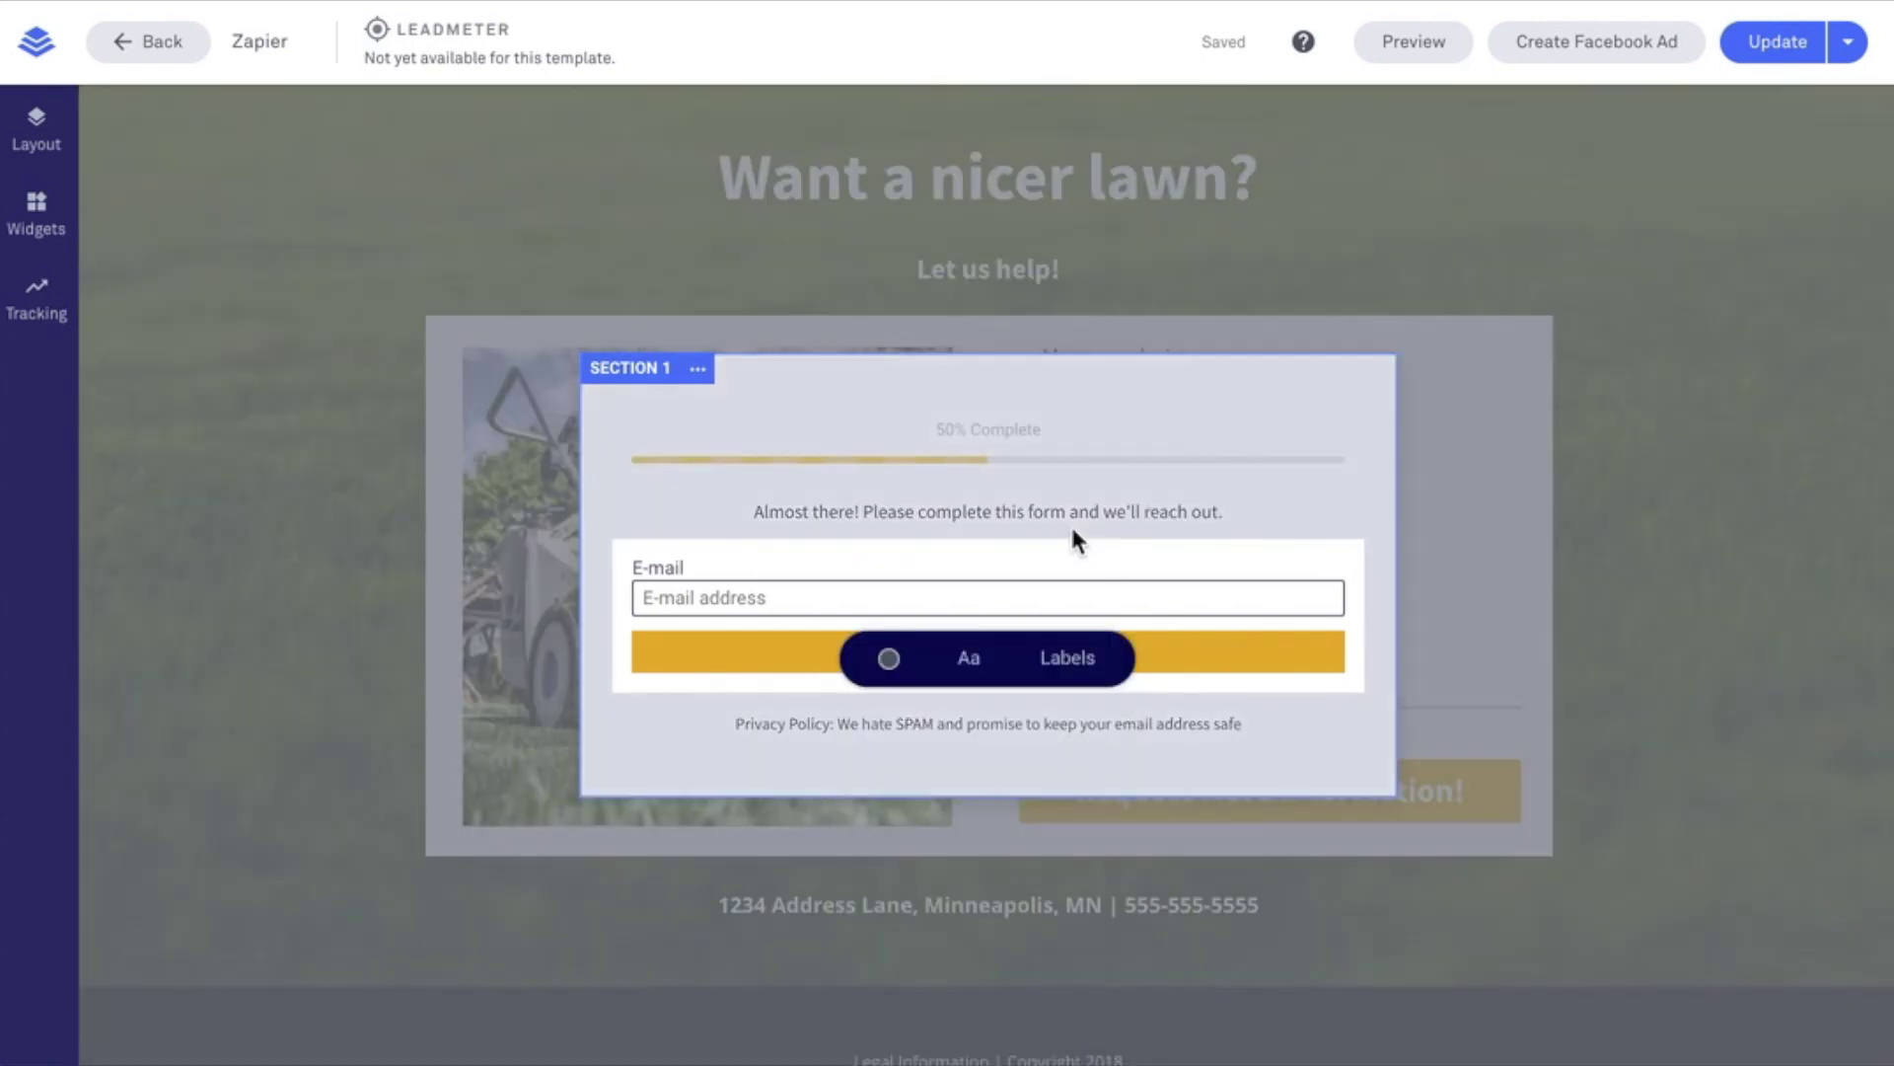
left_click(1072, 521)
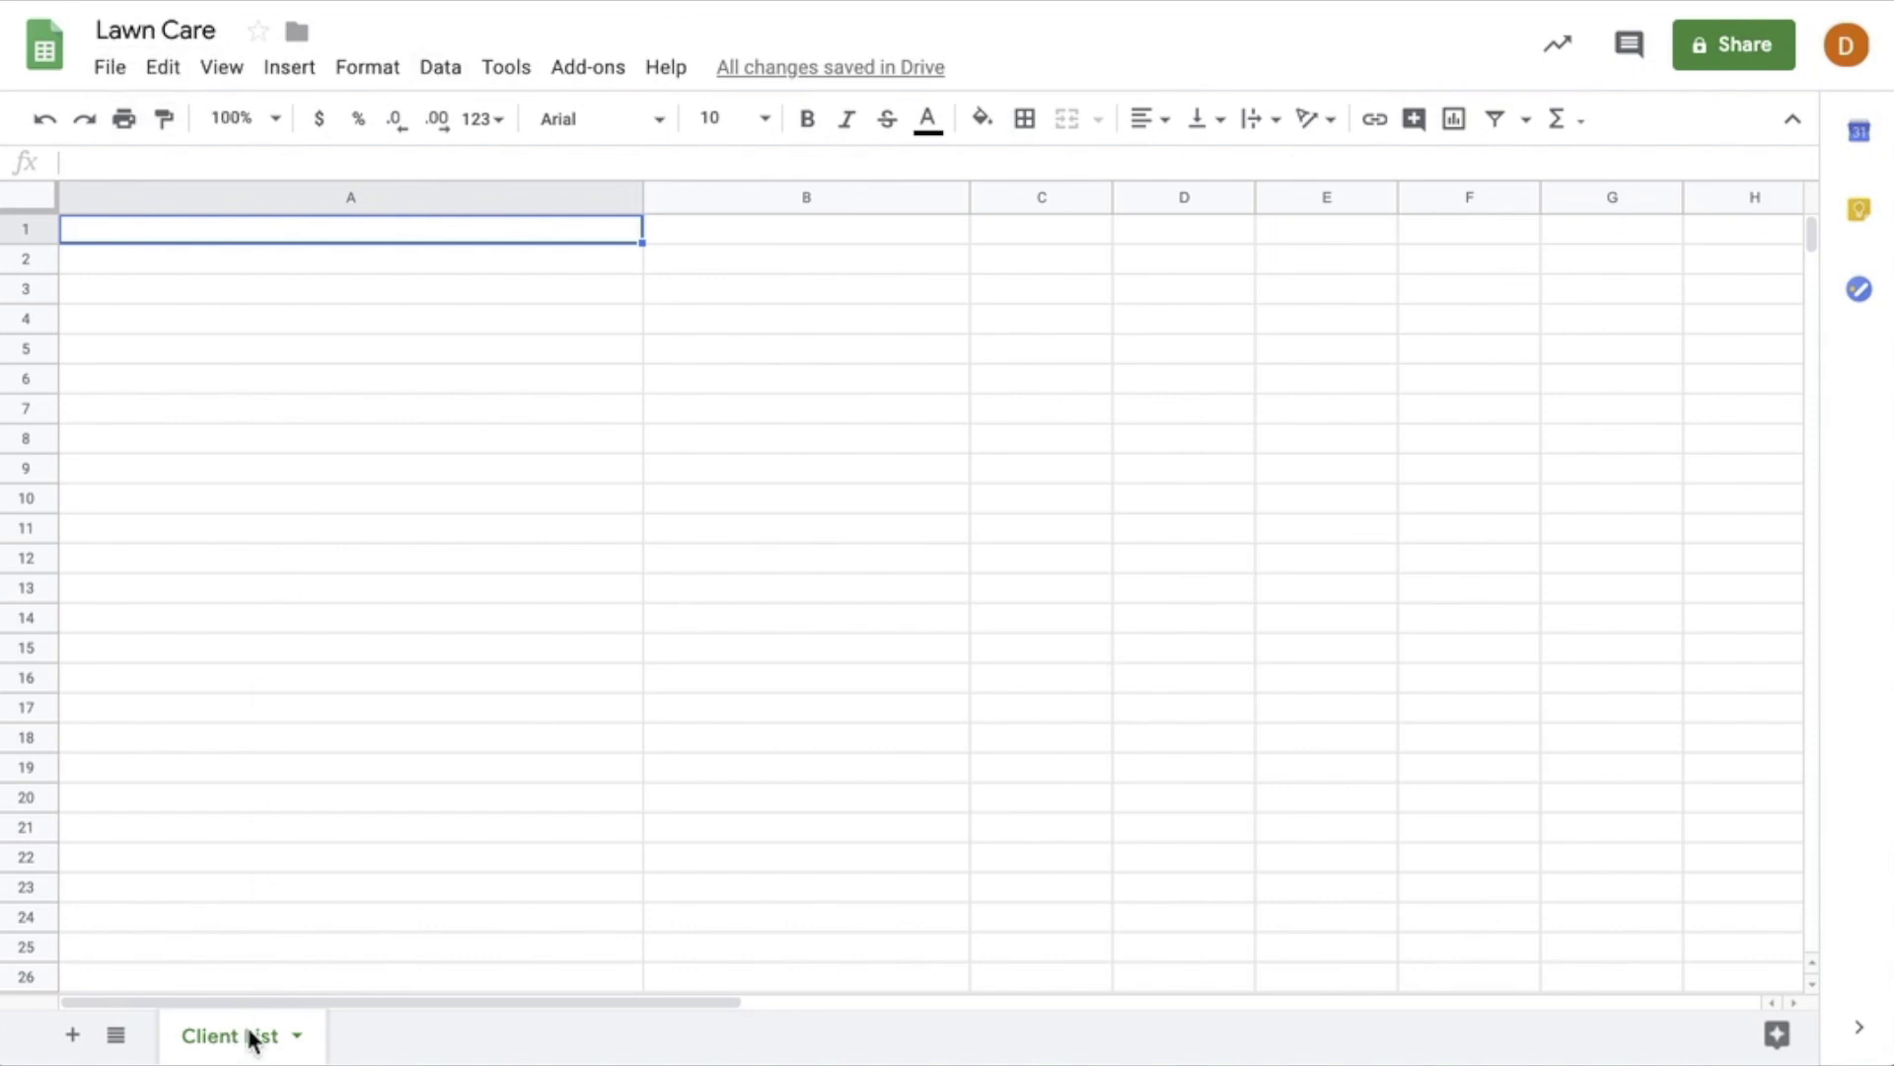
- Switch to the Lawn Care spreadsheet in Google Sheets and enter Email in cell A1 of Client List
type("Email")
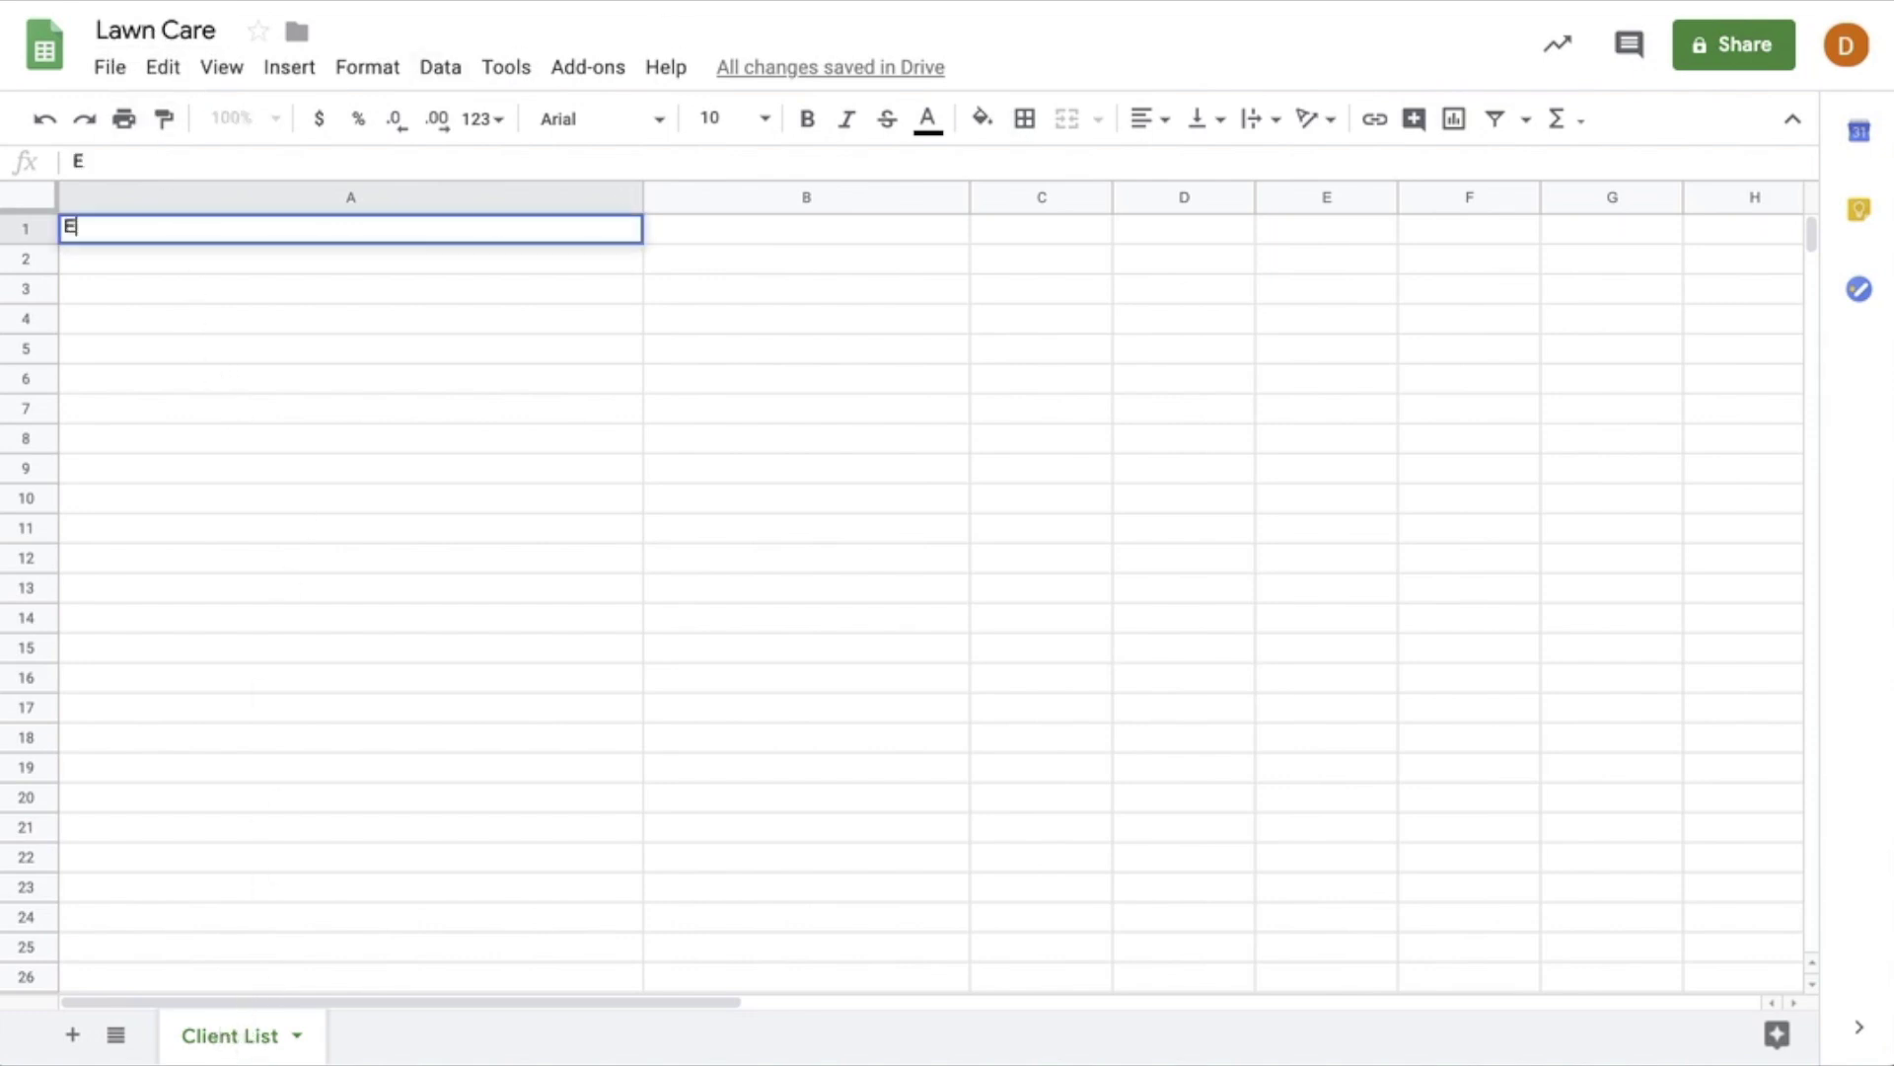
left_click(242, 288)
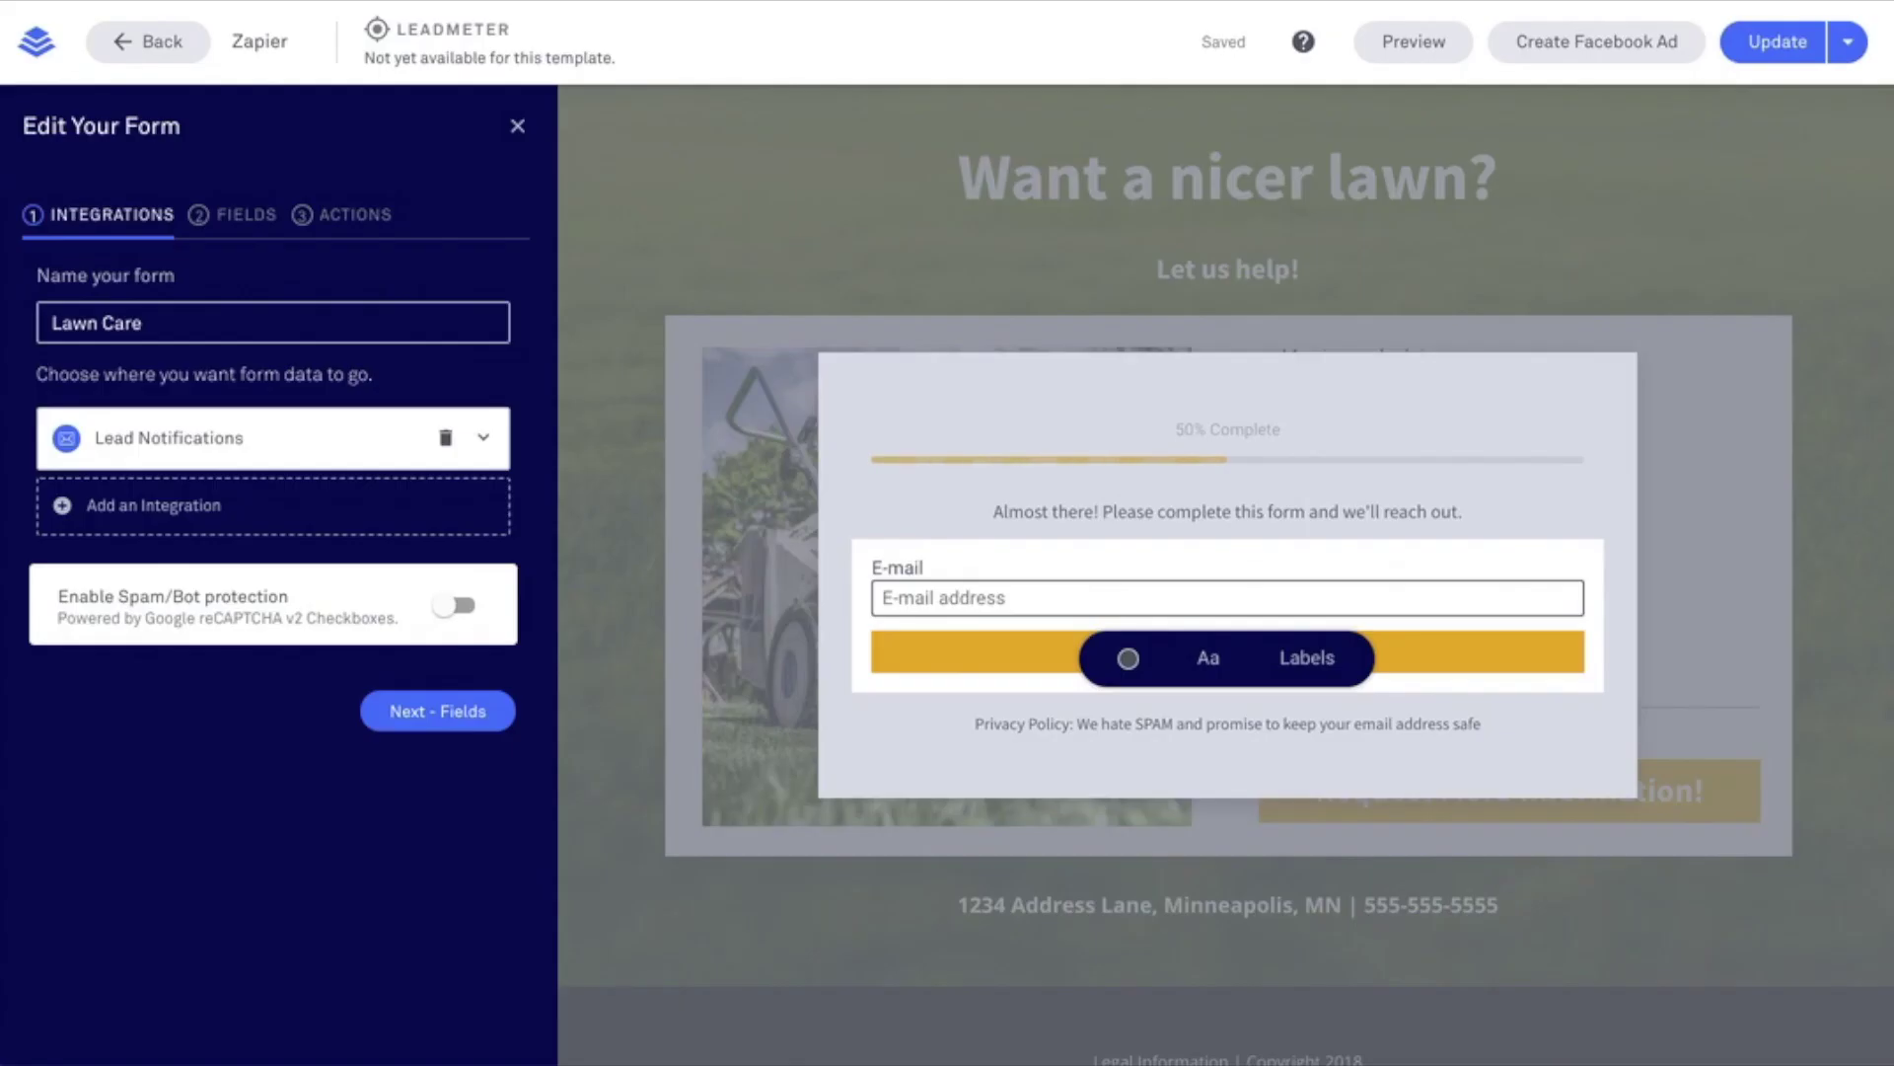
- Back in Leadpages, browse more integration services for the form and start the Zap that logs new Leadpages submissions on Google Sheets
left_click(322, 521)
scroll(290, 567, "down", 2)
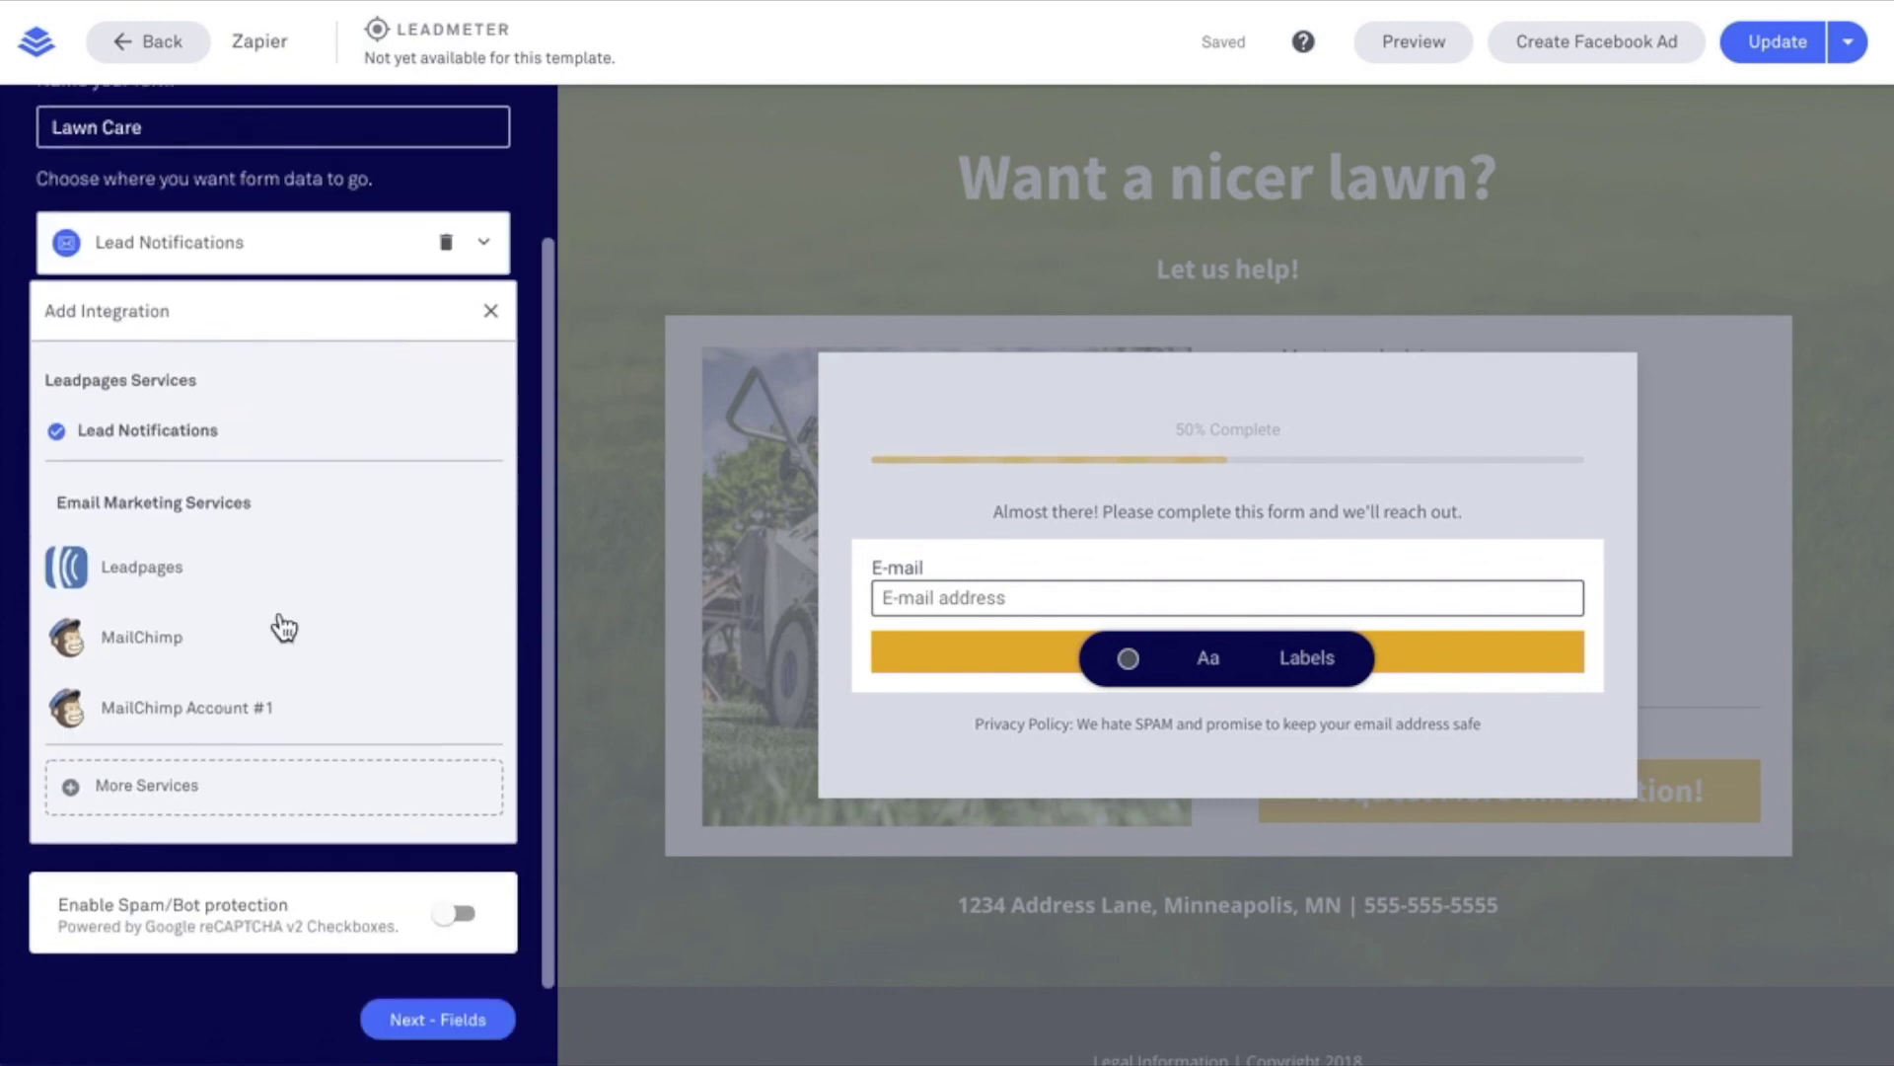
left_click(221, 796)
scroll(302, 789, "down", 9)
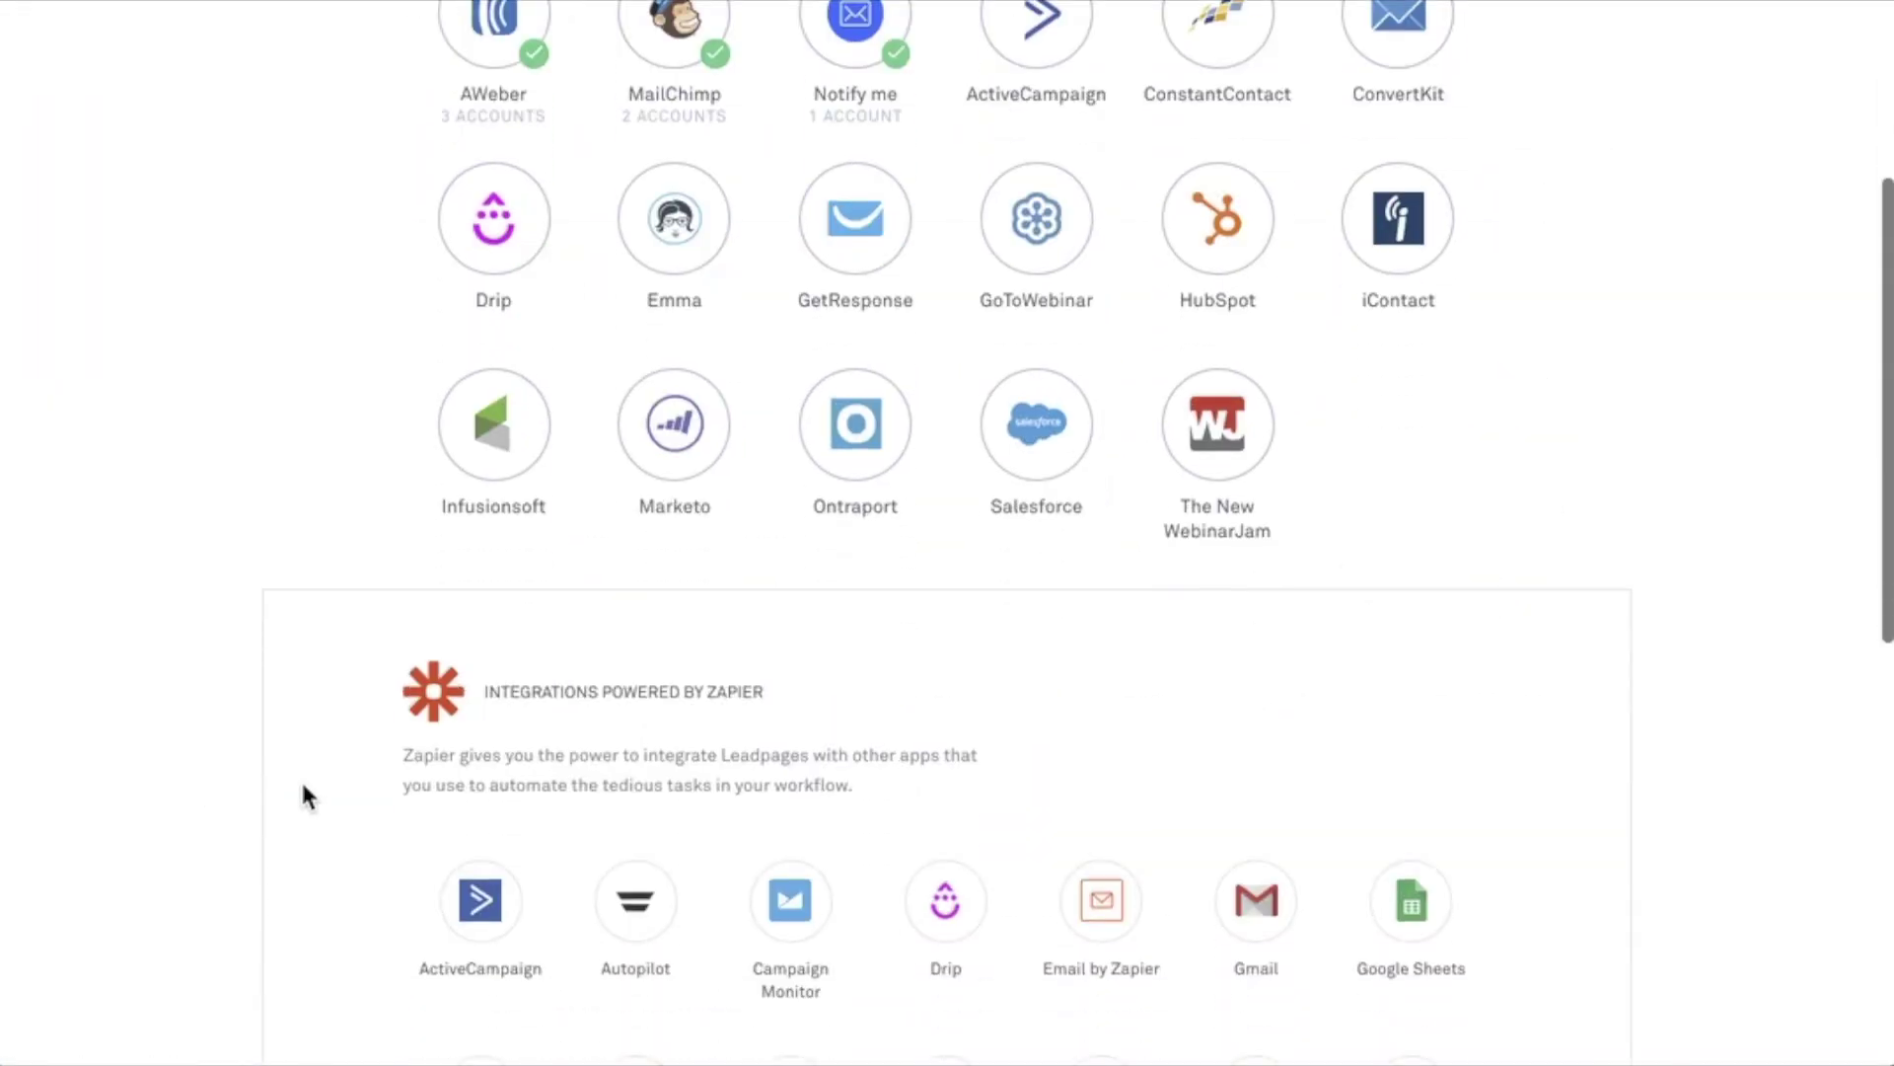
scroll(299, 778, "down", 1)
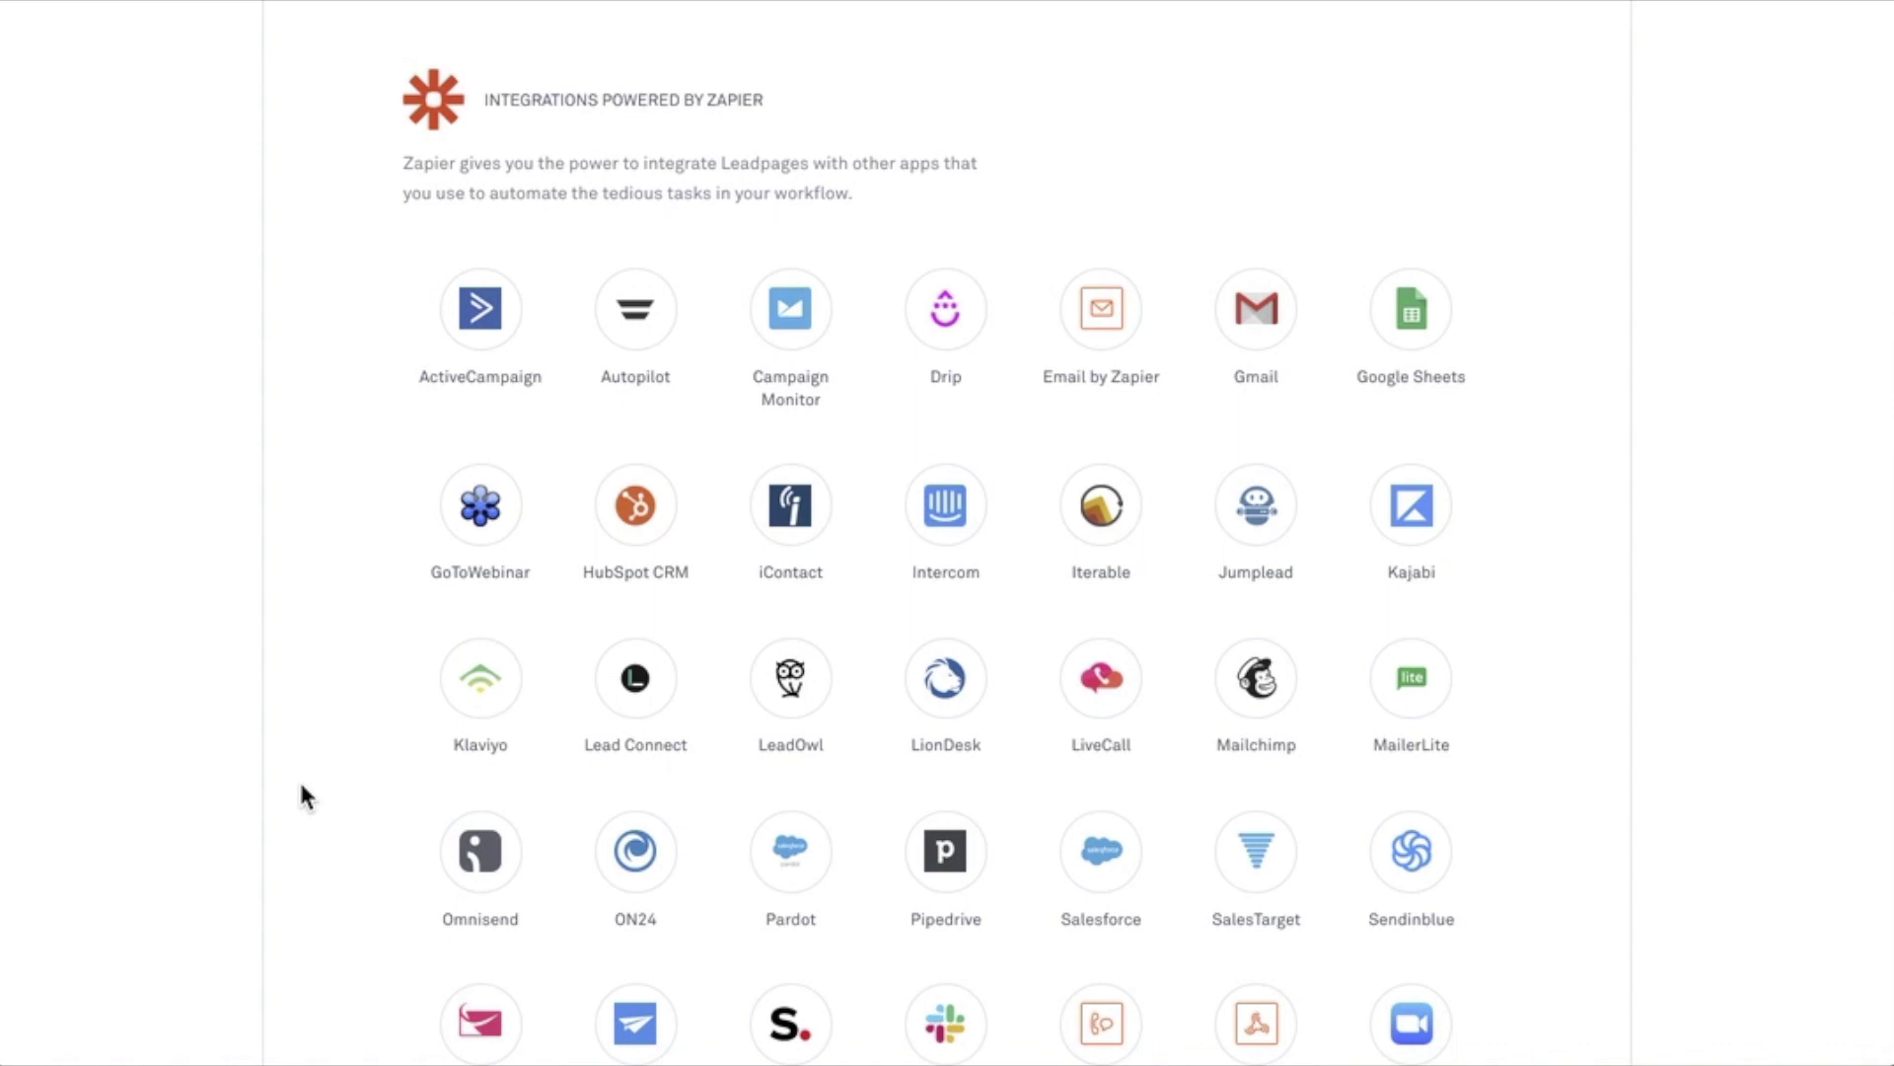
scroll(301, 789, "down", 1)
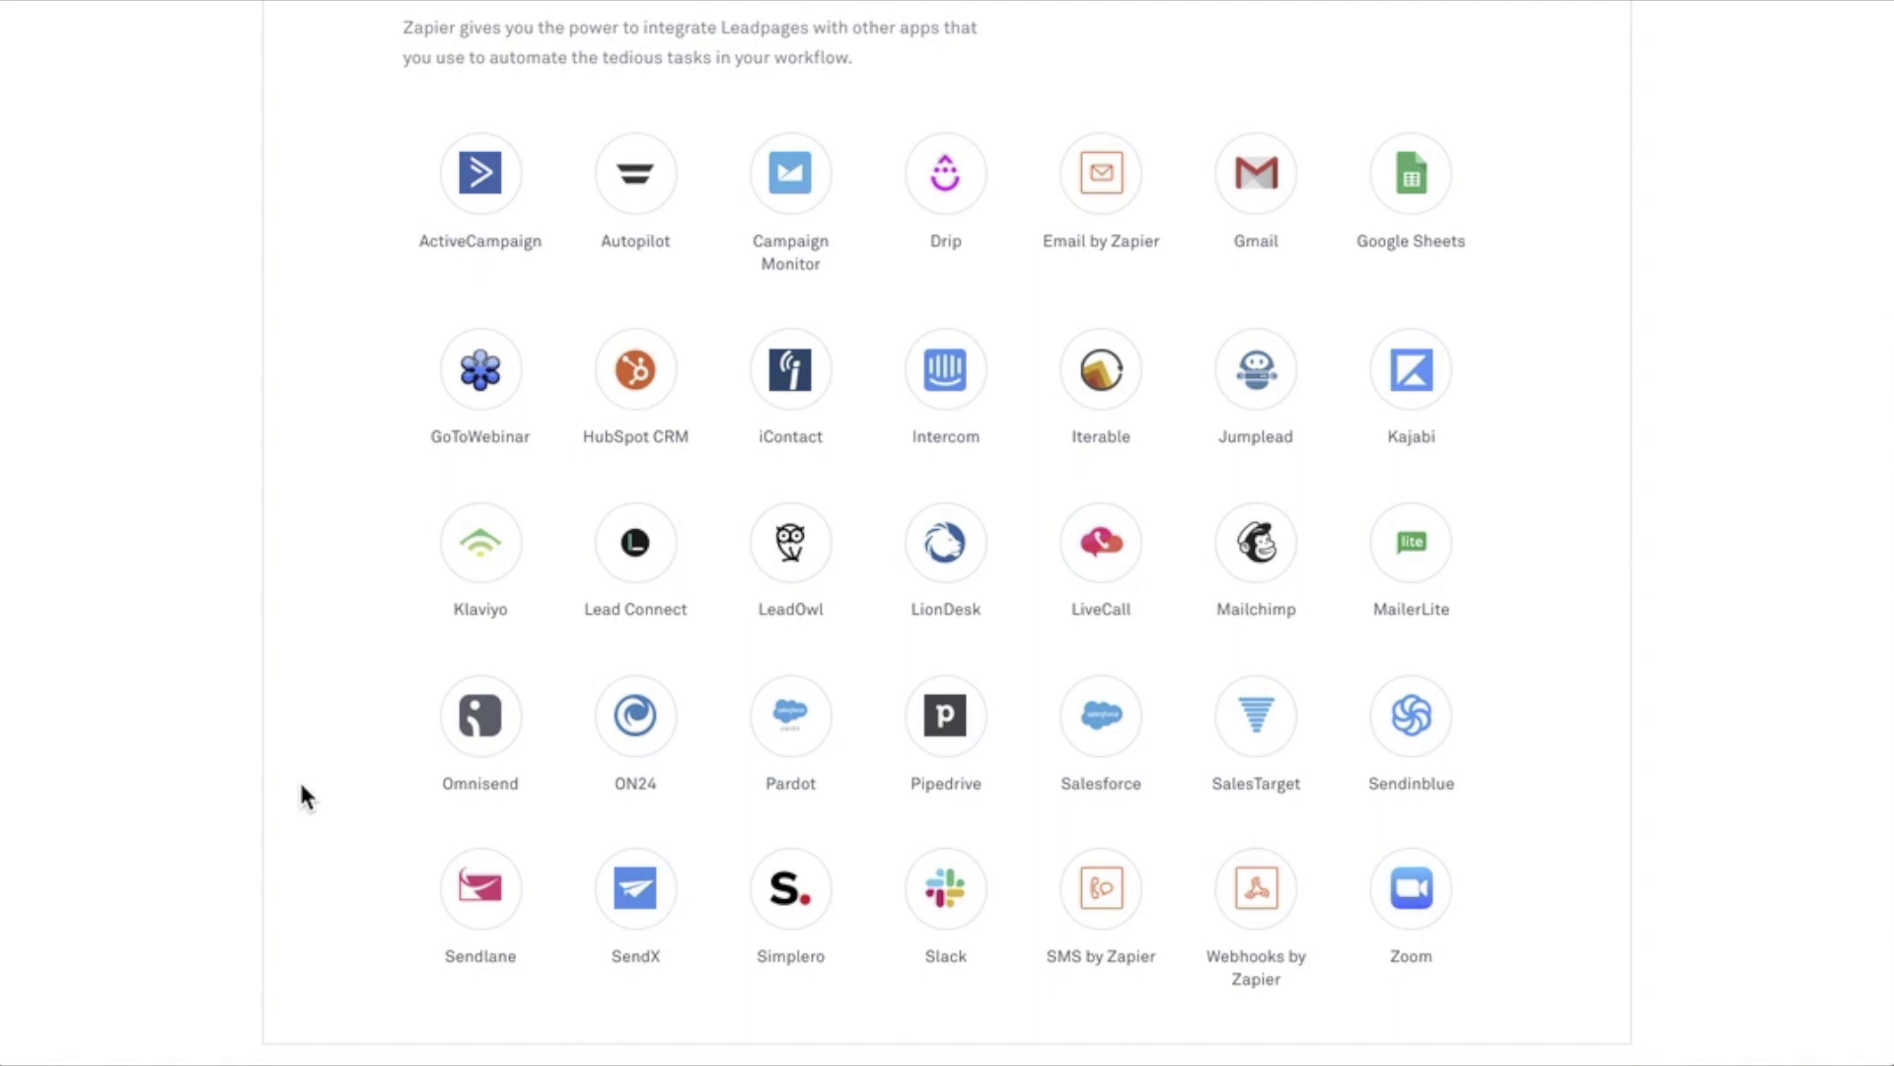
left_click(1412, 188)
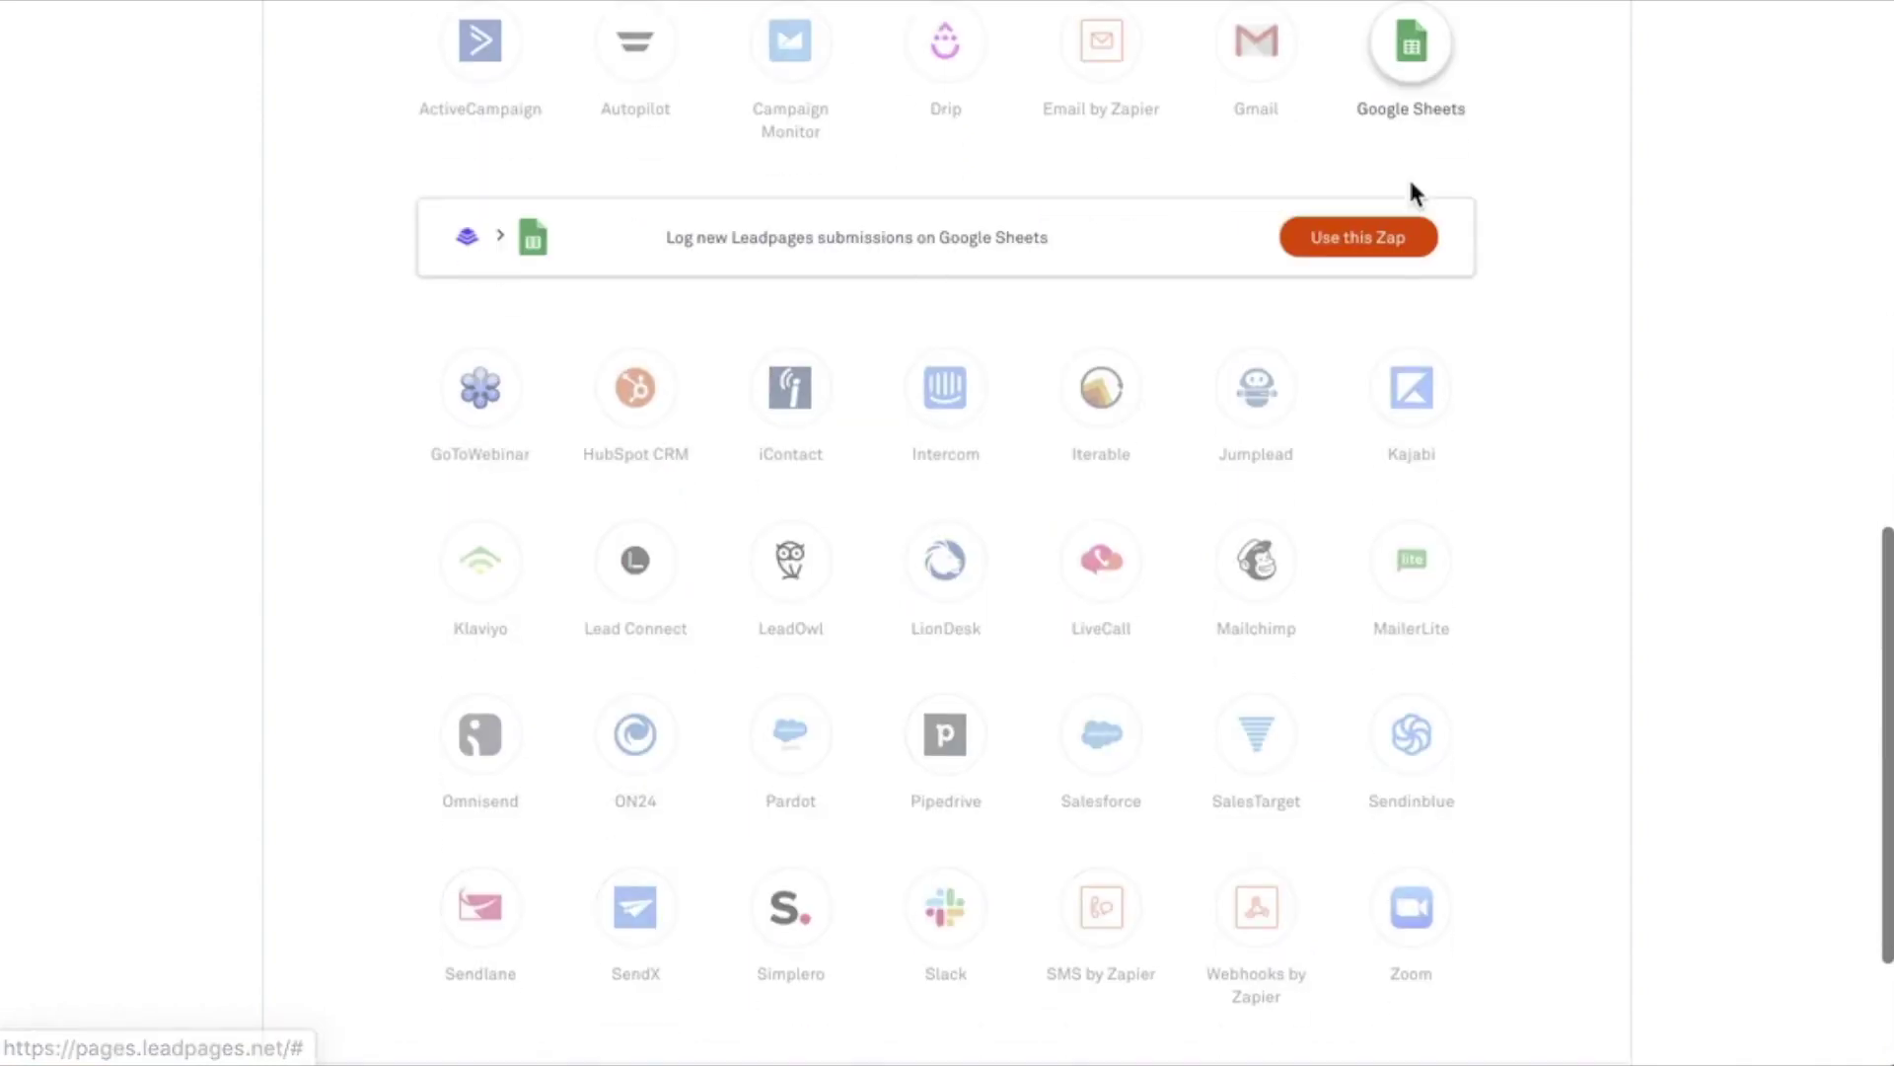
left_click(1365, 241)
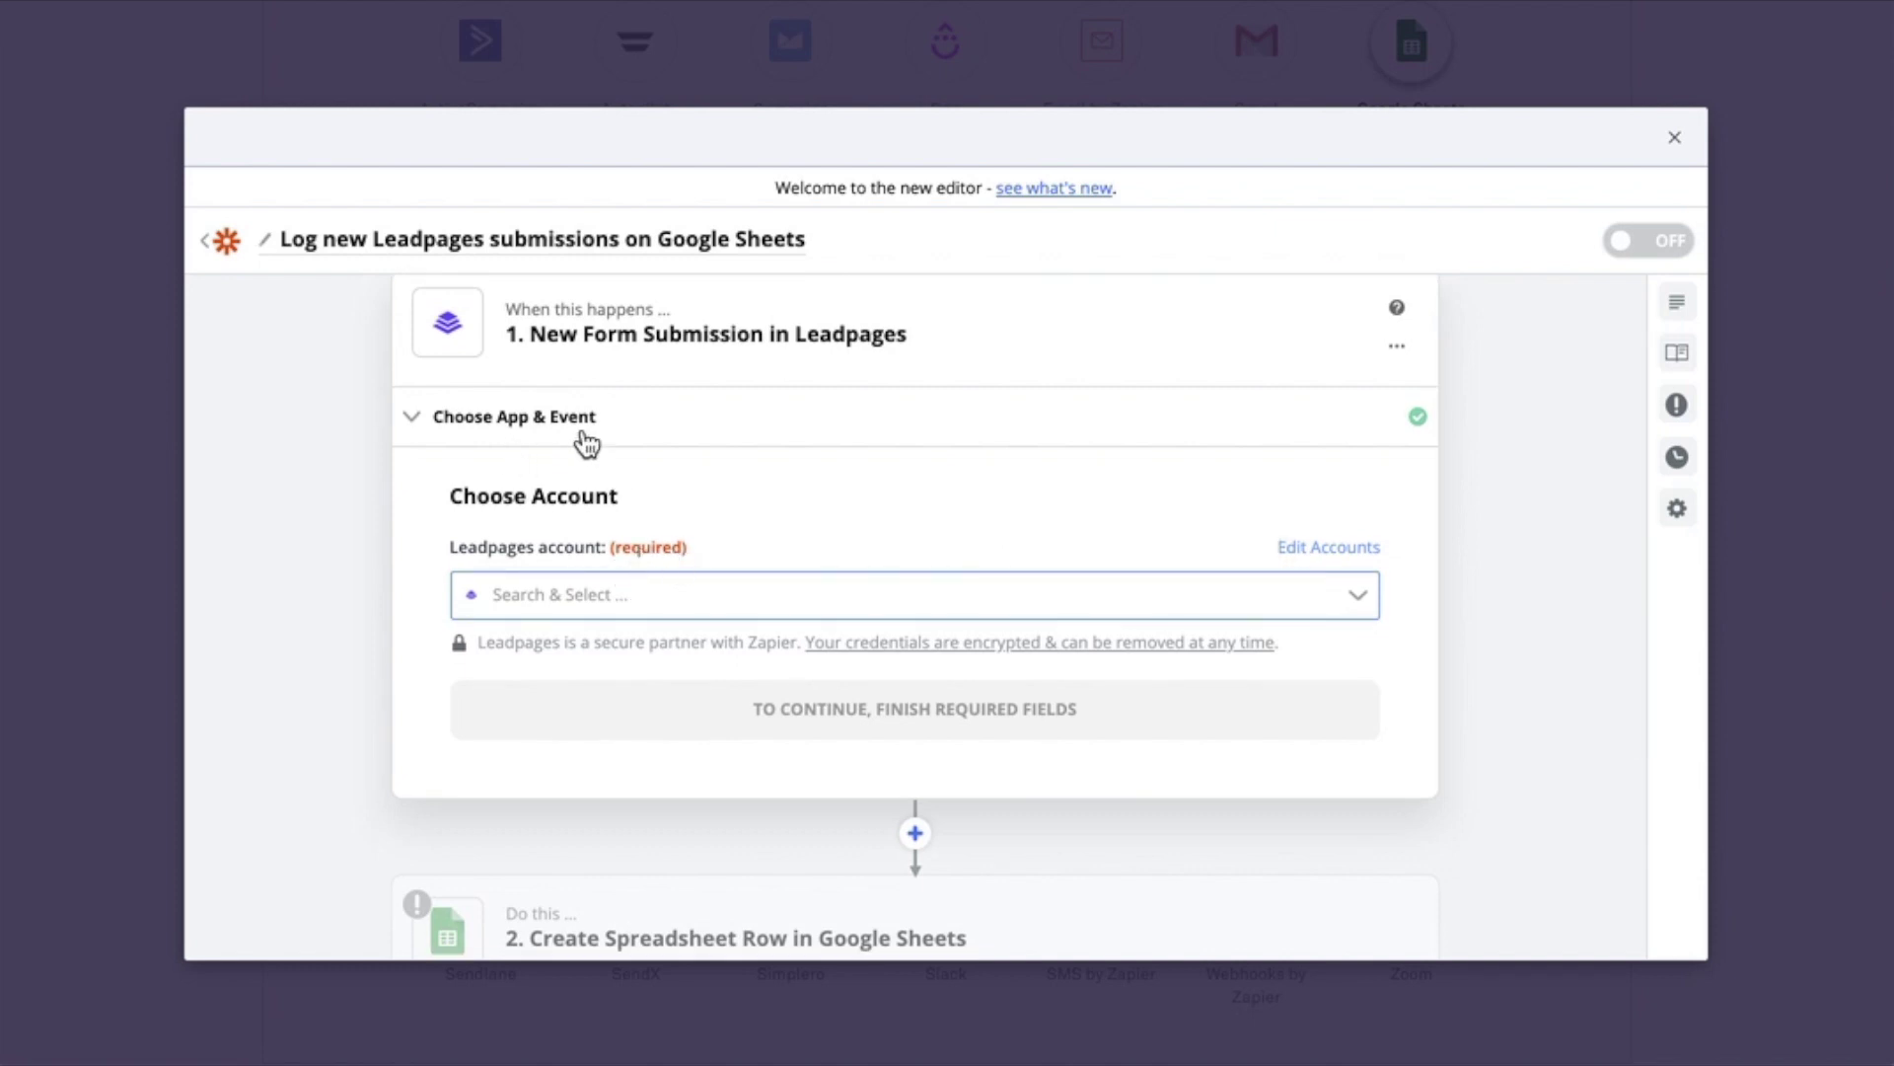
- Select the Leadpages account for the Zap's New Form Submission trigger and continue
left_click(577, 594)
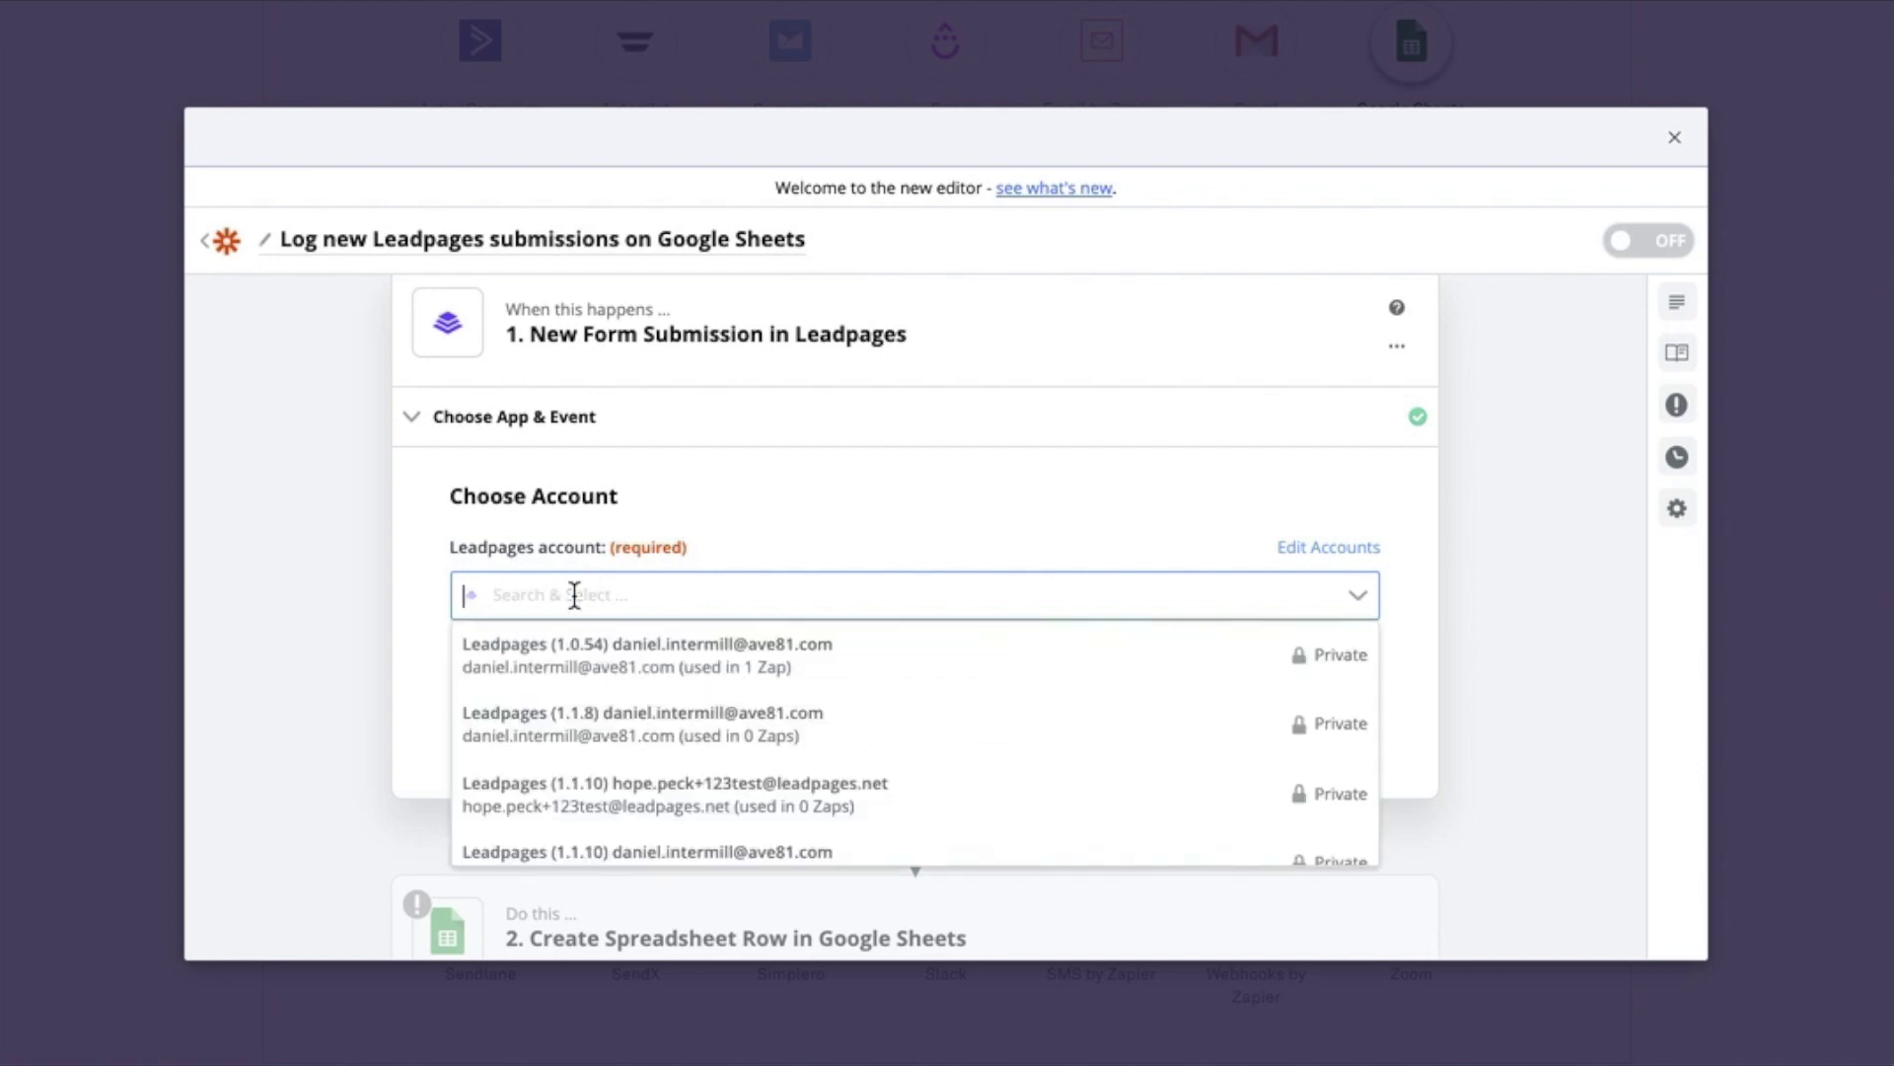
left_click(656, 807)
left_click(816, 709)
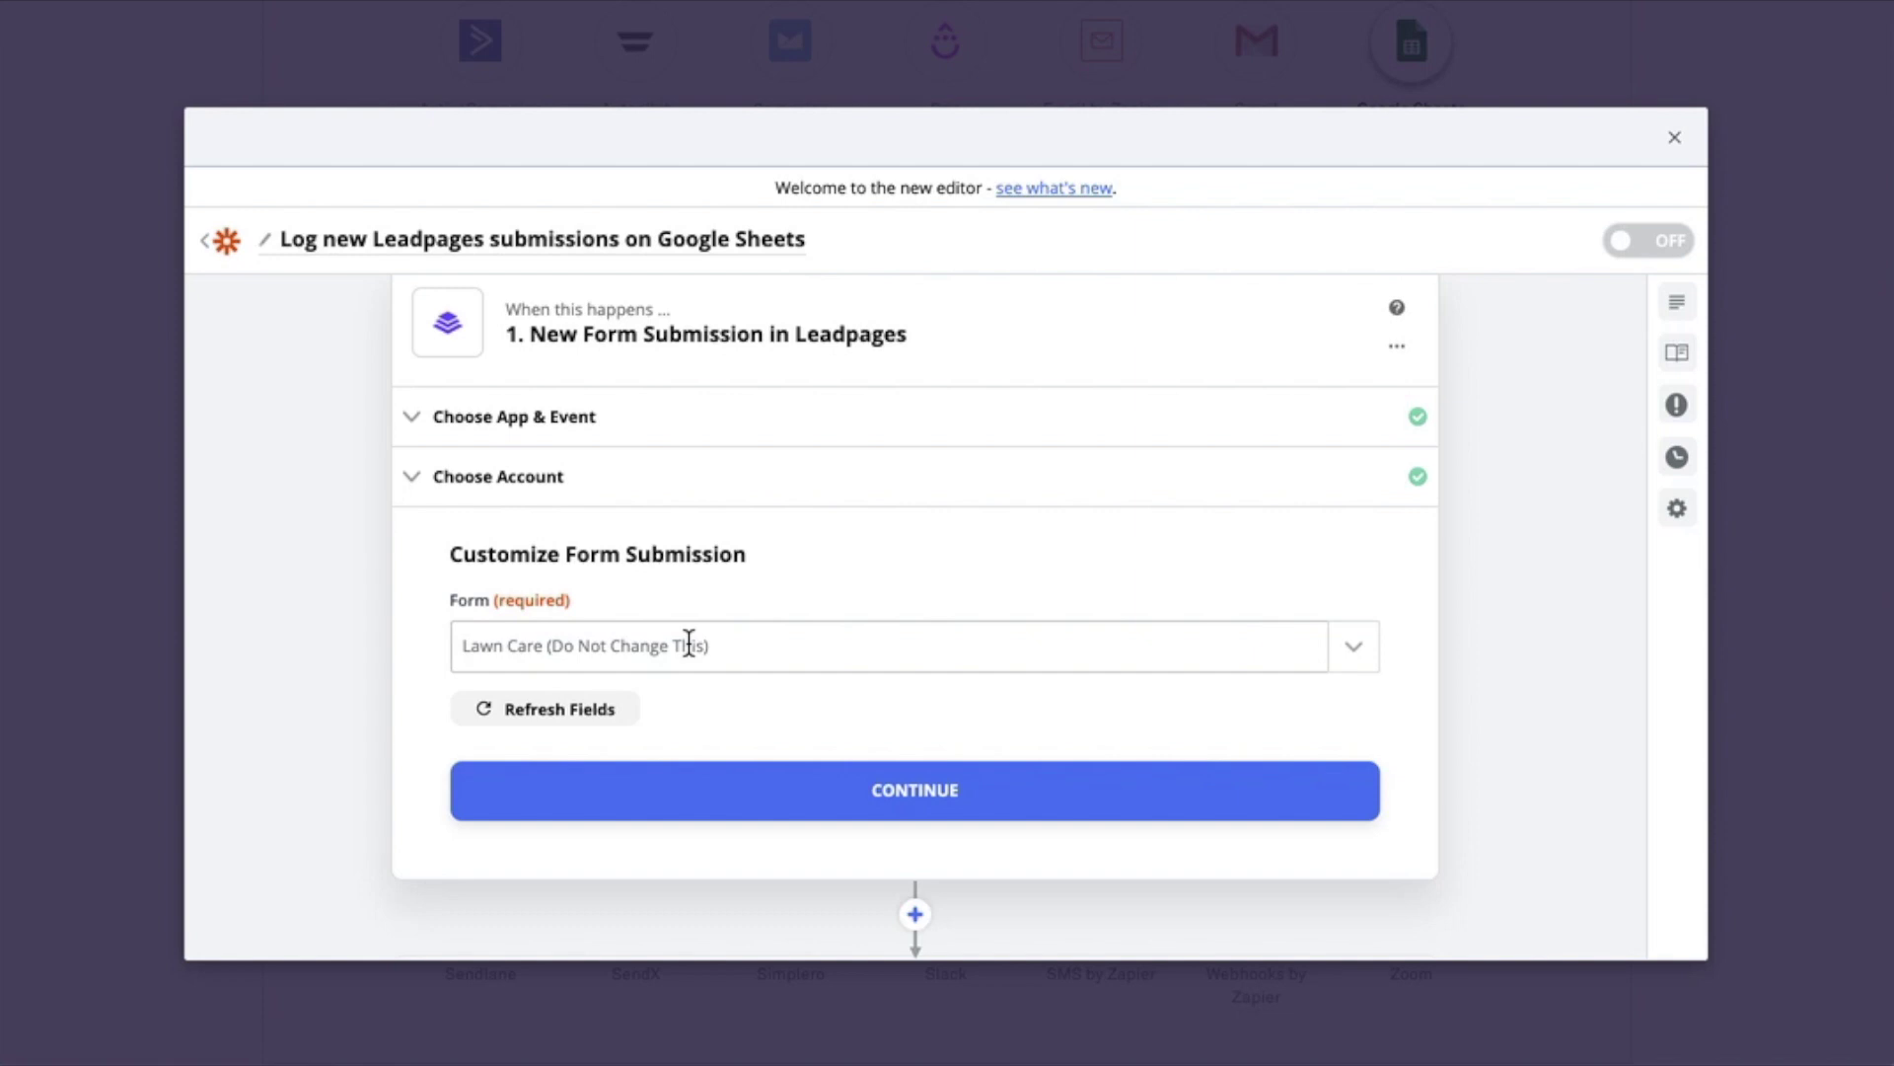
- Accept Lawn Care as the trigger's form and test the Leadpages connection
left_click(805, 798)
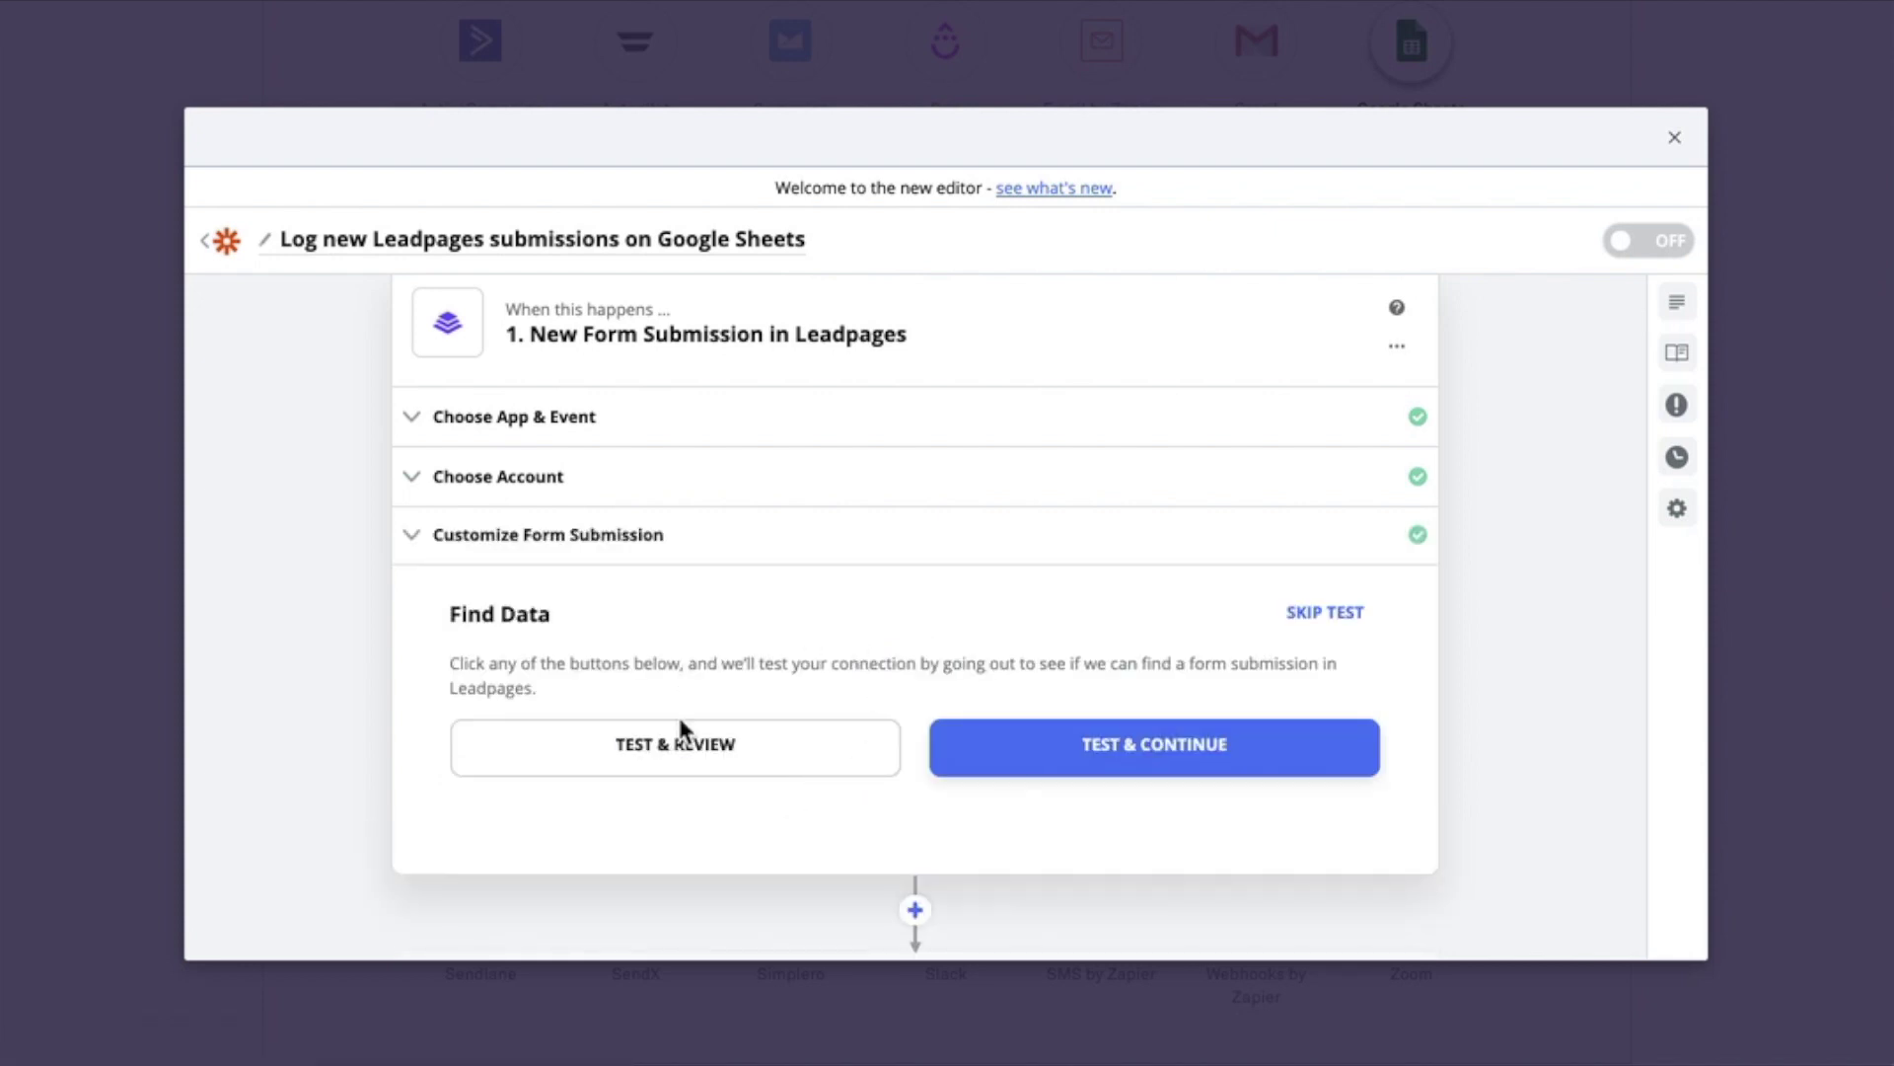
left_click(991, 779)
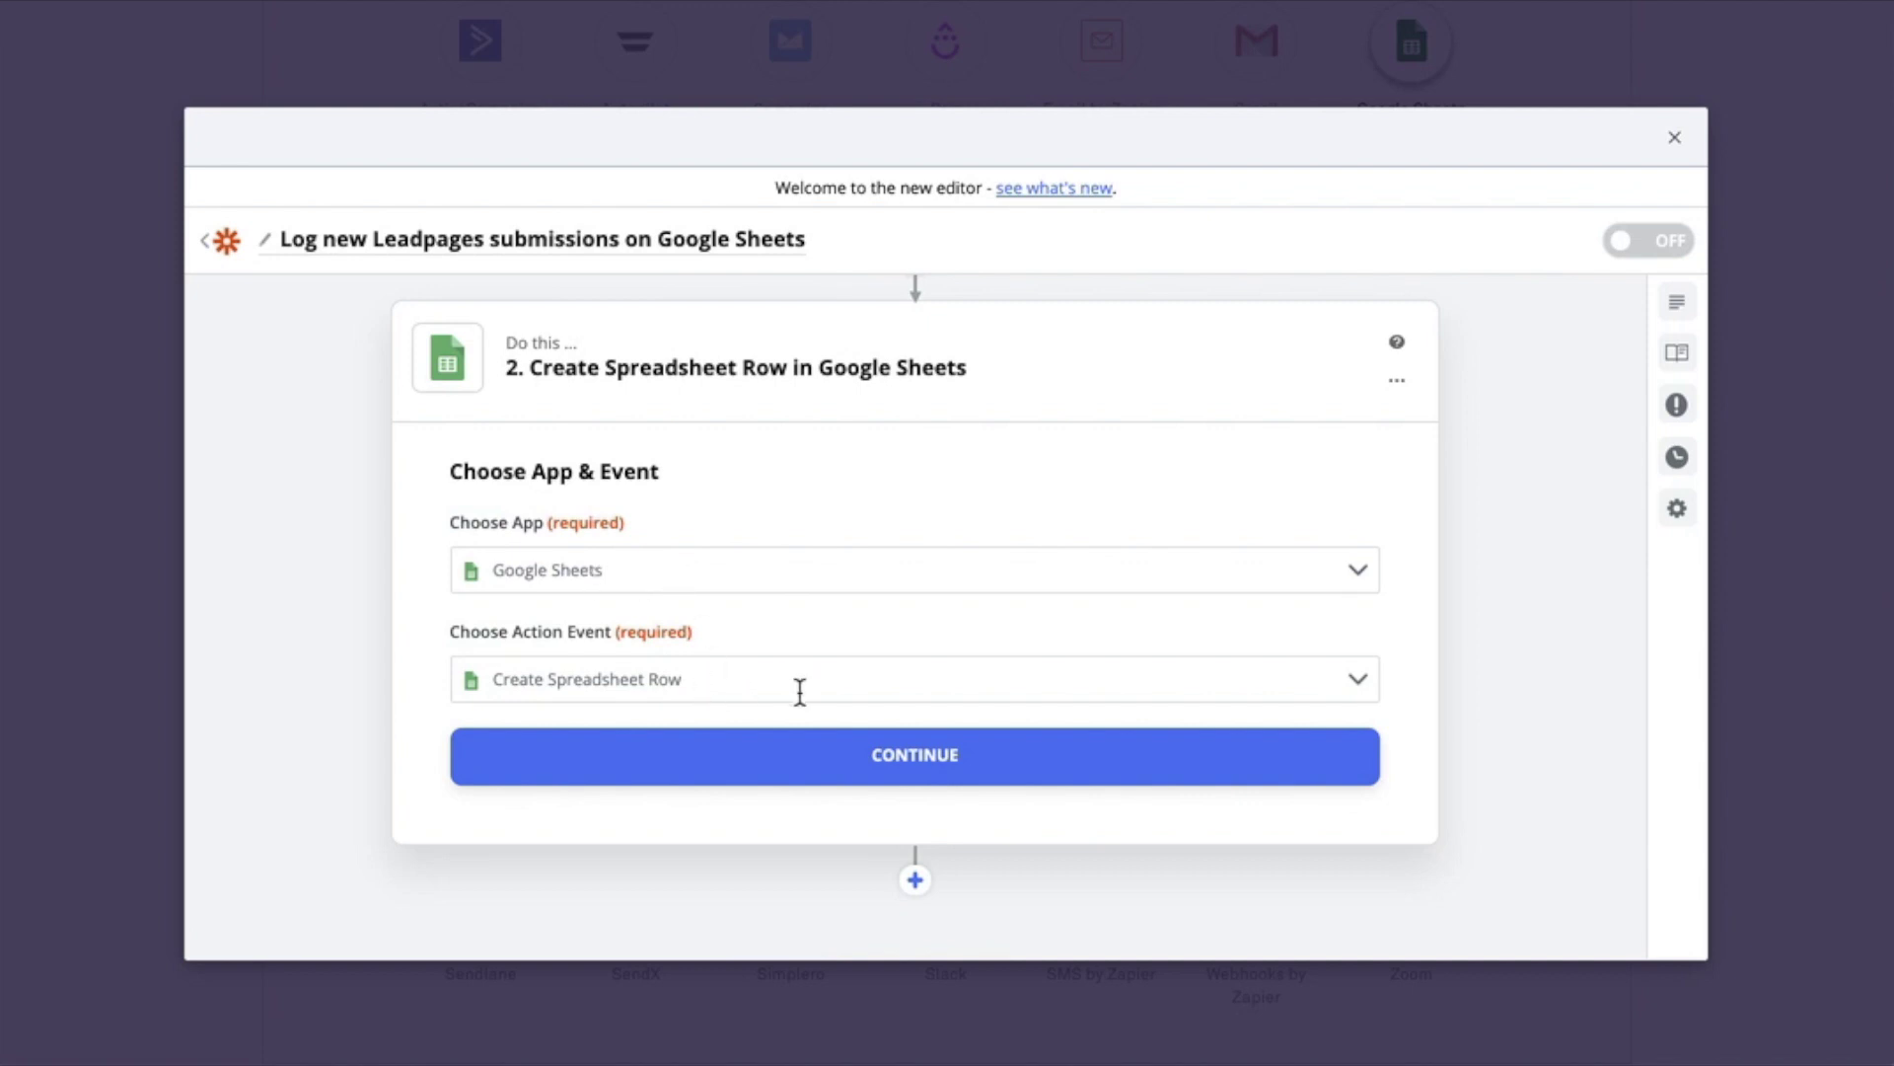
- Accept the Create Spreadsheet Row action and select the Google Sheets account for it
left_click(883, 765)
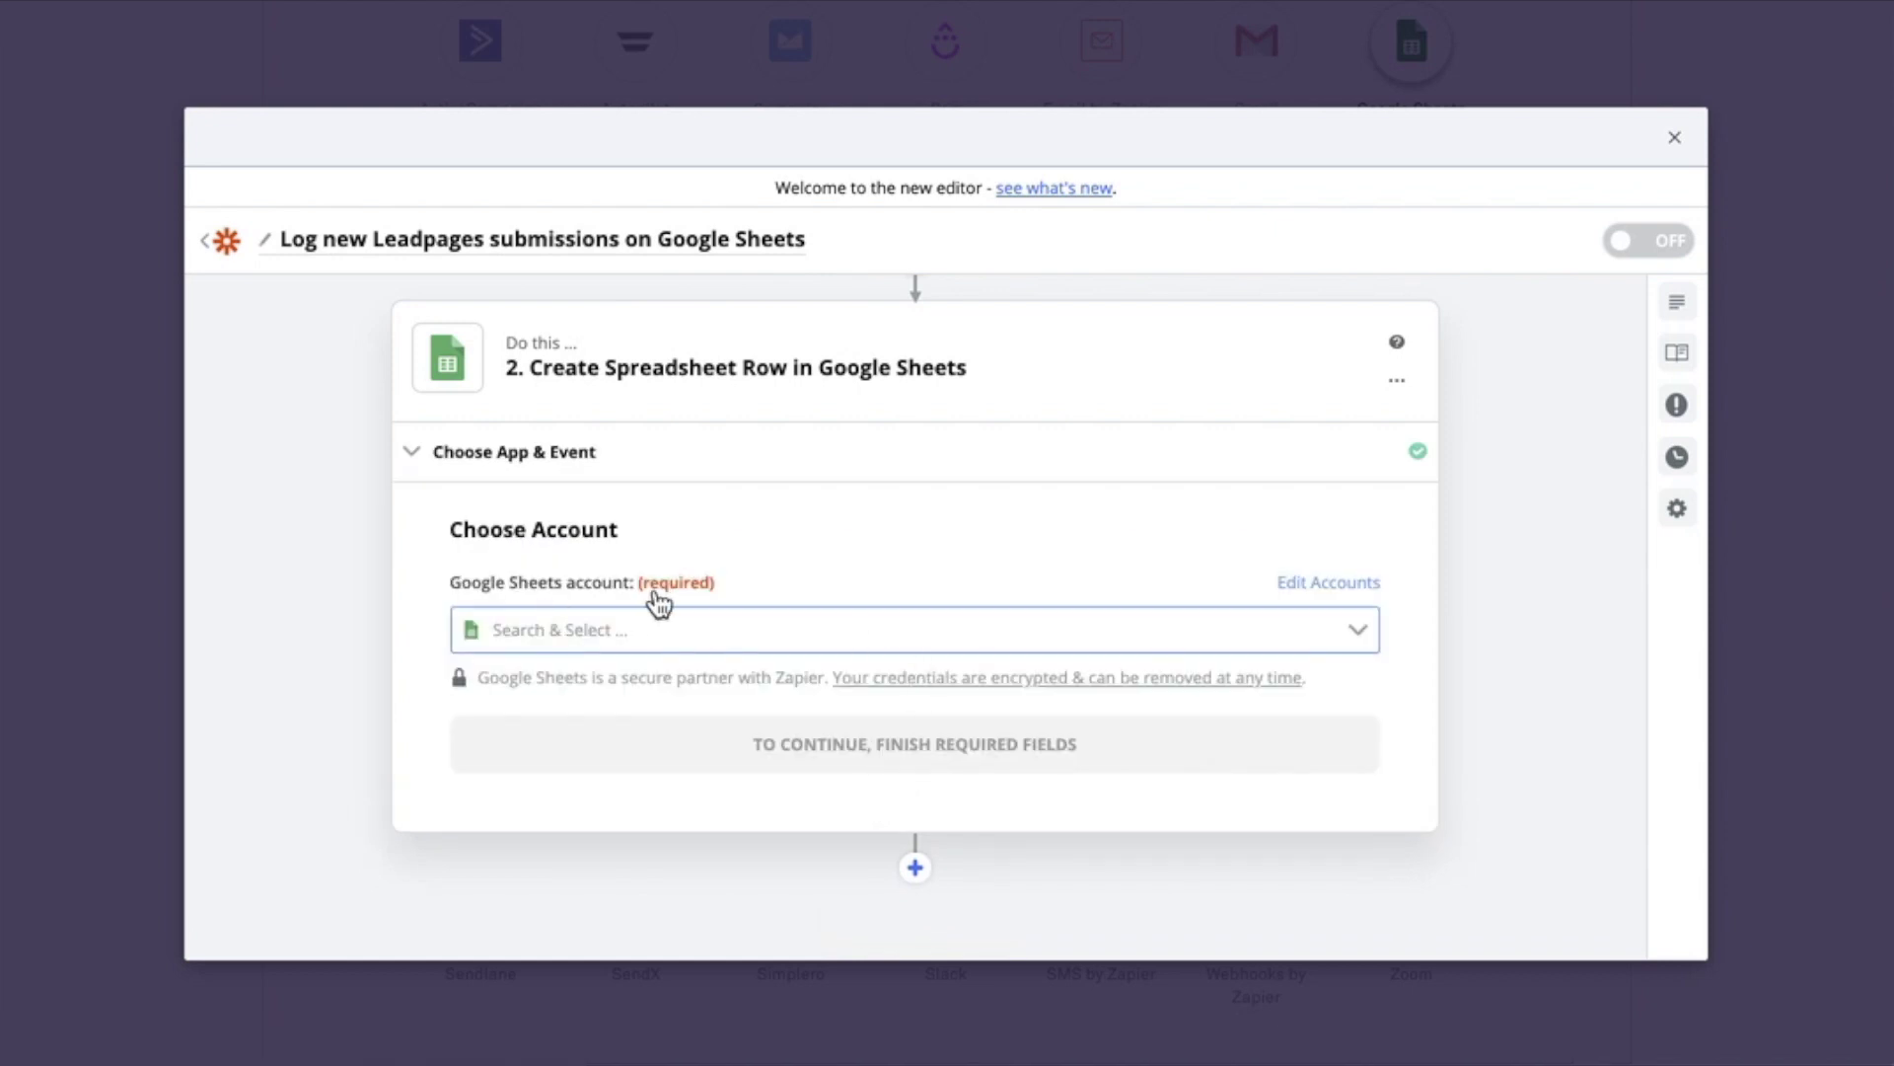
left_click(730, 637)
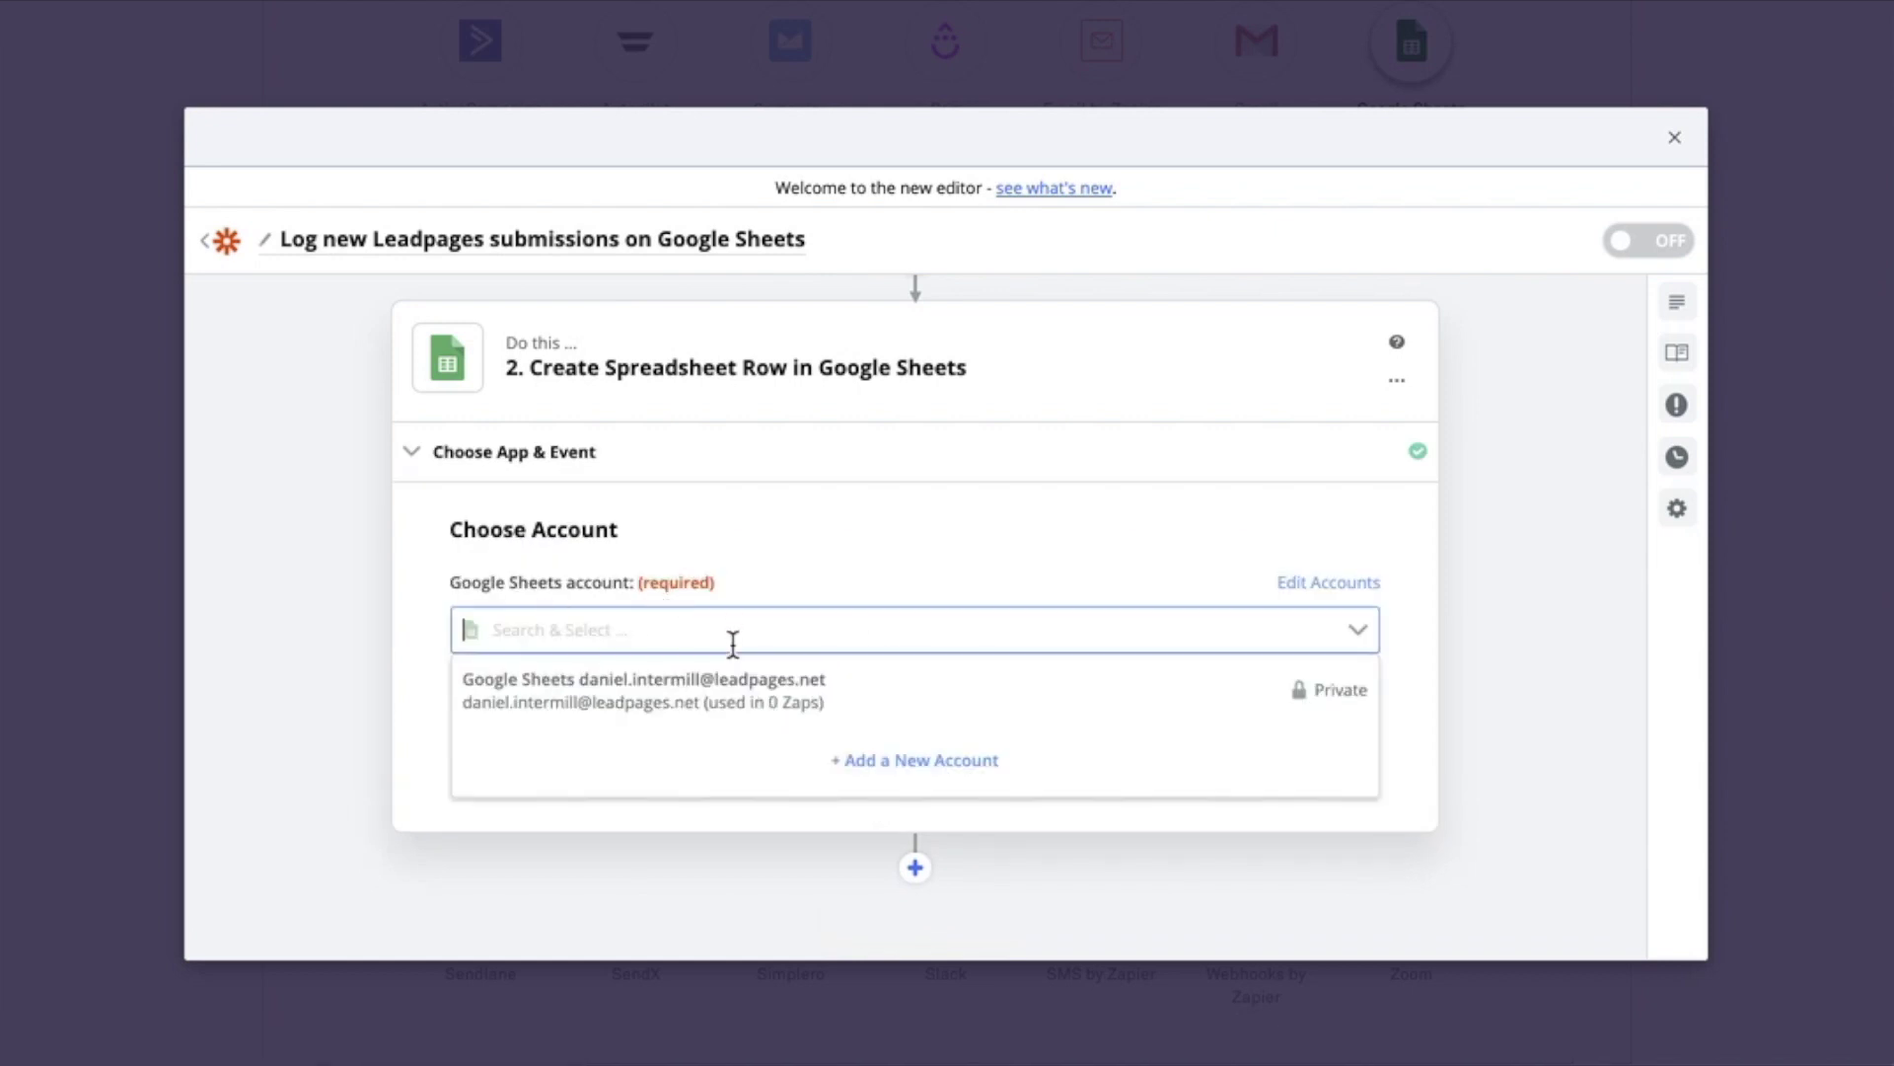
left_click(726, 702)
left_click(858, 742)
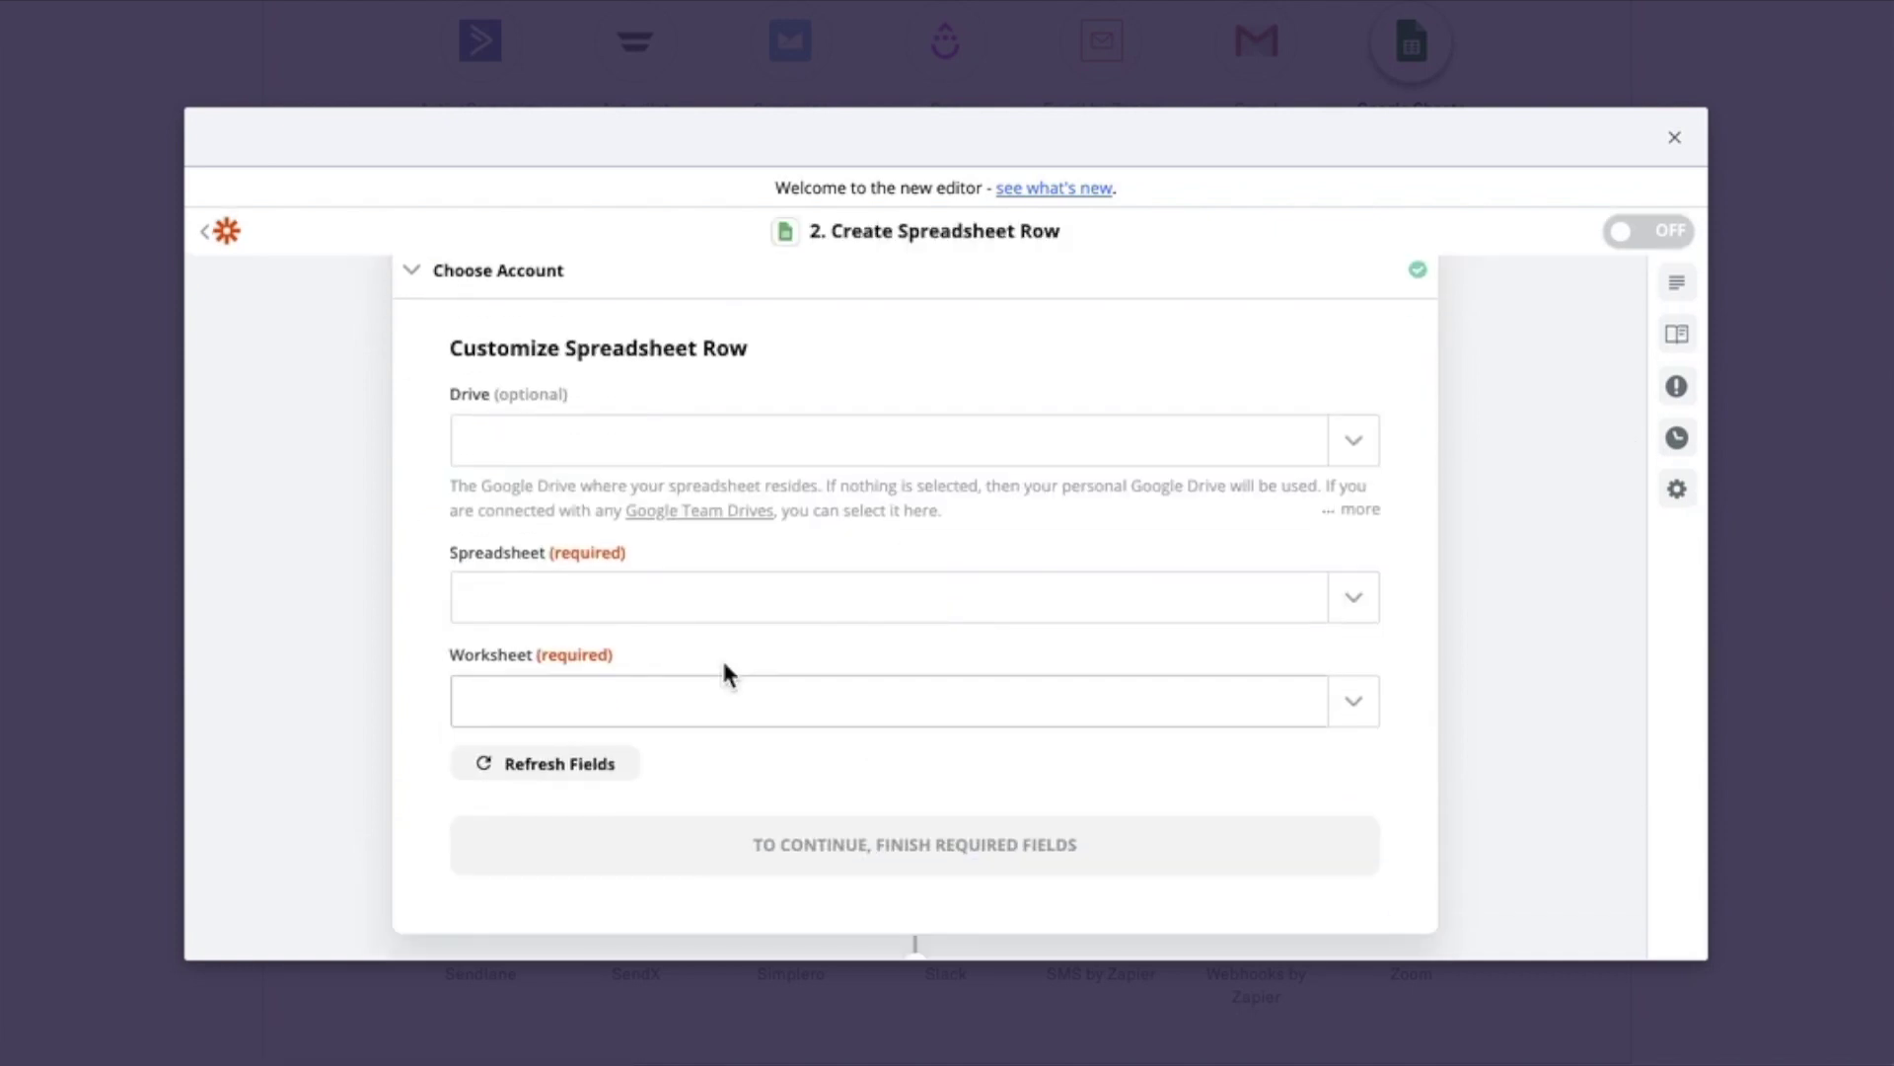
- Set the action's spreadsheet to Lawn Care and its worksheet to Client List
left_click(1344, 600)
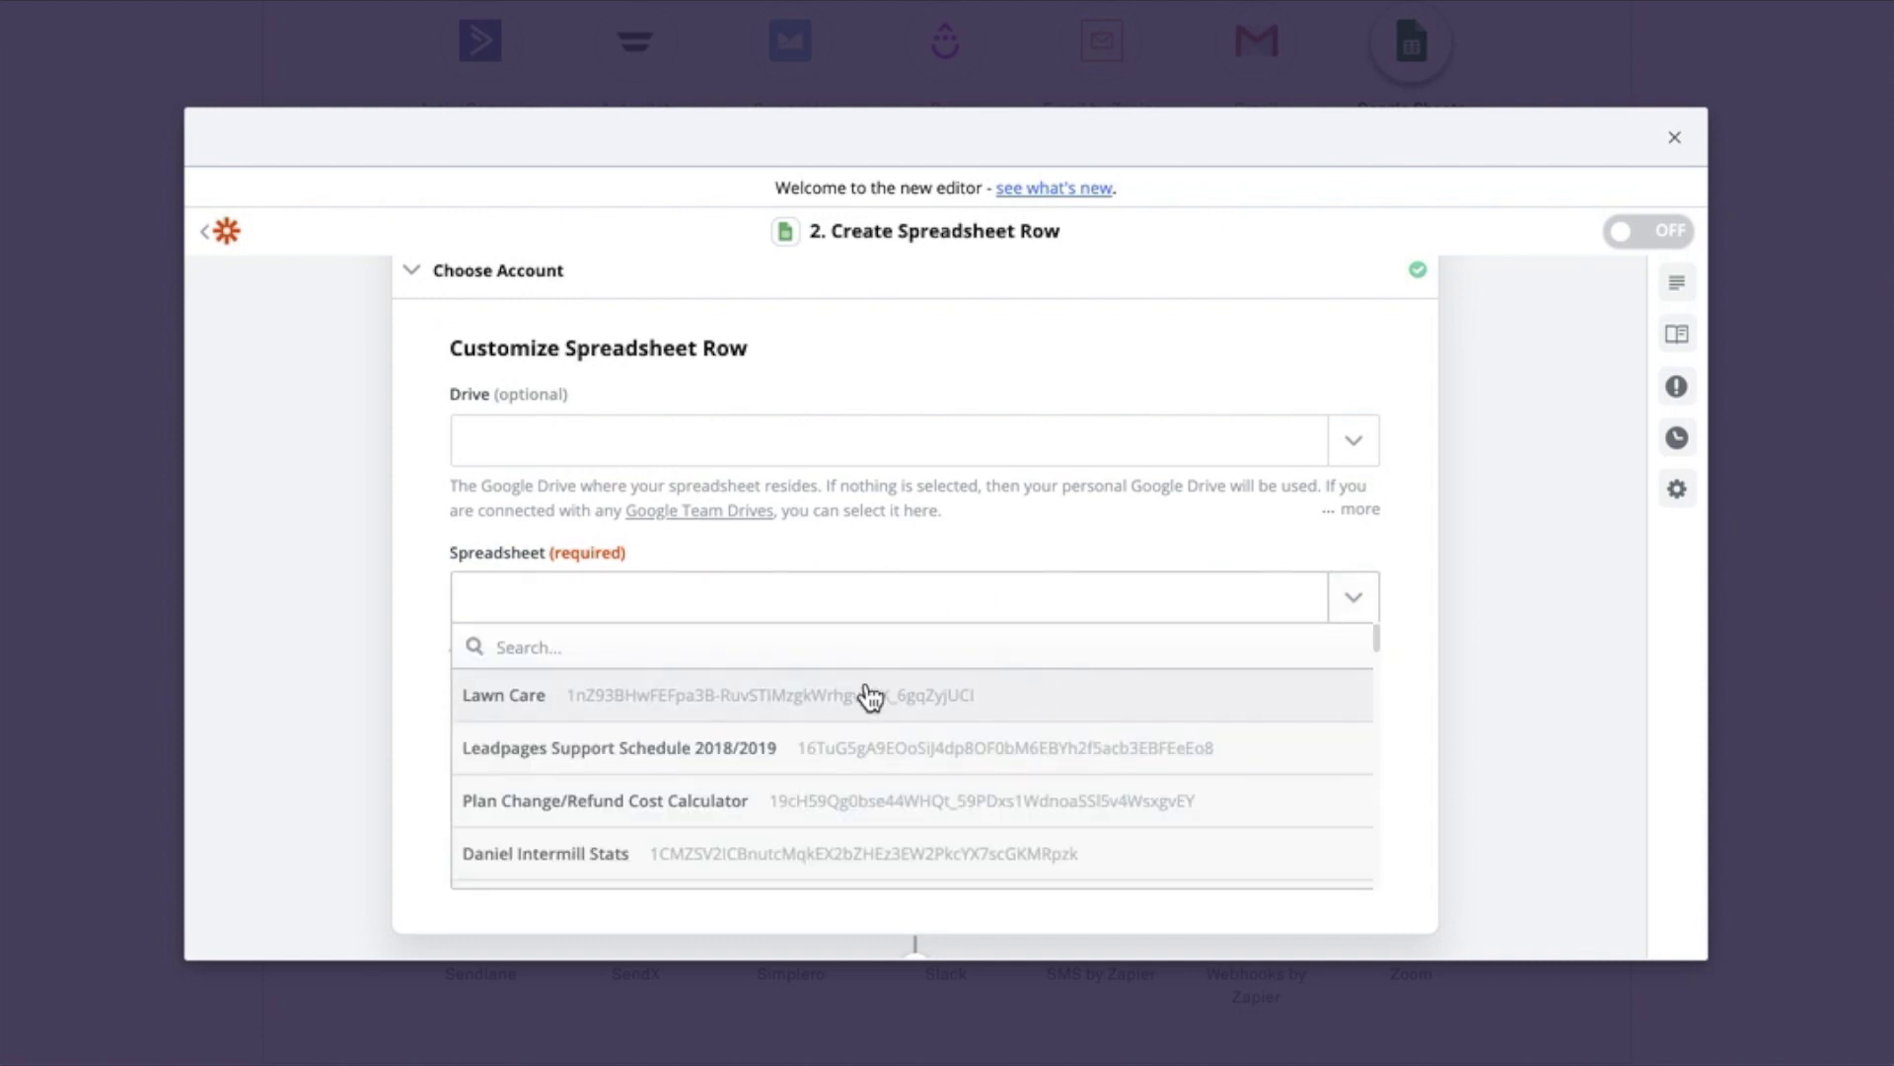
left_click(869, 694)
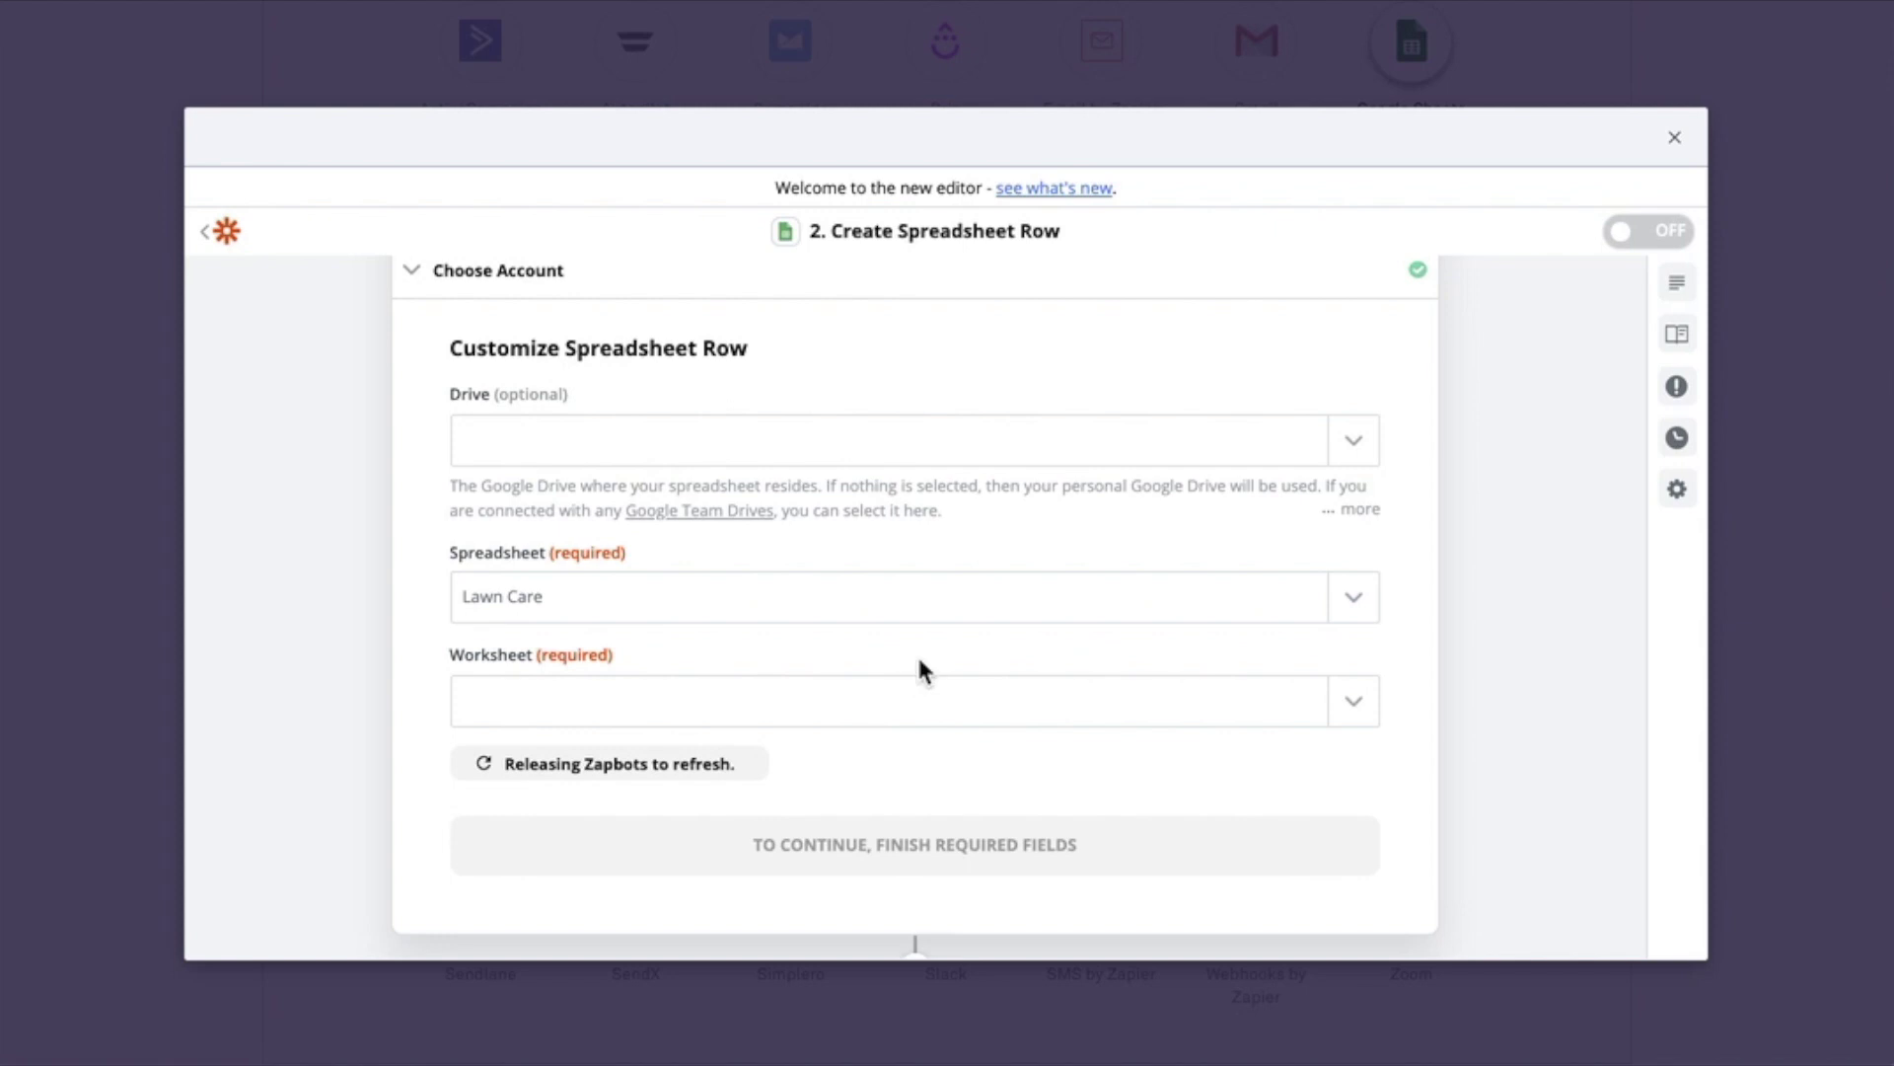
left_click(1350, 712)
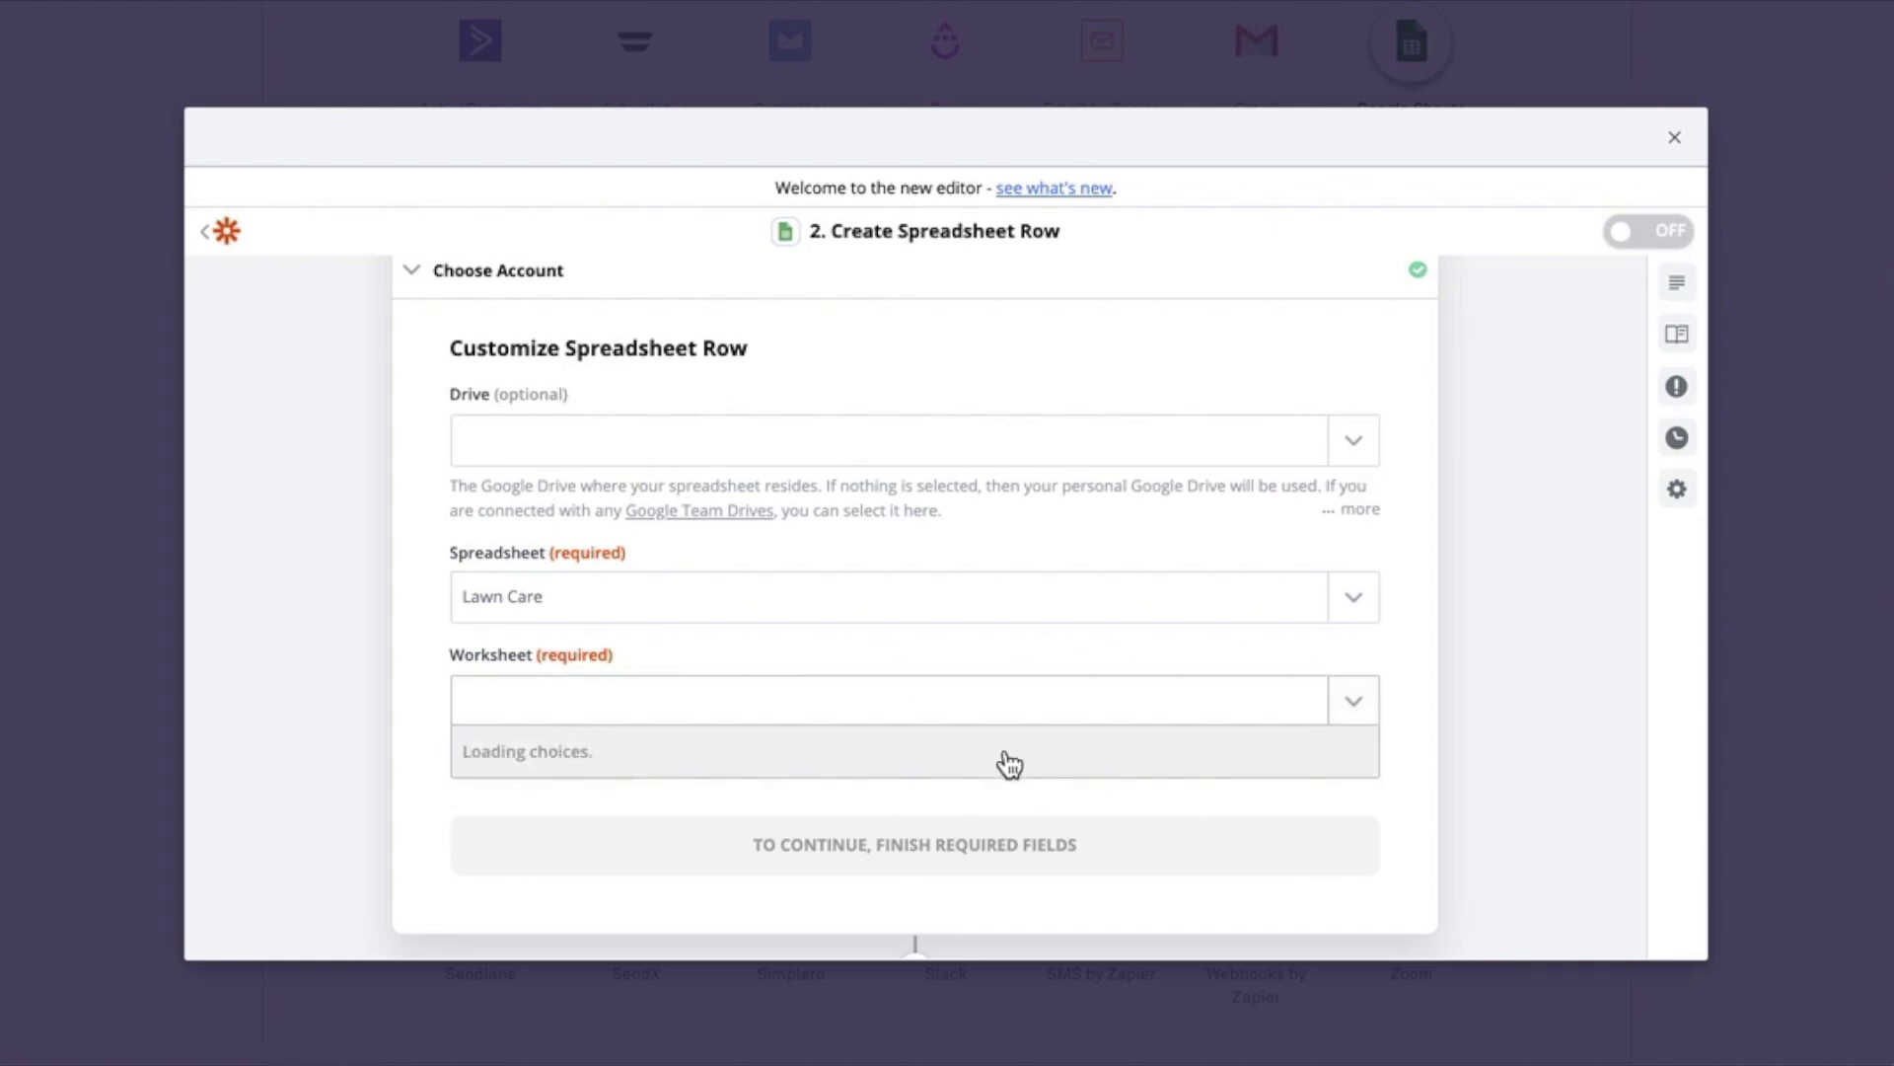
left_click(890, 799)
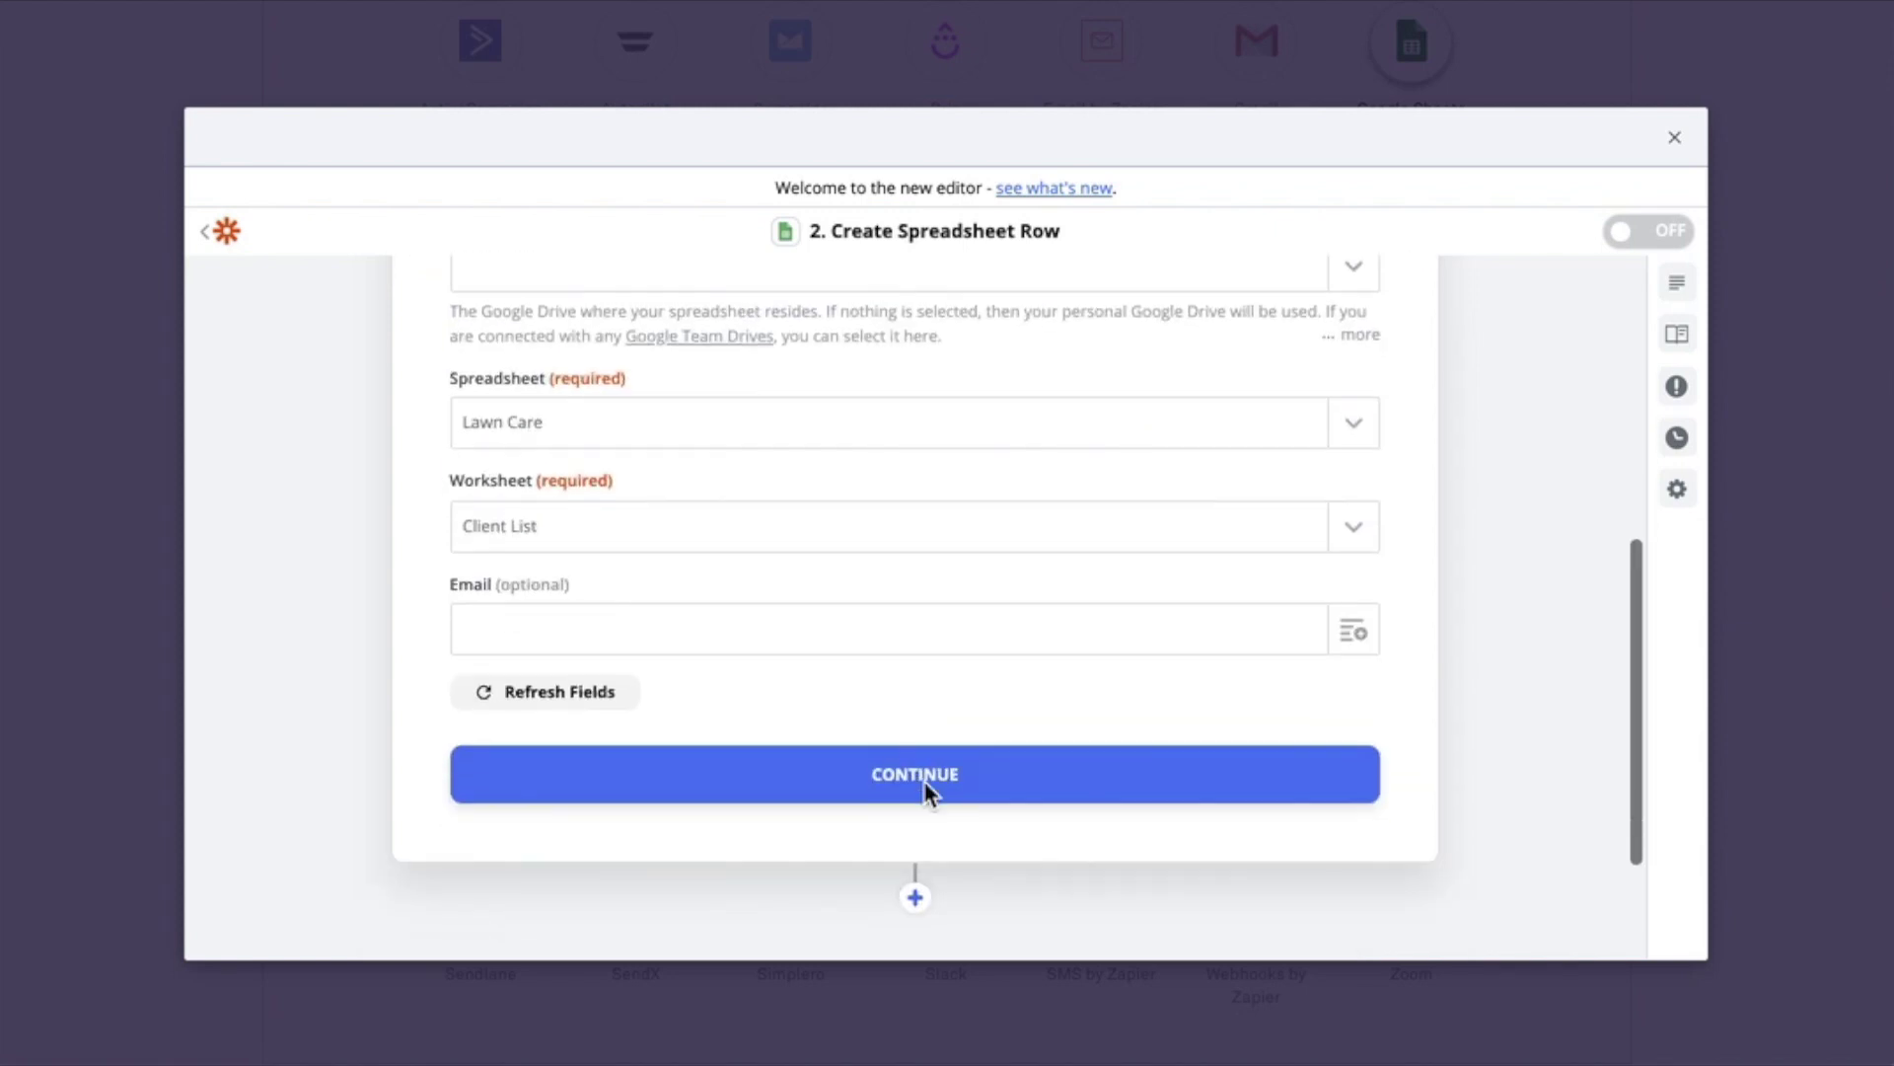
- Map the spreadsheet's Email column to the Email value of the New Form Submission and continue to the test
left_click(1343, 641)
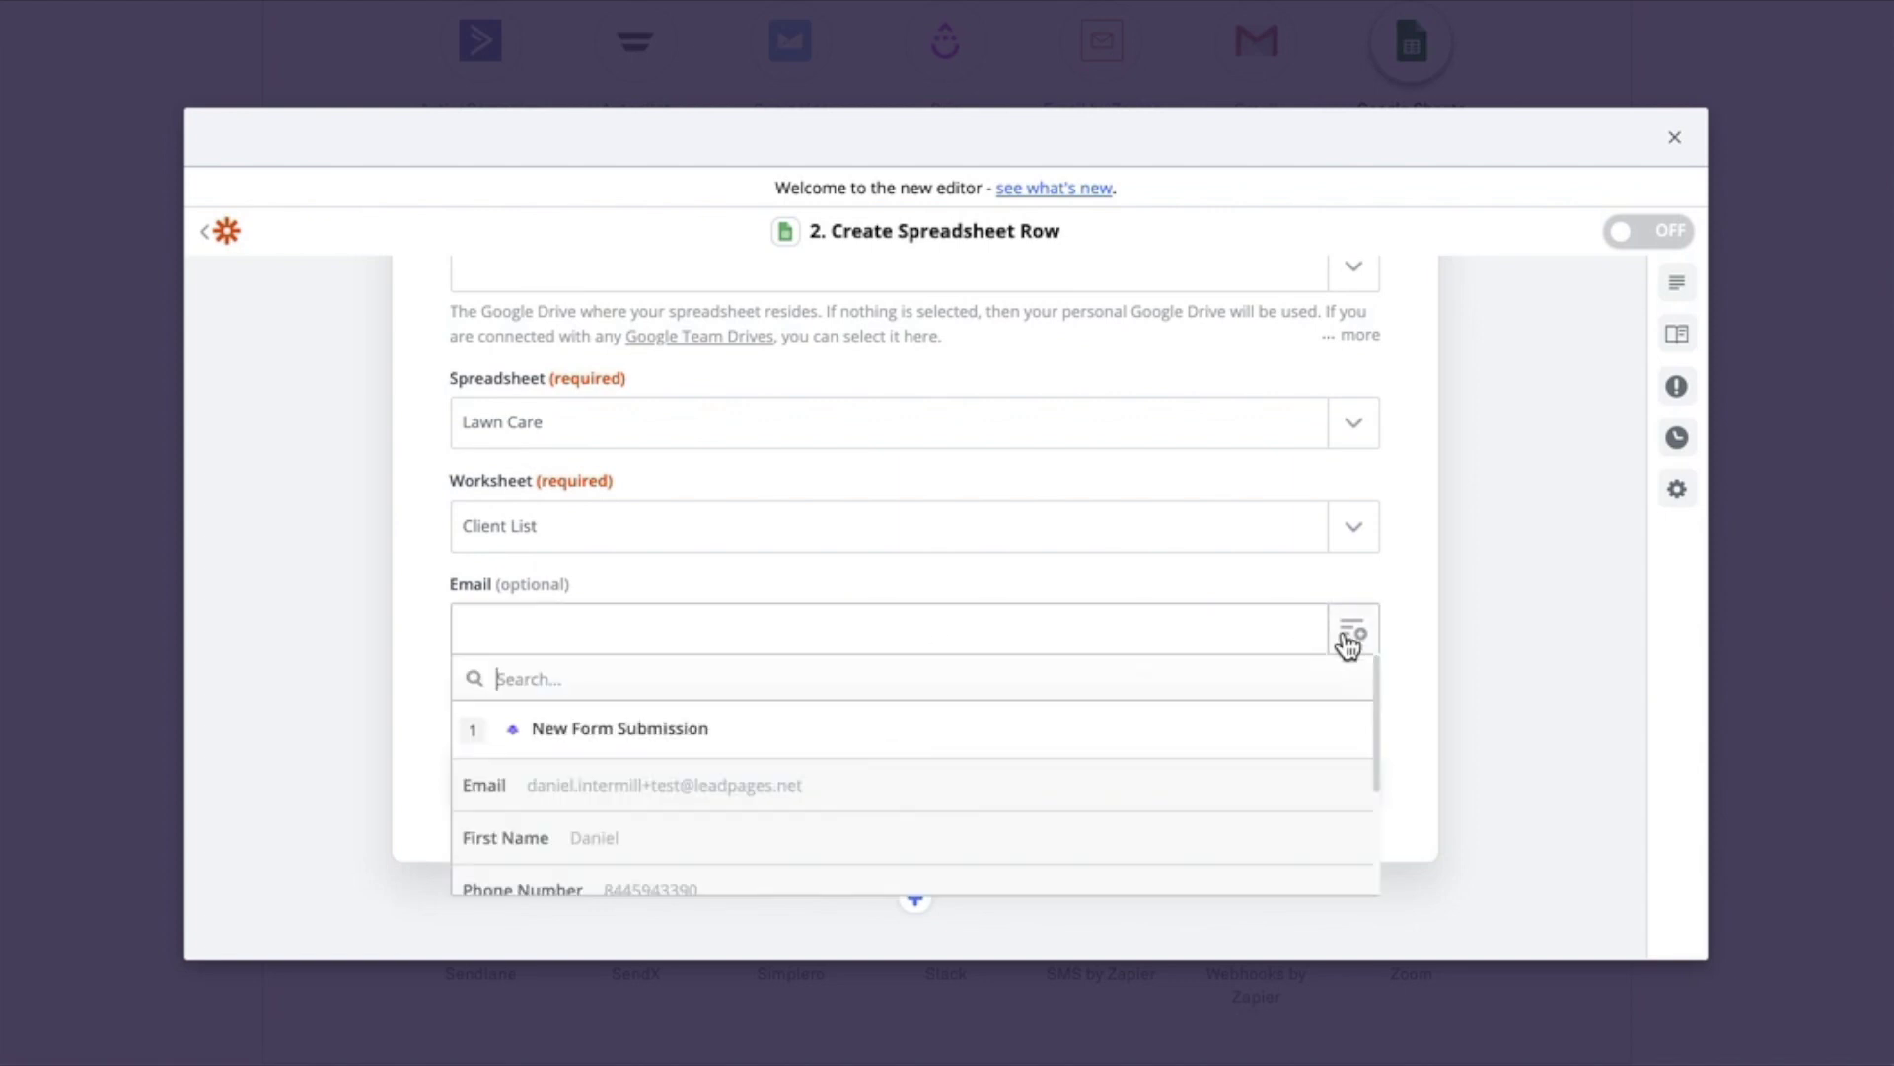
left_click(1026, 790)
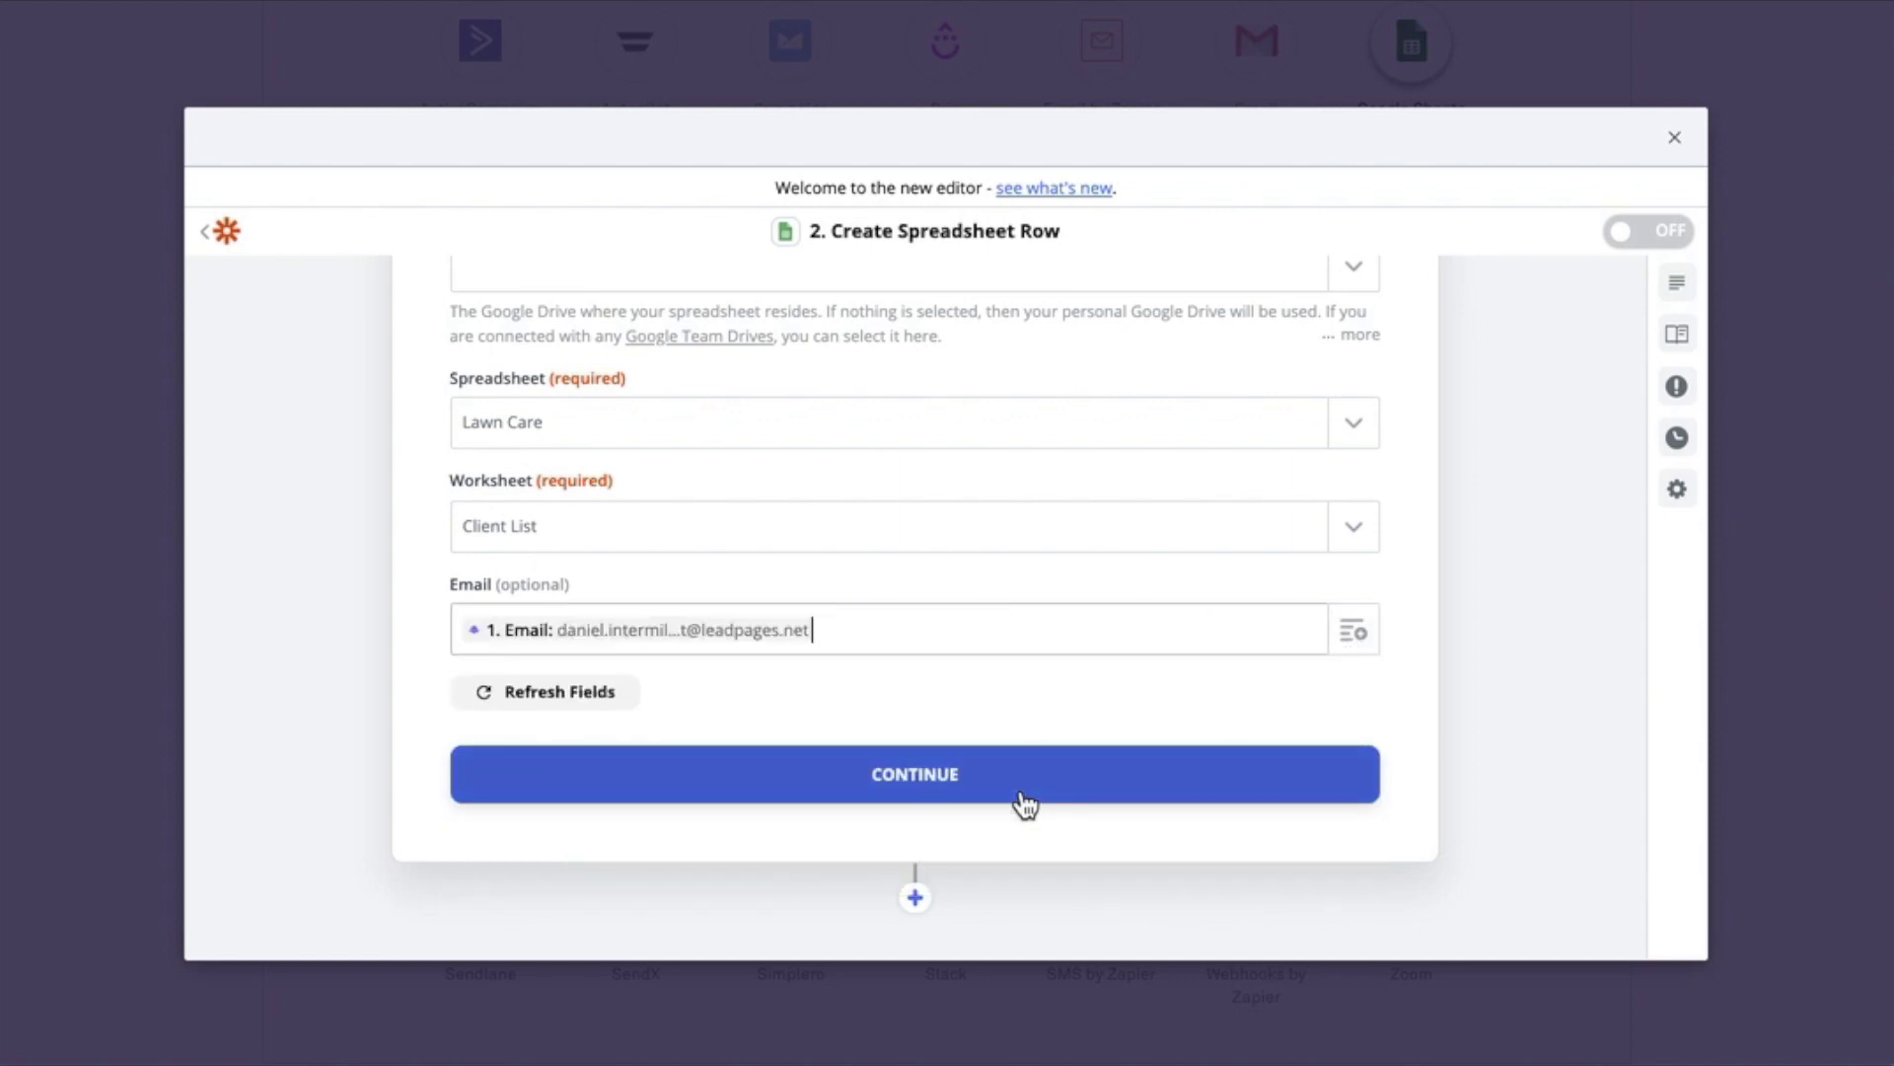
left_click(893, 784)
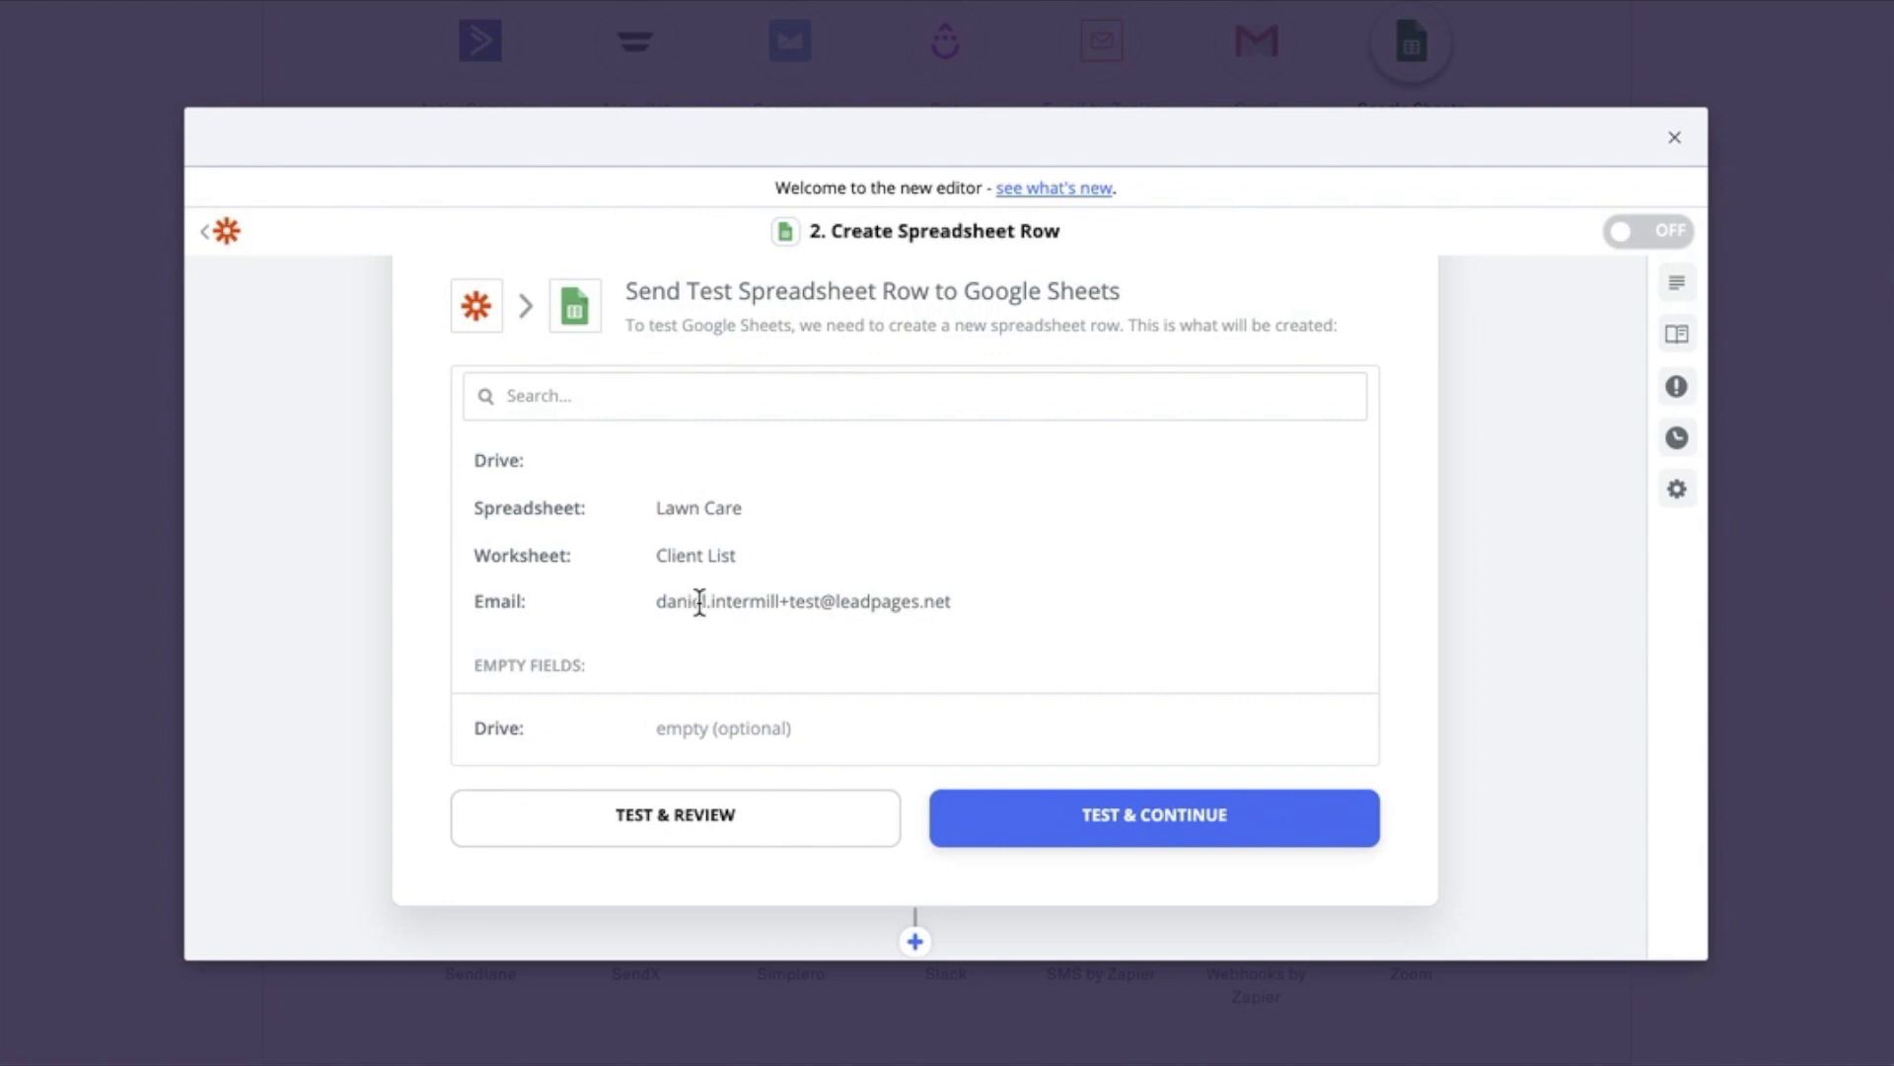
- Send a test row to Google Sheets, then turn the Zap on and close its editor
left_click(1150, 816)
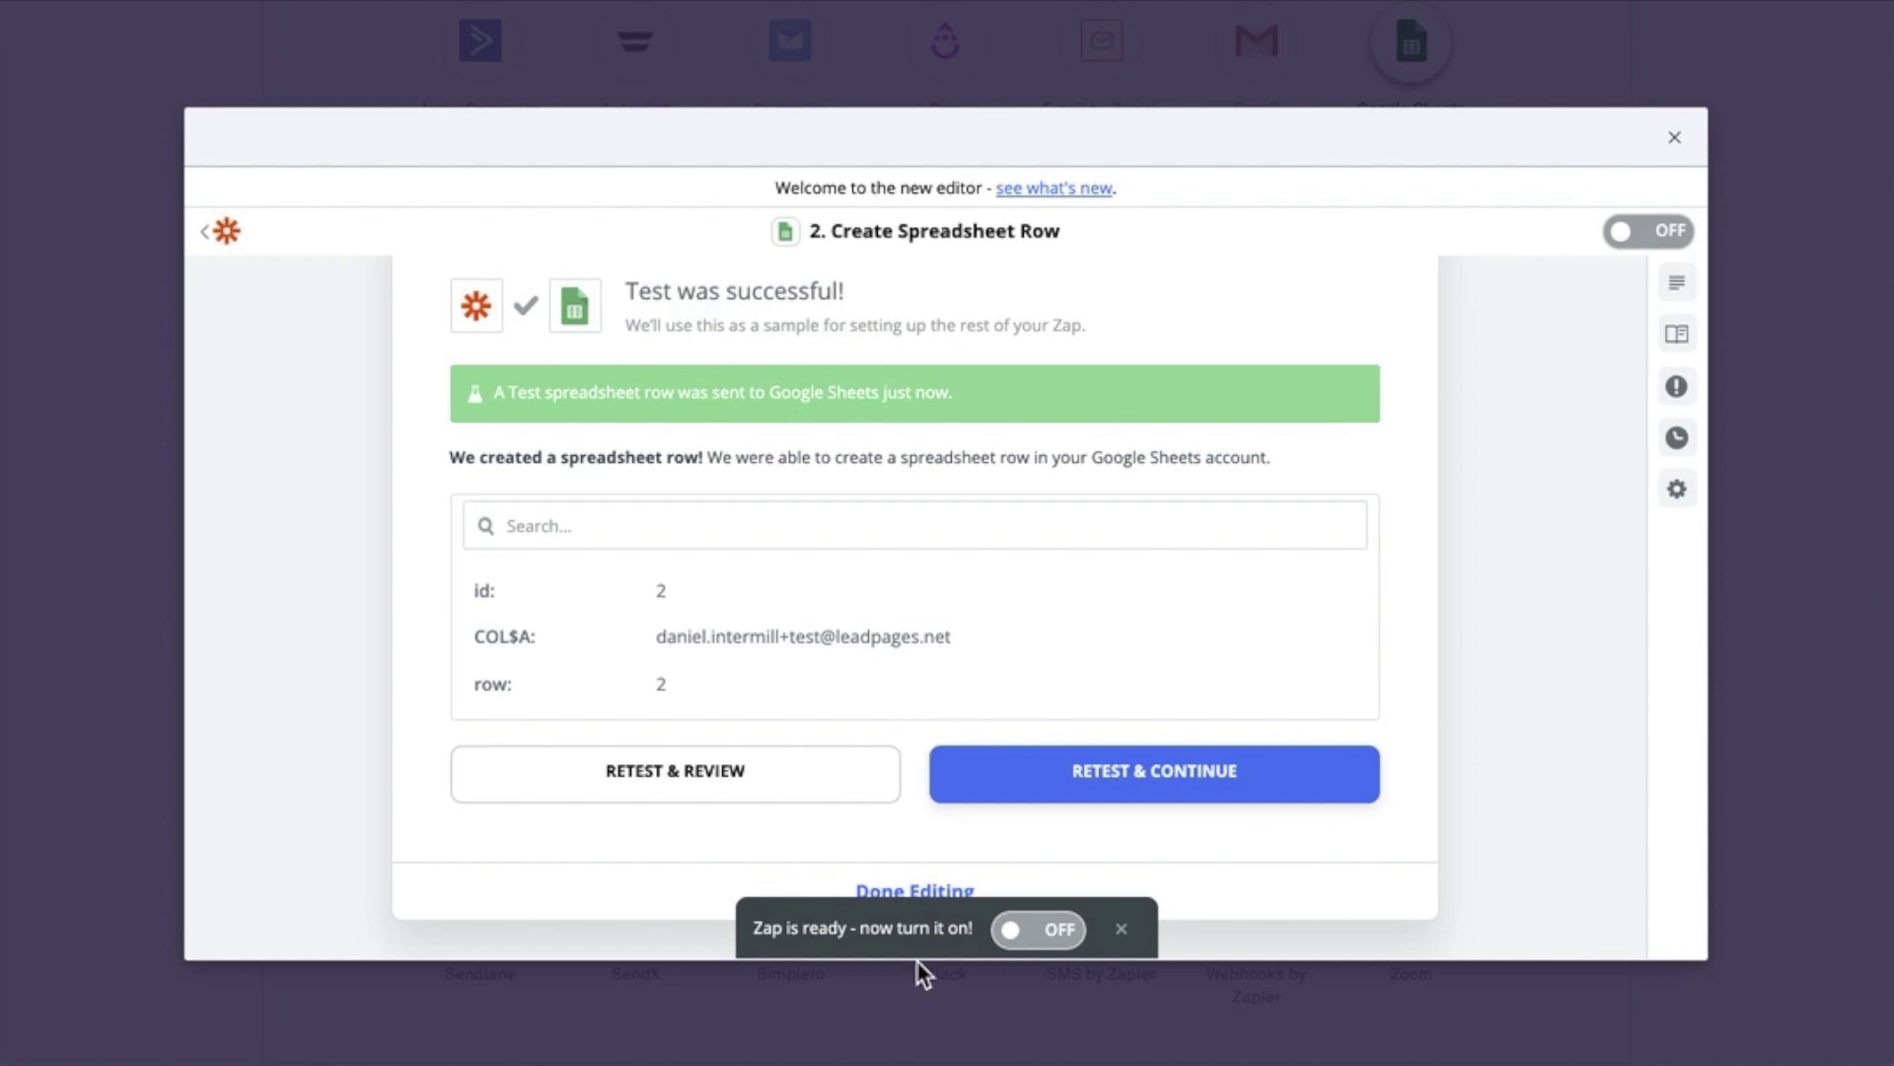
left_click(1050, 935)
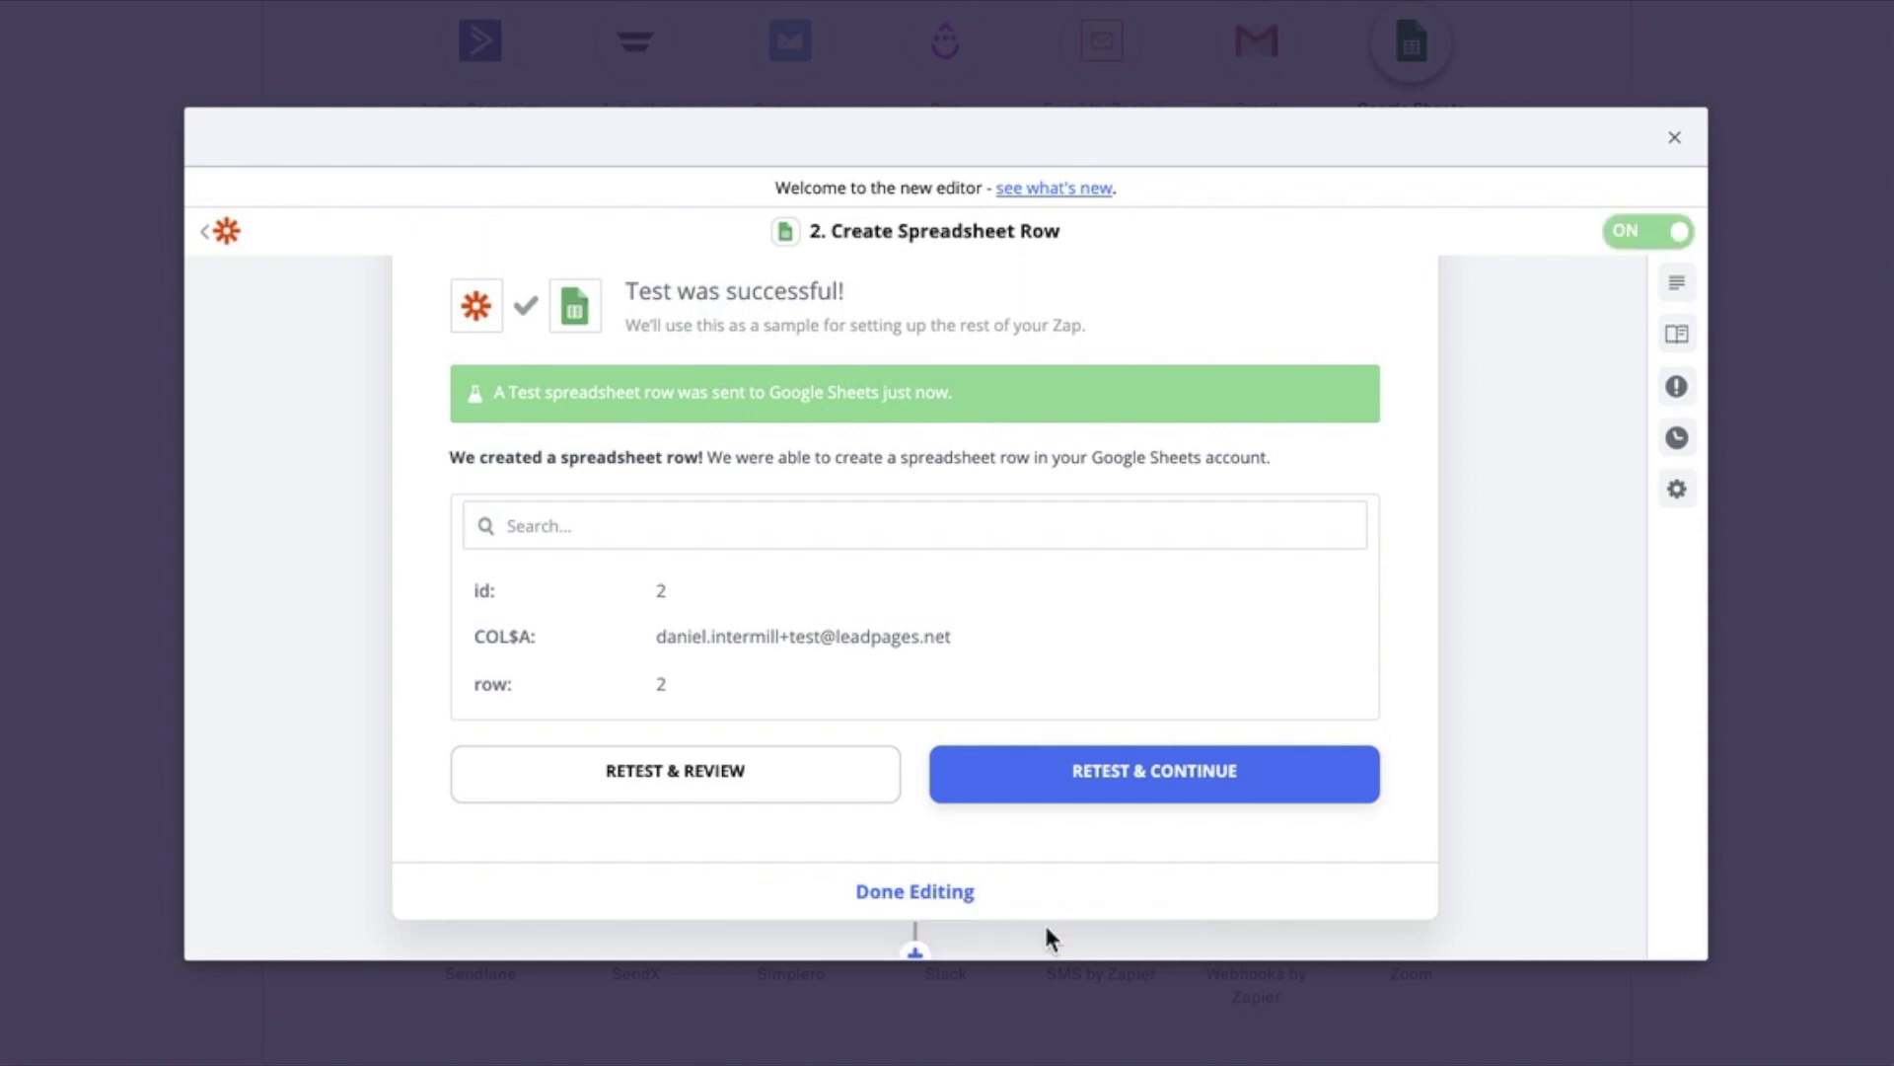
left_click(1674, 137)
- Finish the form setup with the existing fields and actions, then publish the page update
scroll(1667, 143, "up", 10)
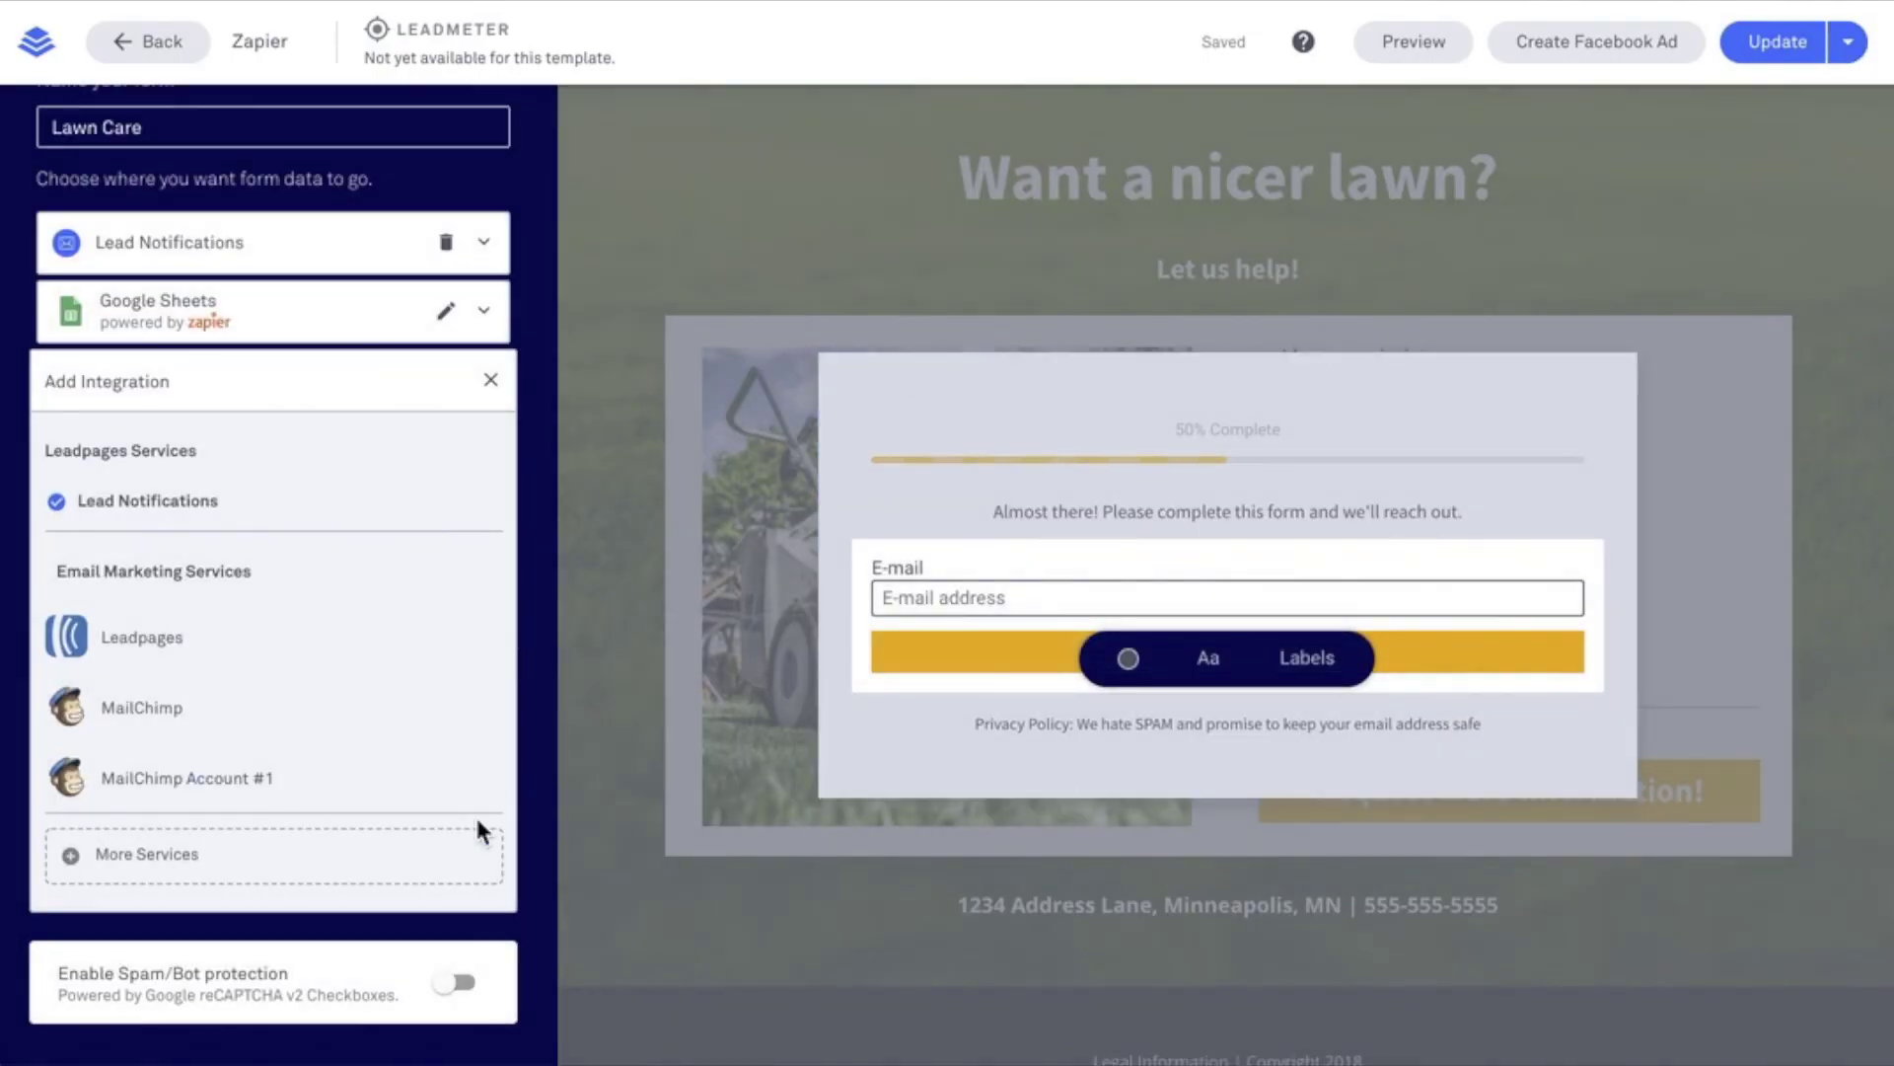
scroll(475, 813, "down", 2)
scroll(476, 817, "up", 4)
left_click(471, 942)
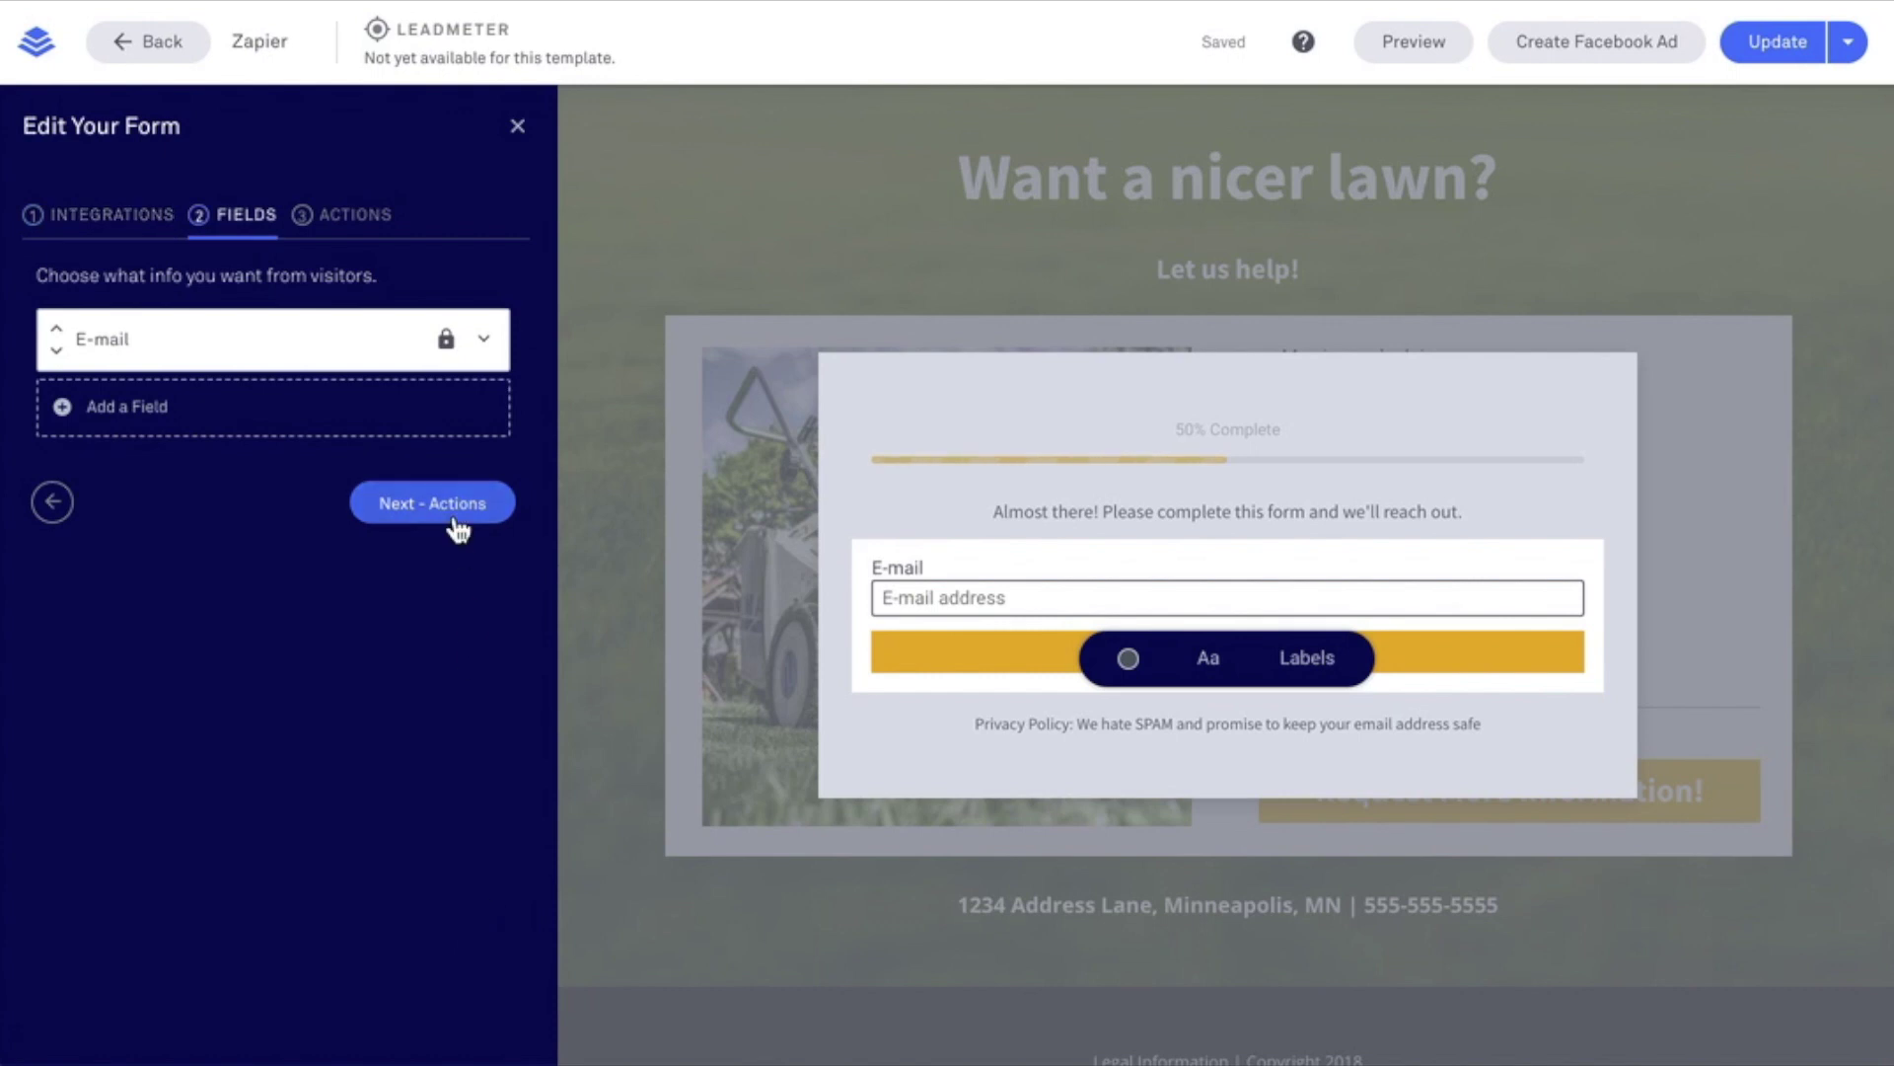
left_click(453, 523)
left_click(453, 639)
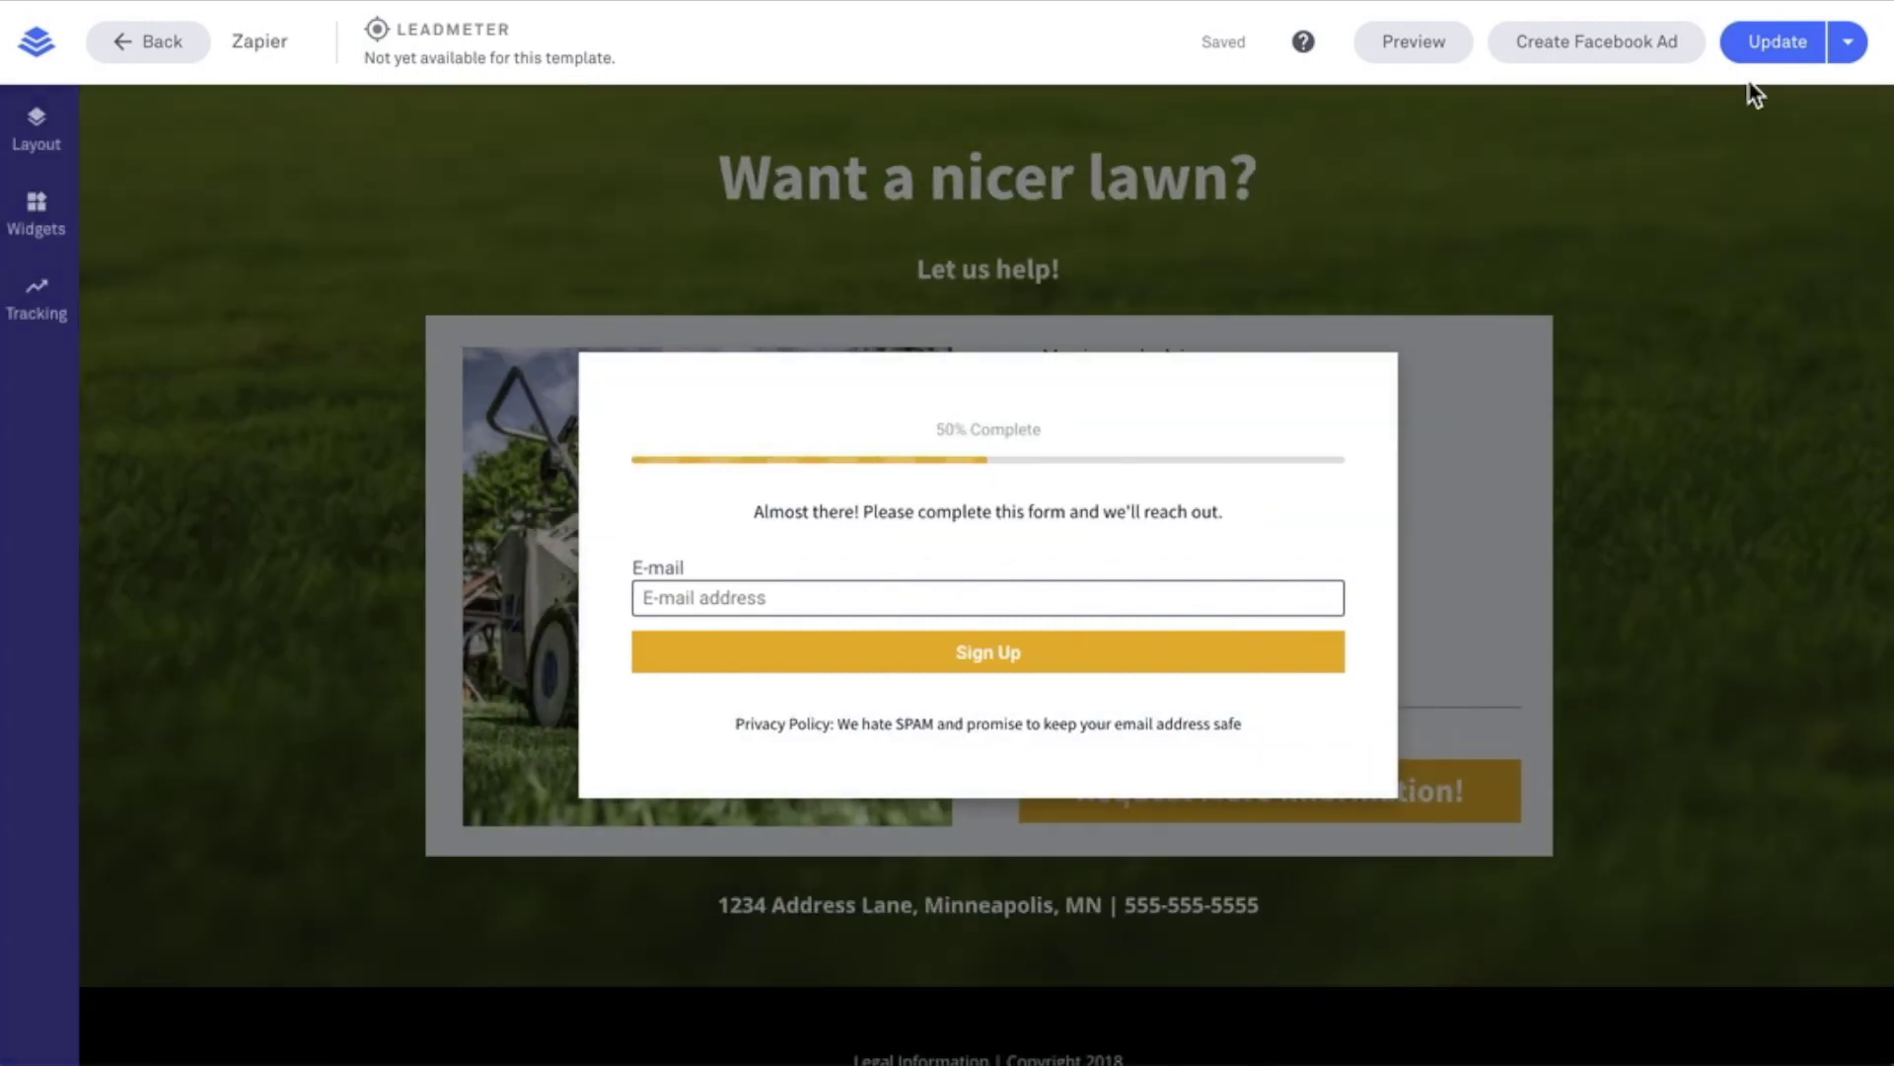
left_click(1759, 52)
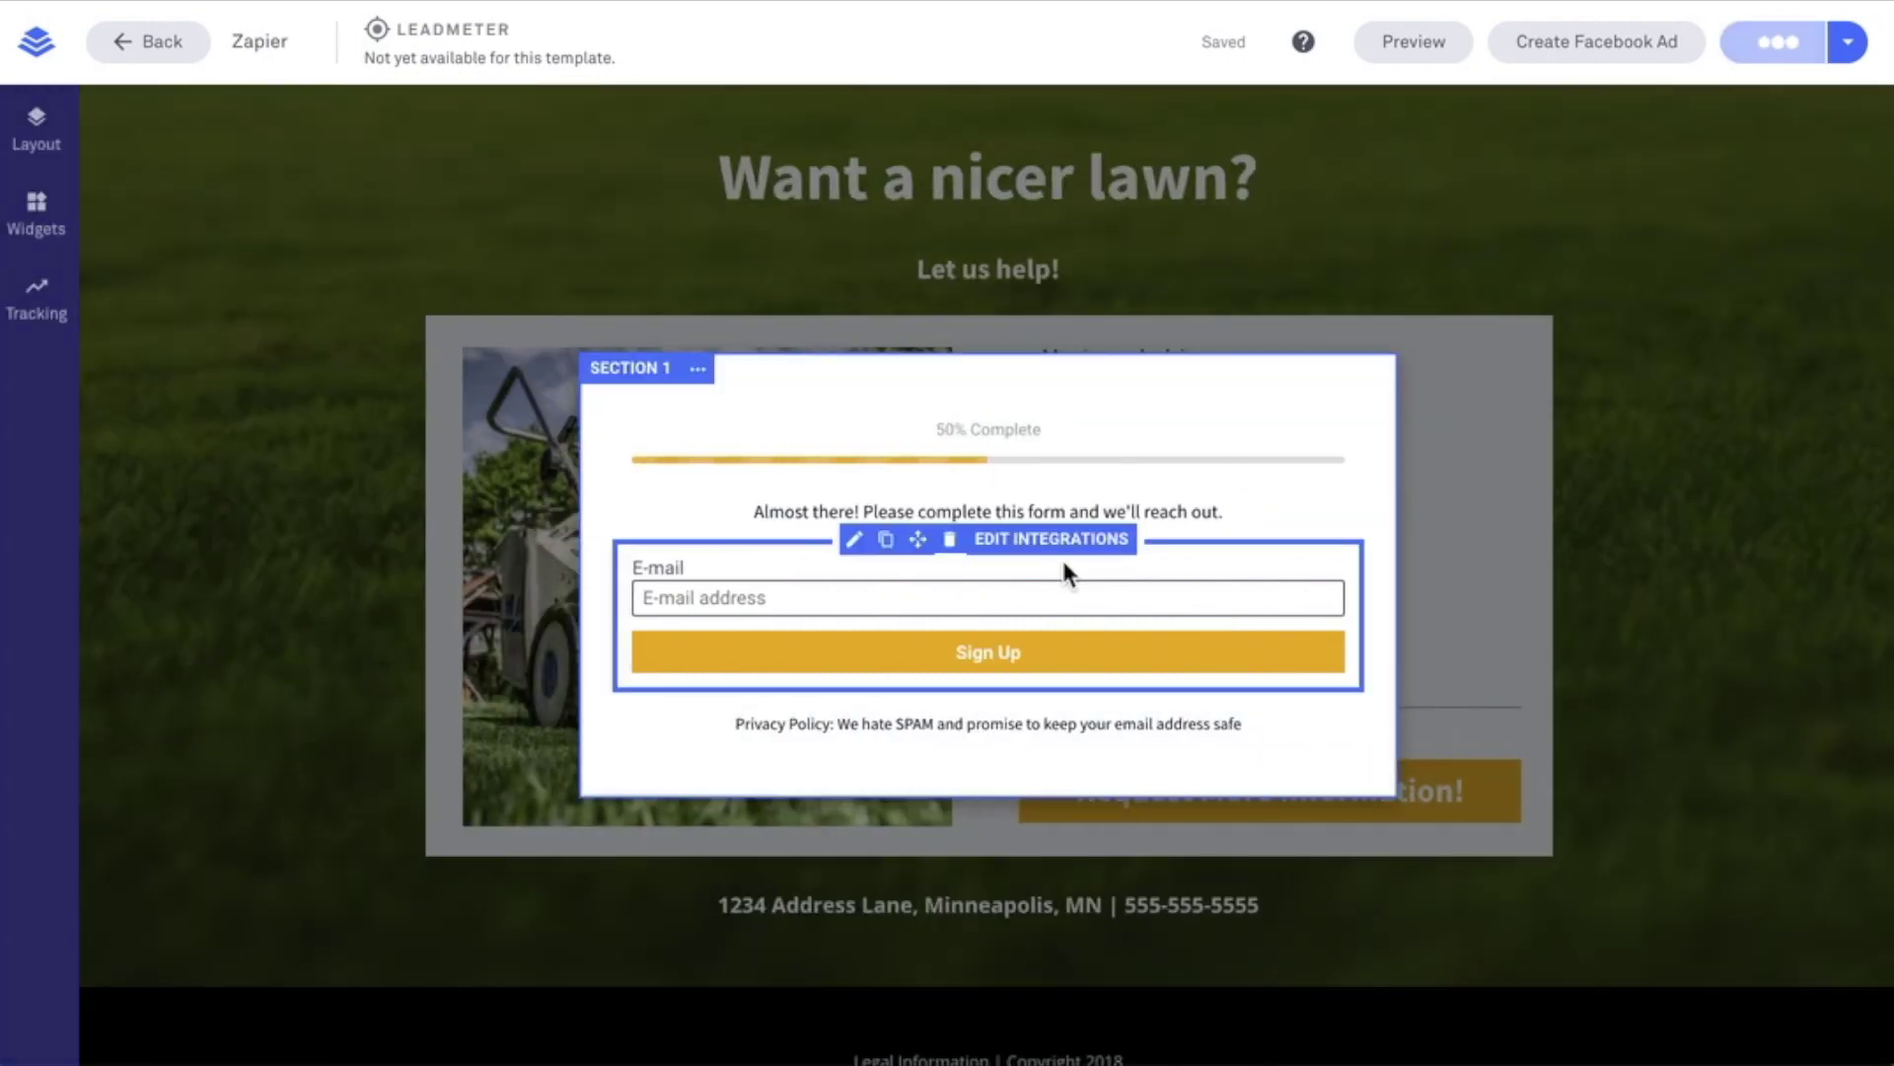
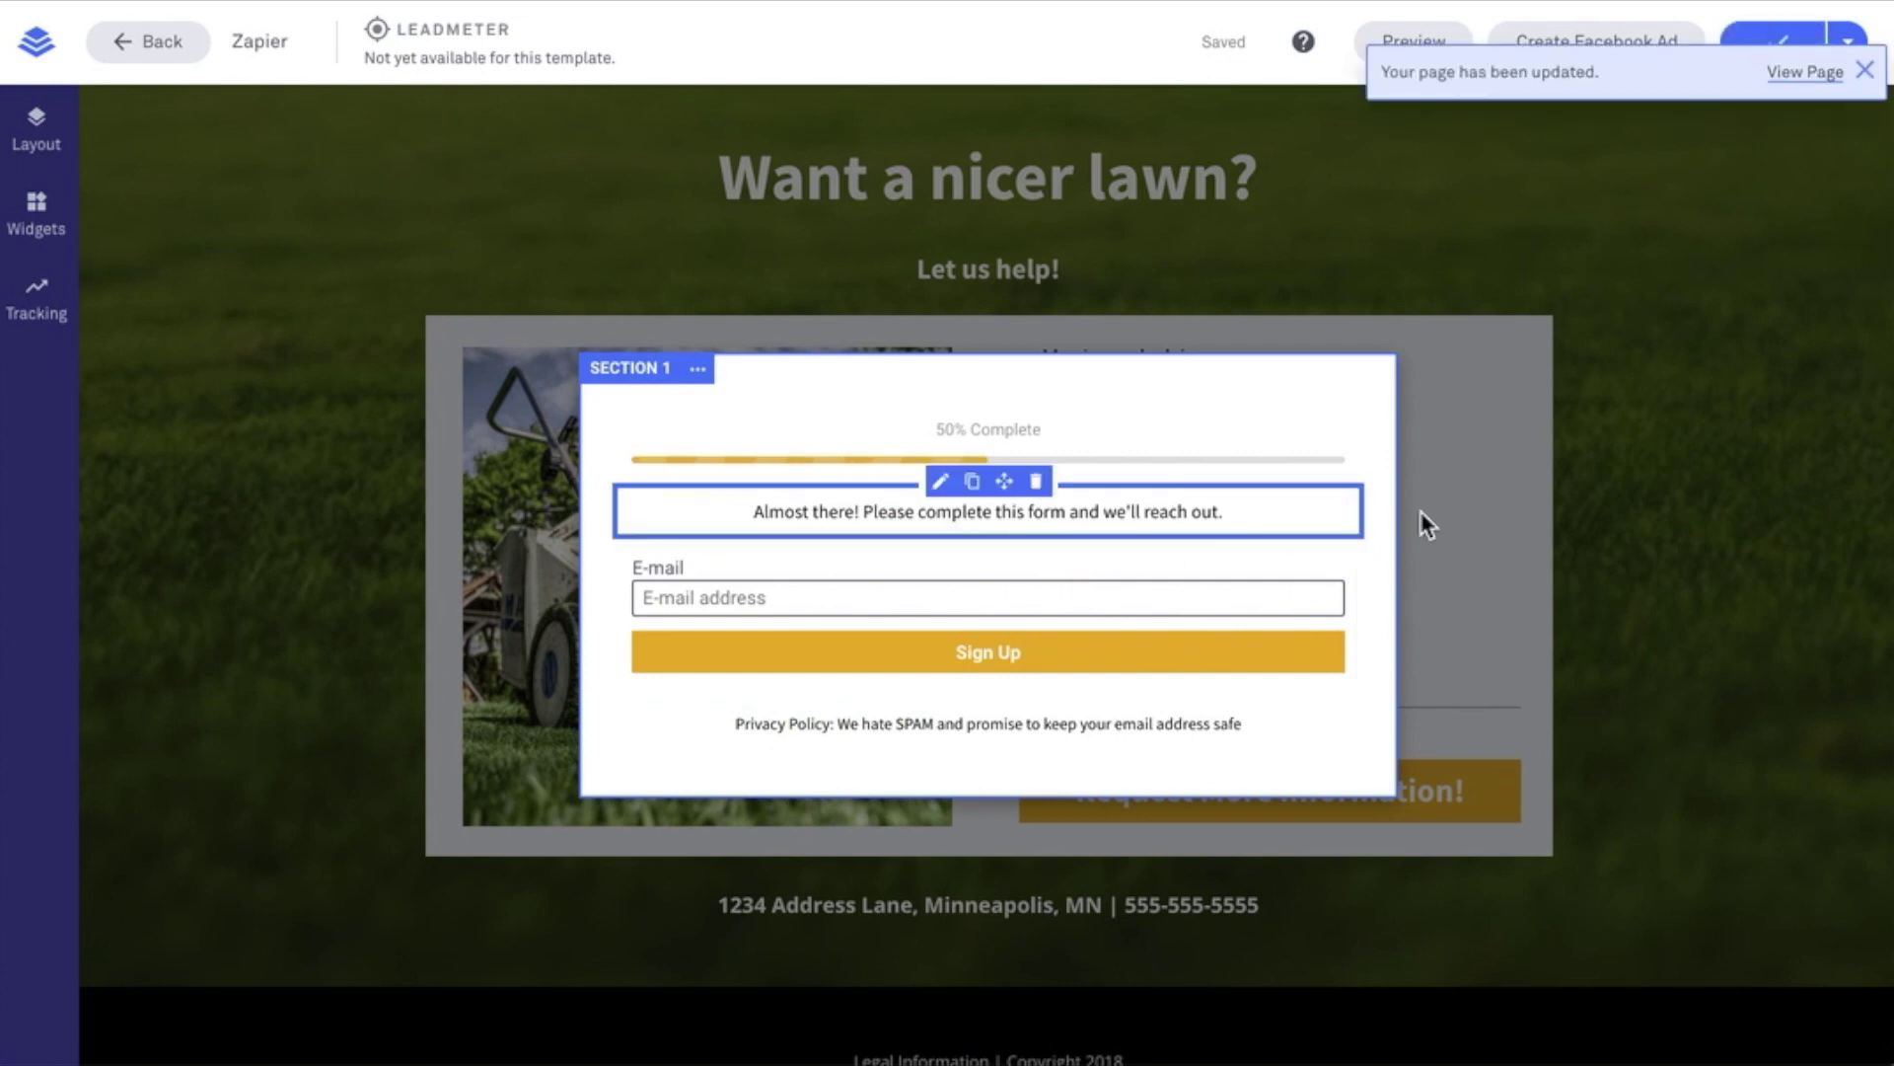
- Open the published page and submit its Request More Information form with a test e-mail address
left_click(1788, 73)
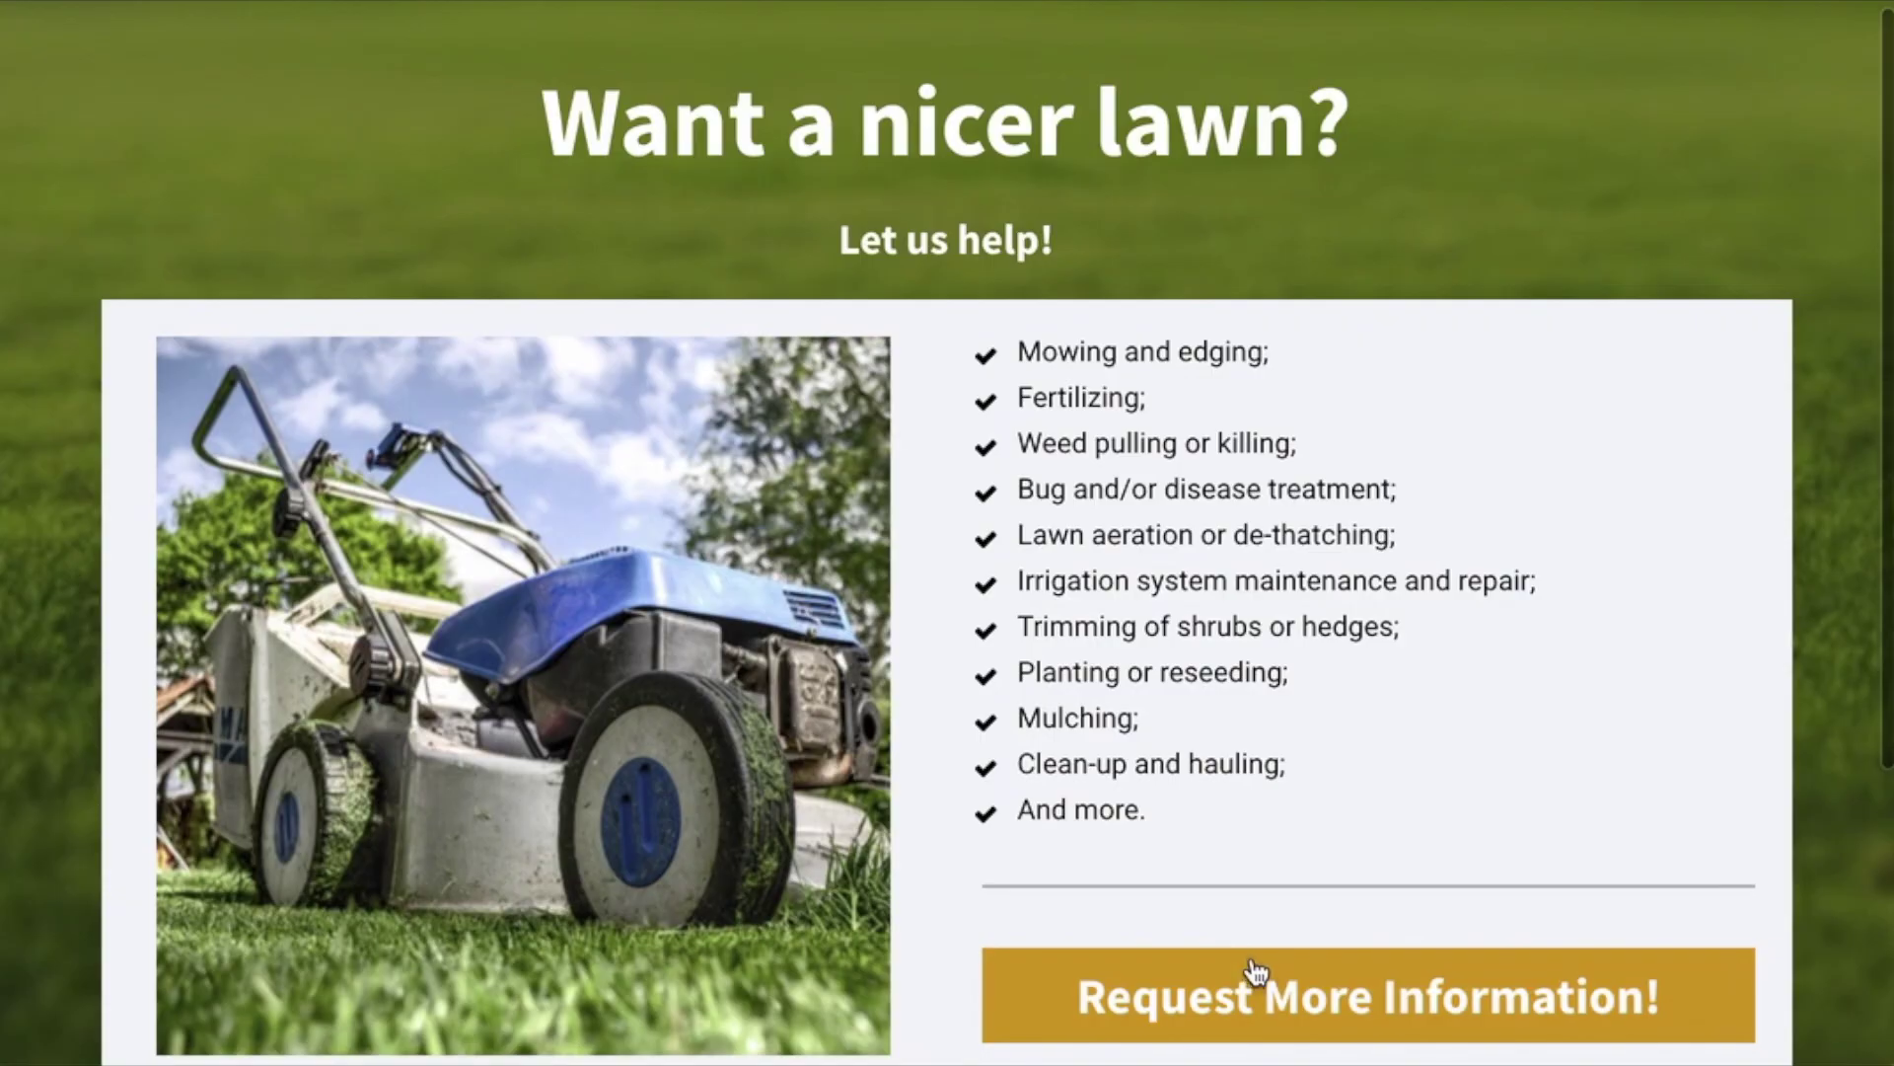
left_click(1255, 972)
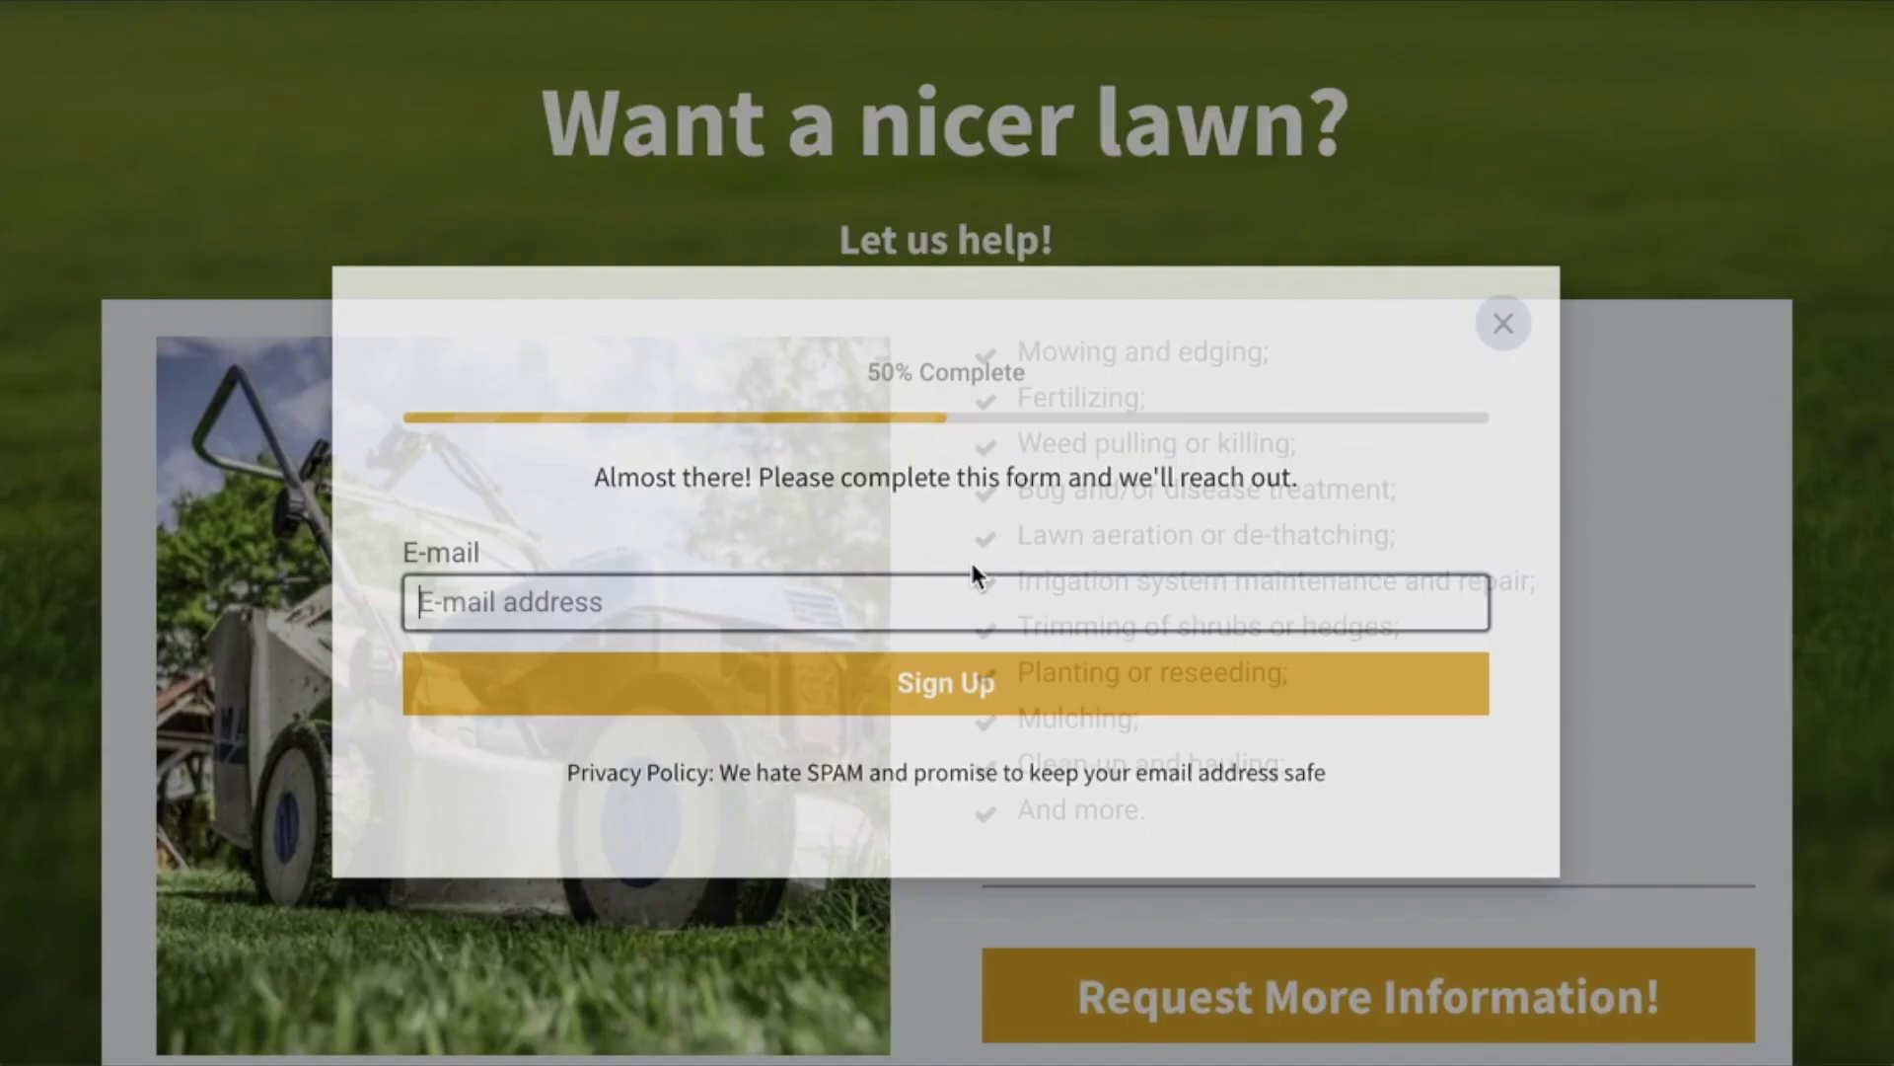
left_click(881, 571)
left_click(714, 98)
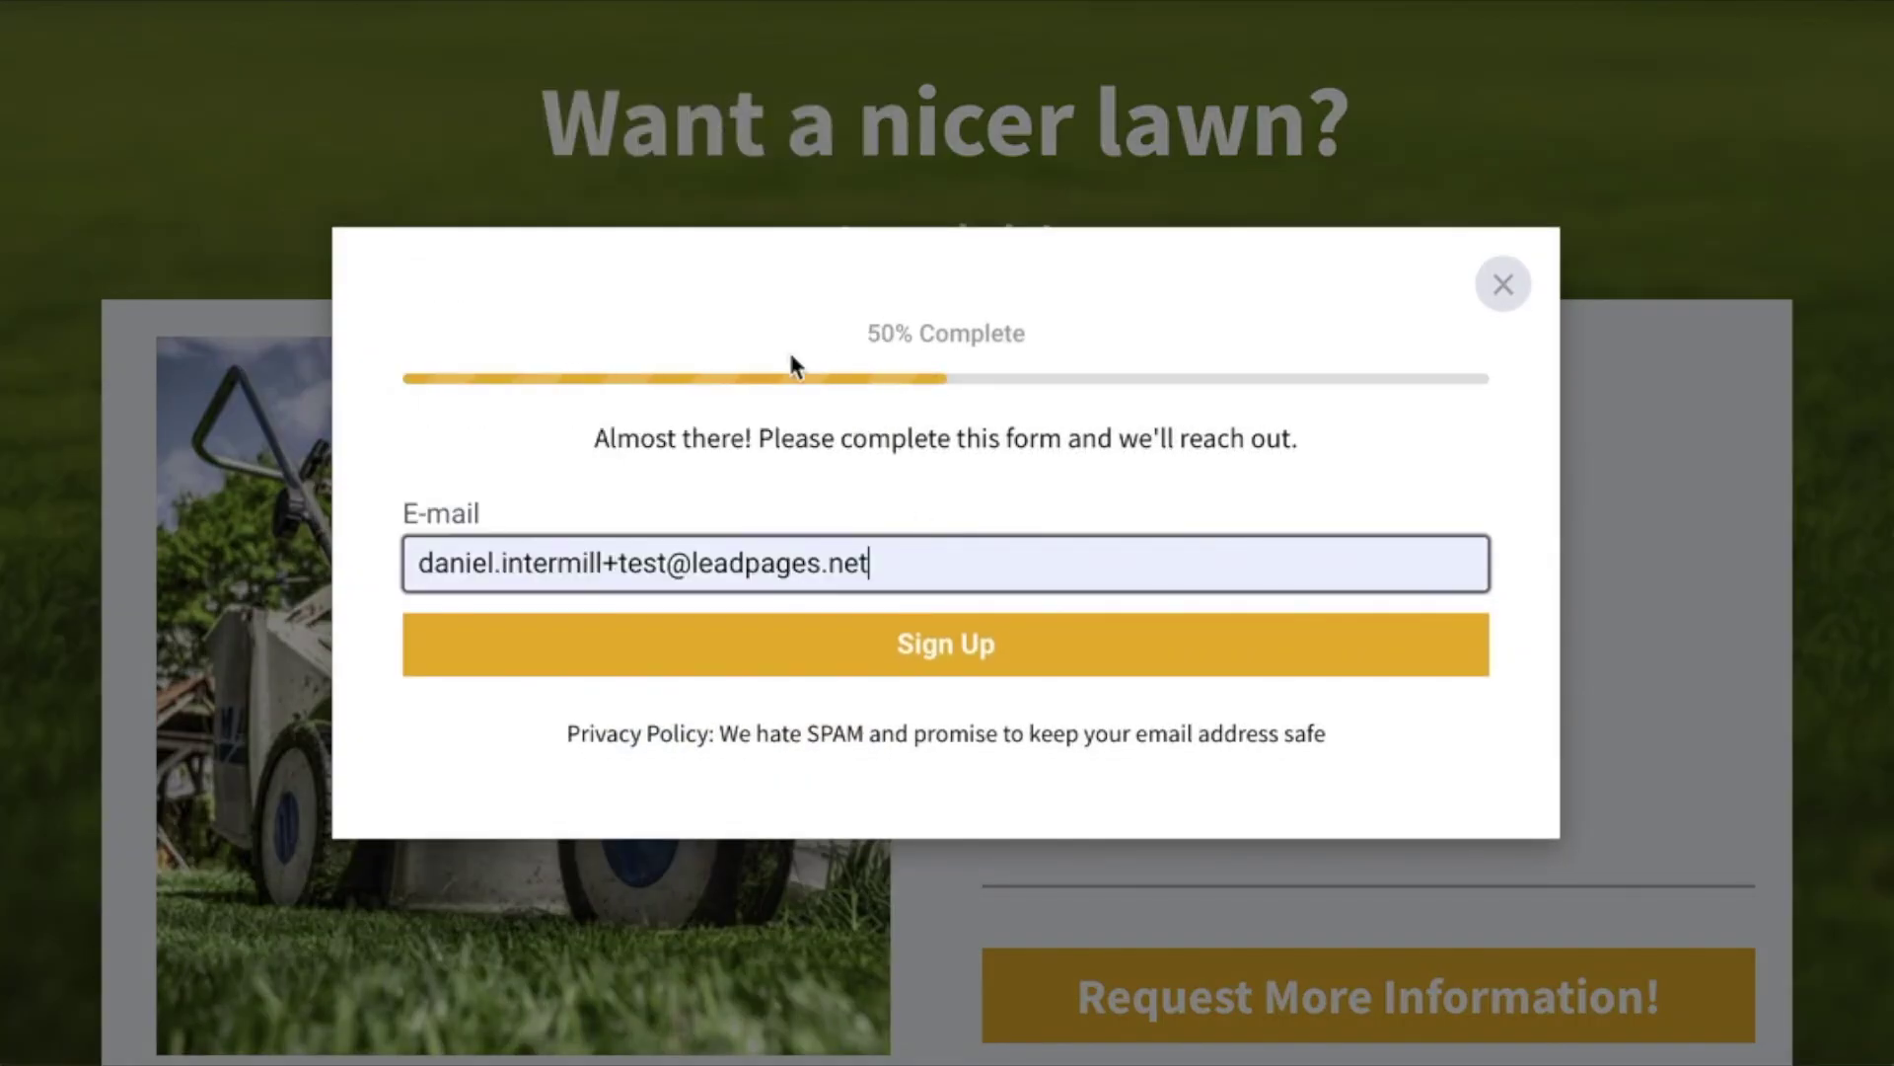
left_click(667, 564)
type("1")
left_click(1024, 644)
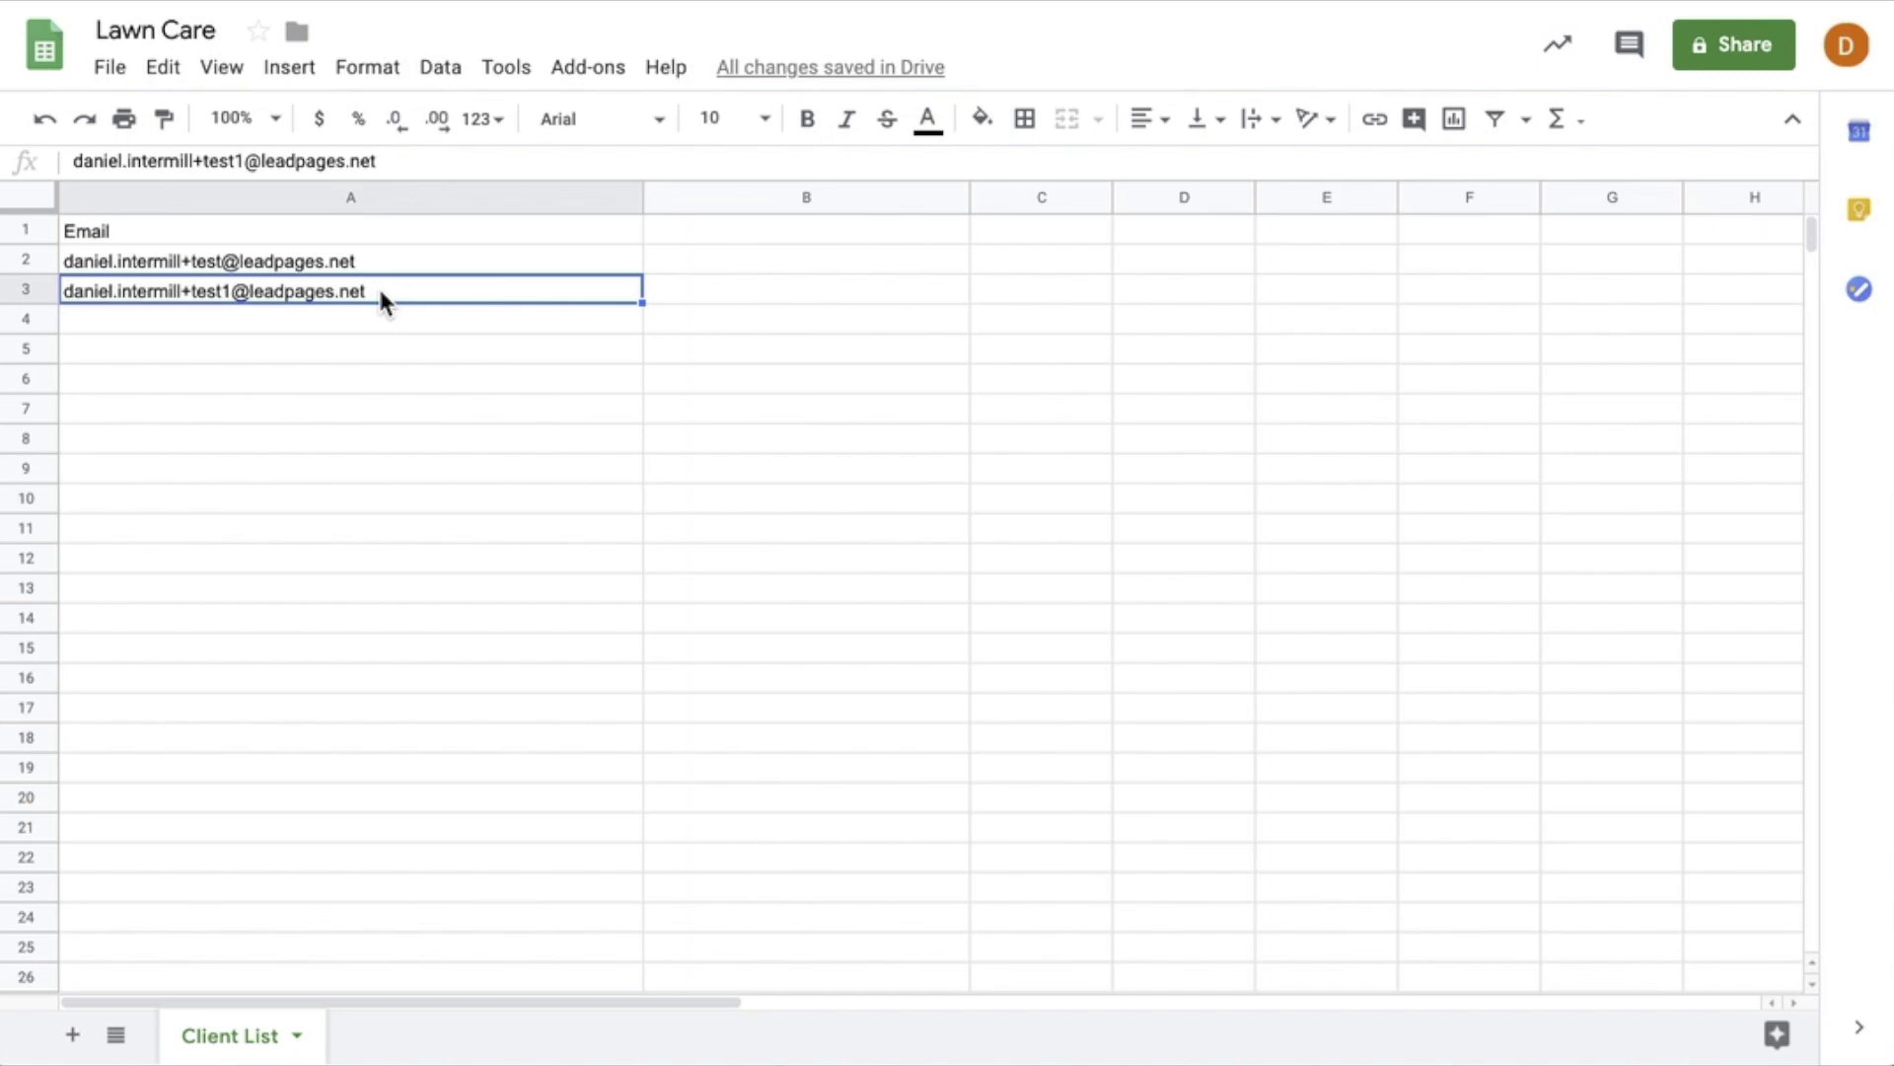
- Switch back to the Leadpages editor, add a First Name field to the Lawn Care form and save the form
left_click(592, 2)
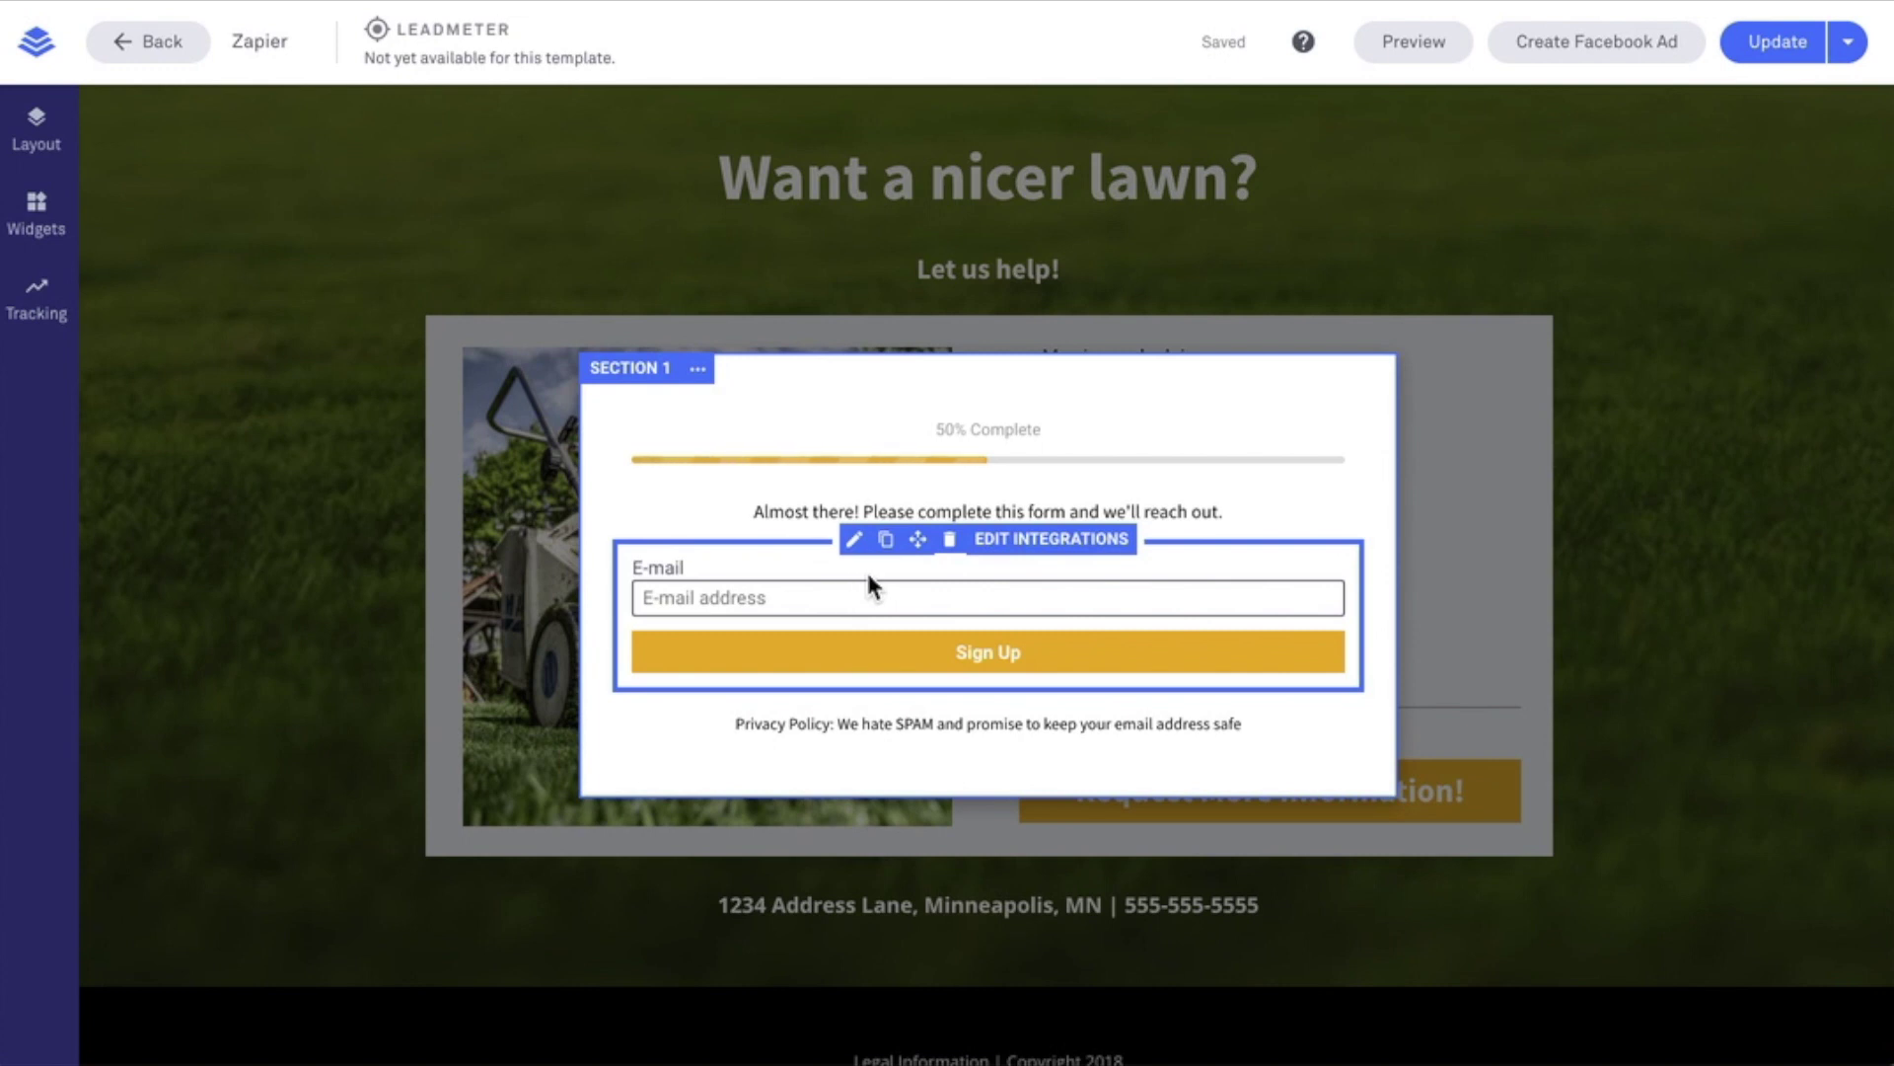
left_click(1013, 558)
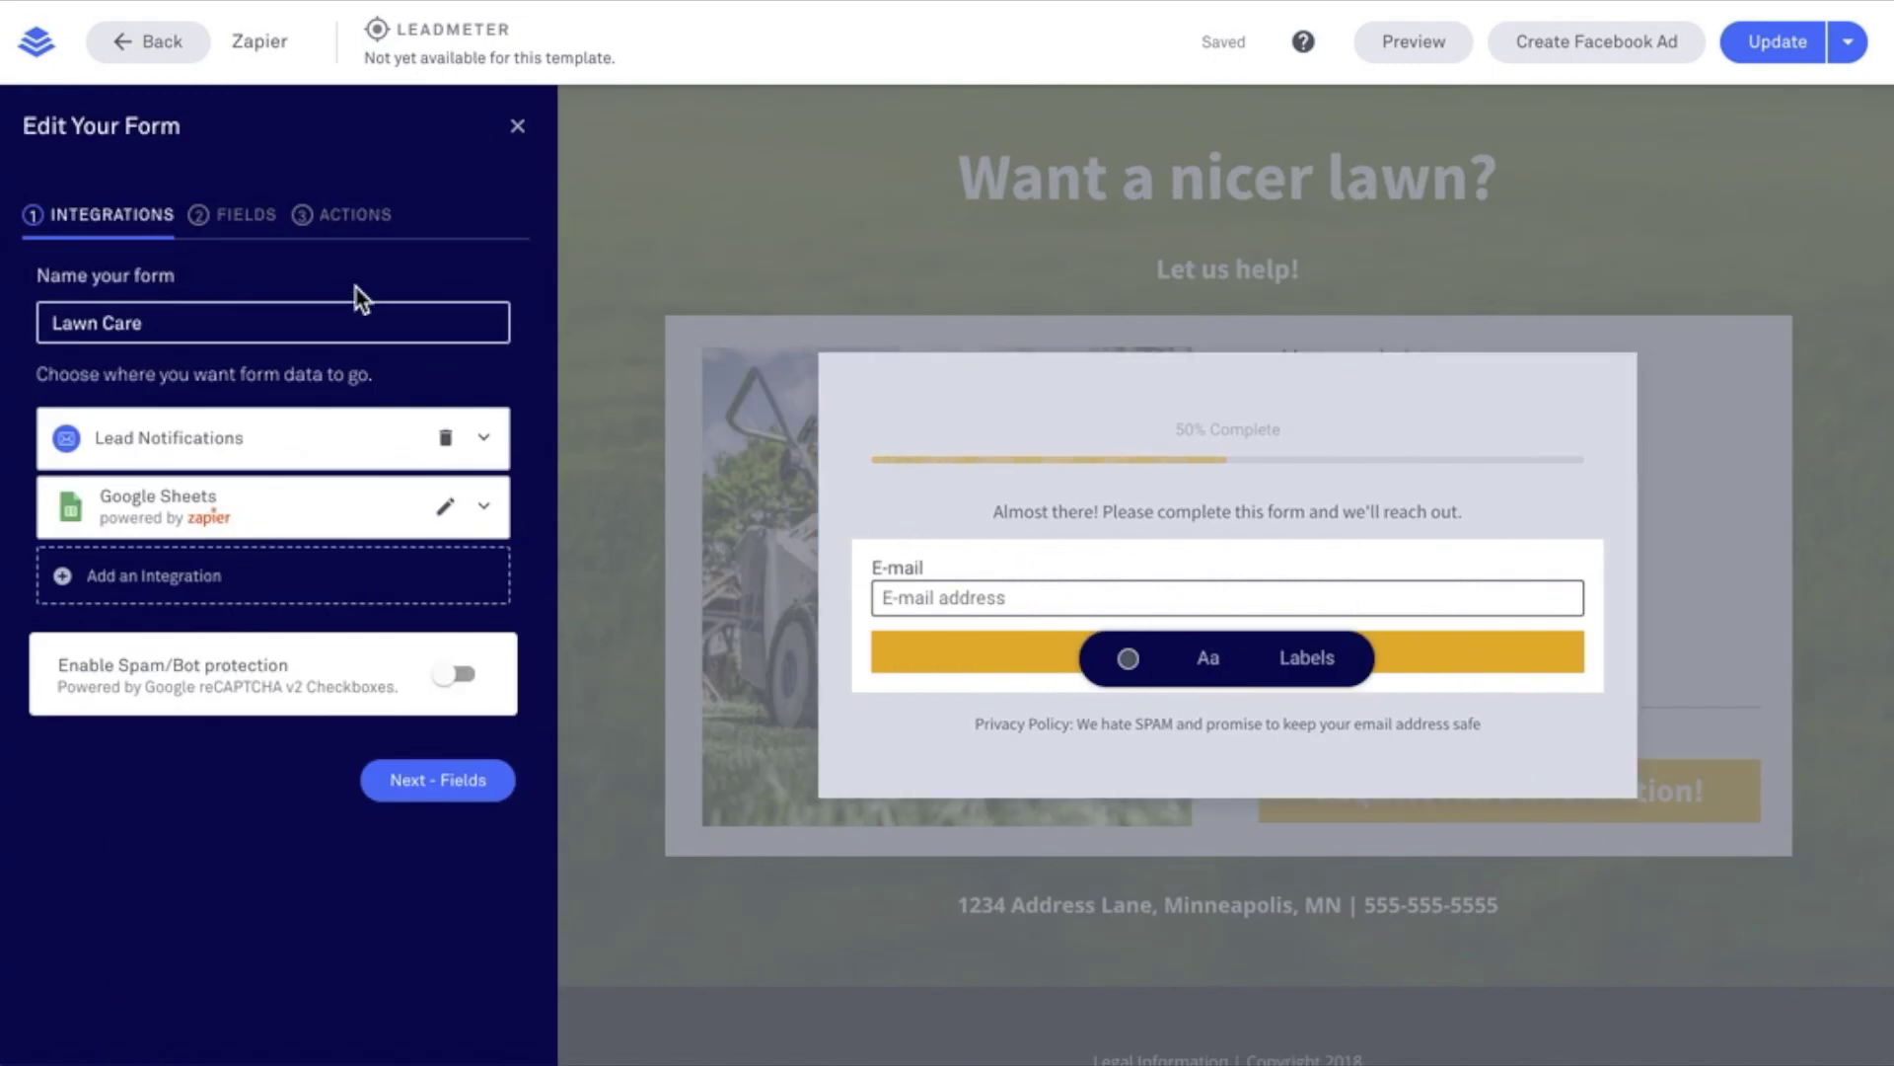
left_click(246, 219)
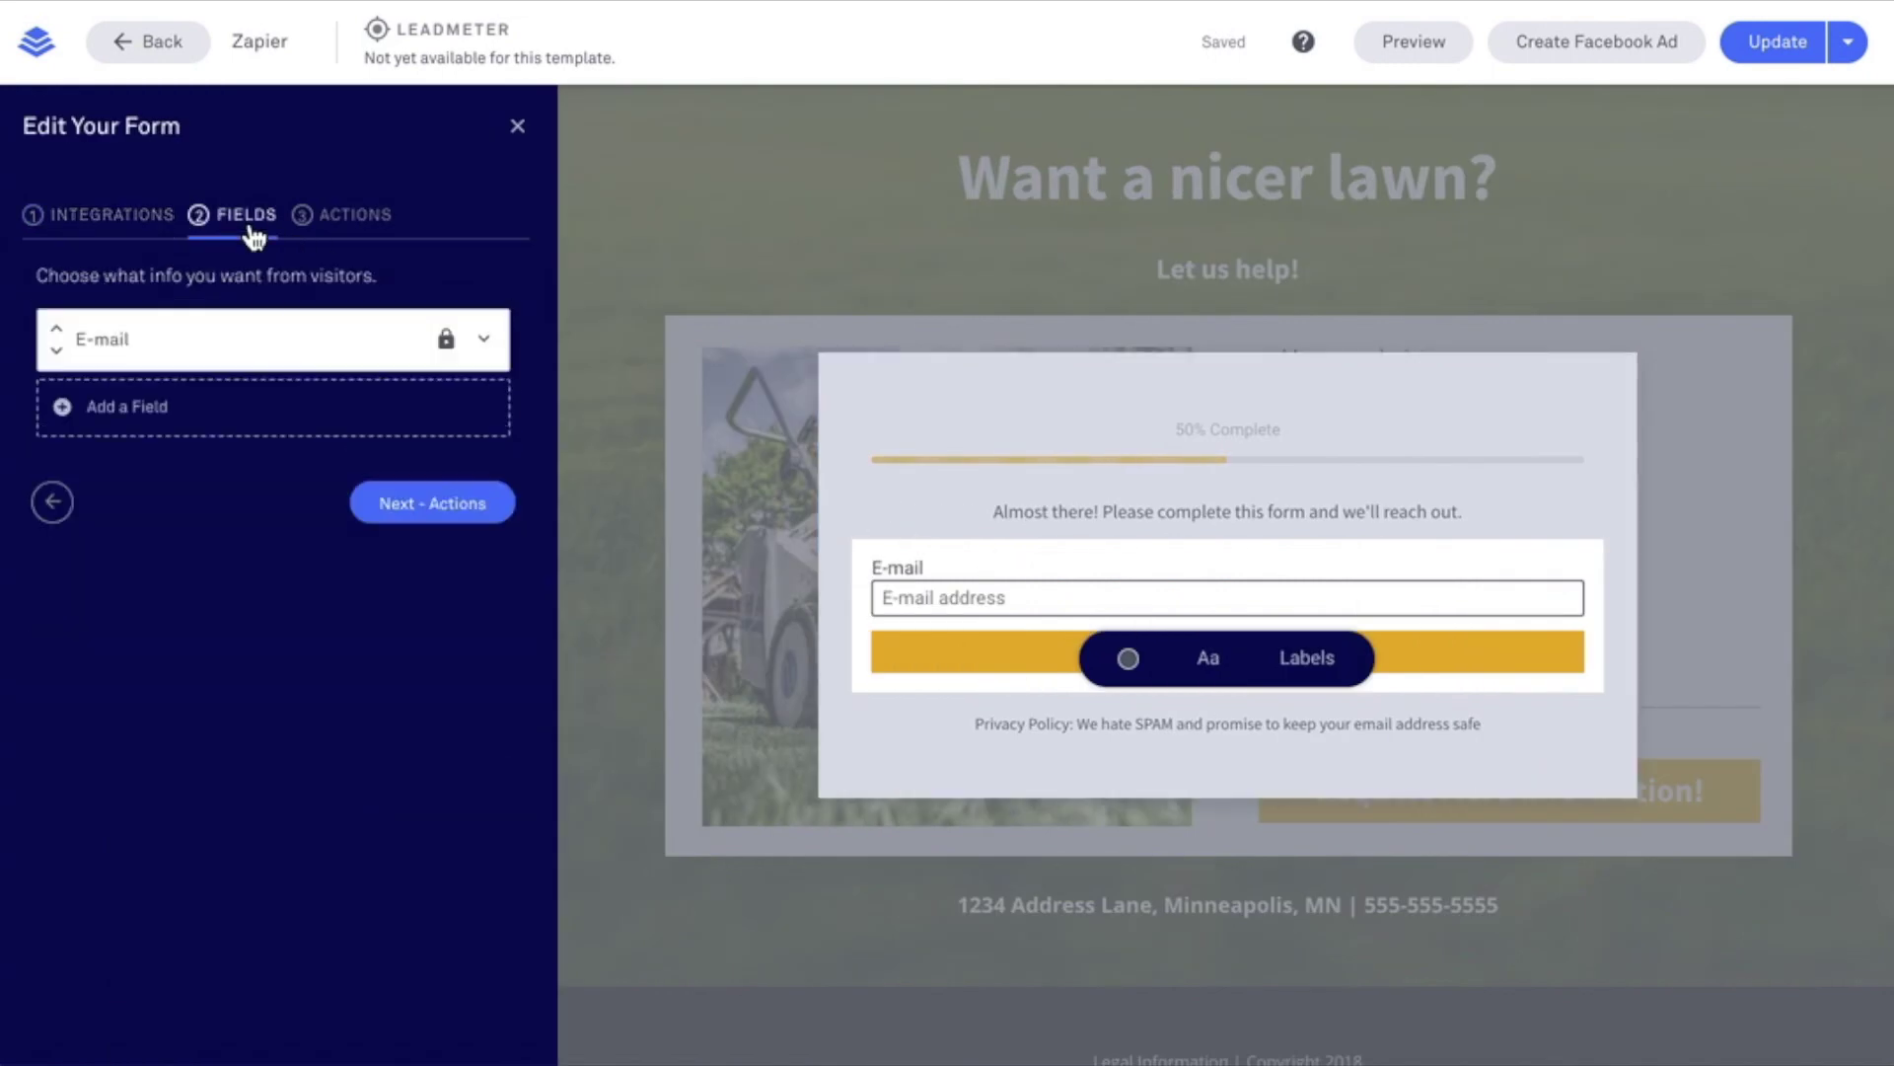
left_click(242, 409)
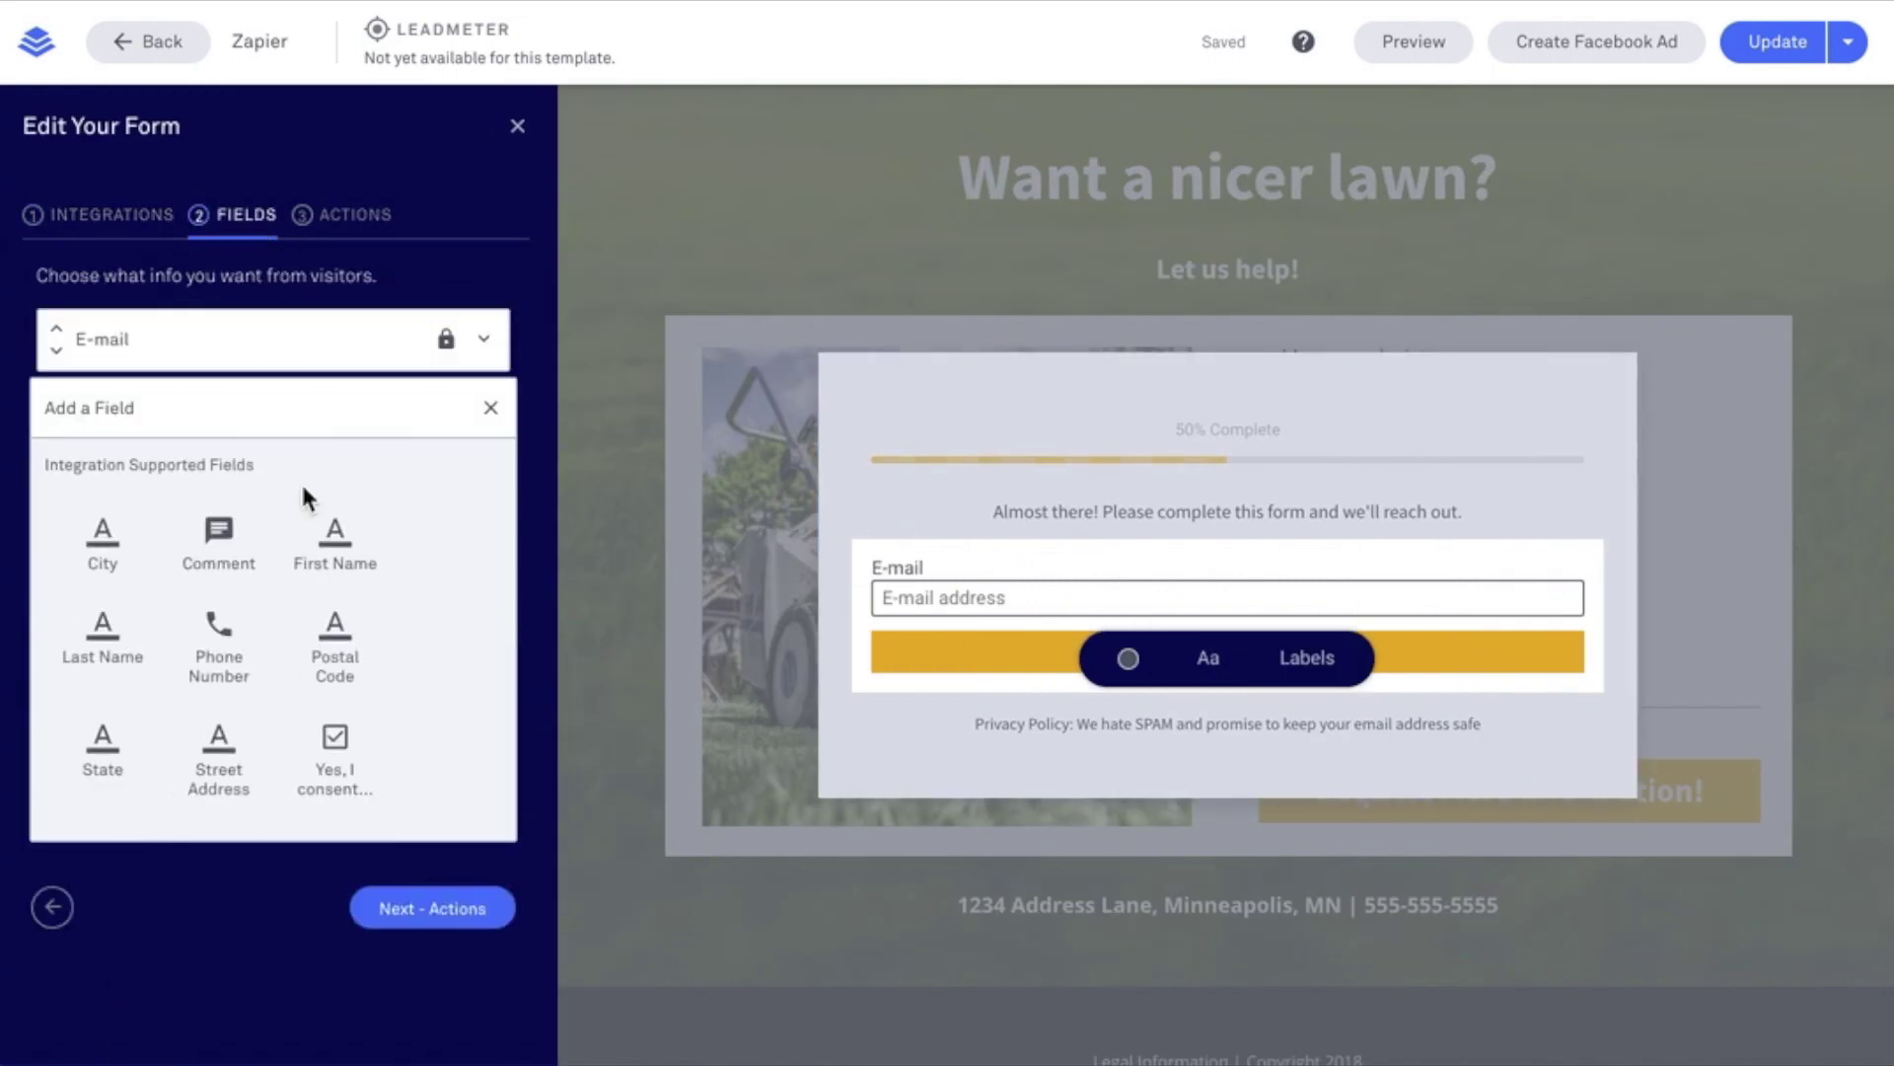
left_click(321, 536)
left_click(460, 409)
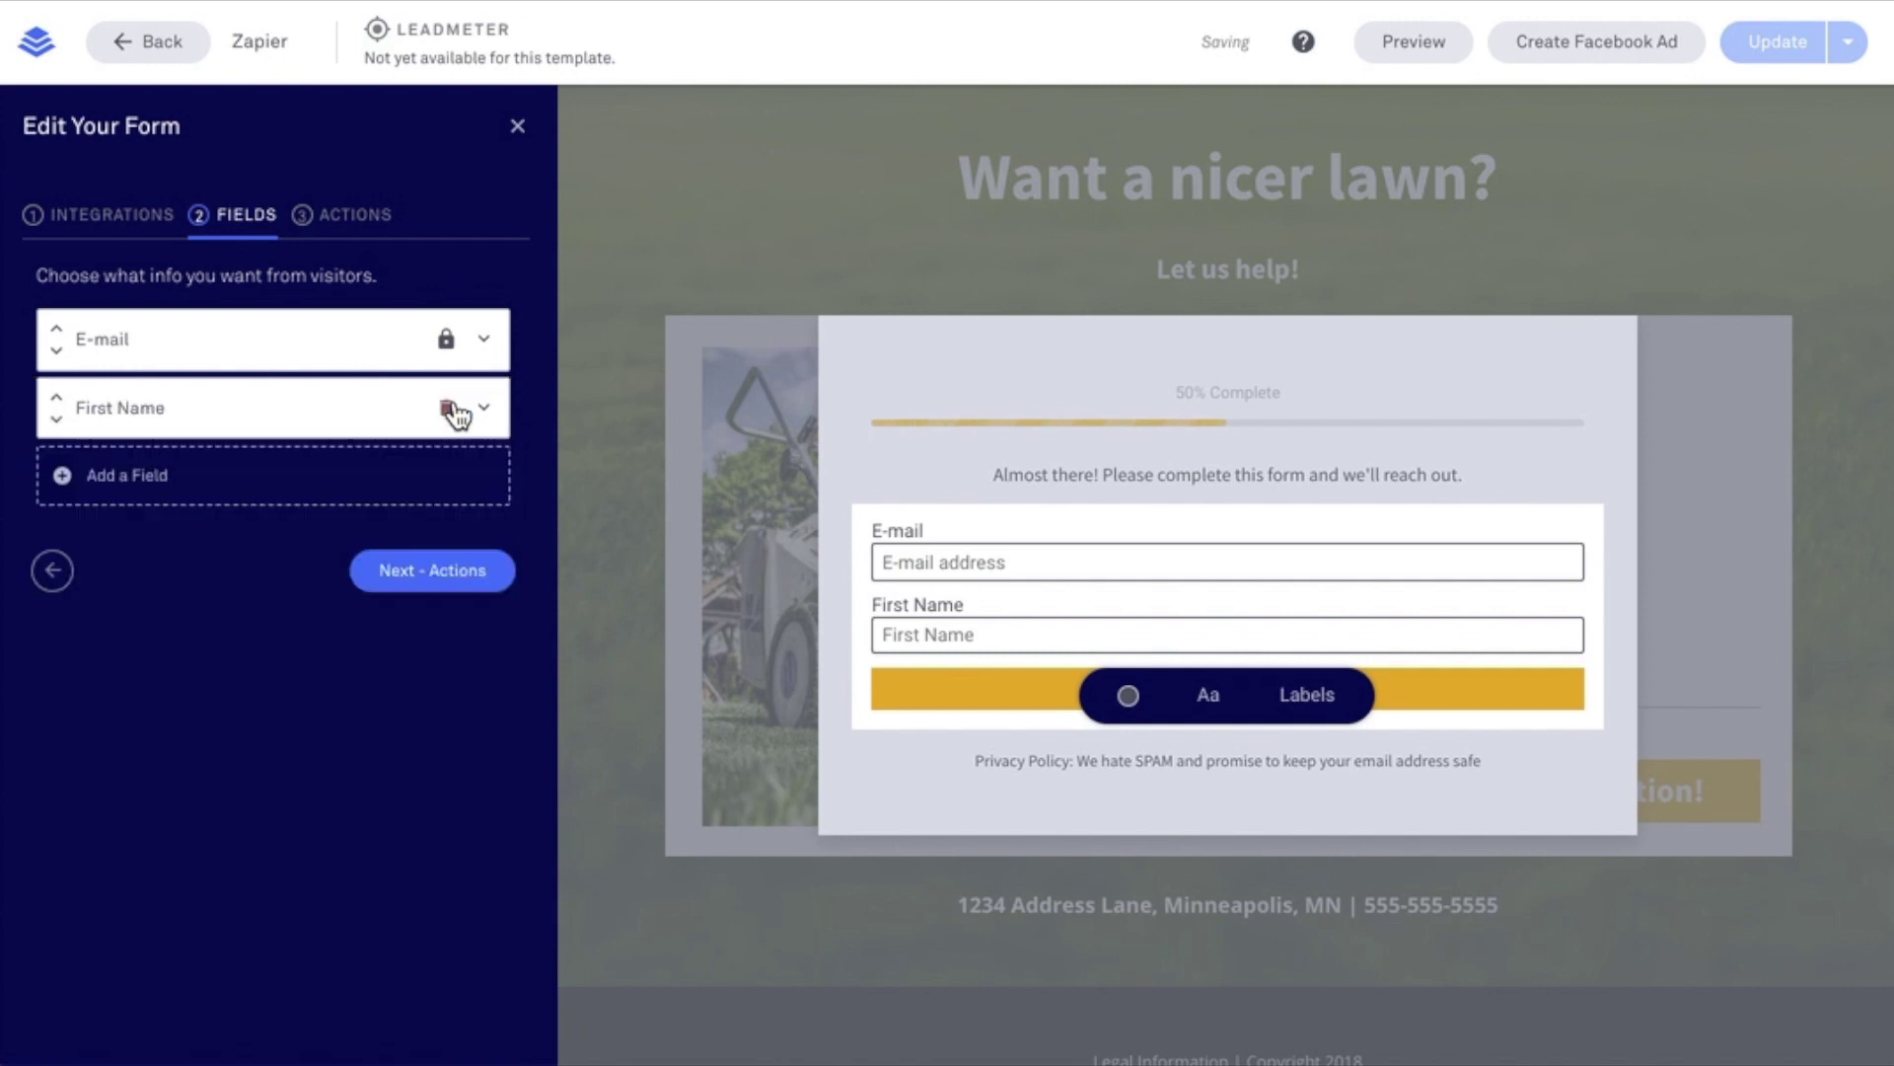
left_click(488, 571)
left_click(457, 646)
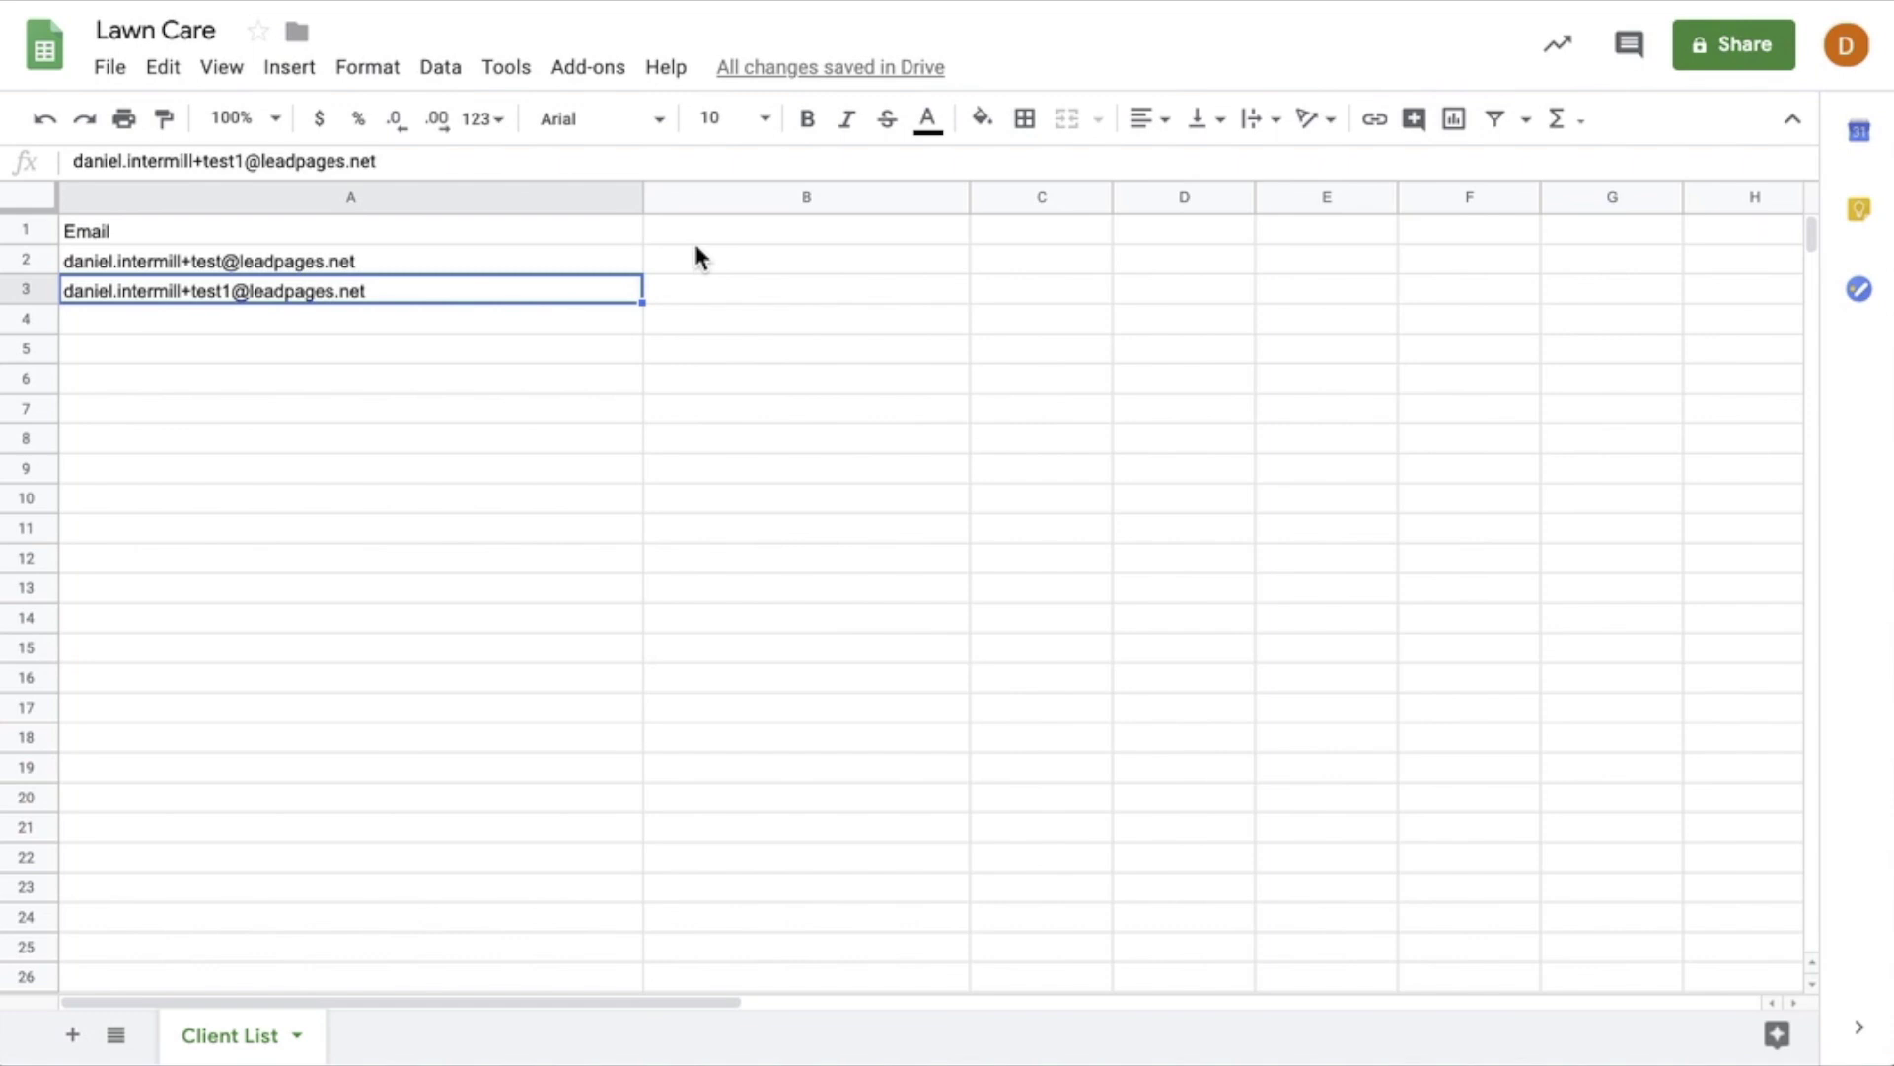
- Enter the header First Name in cell B1 of the Client List sheet in Google Sheets
left_click(707, 225)
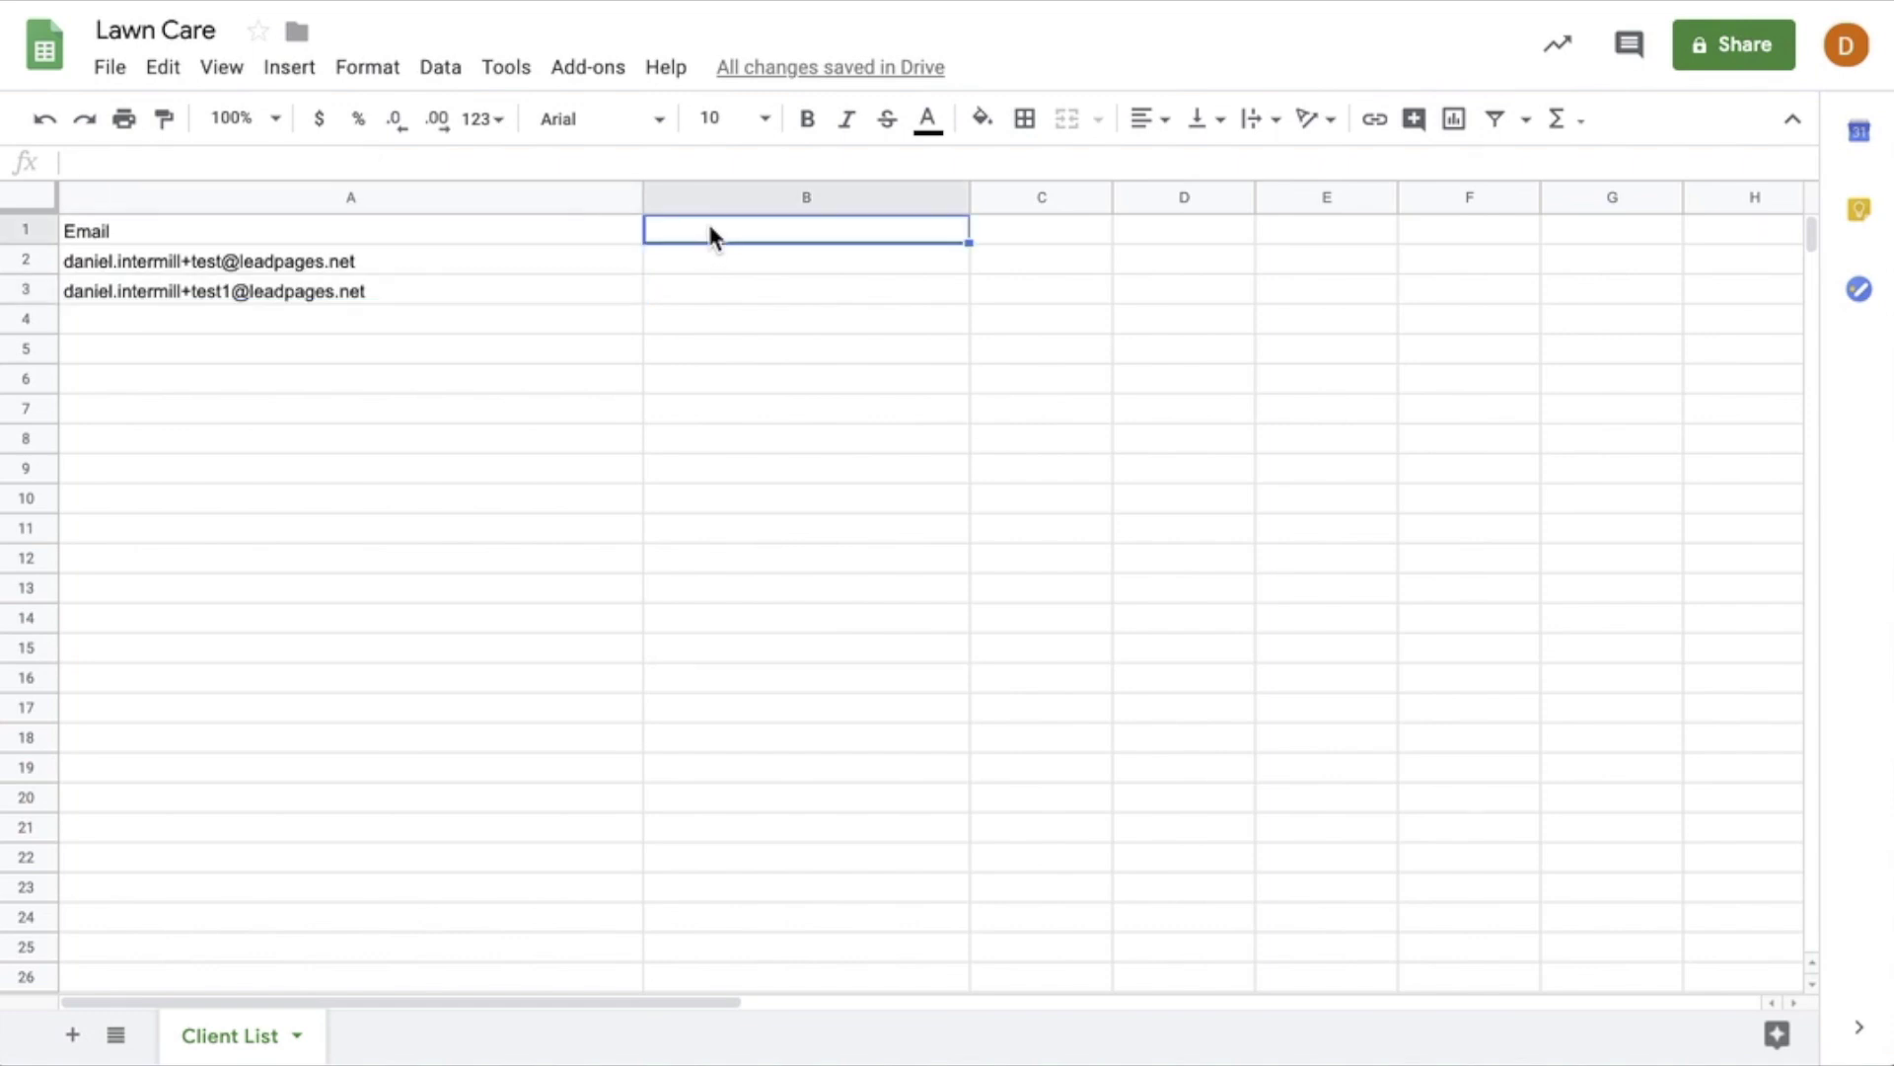
type("First Name")
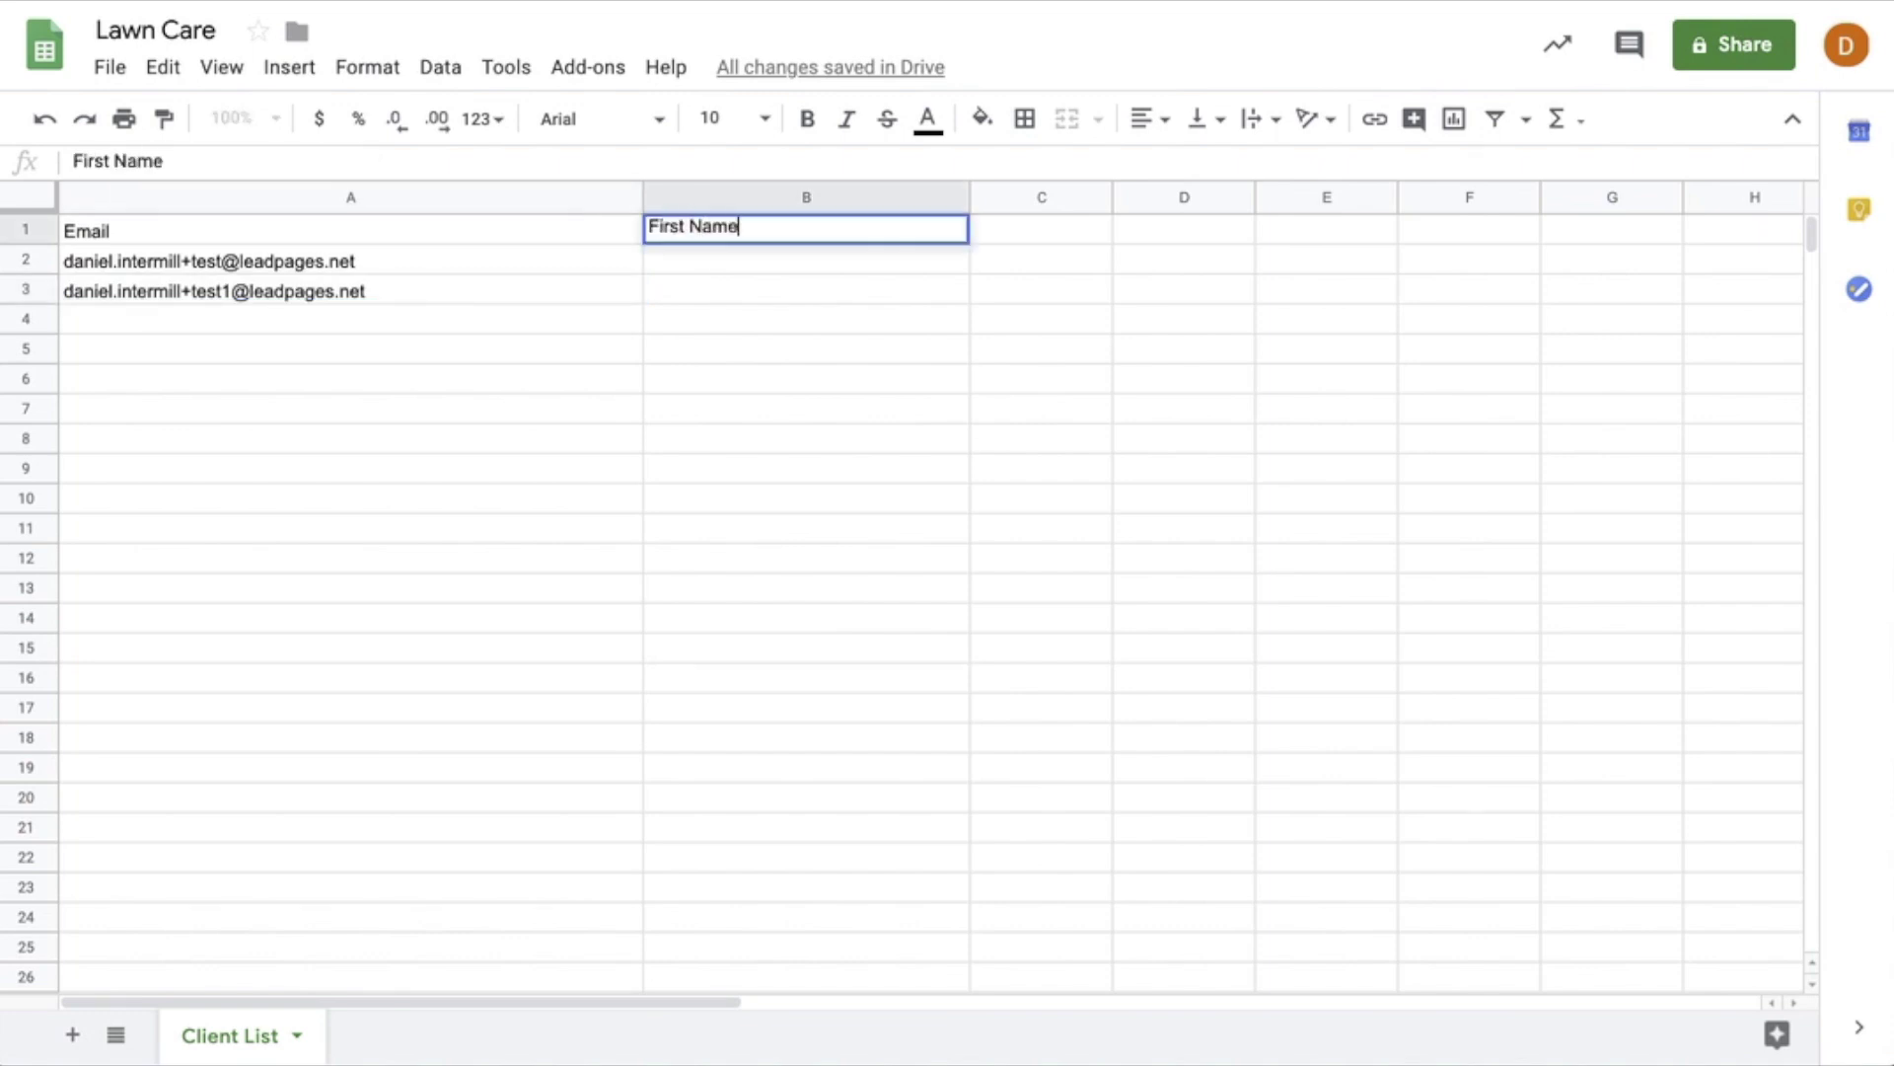
left_click(561, 409)
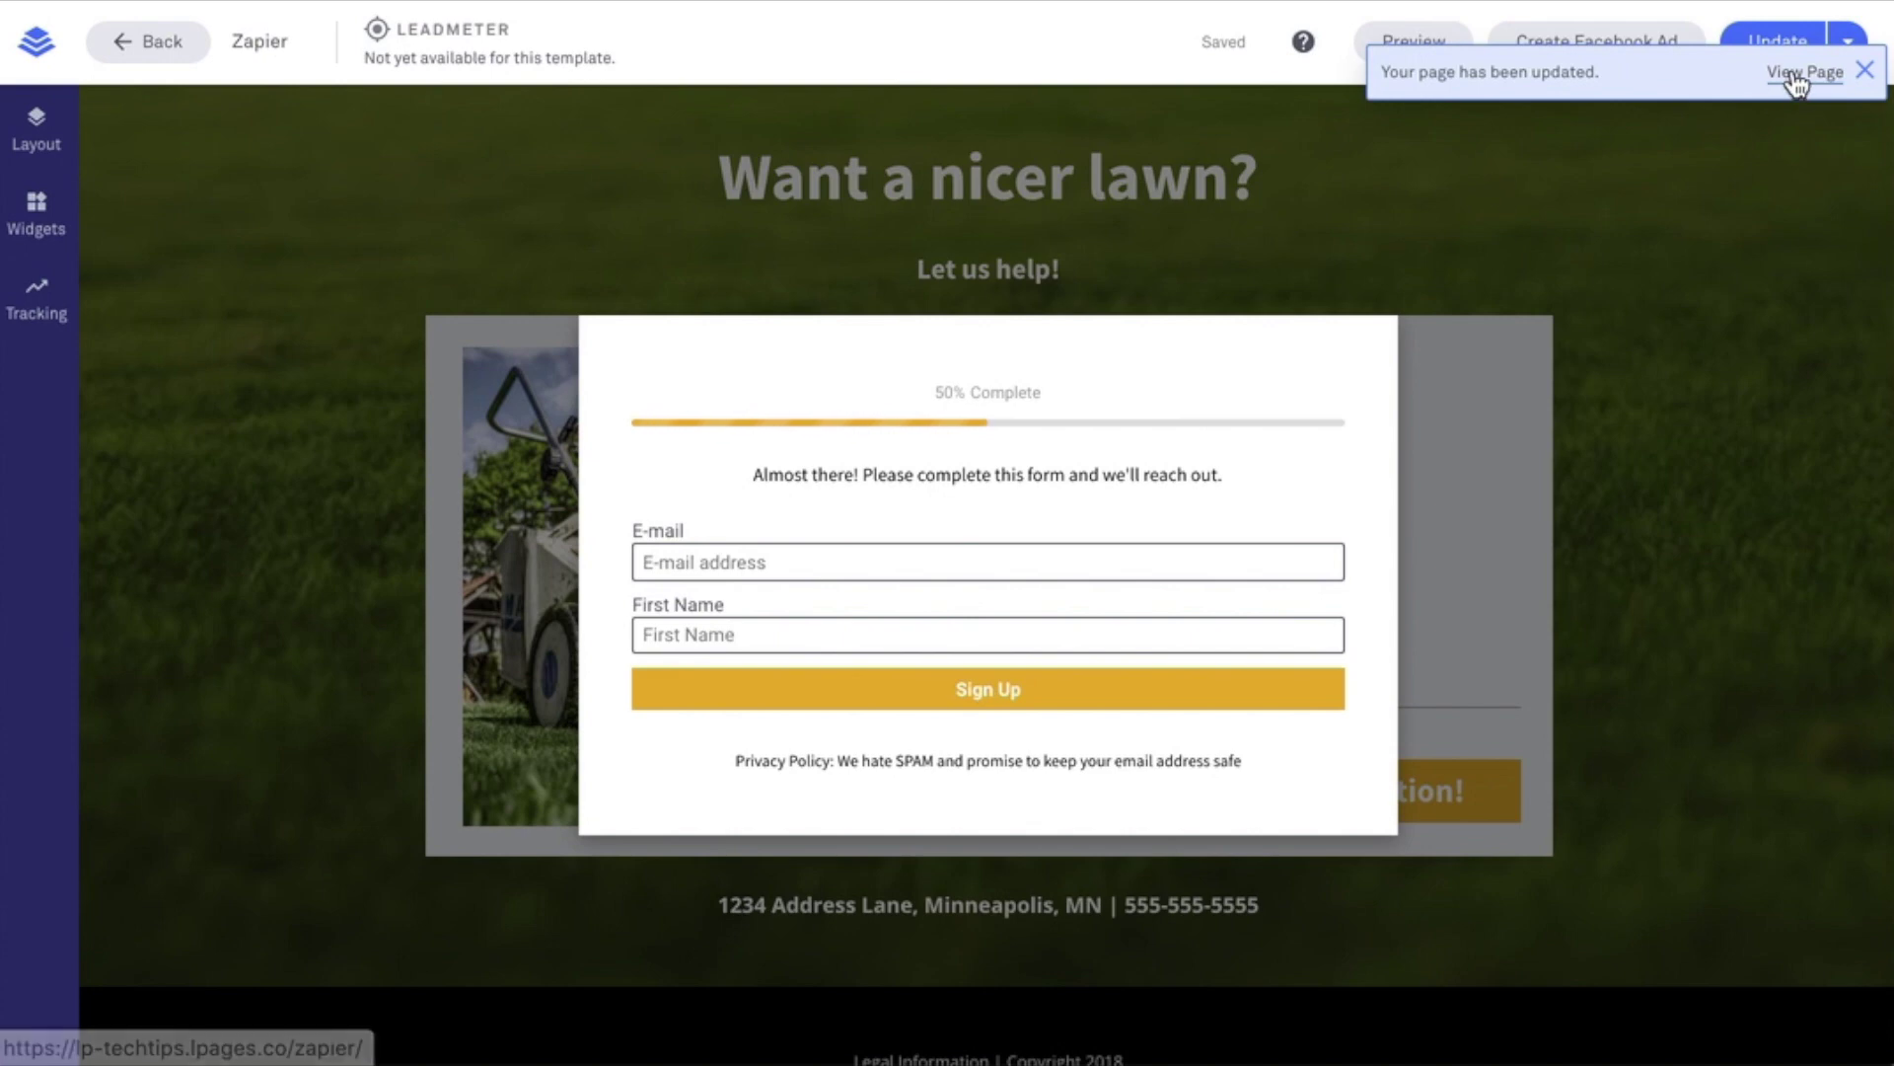
- Open the updated live page and submit its form with another test e-mail address and a first name
left_click(1794, 75)
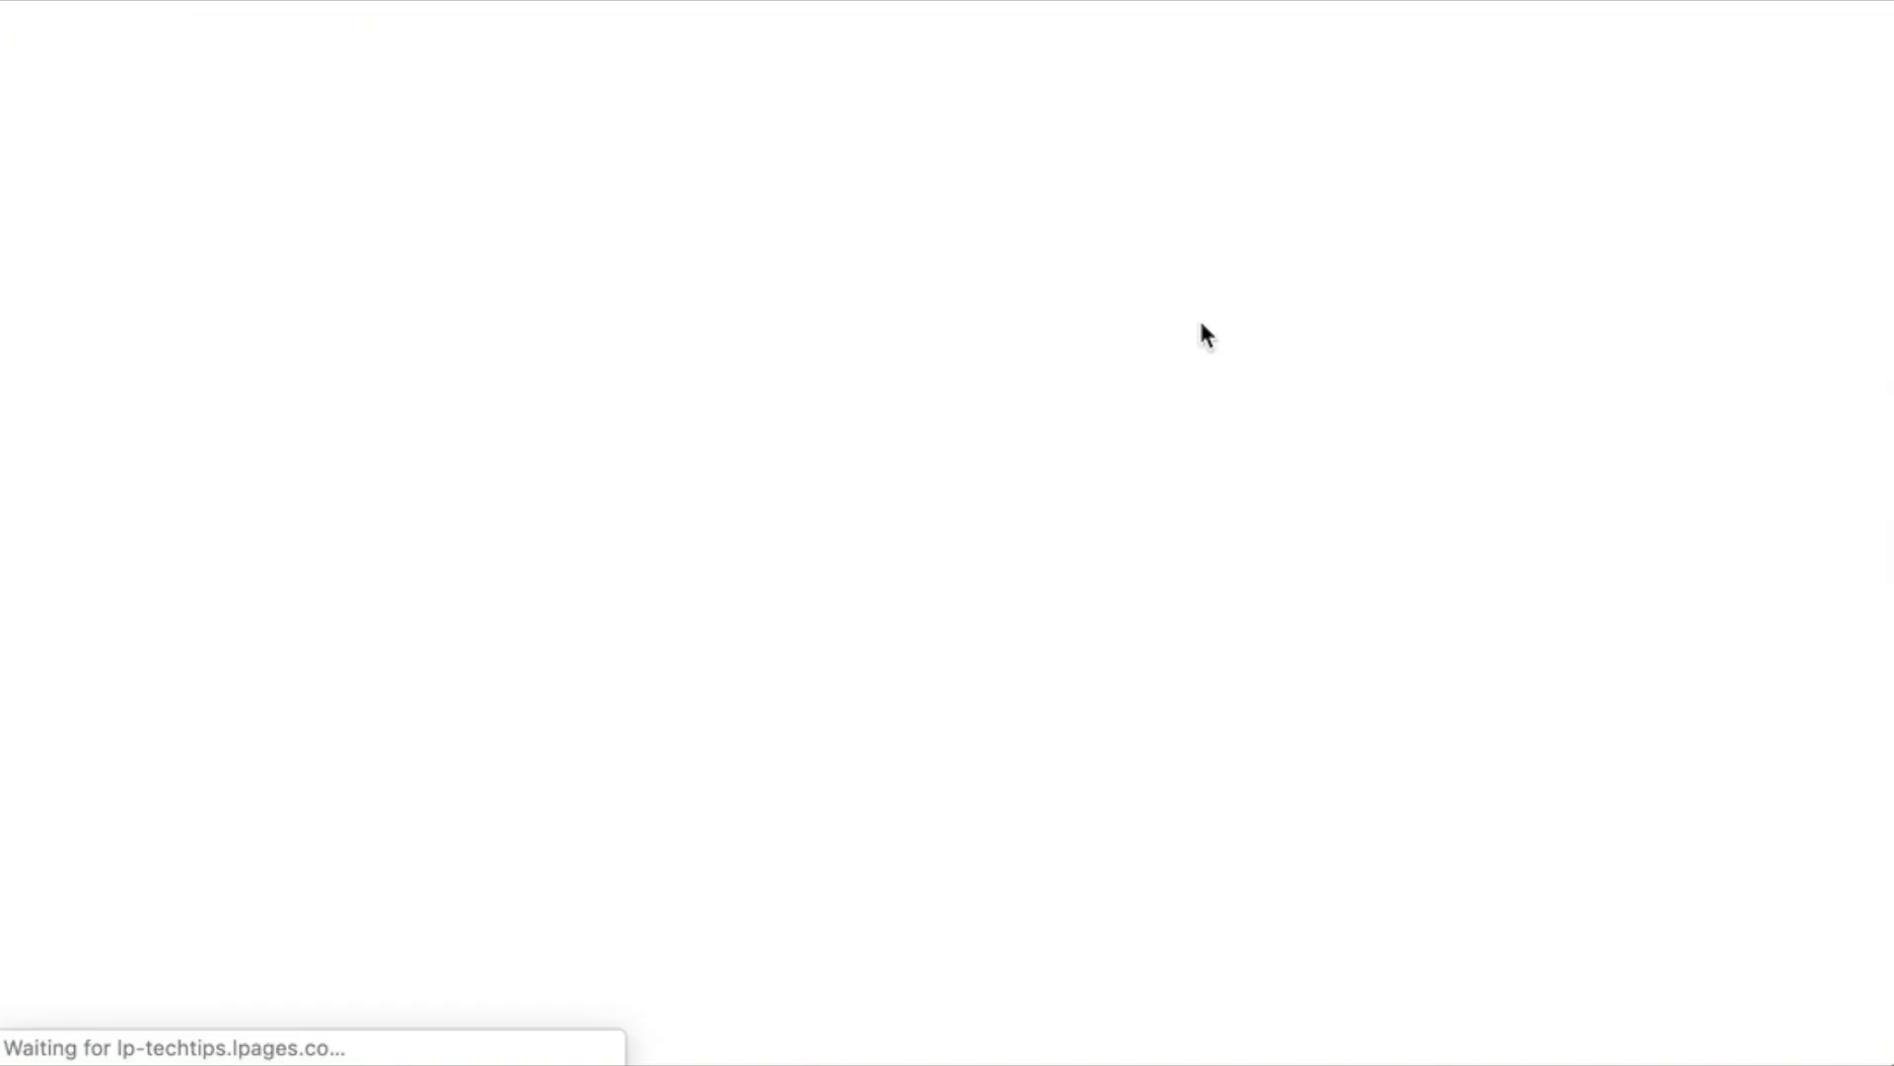
scroll(1184, 394, "down", 4)
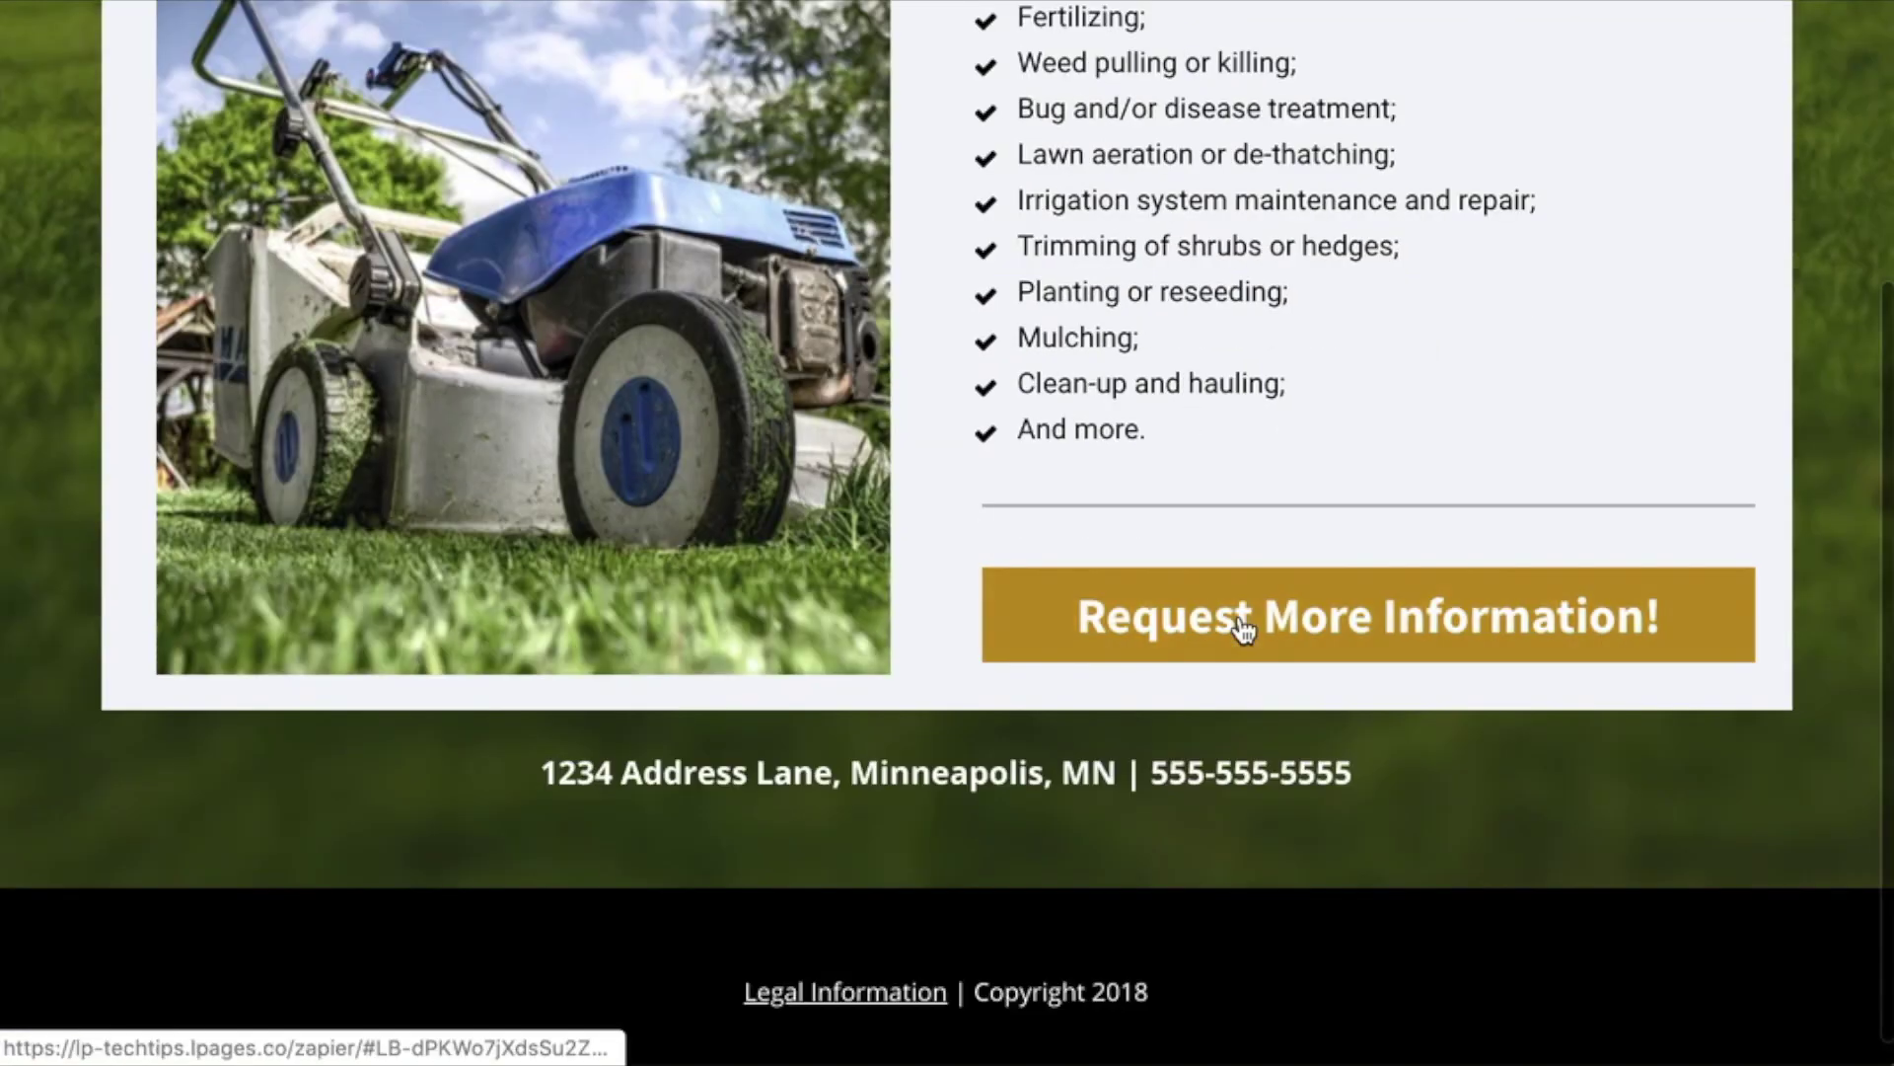
left_click(1245, 630)
left_click(766, 503)
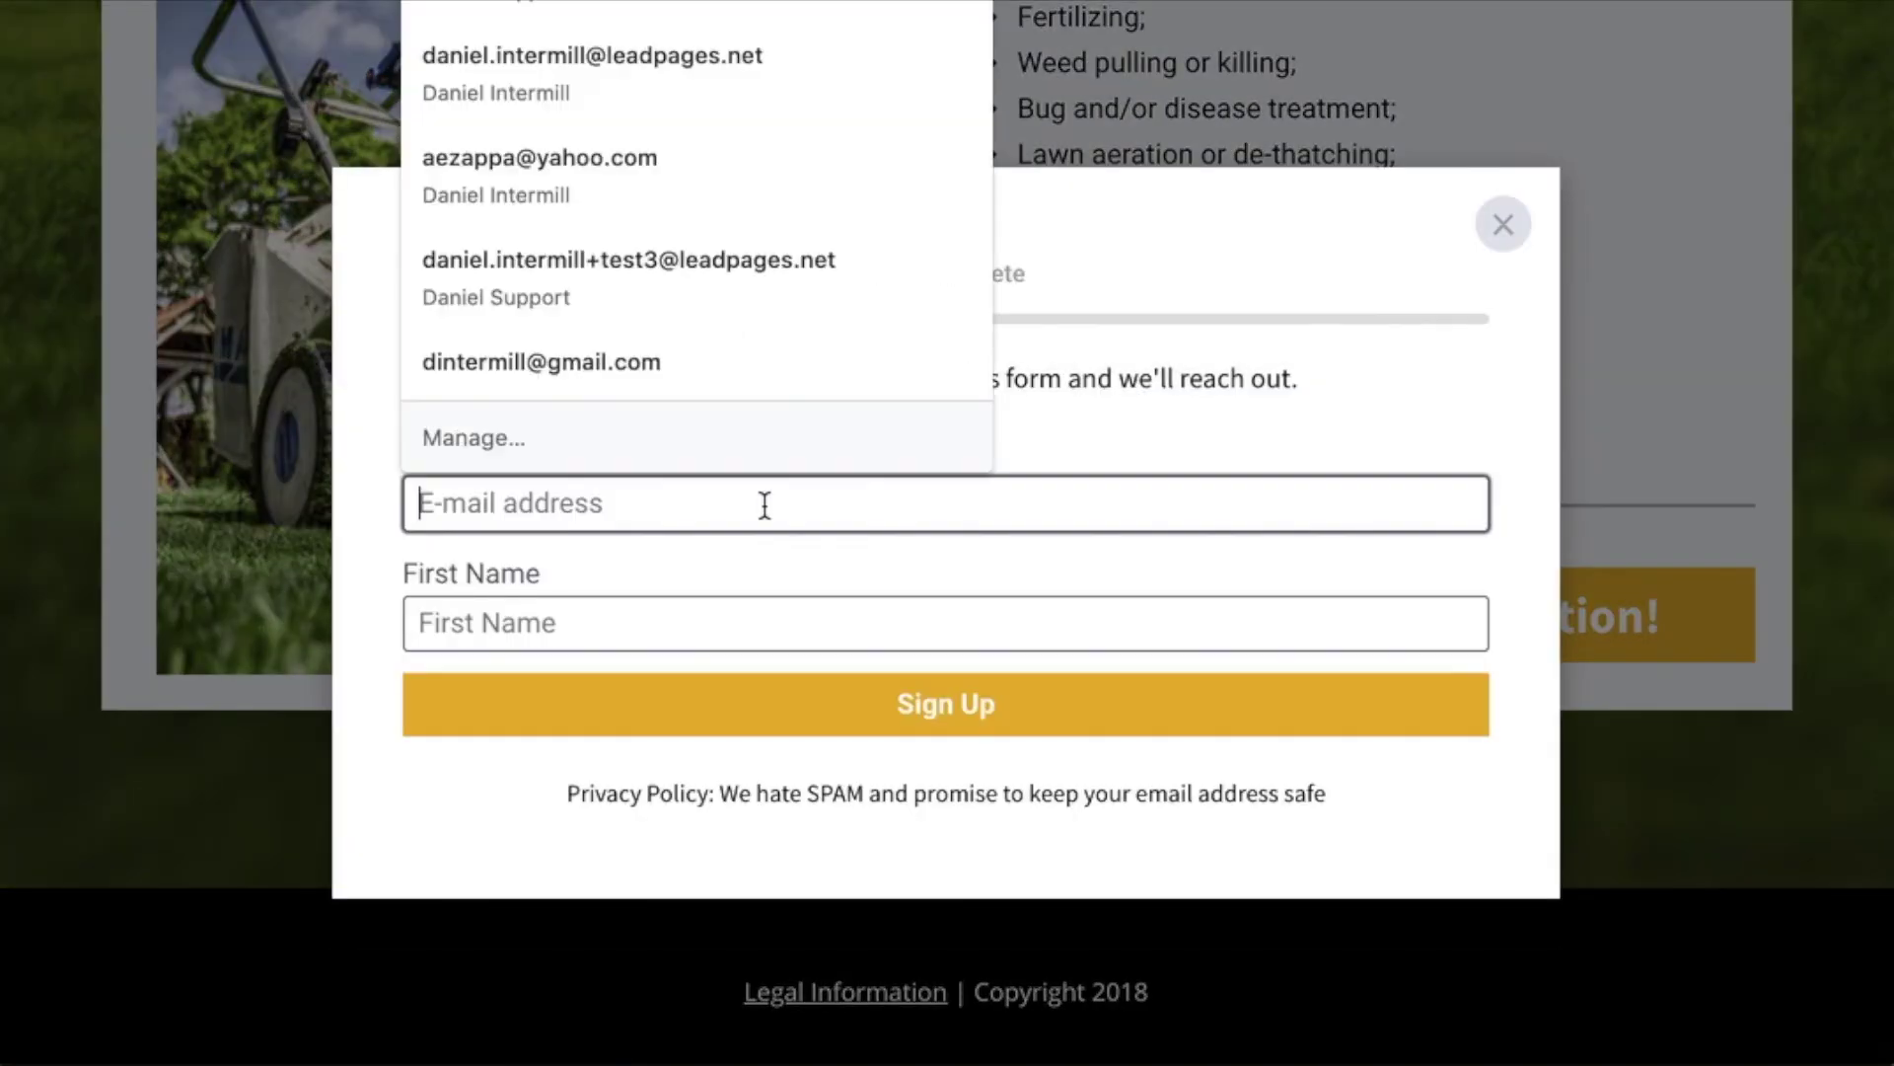
left_click(634, 6)
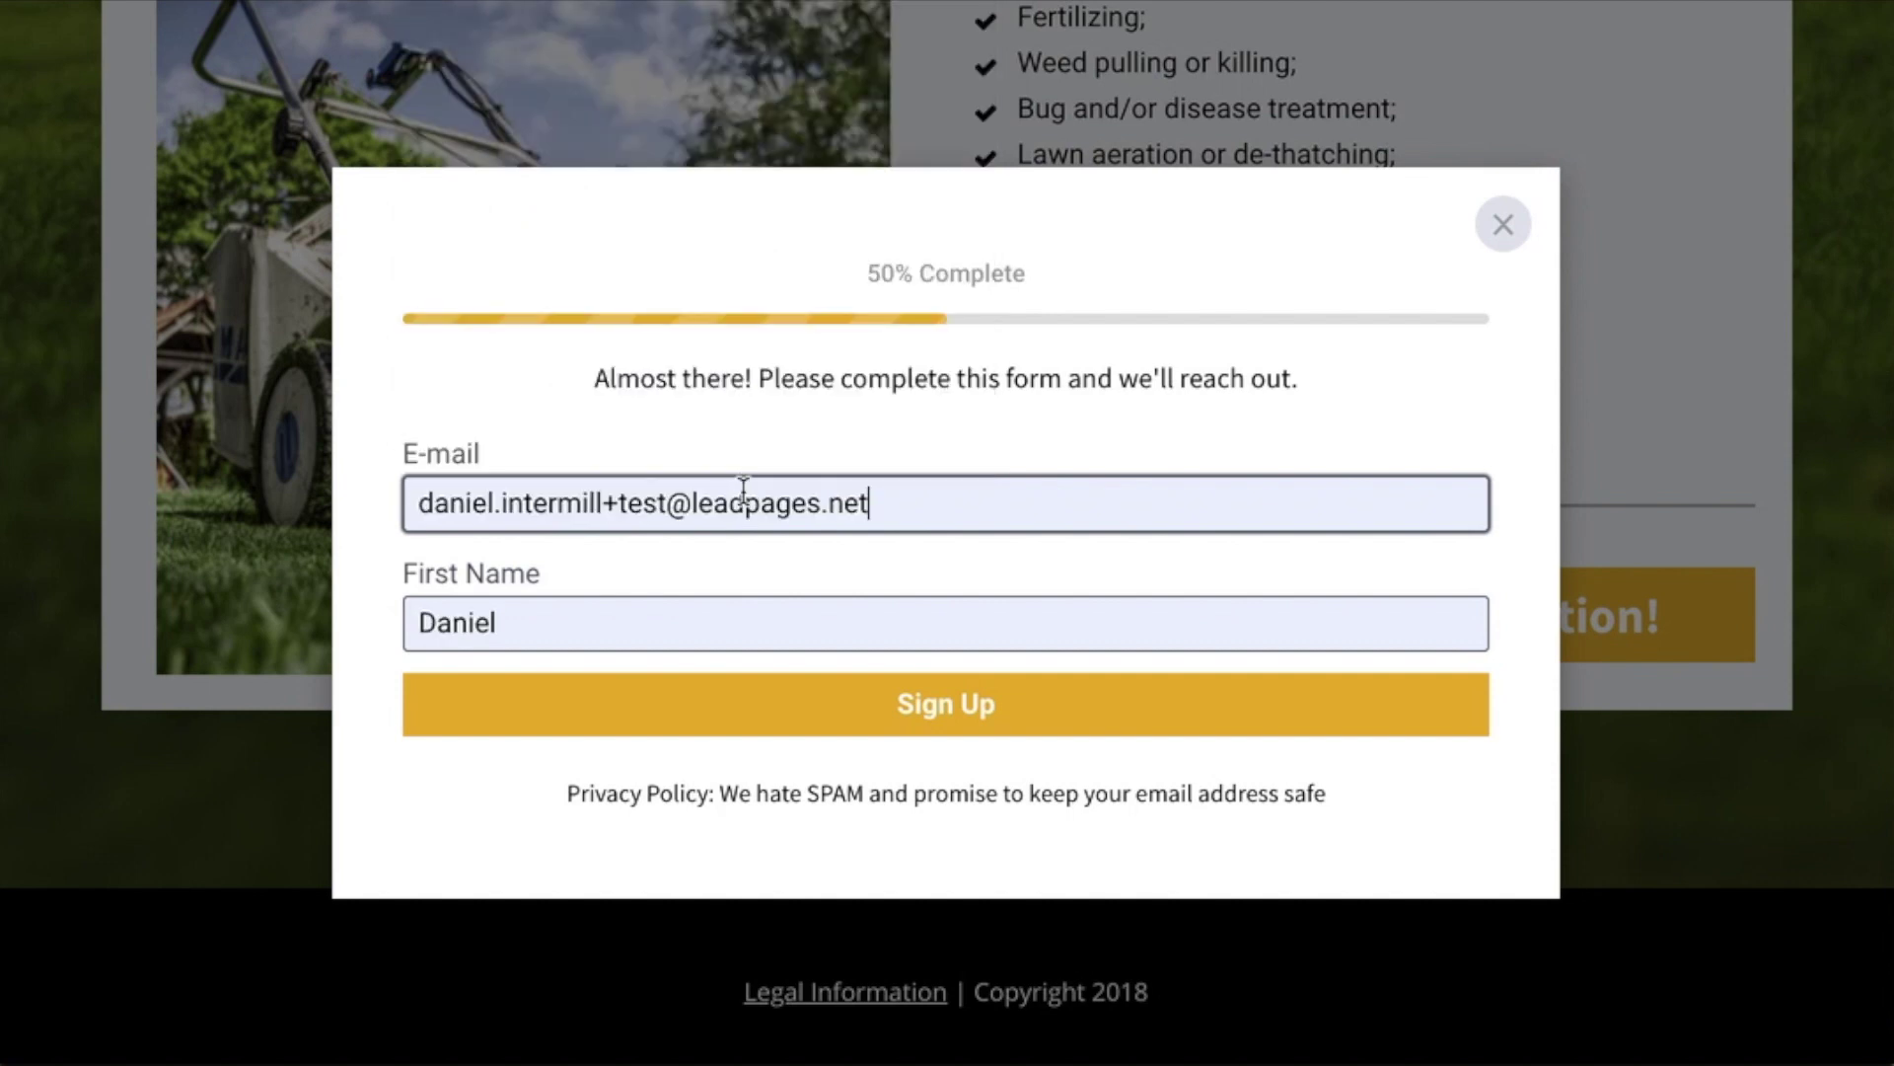
left_click(667, 503)
type("2")
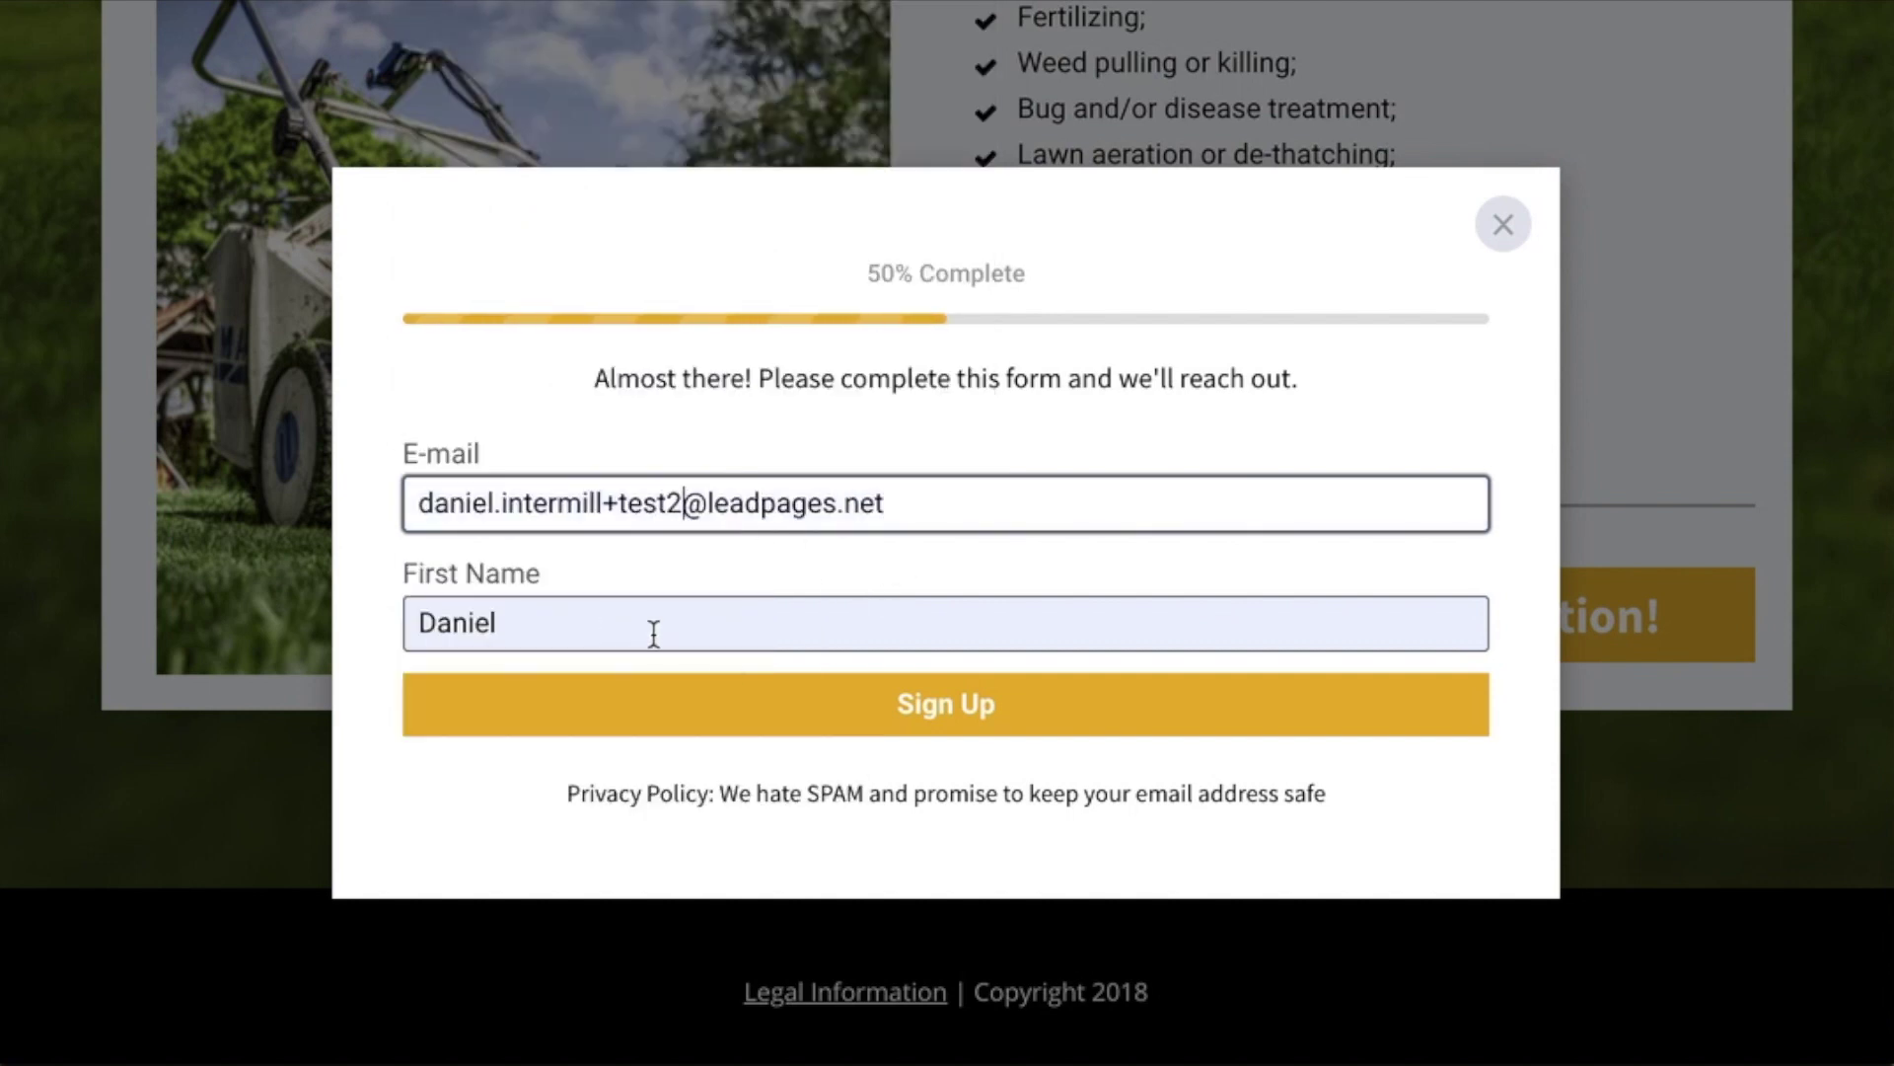
left_click(881, 713)
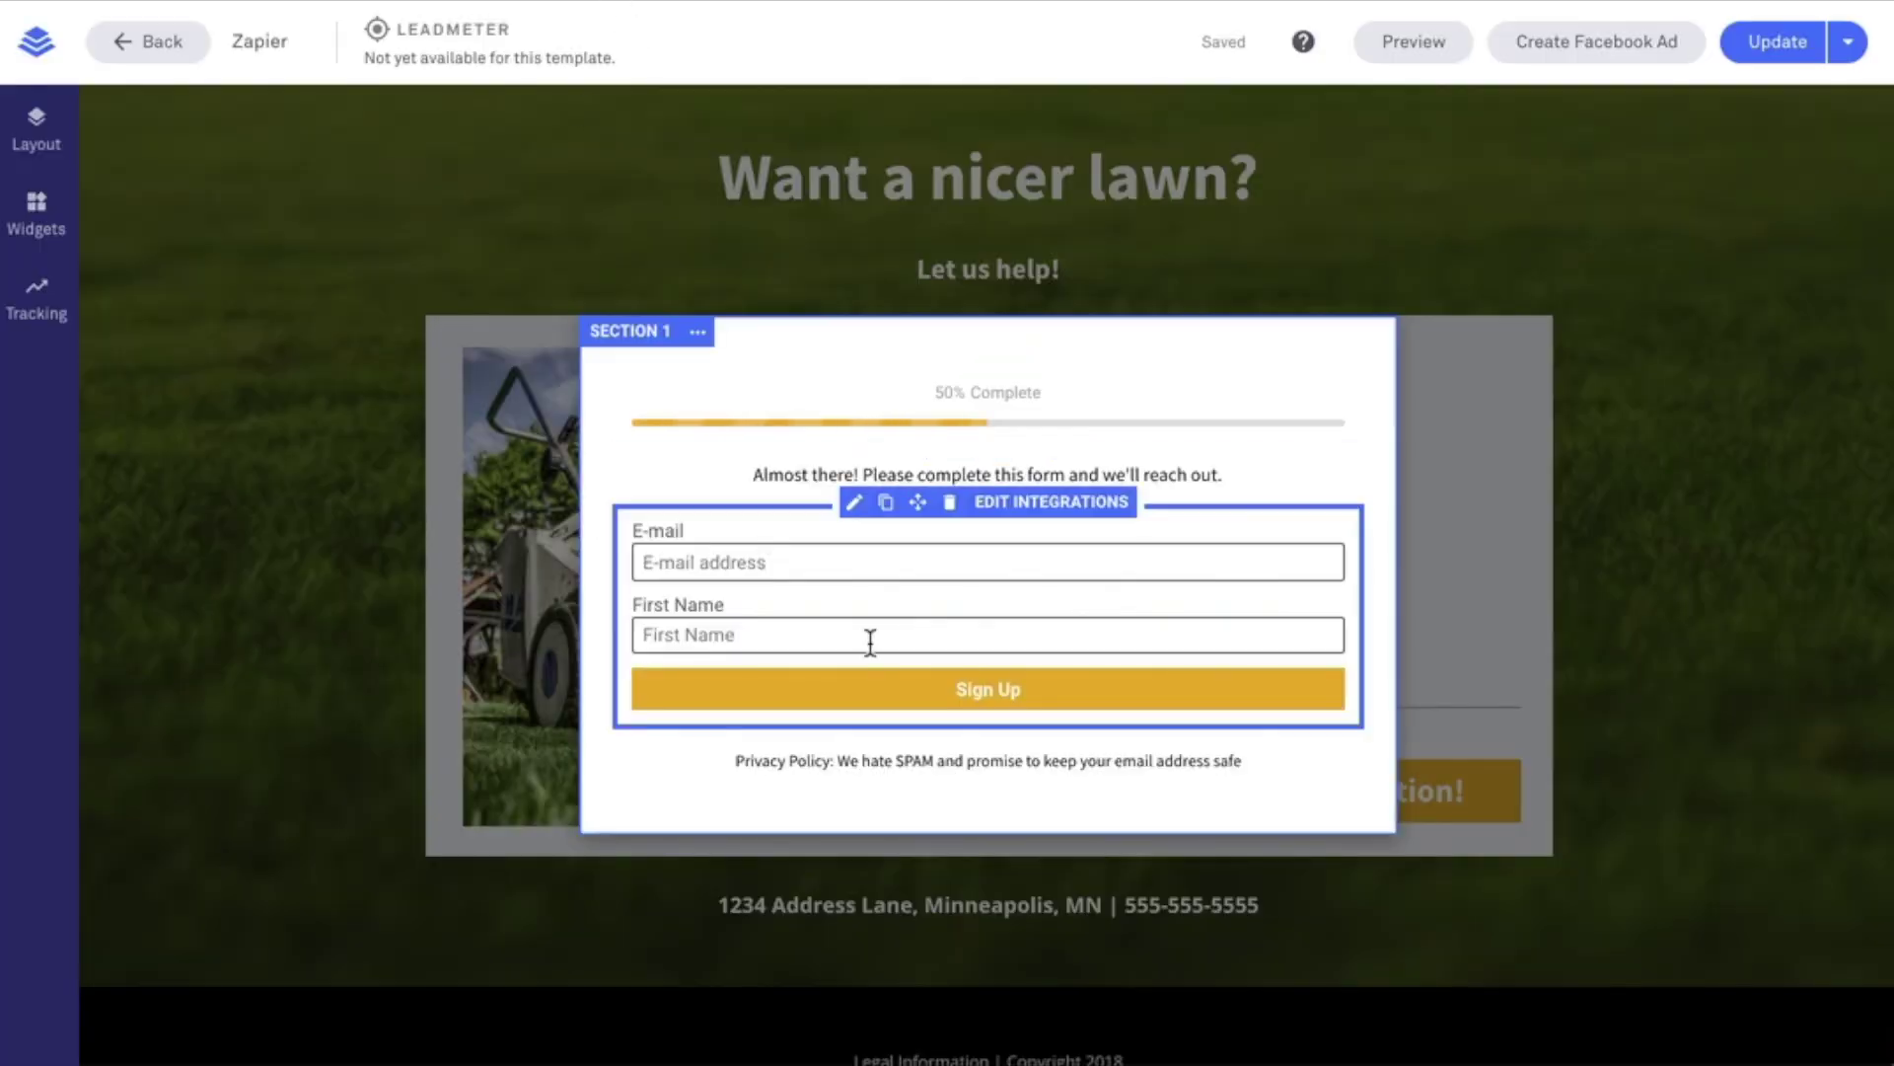
- Open the integrations of the Lawn Care form and bring up the Zap configuration behind its Google Sheets integration
left_click(1044, 503)
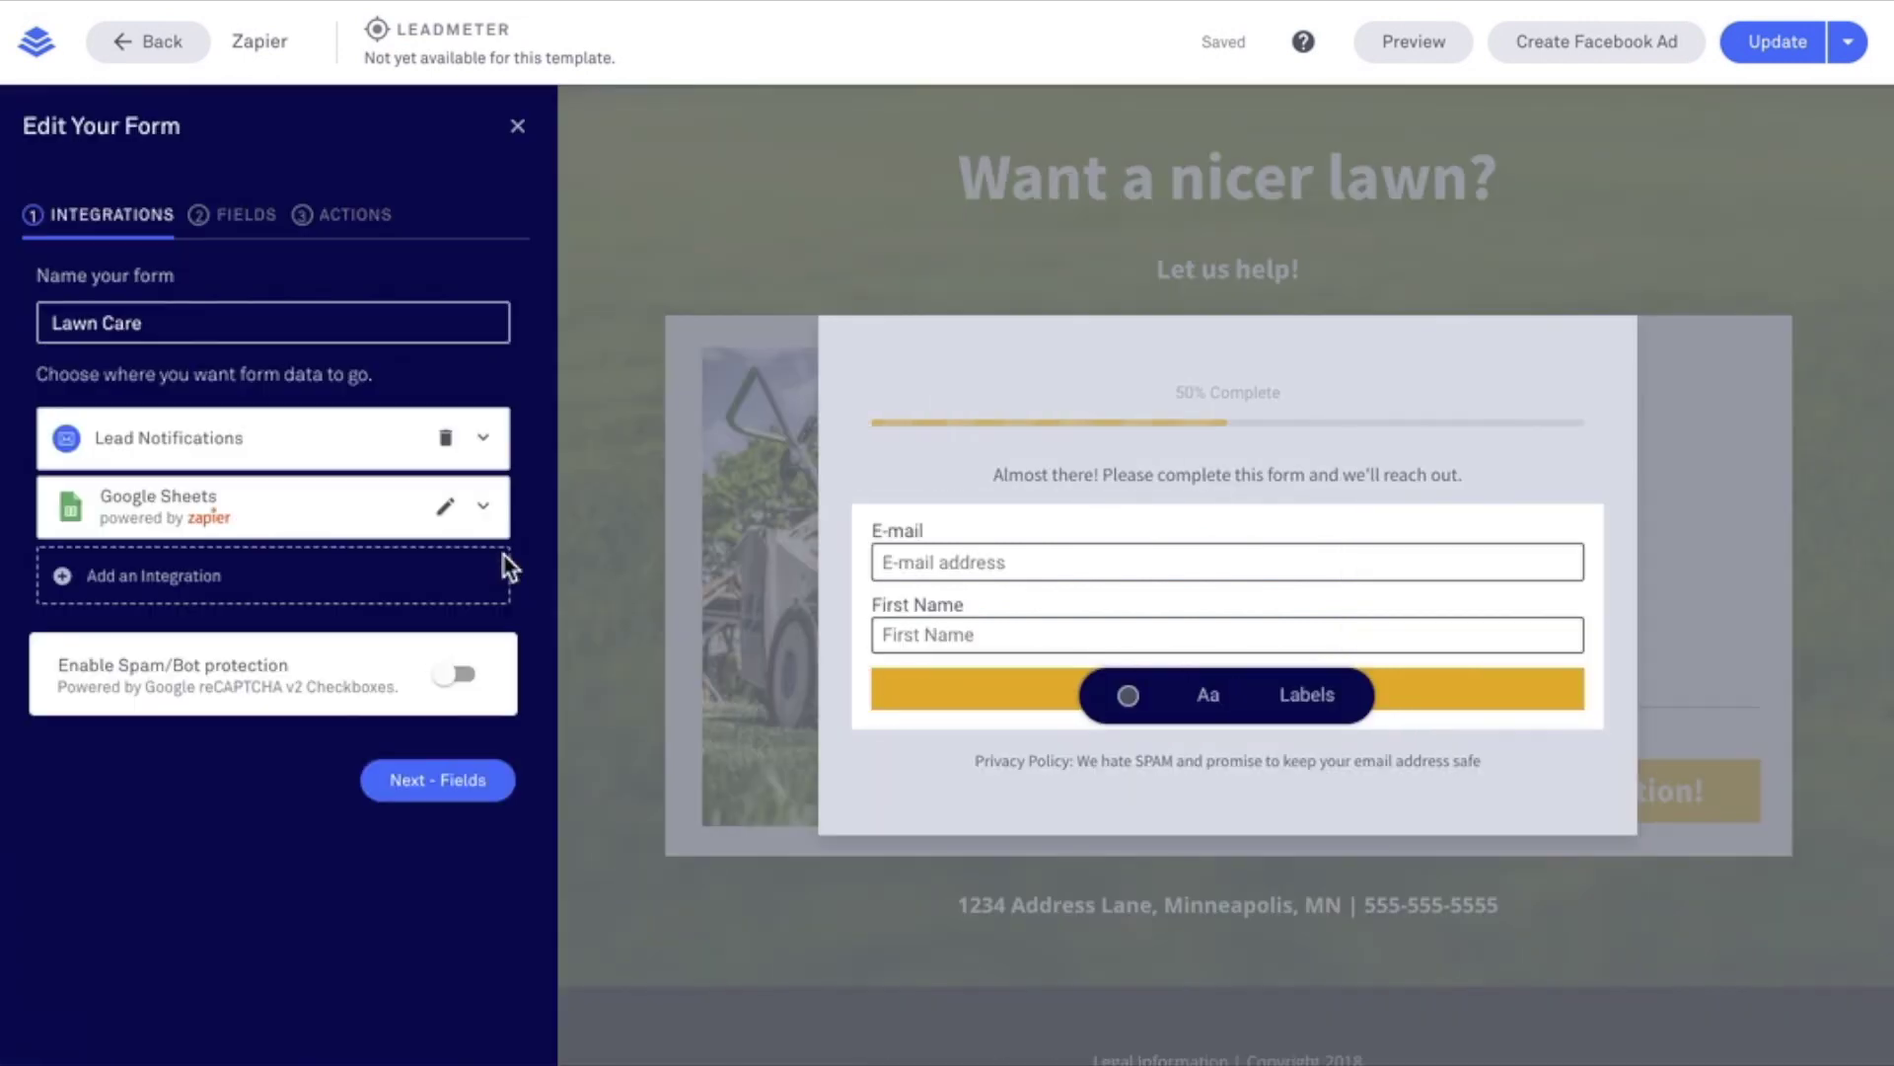
left_click(445, 507)
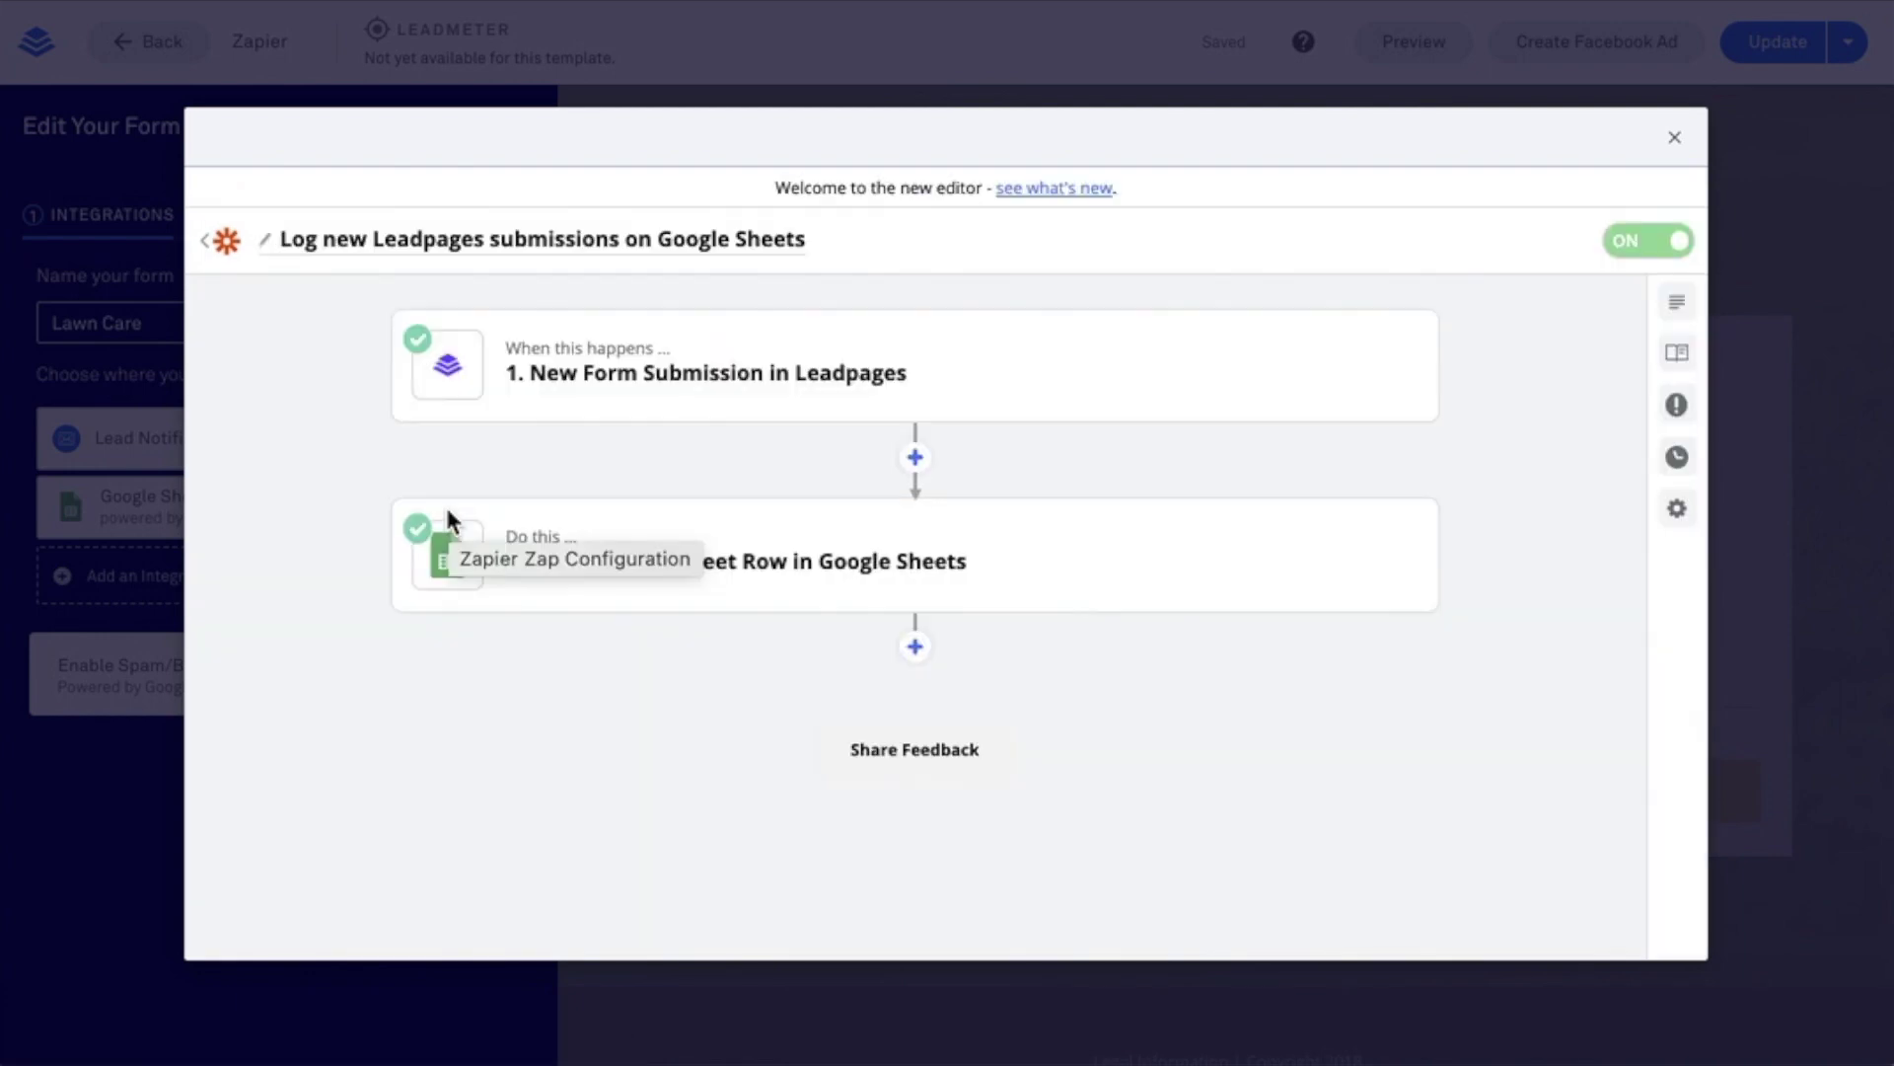
mouse_move(668, 418)
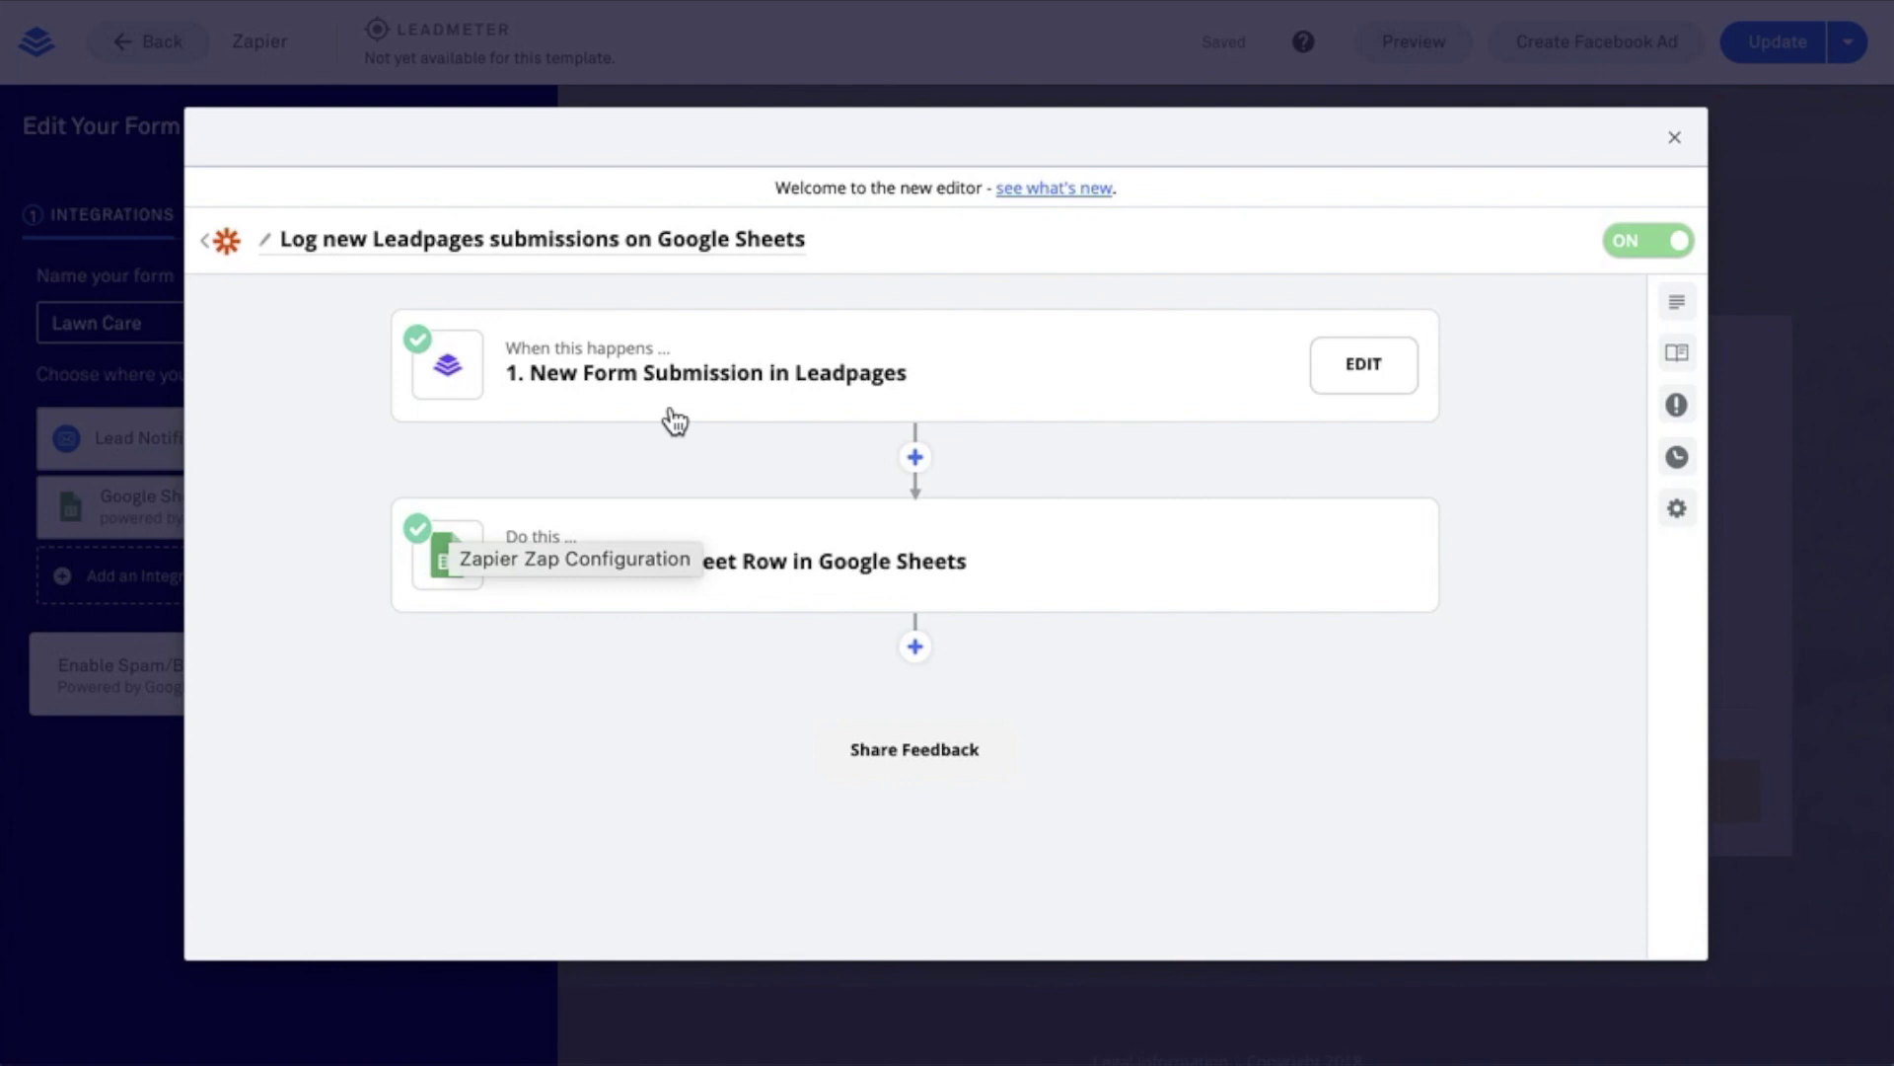
- Edit the New Form Submission trigger and refresh the fields of the Lawn Care form
left_click(1336, 384)
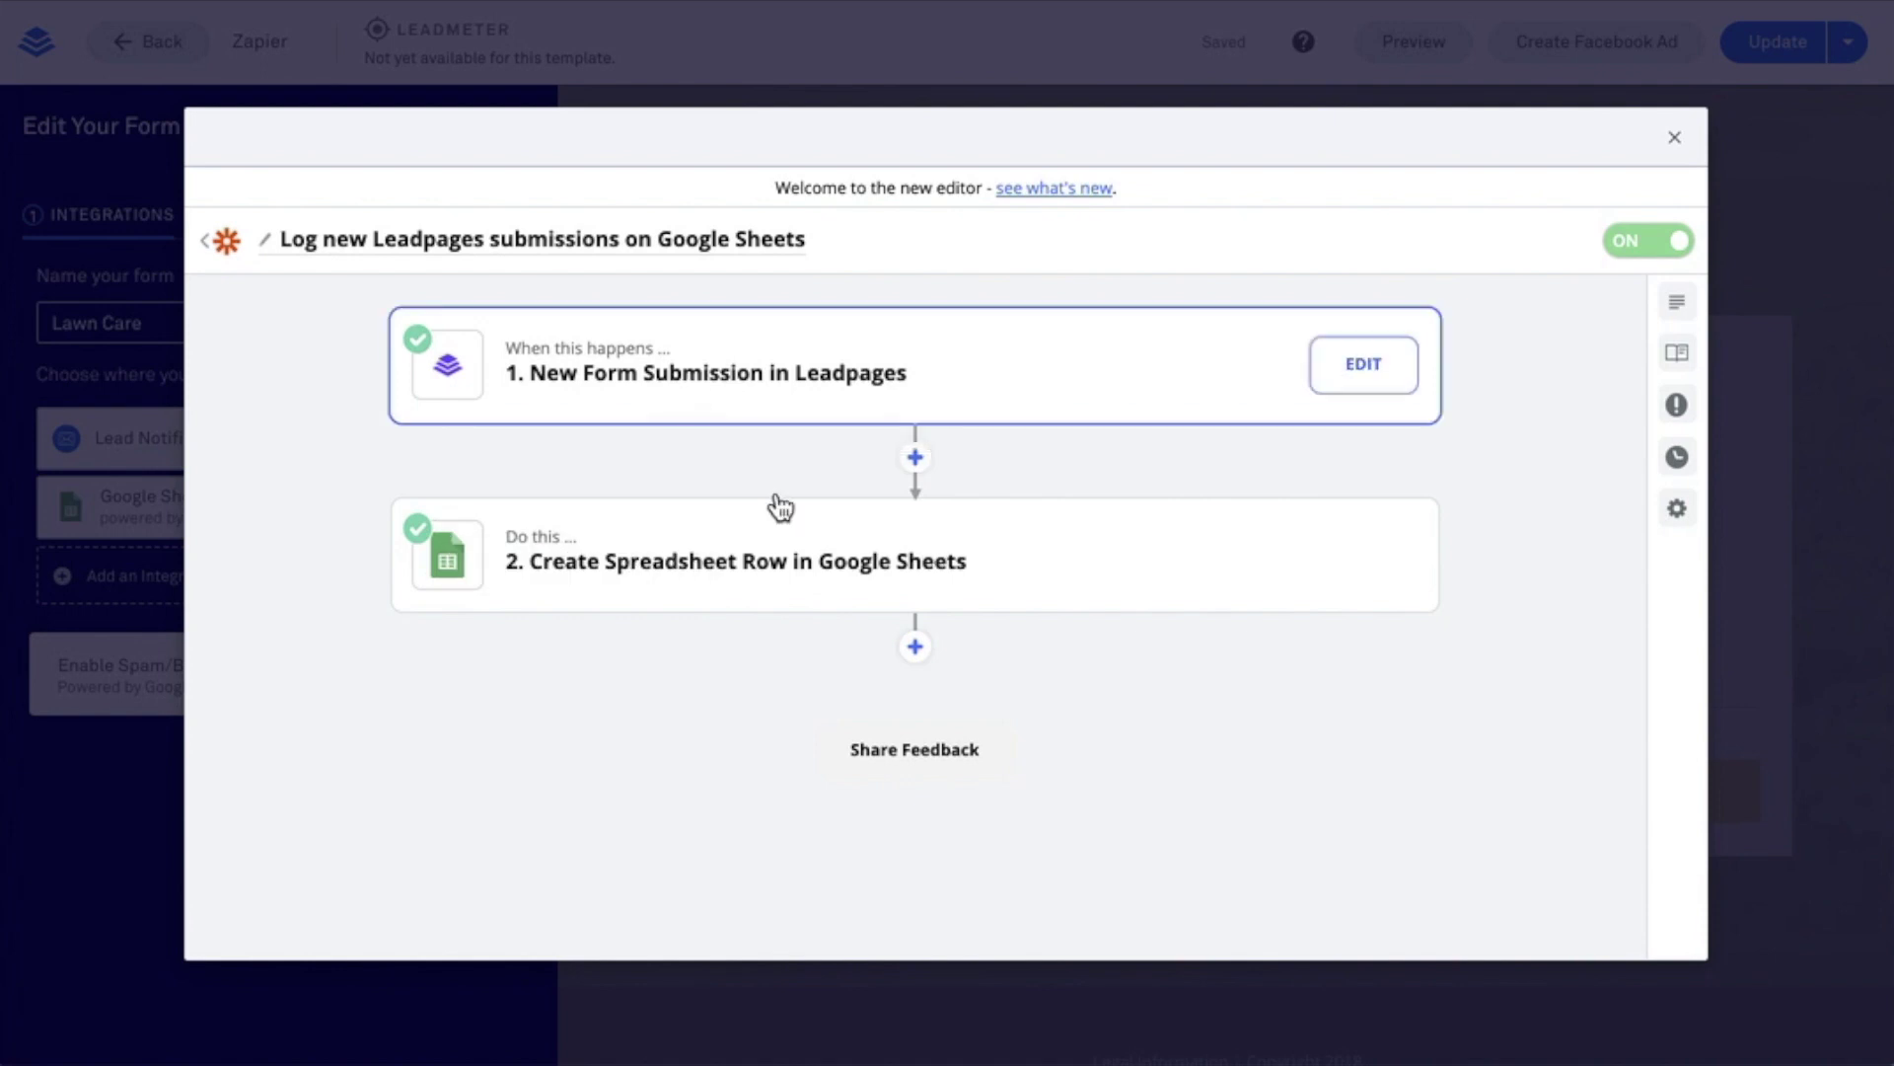
left_click(596, 434)
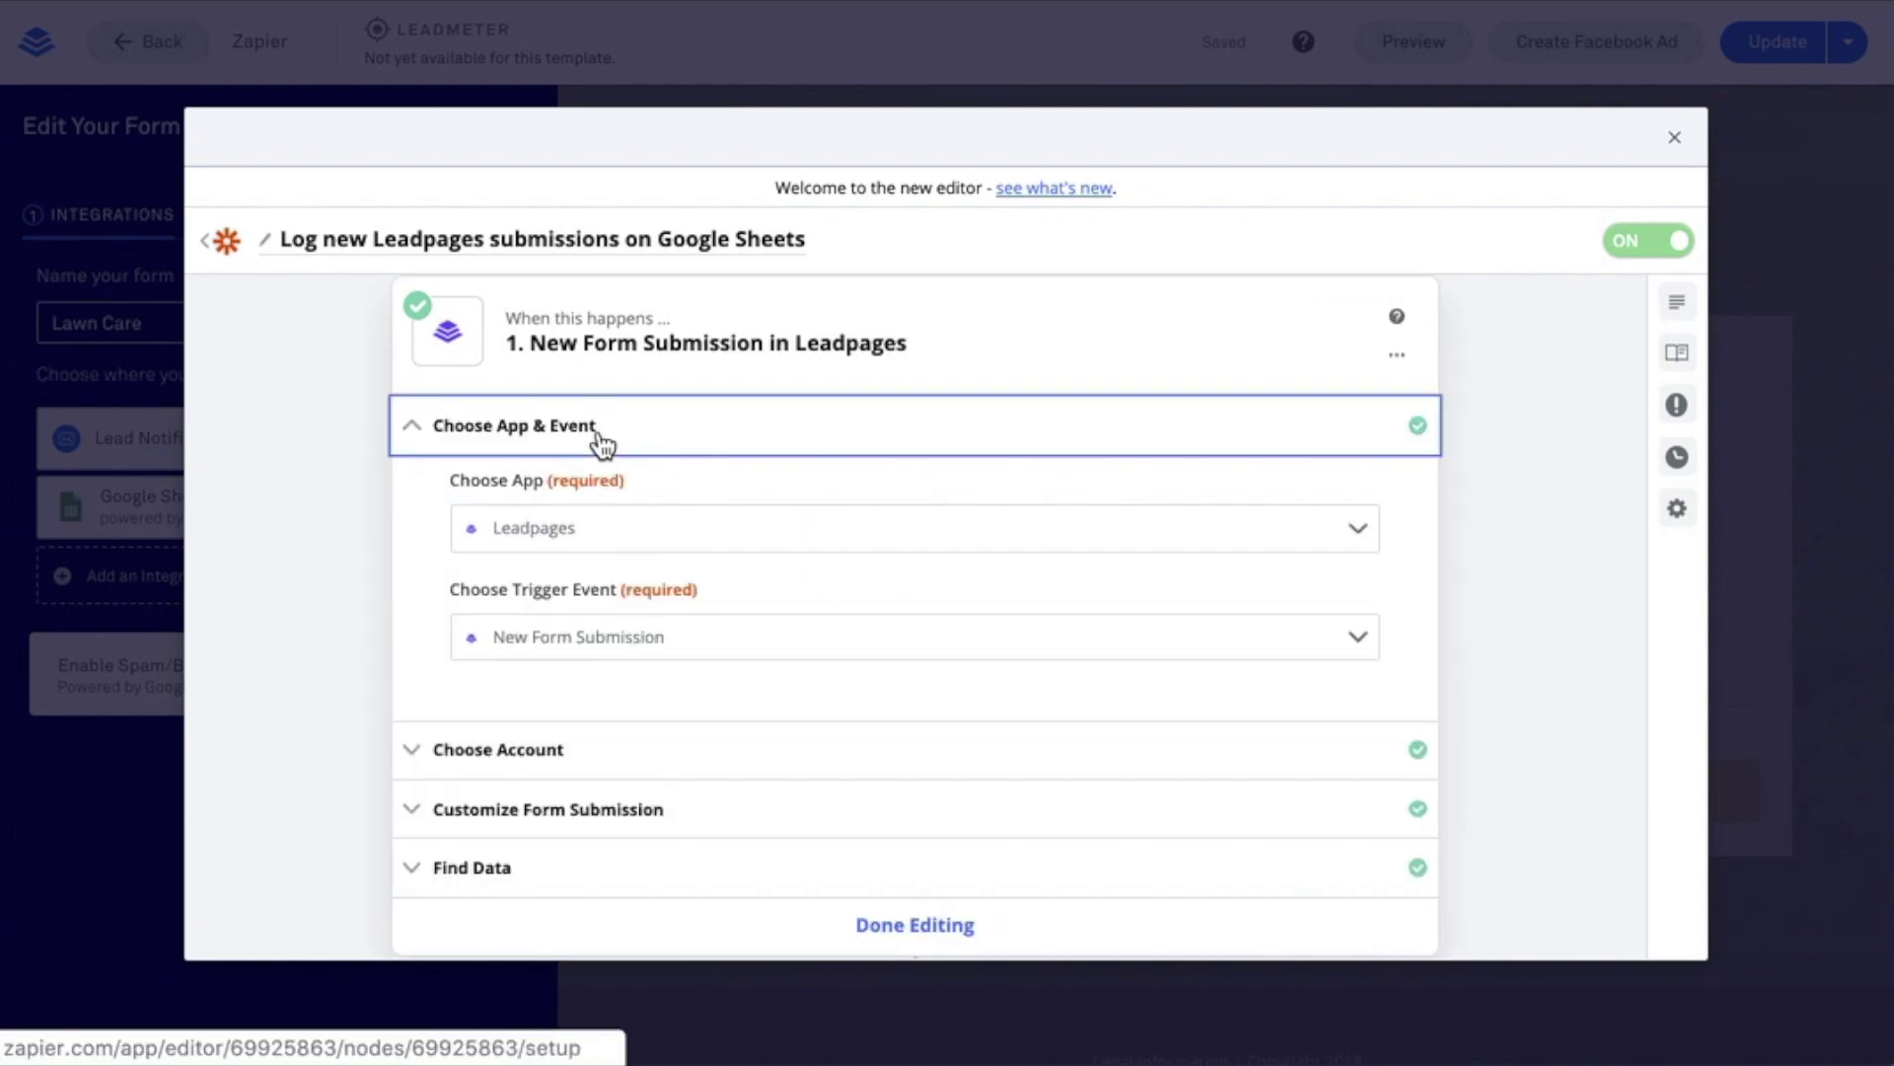
scroll(603, 677, "down", 2)
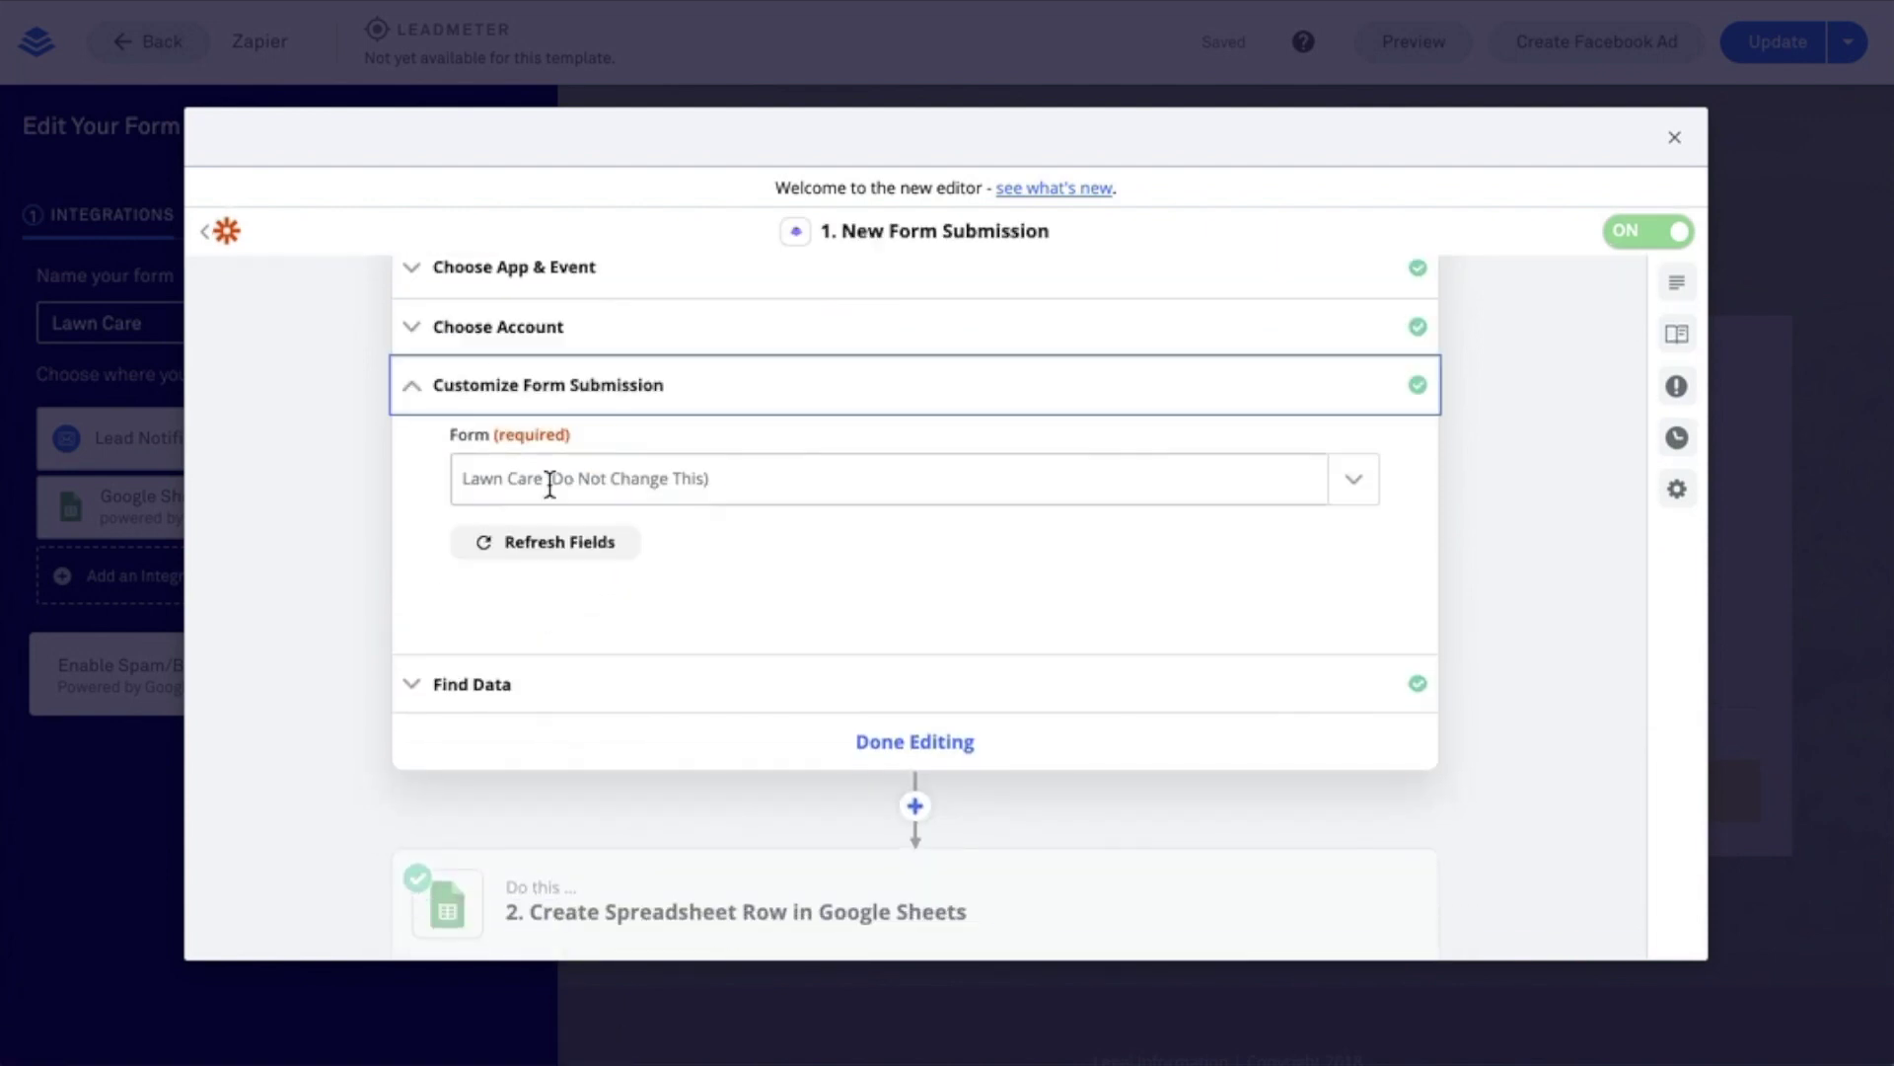
left_click(550, 336)
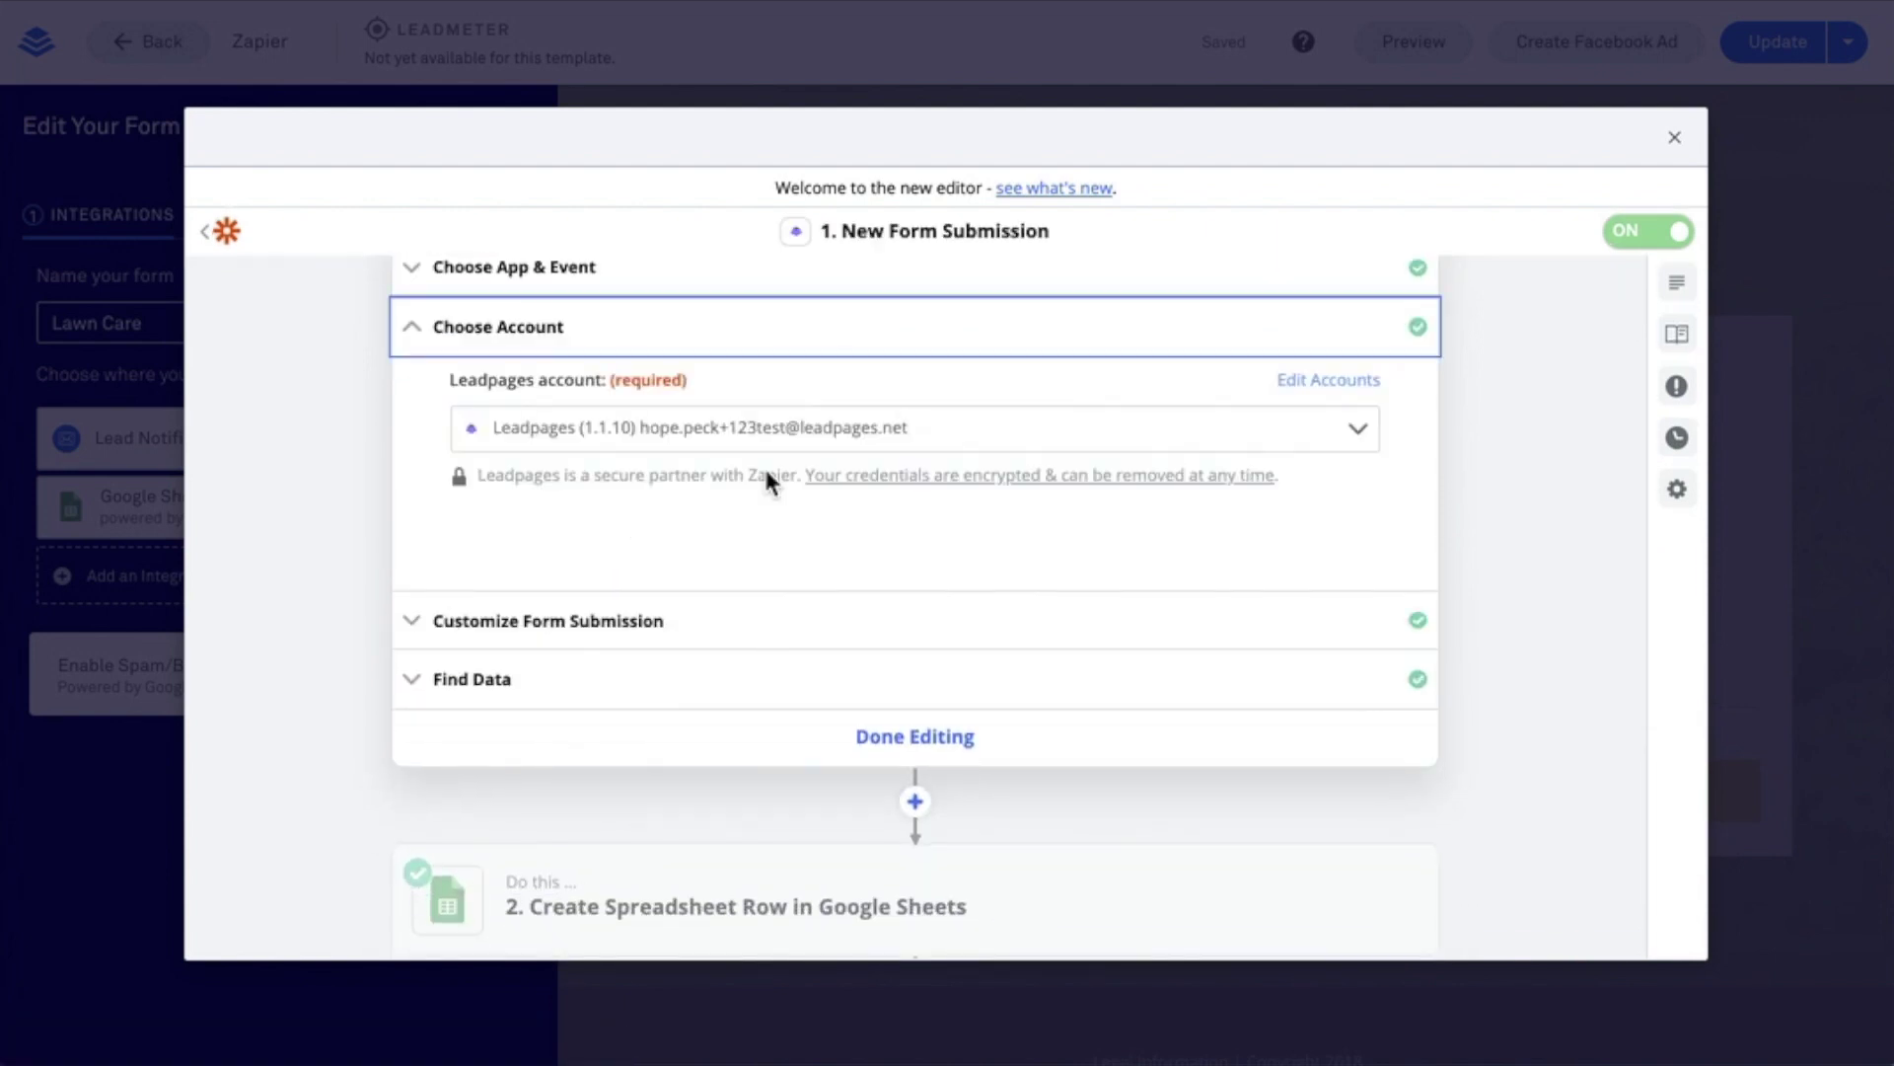
left_click(597, 630)
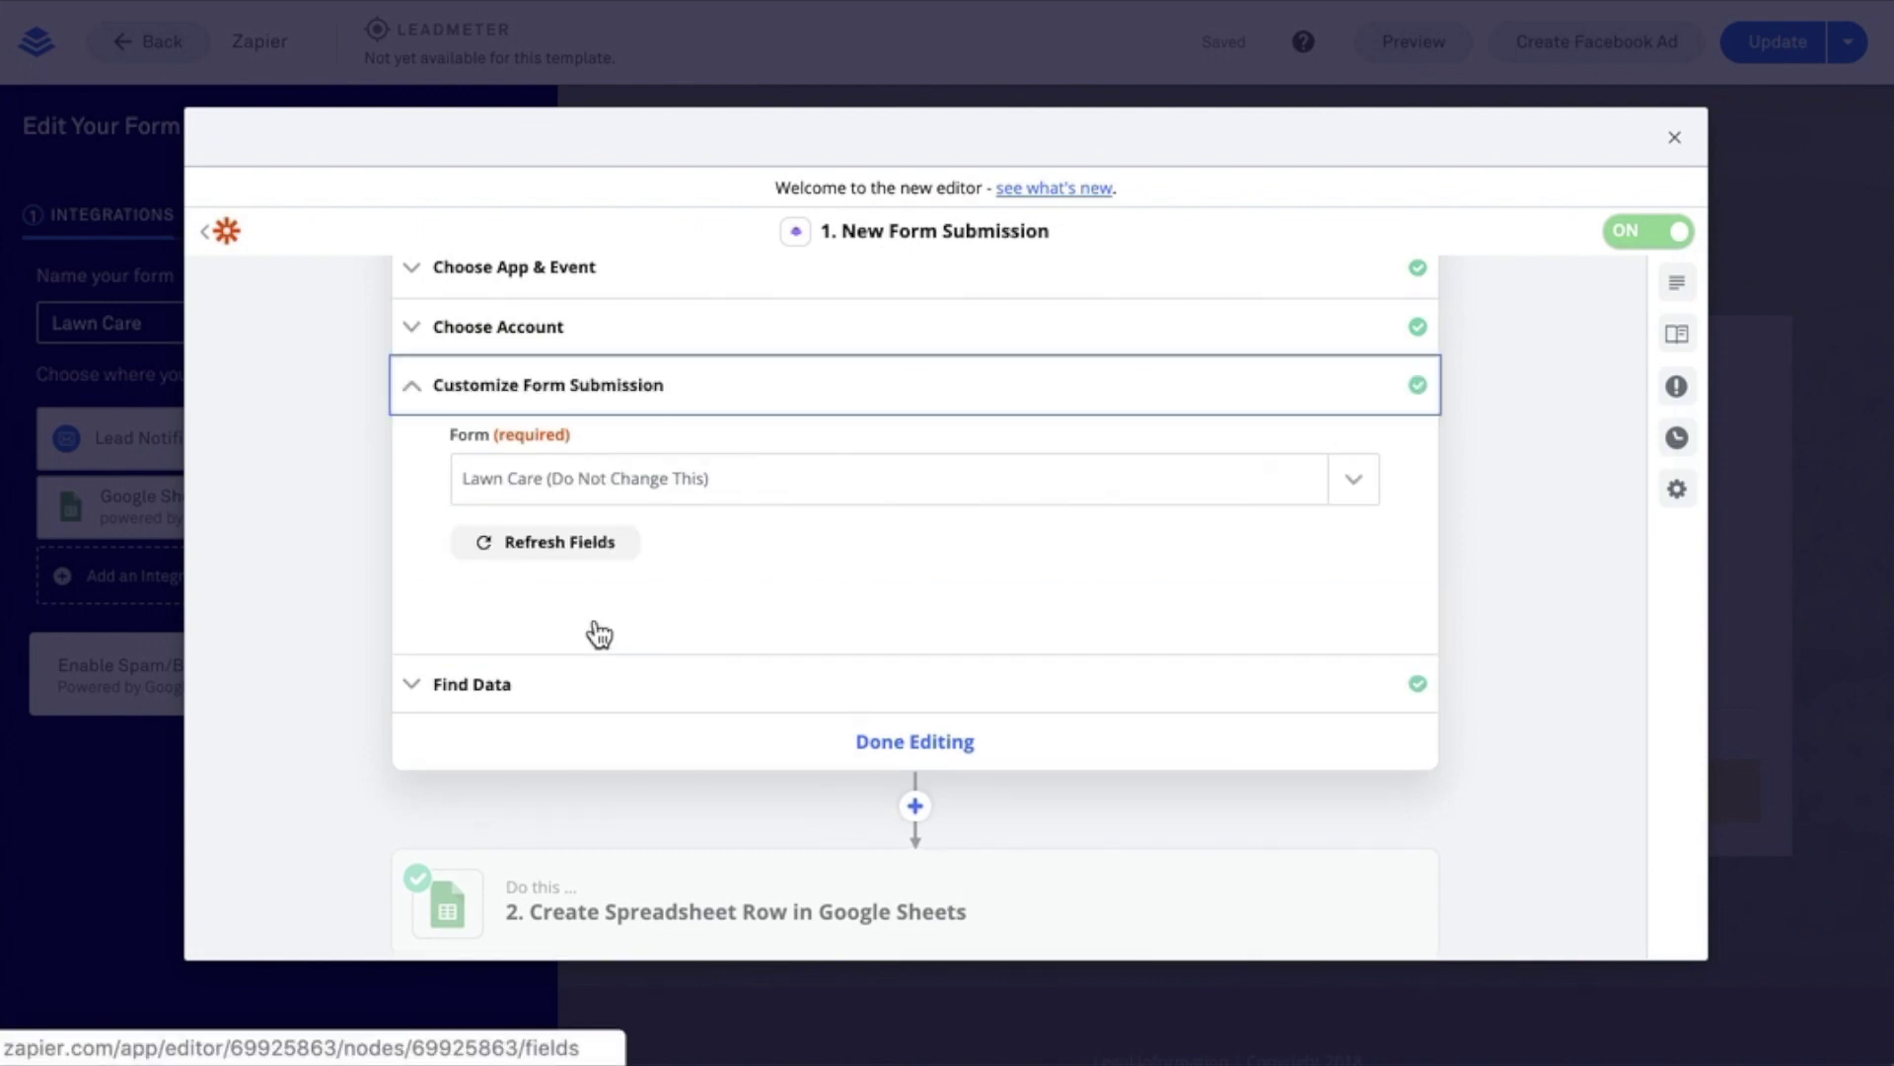
left_click(550, 542)
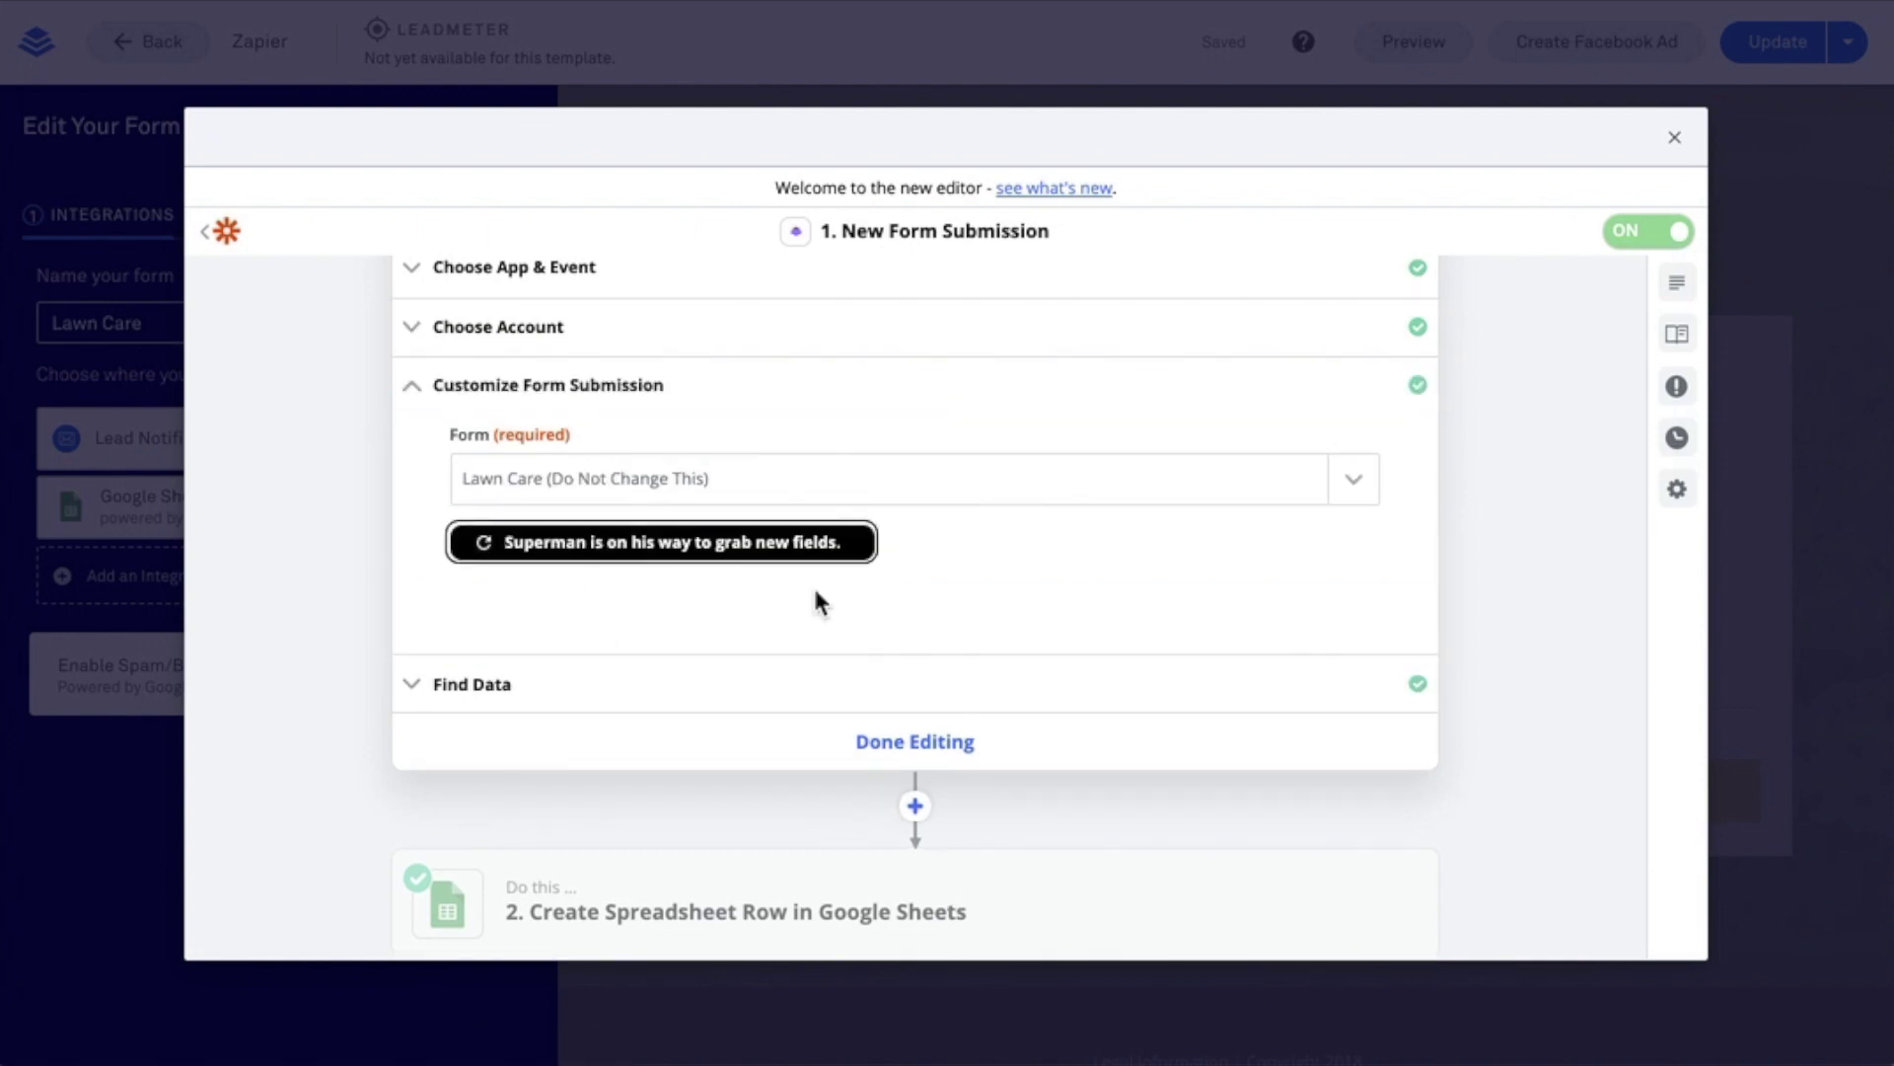
- Choose Form Submission A as the trigger's sample data
left_click(648, 690)
left_click(606, 689)
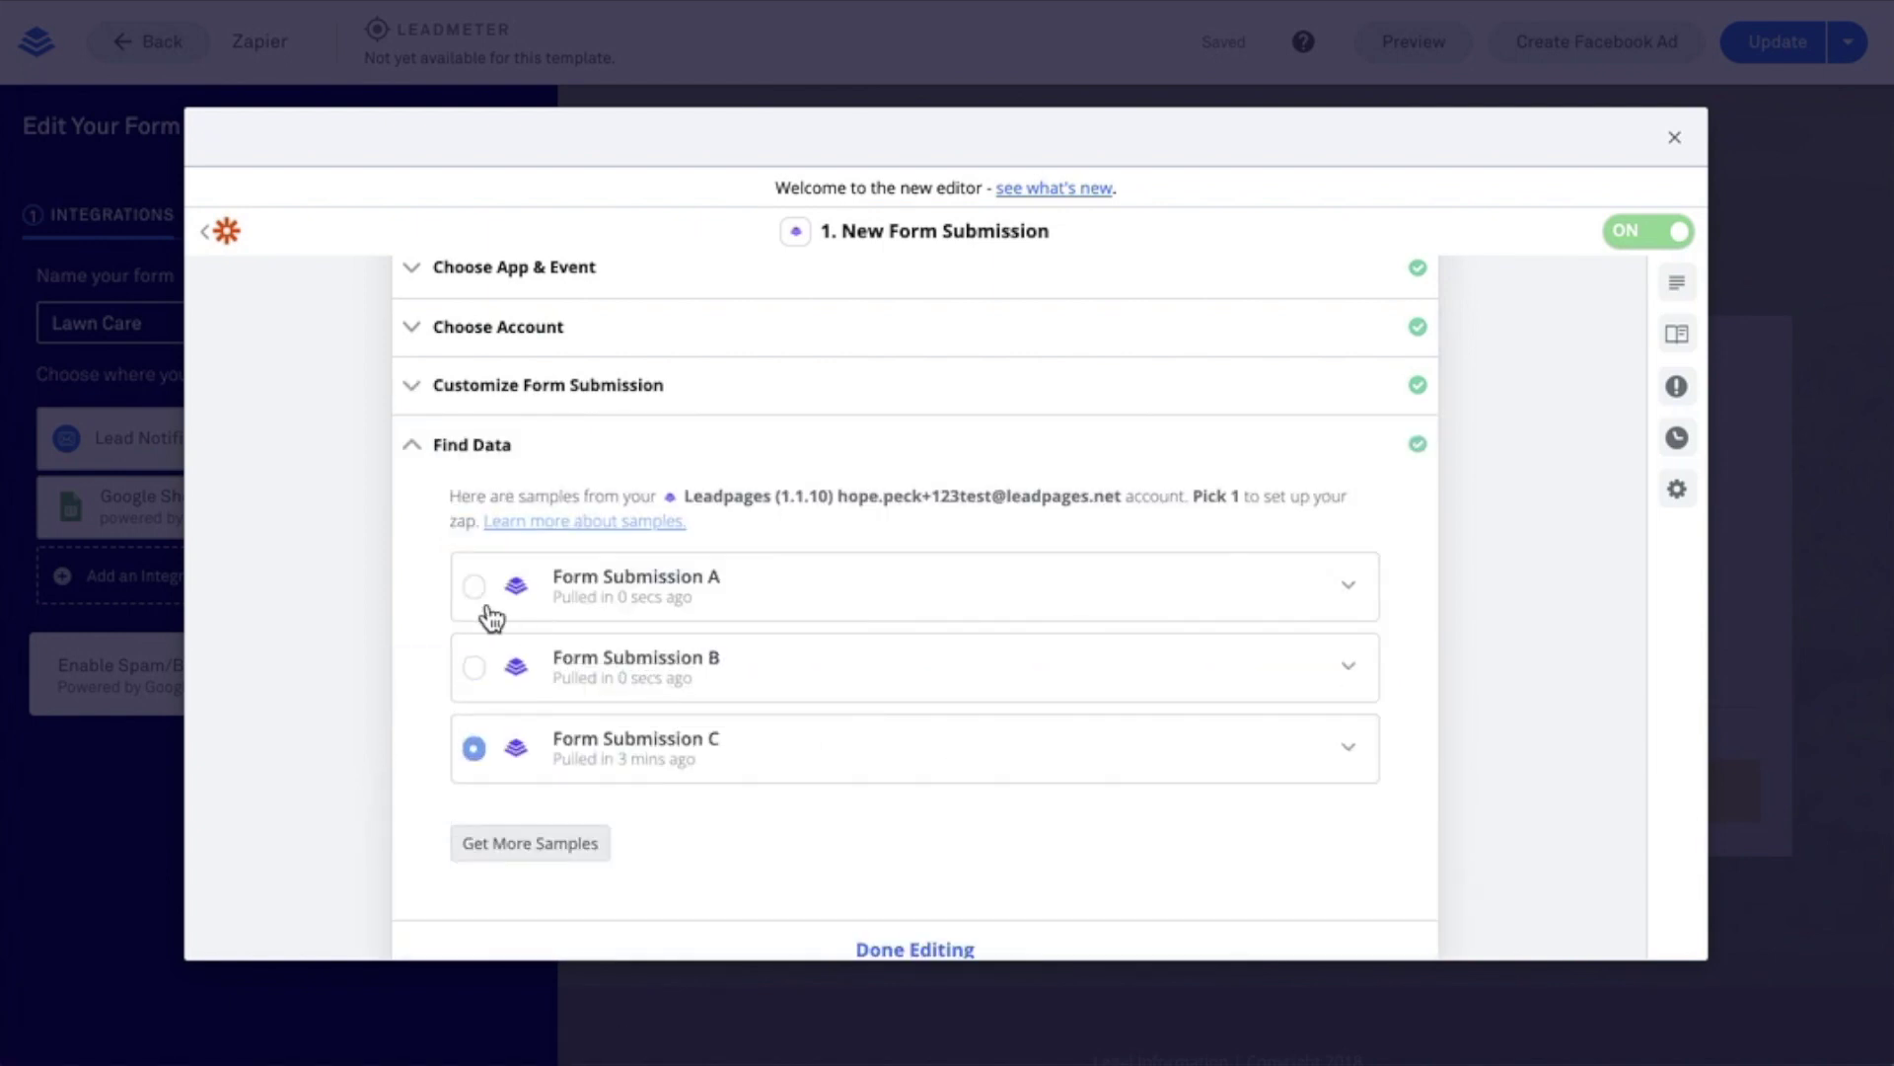
left_click(479, 592)
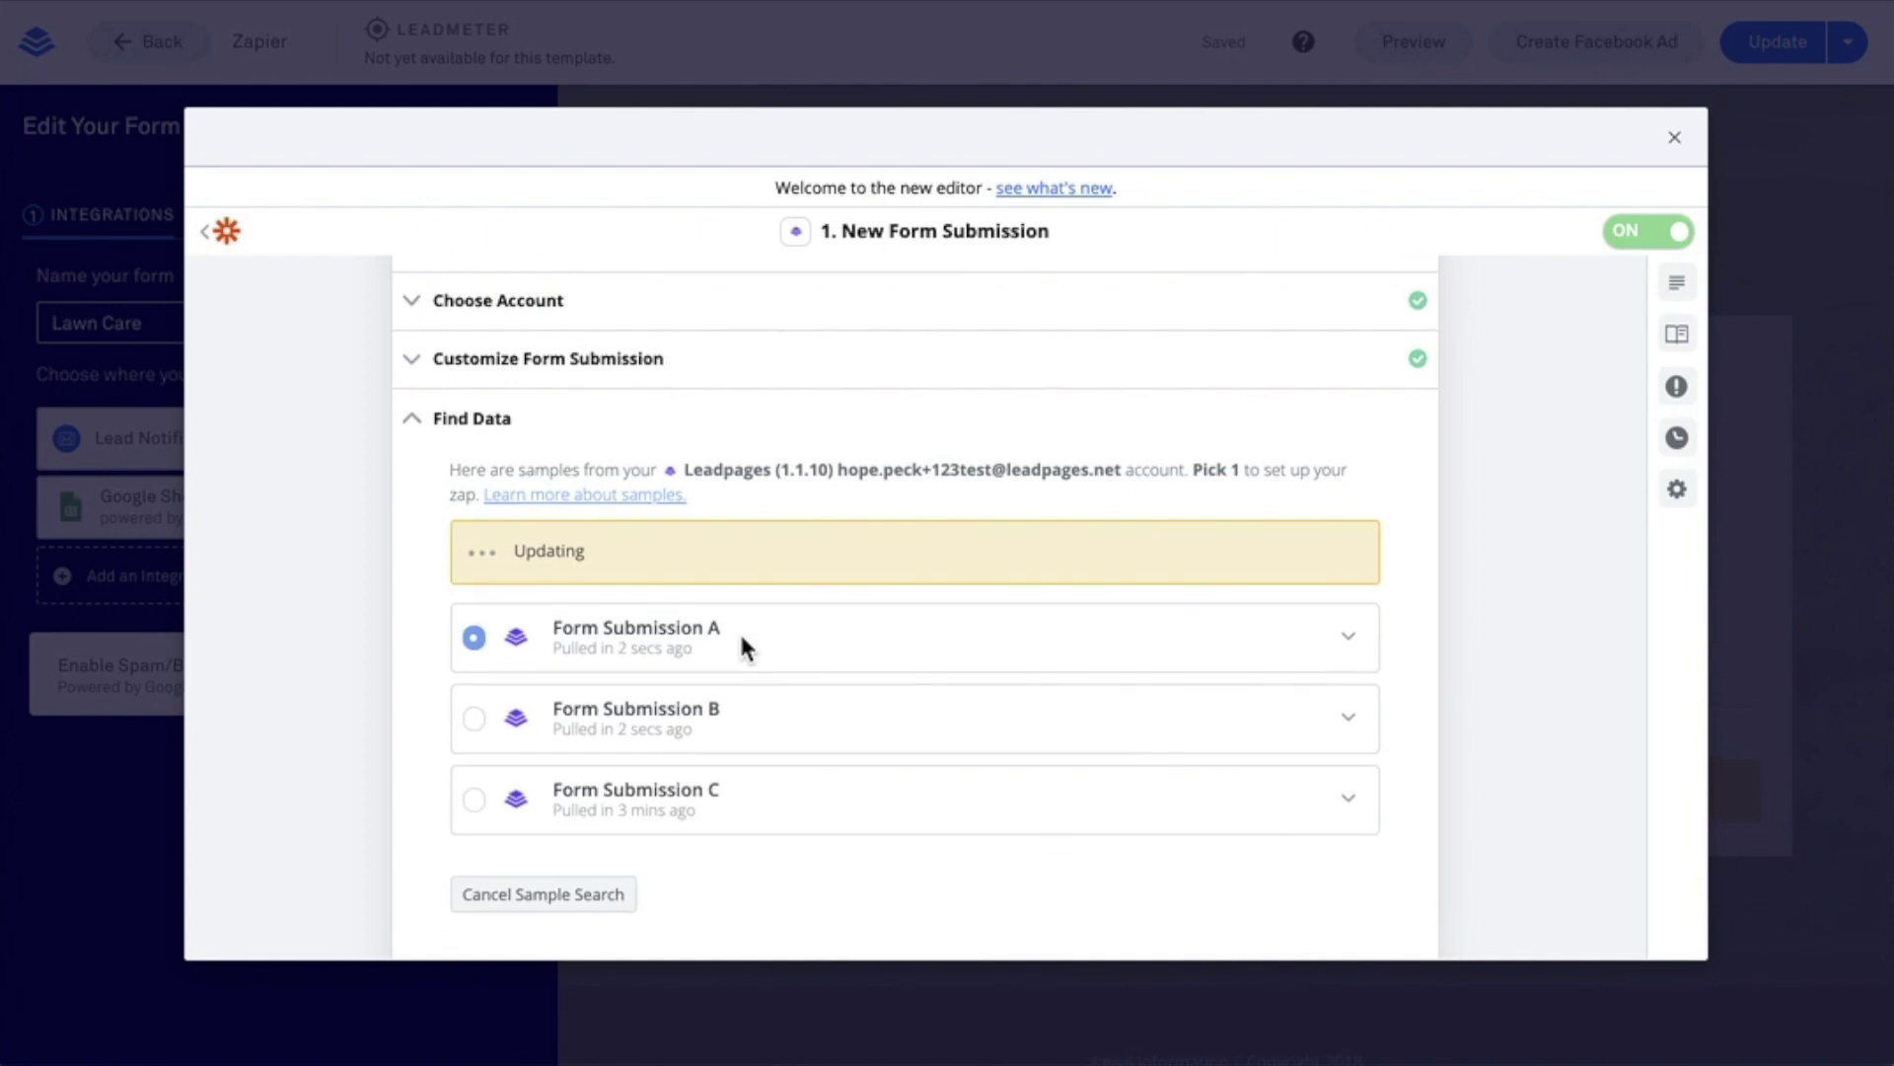
scroll(755, 686, "down", 1)
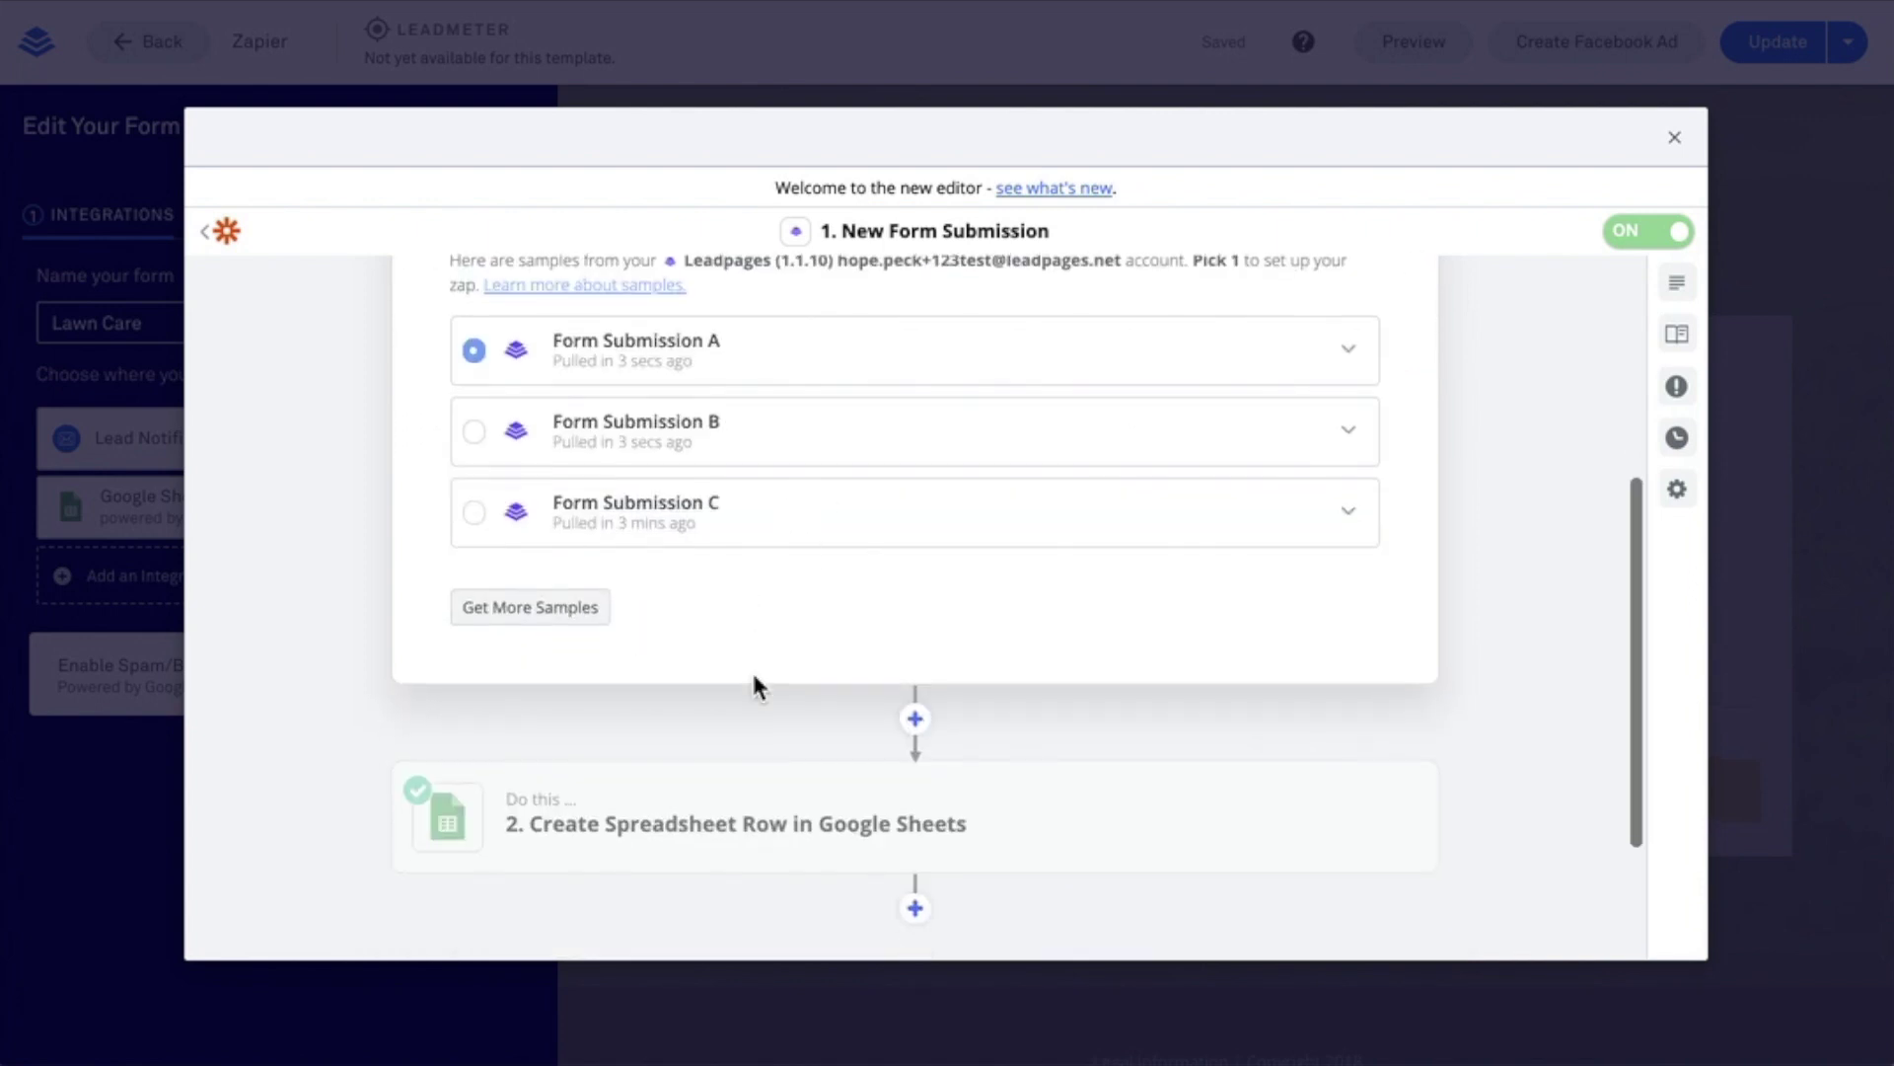
scroll(755, 685, "up", 3)
scroll(754, 686, "down", 3)
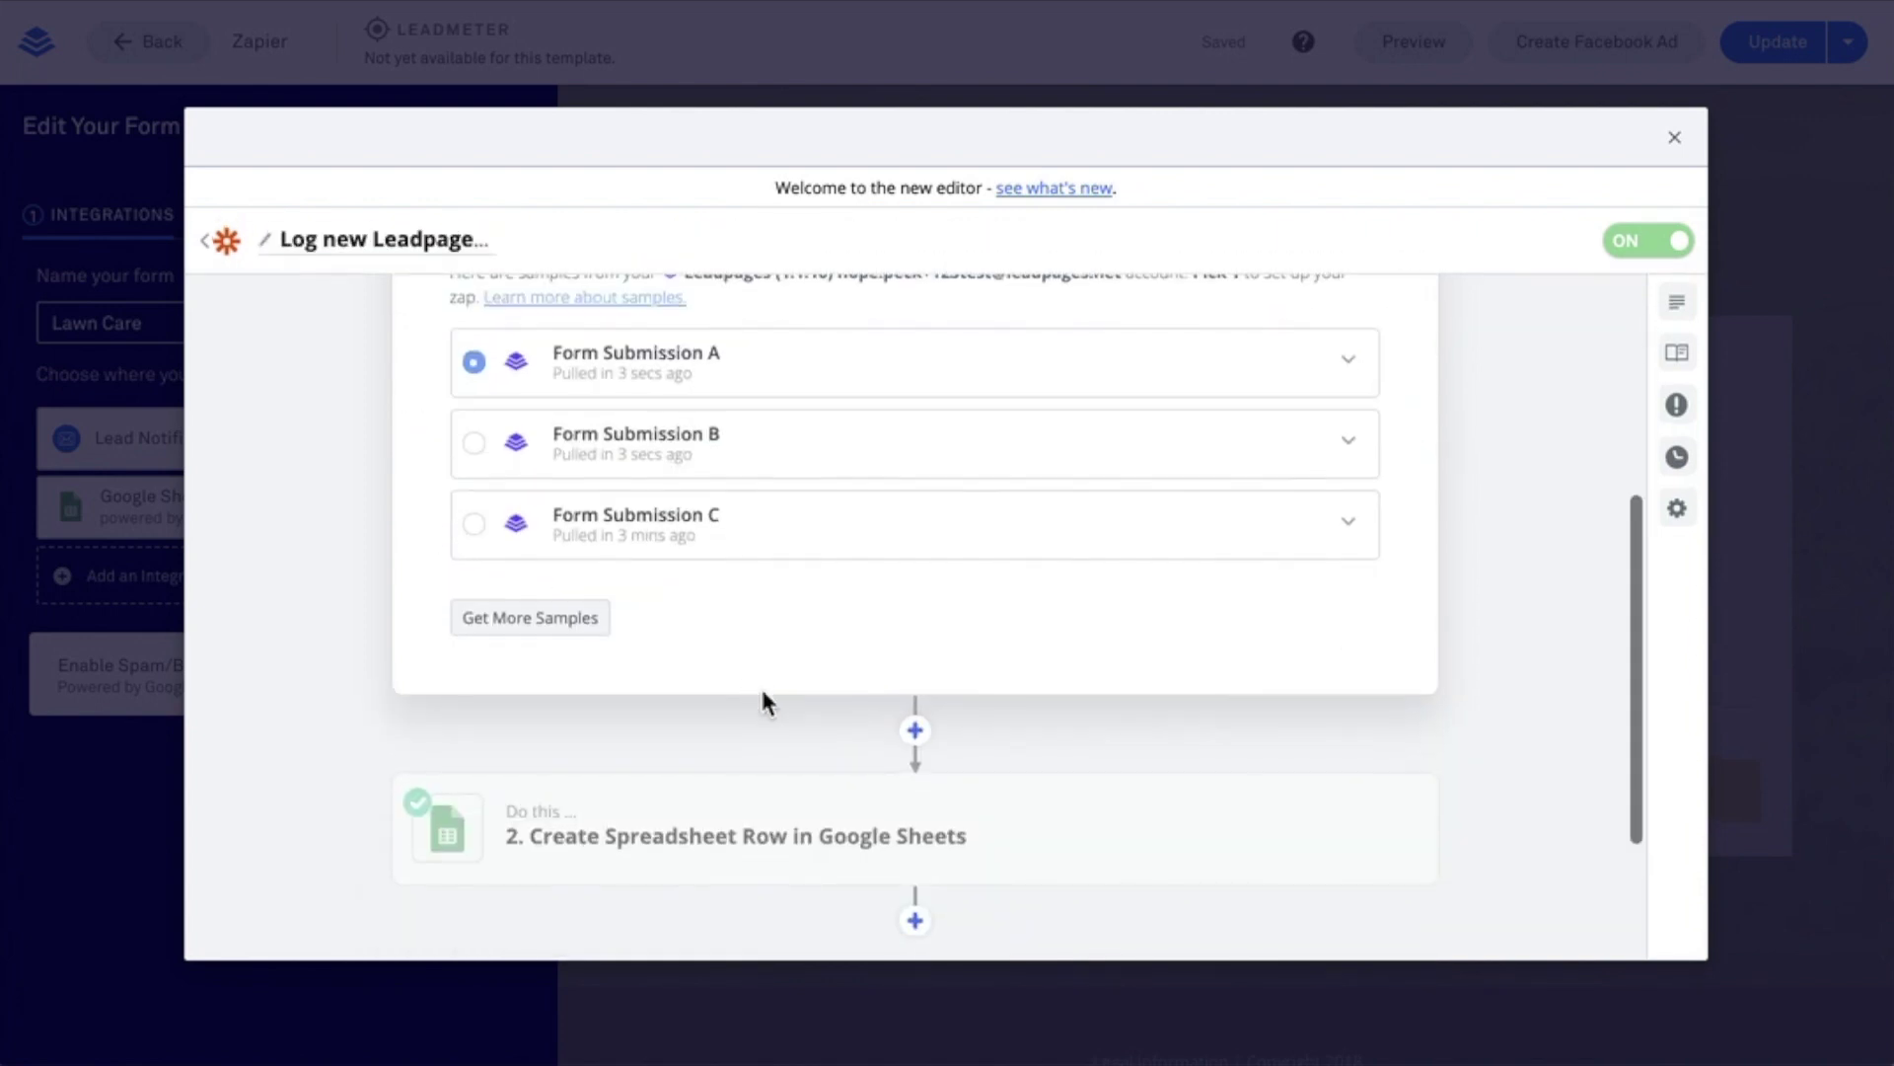
scroll(784, 681, "down", 3)
- Reopen the Leadpages trigger and reconfirm its app and event, account and form submission settings
left_click(789, 691)
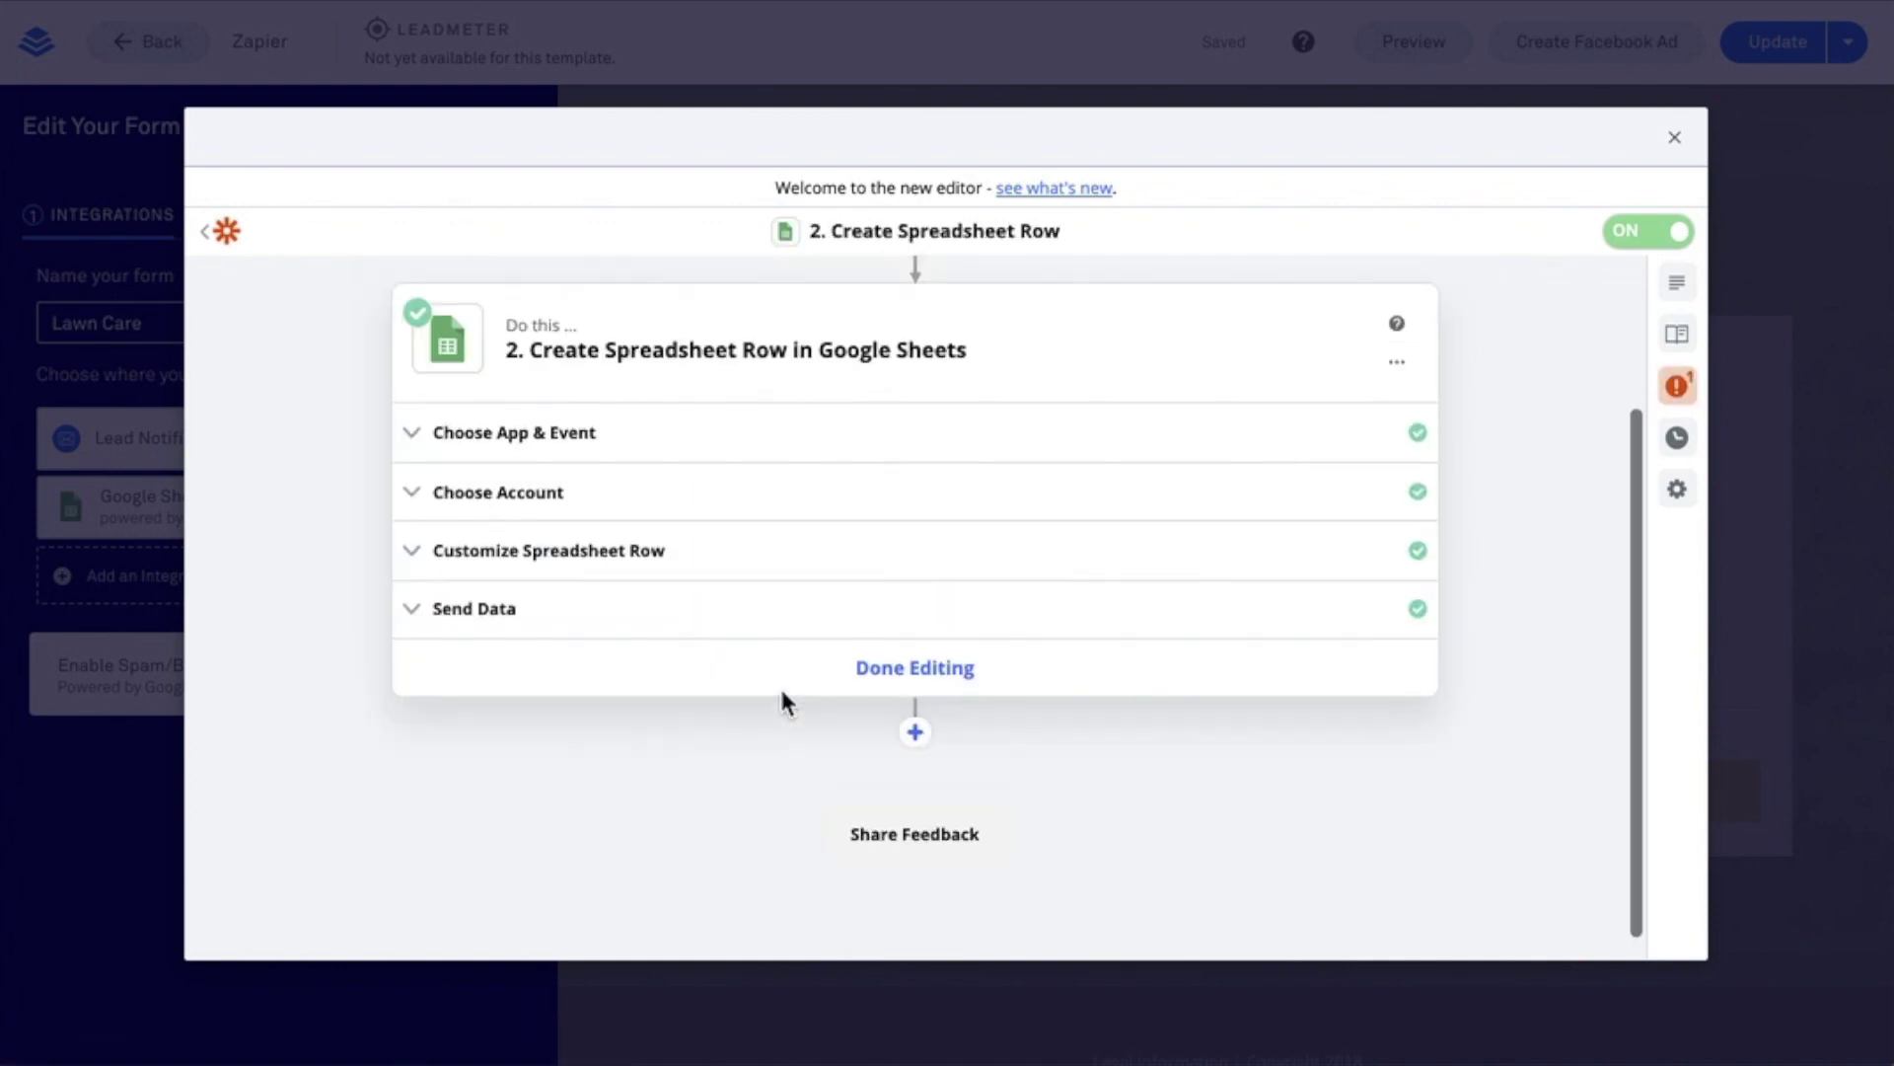
scroll(812, 689, "up", 4)
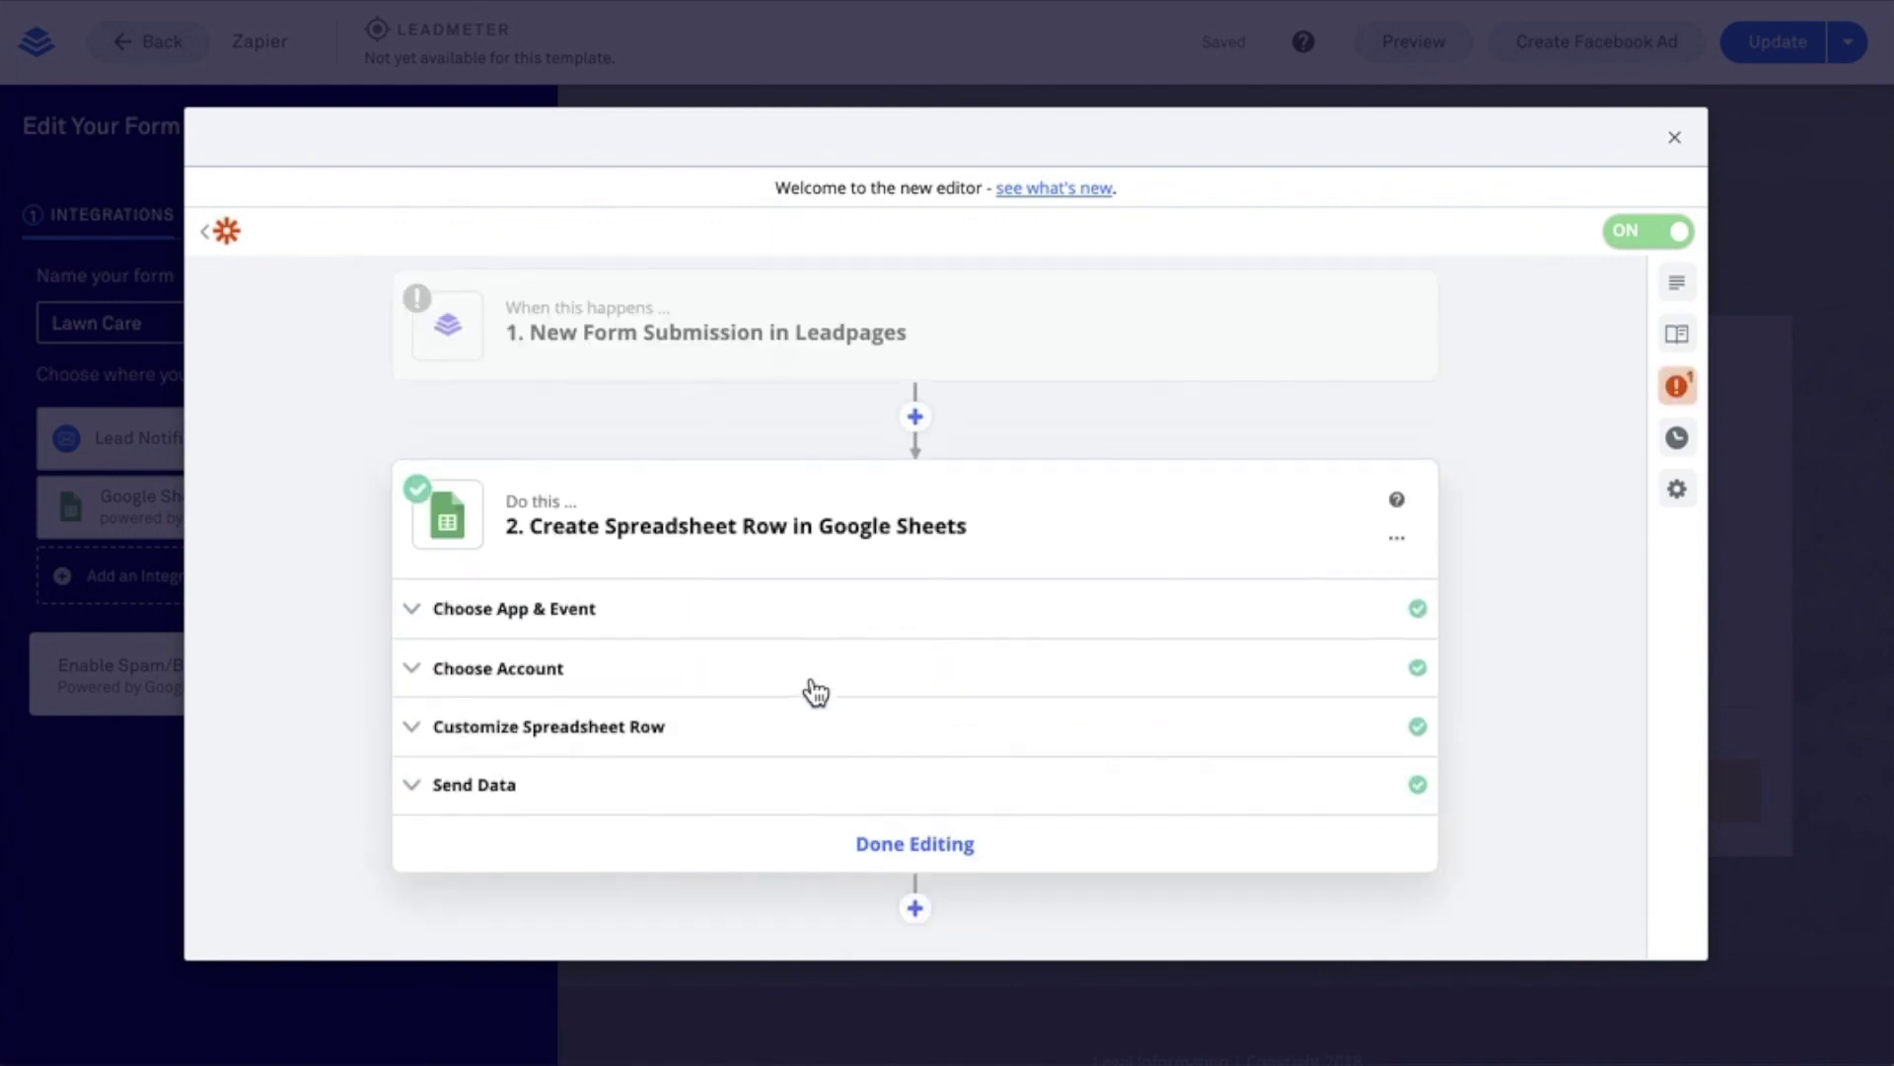
left_click(891, 369)
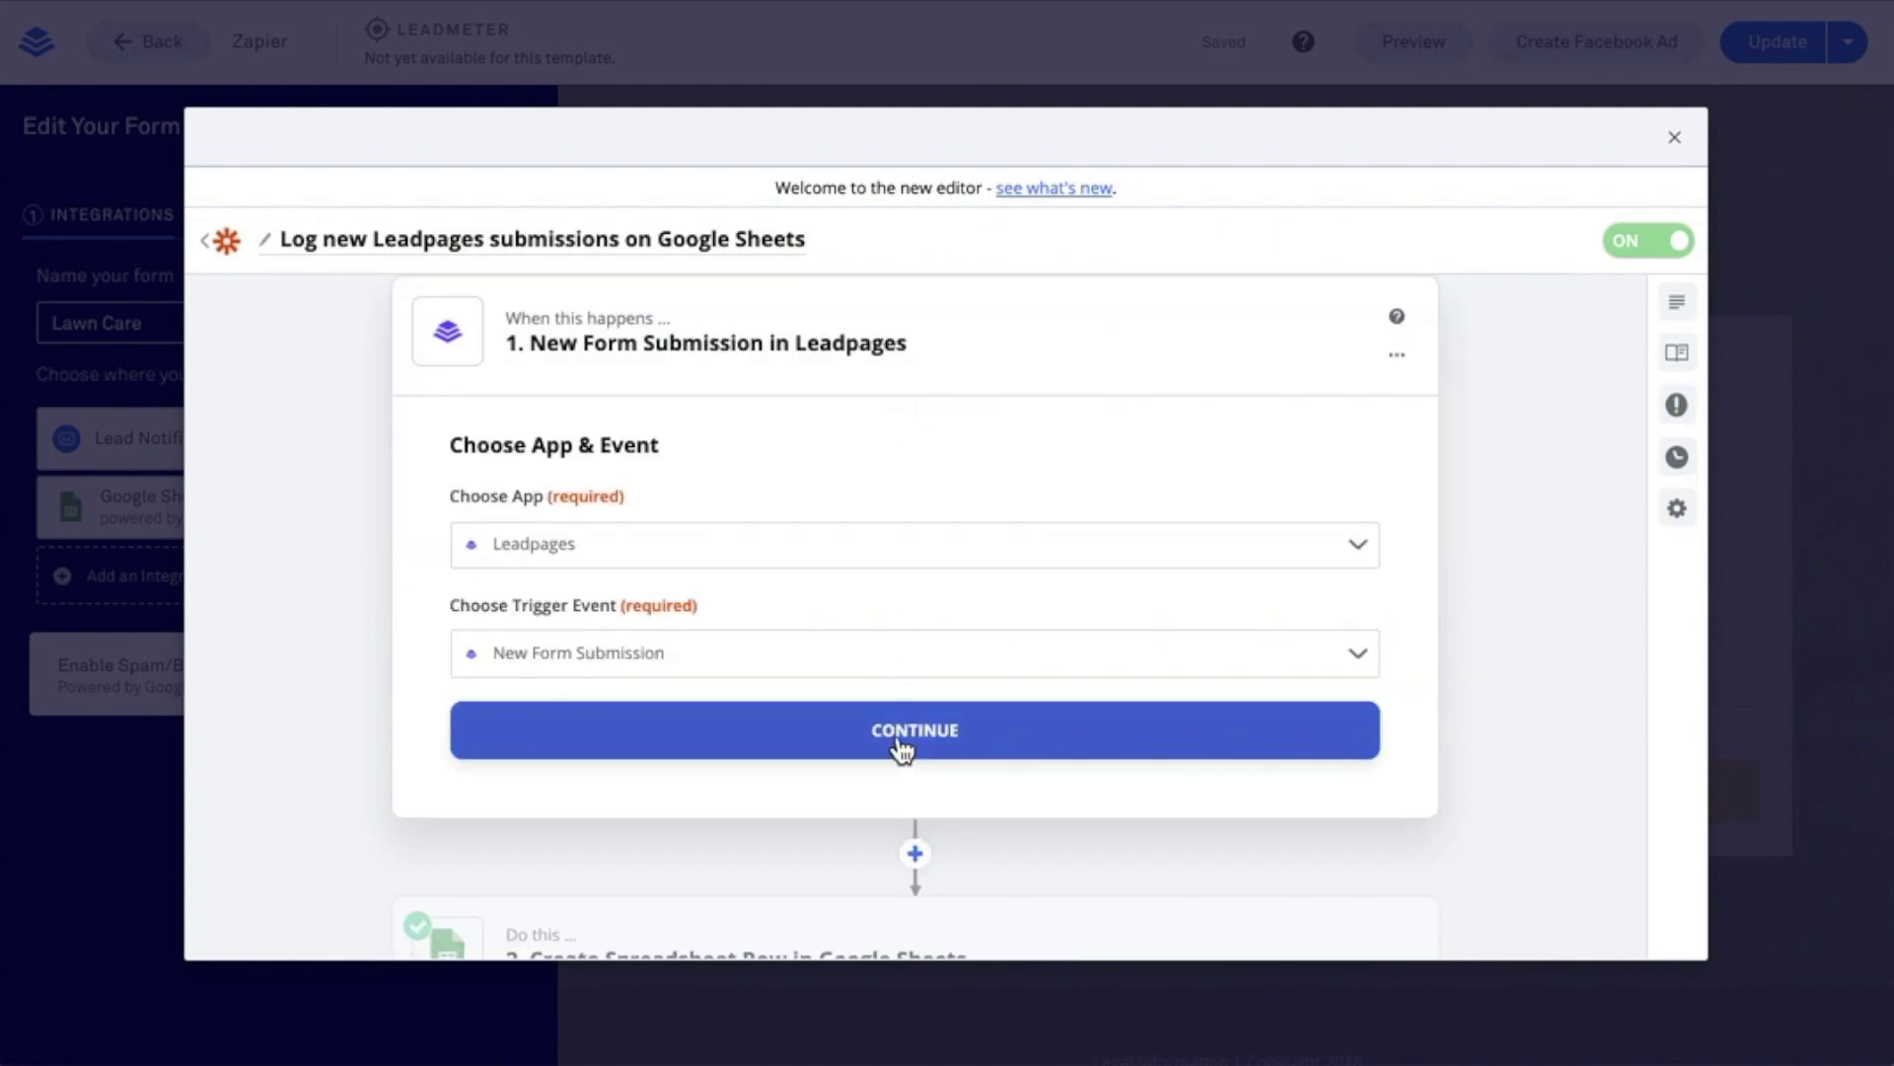
scroll(901, 748, "up", 1)
left_click(901, 748)
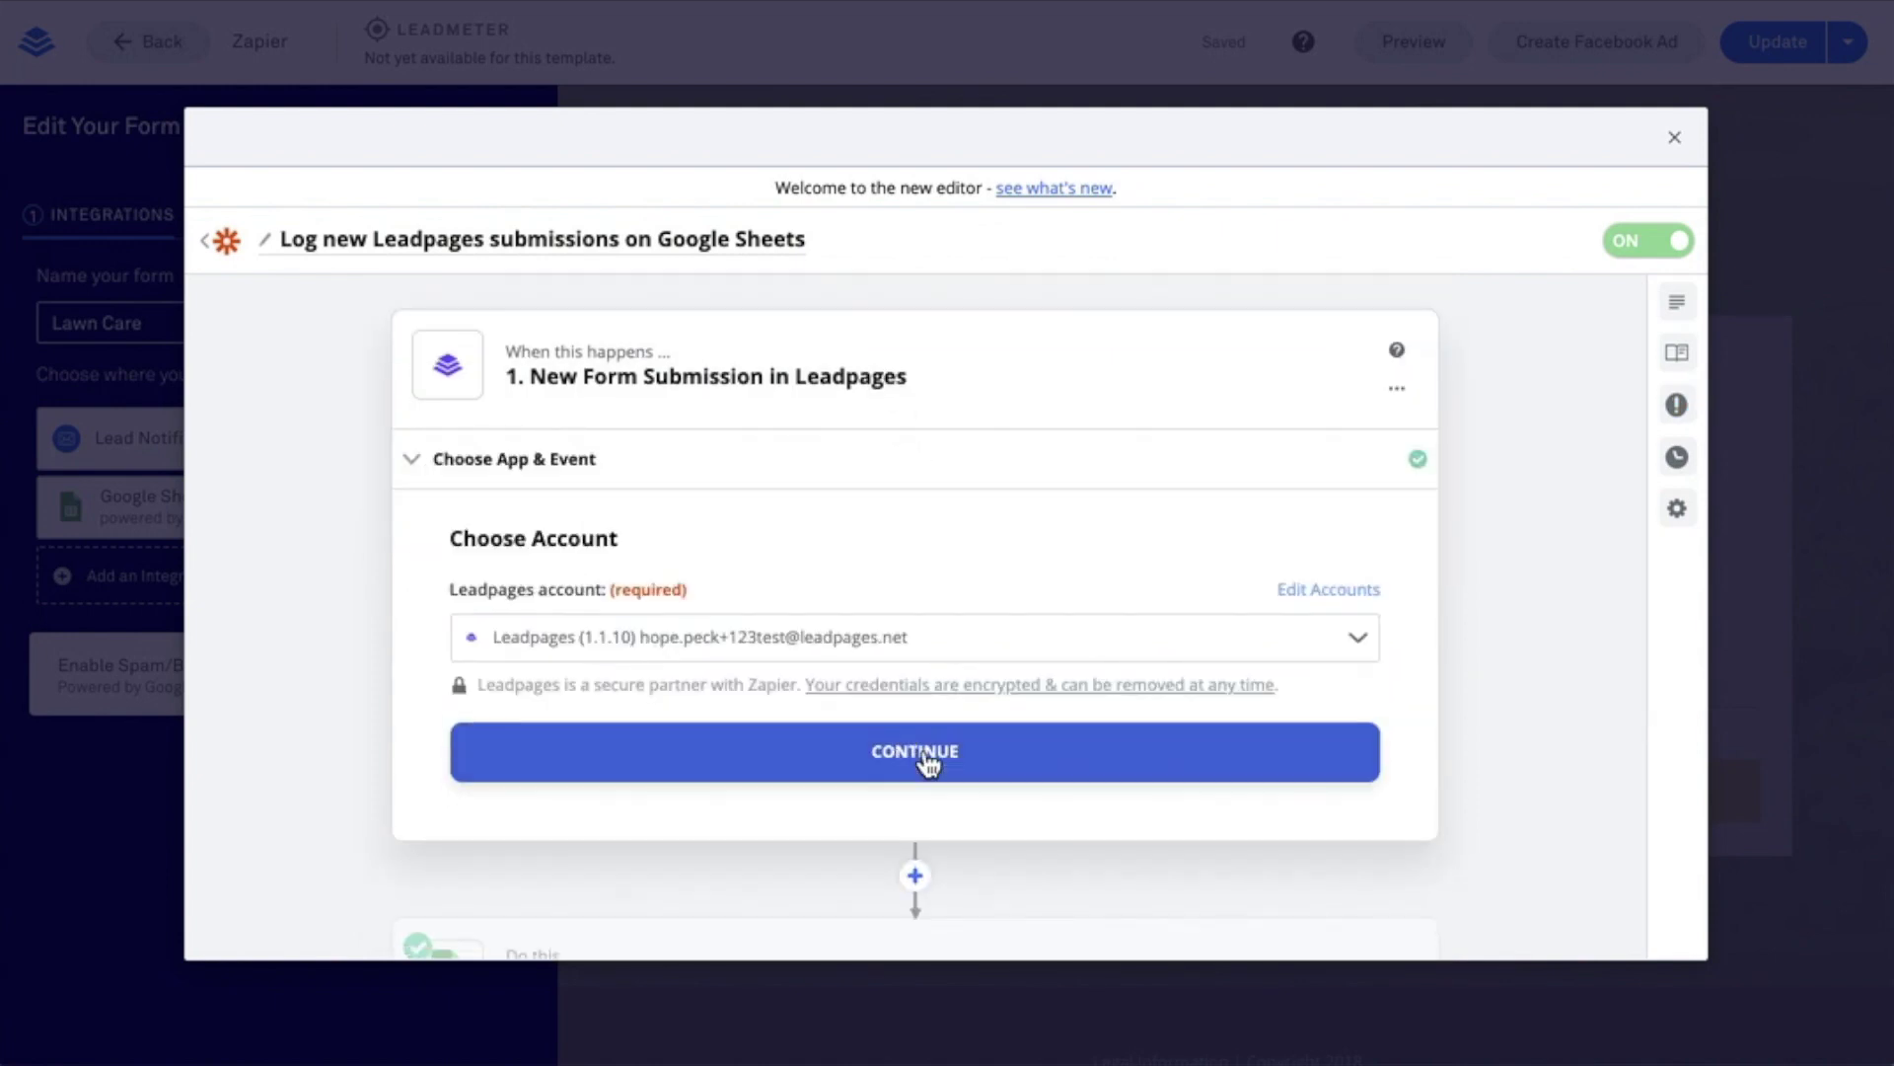
left_click(938, 761)
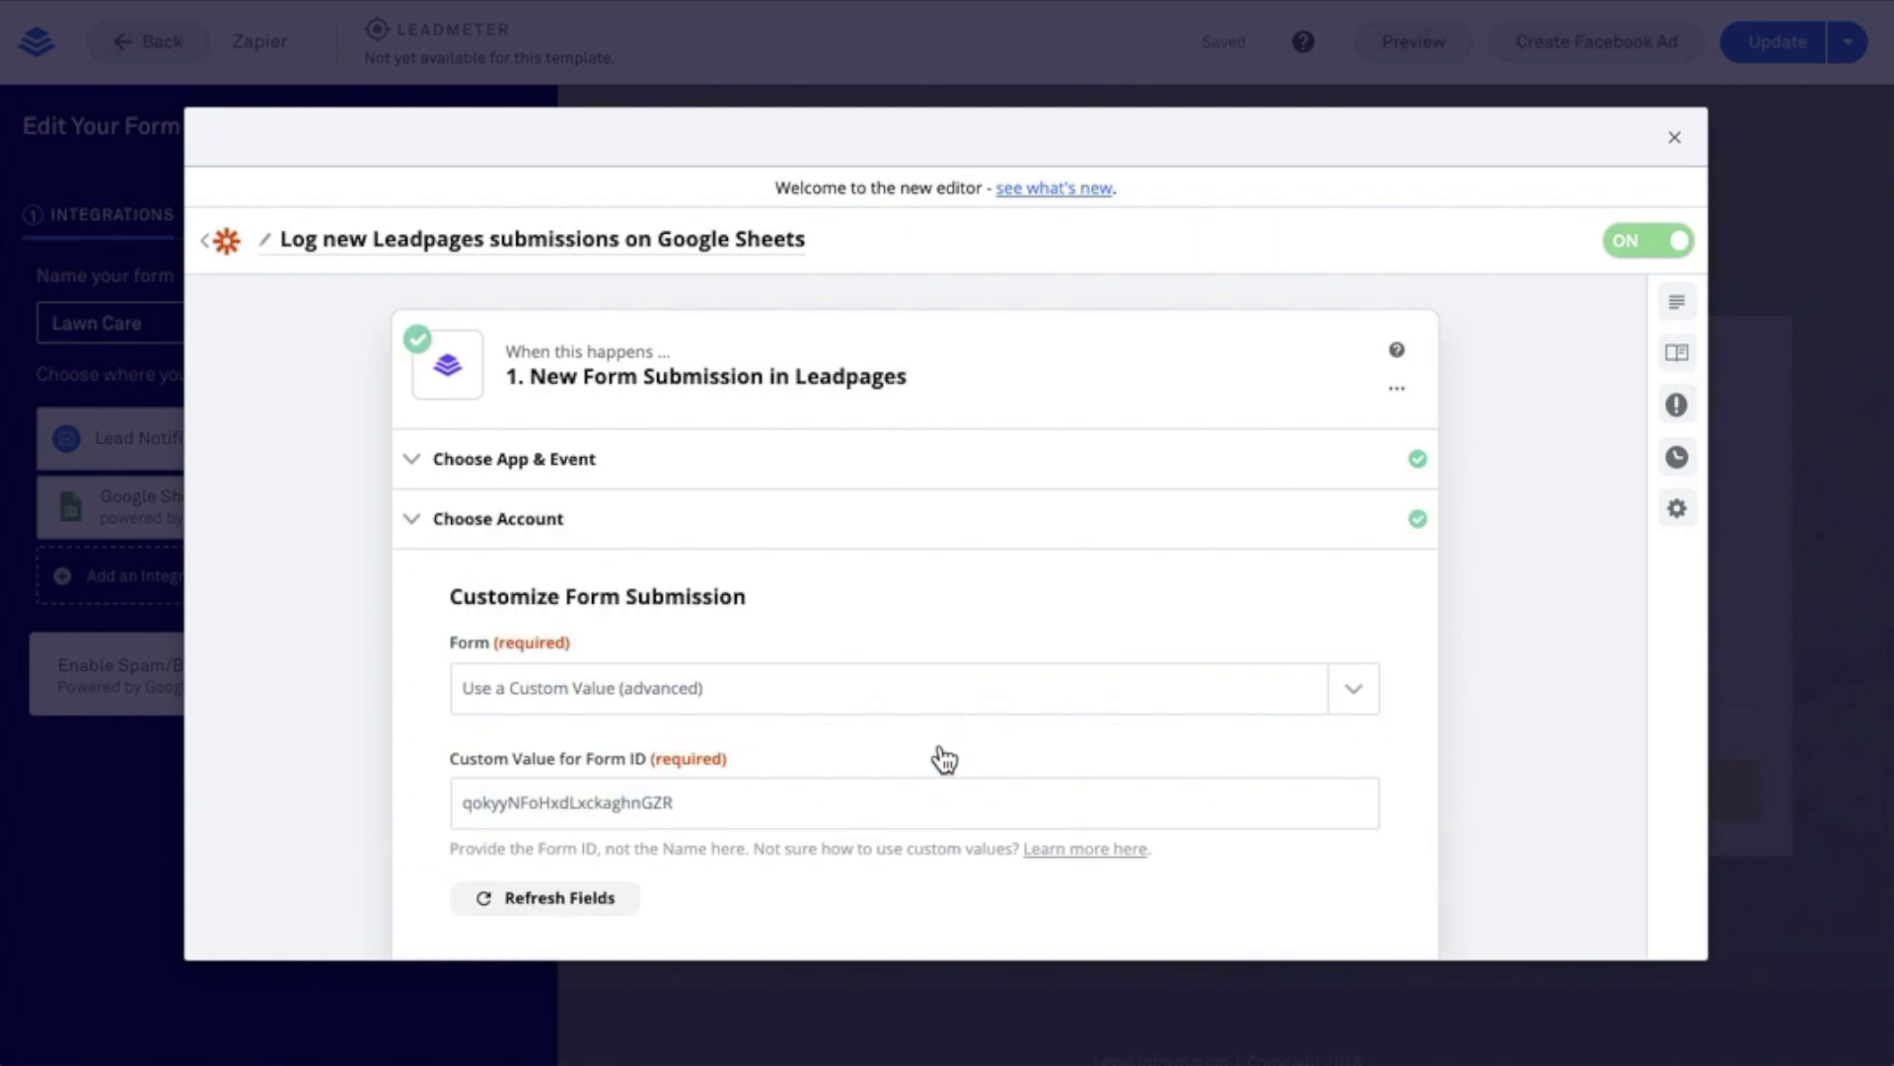
scroll(939, 719, "down", 5)
left_click(926, 685)
- Edit the Create Spreadsheet Row action and refresh the fields of the Client List worksheet
mouse_move(972, 516)
left_click(1360, 541)
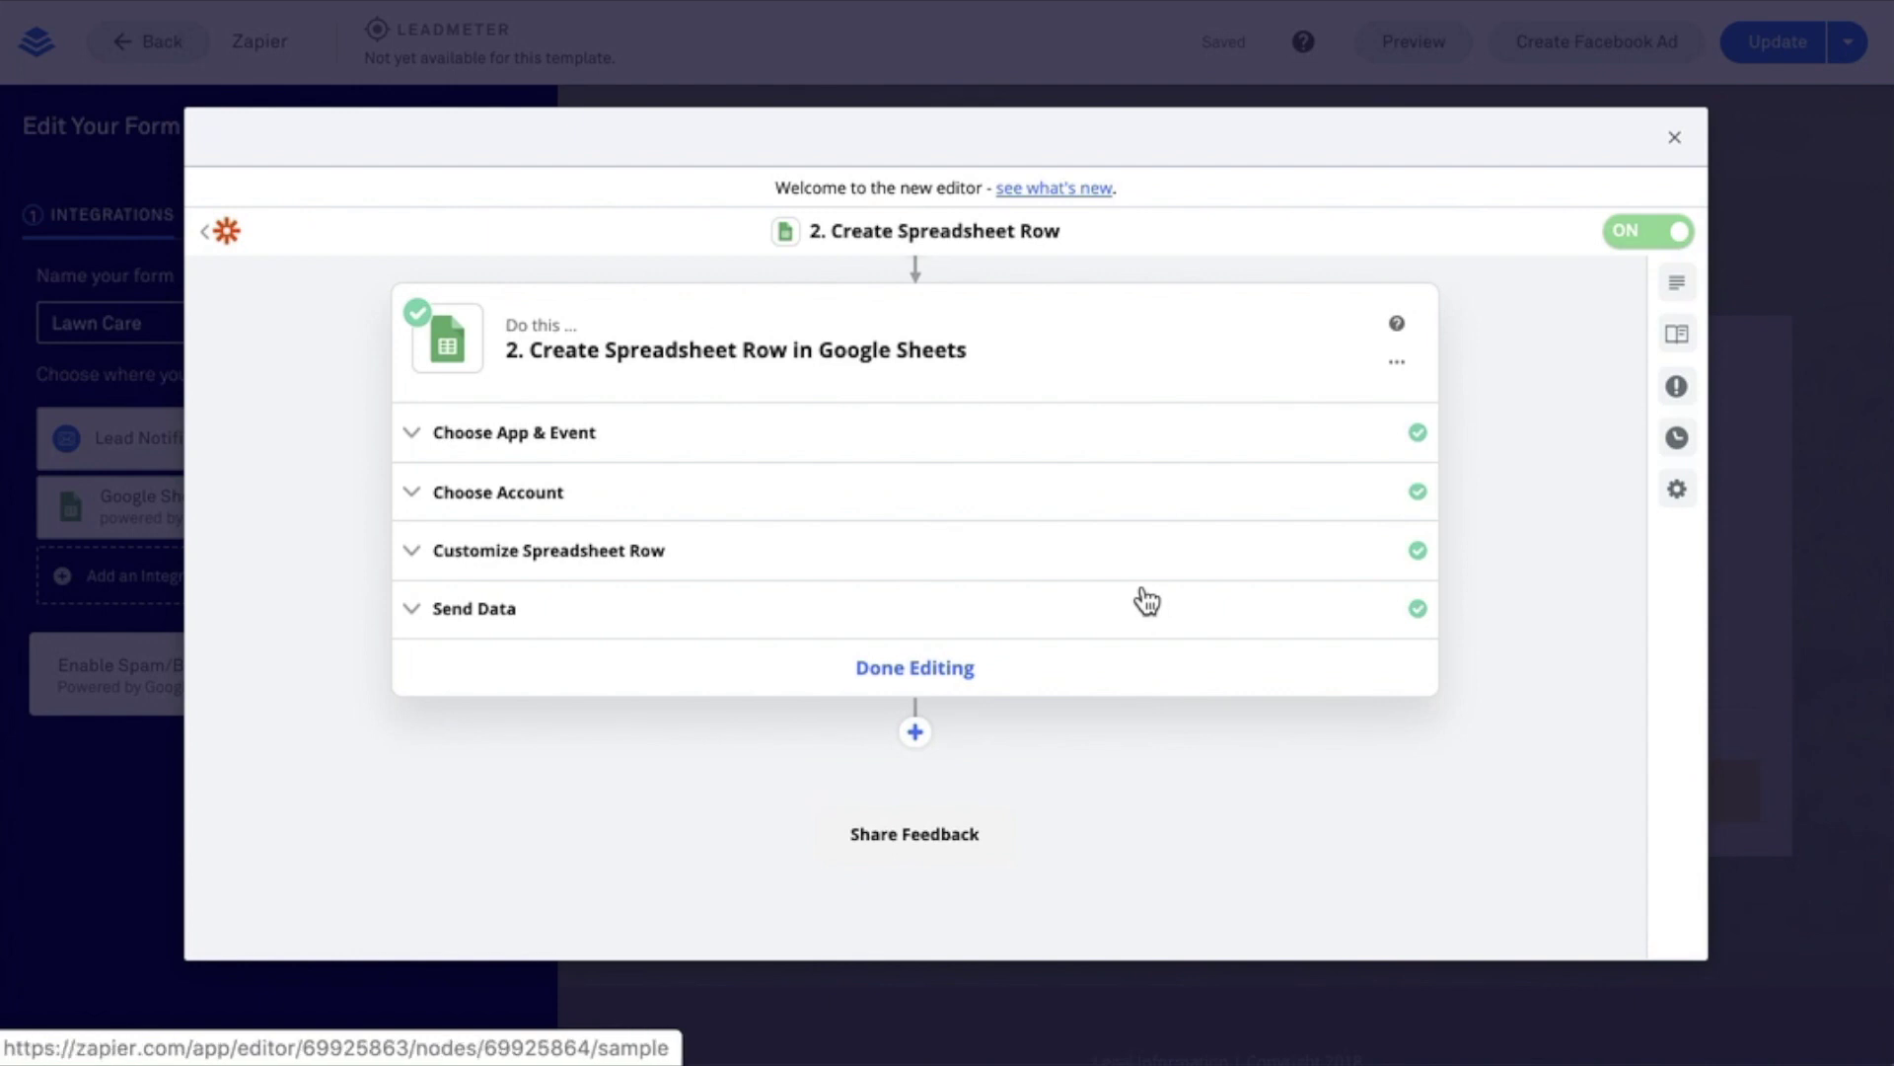
left_click(803, 448)
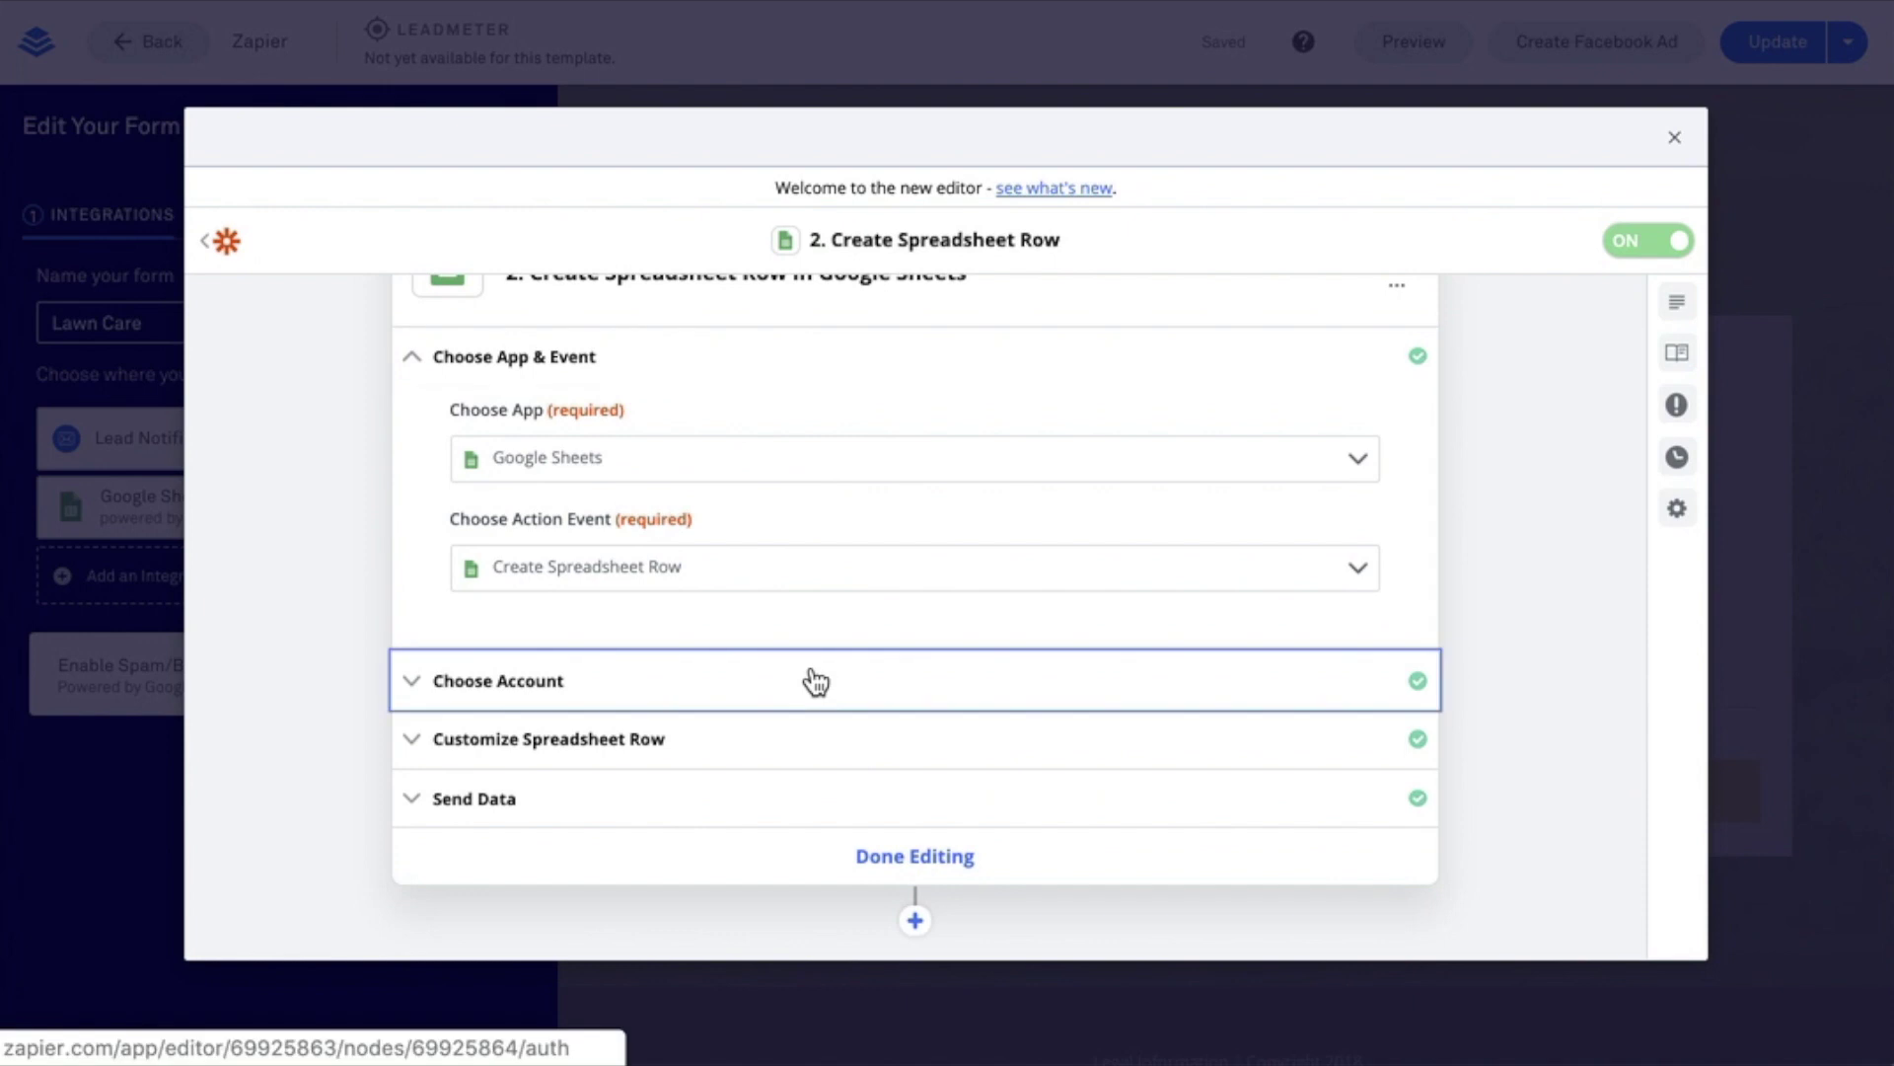
left_click(815, 681)
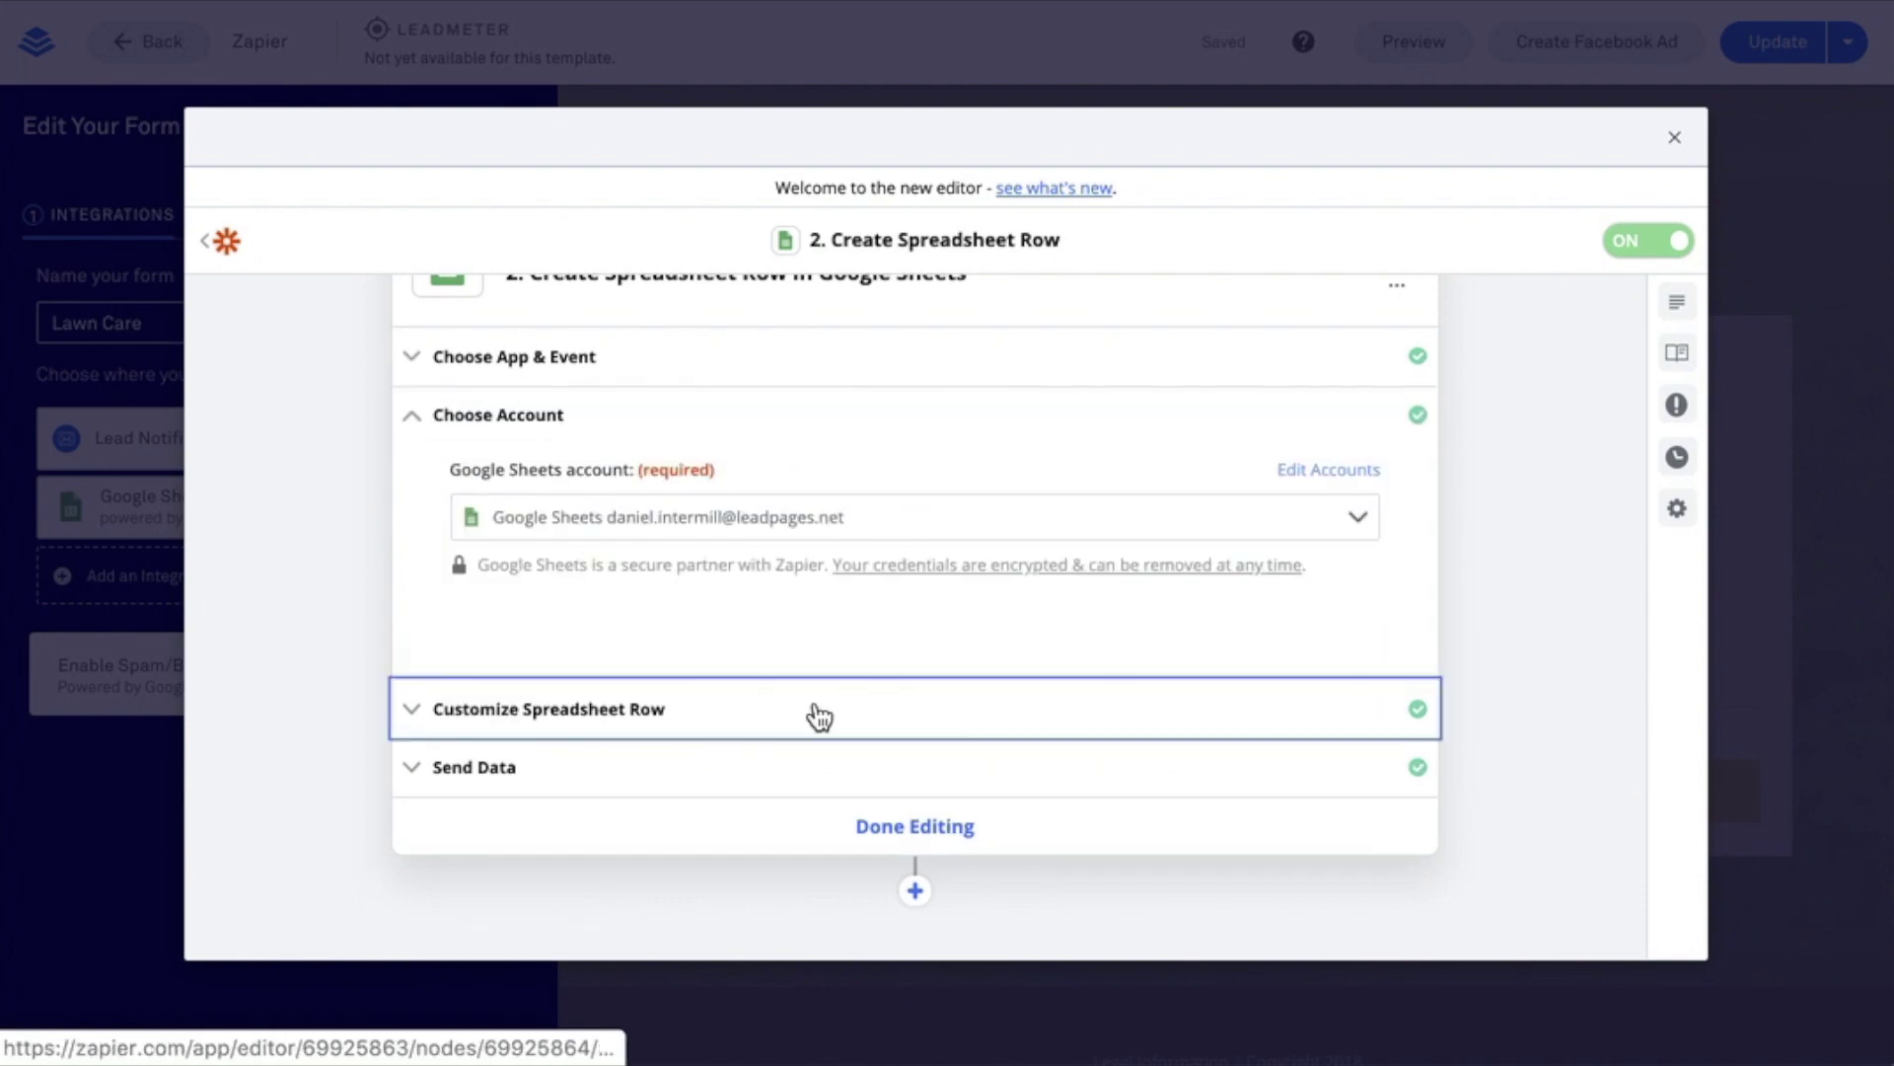
left_click(827, 715)
scroll(789, 631, "down", 3)
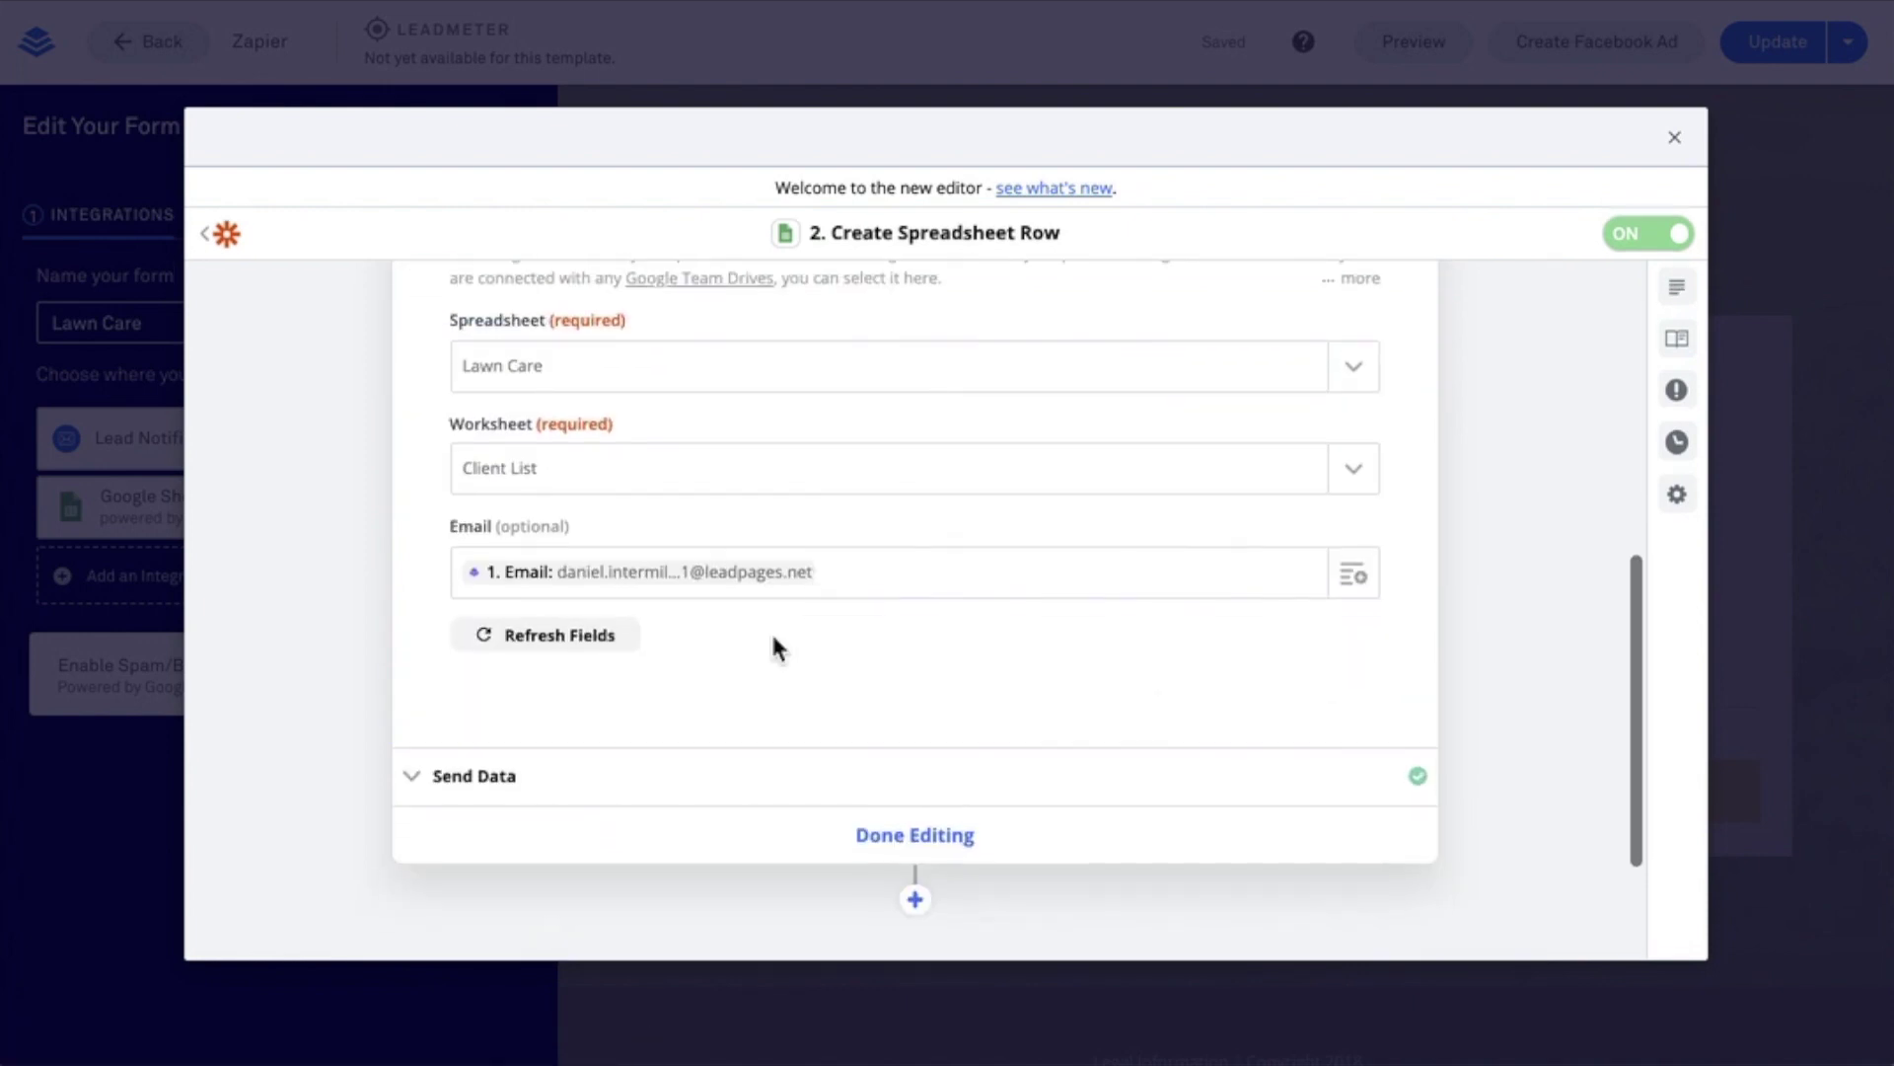
left_click(605, 636)
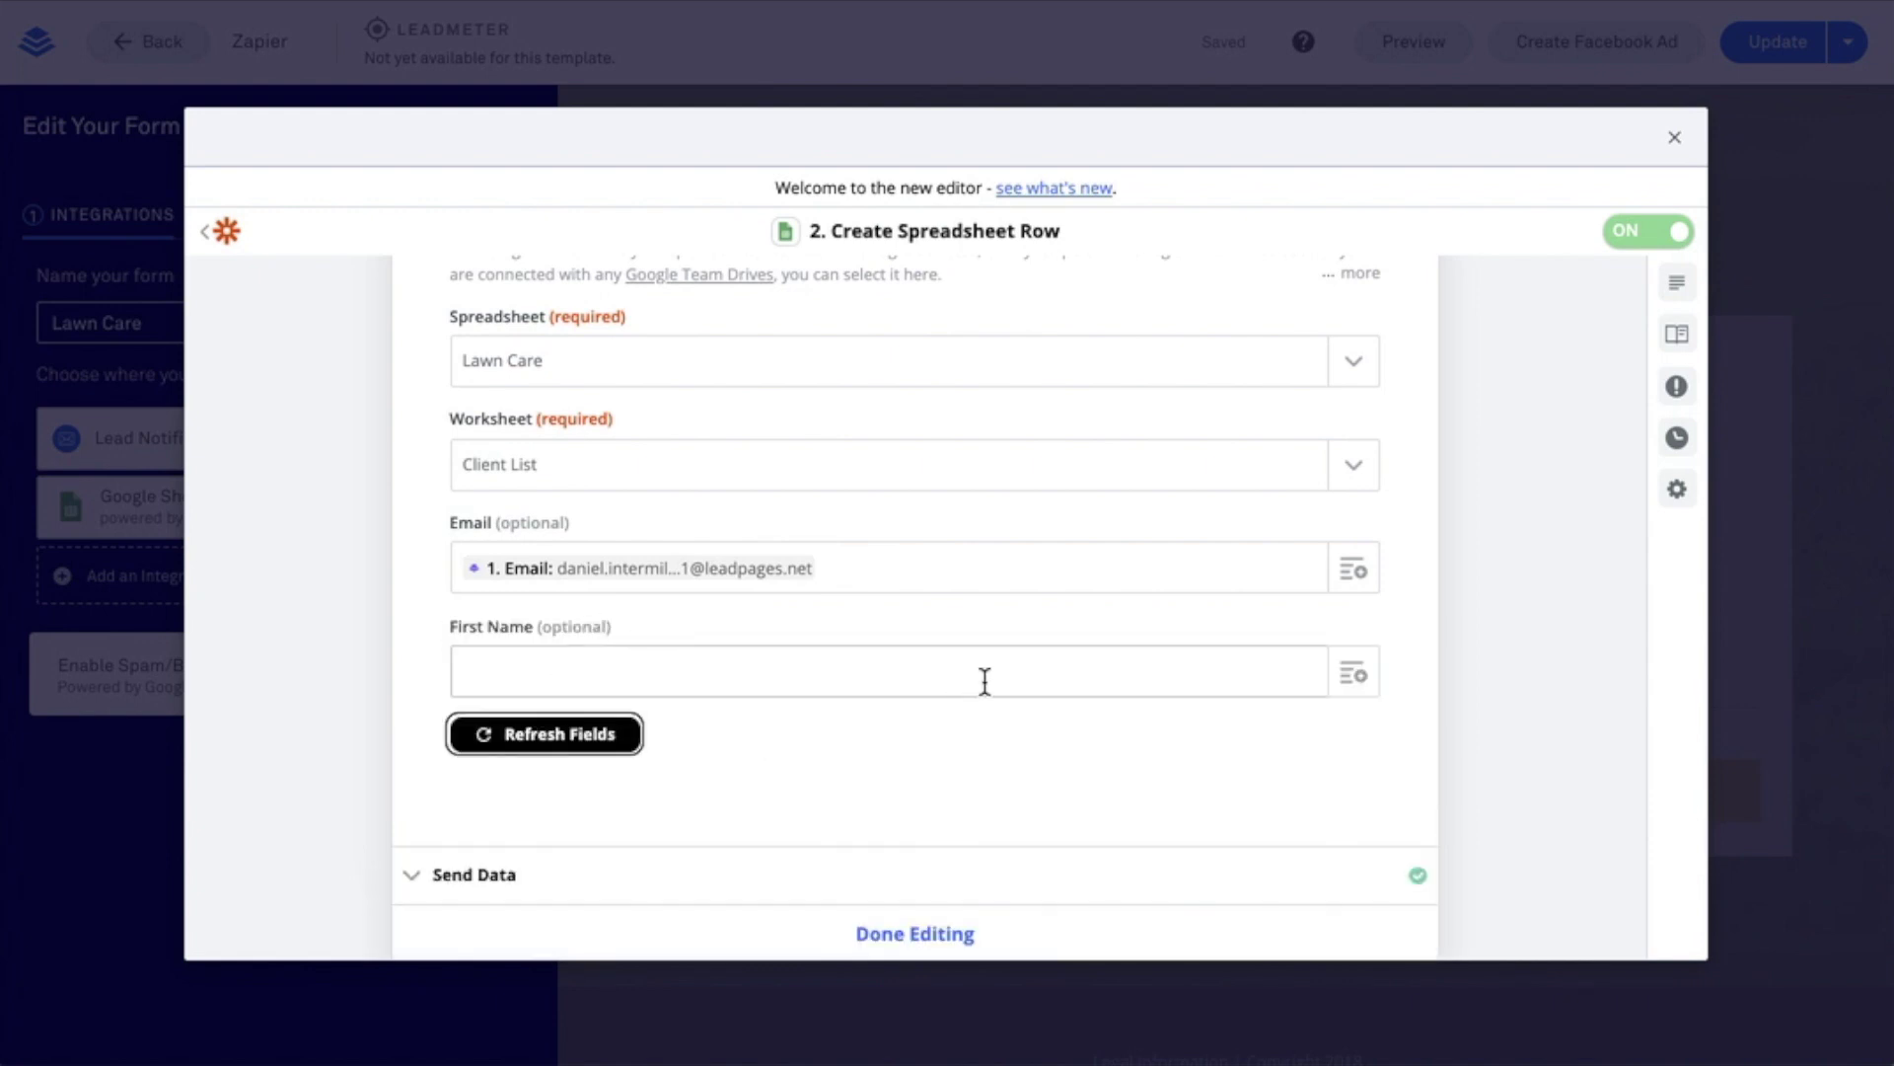
- Map the worksheet's First Name field to the First Name value of the form submission and continue to the data test
left_click(1359, 679)
scroll(1155, 820, "down", 2)
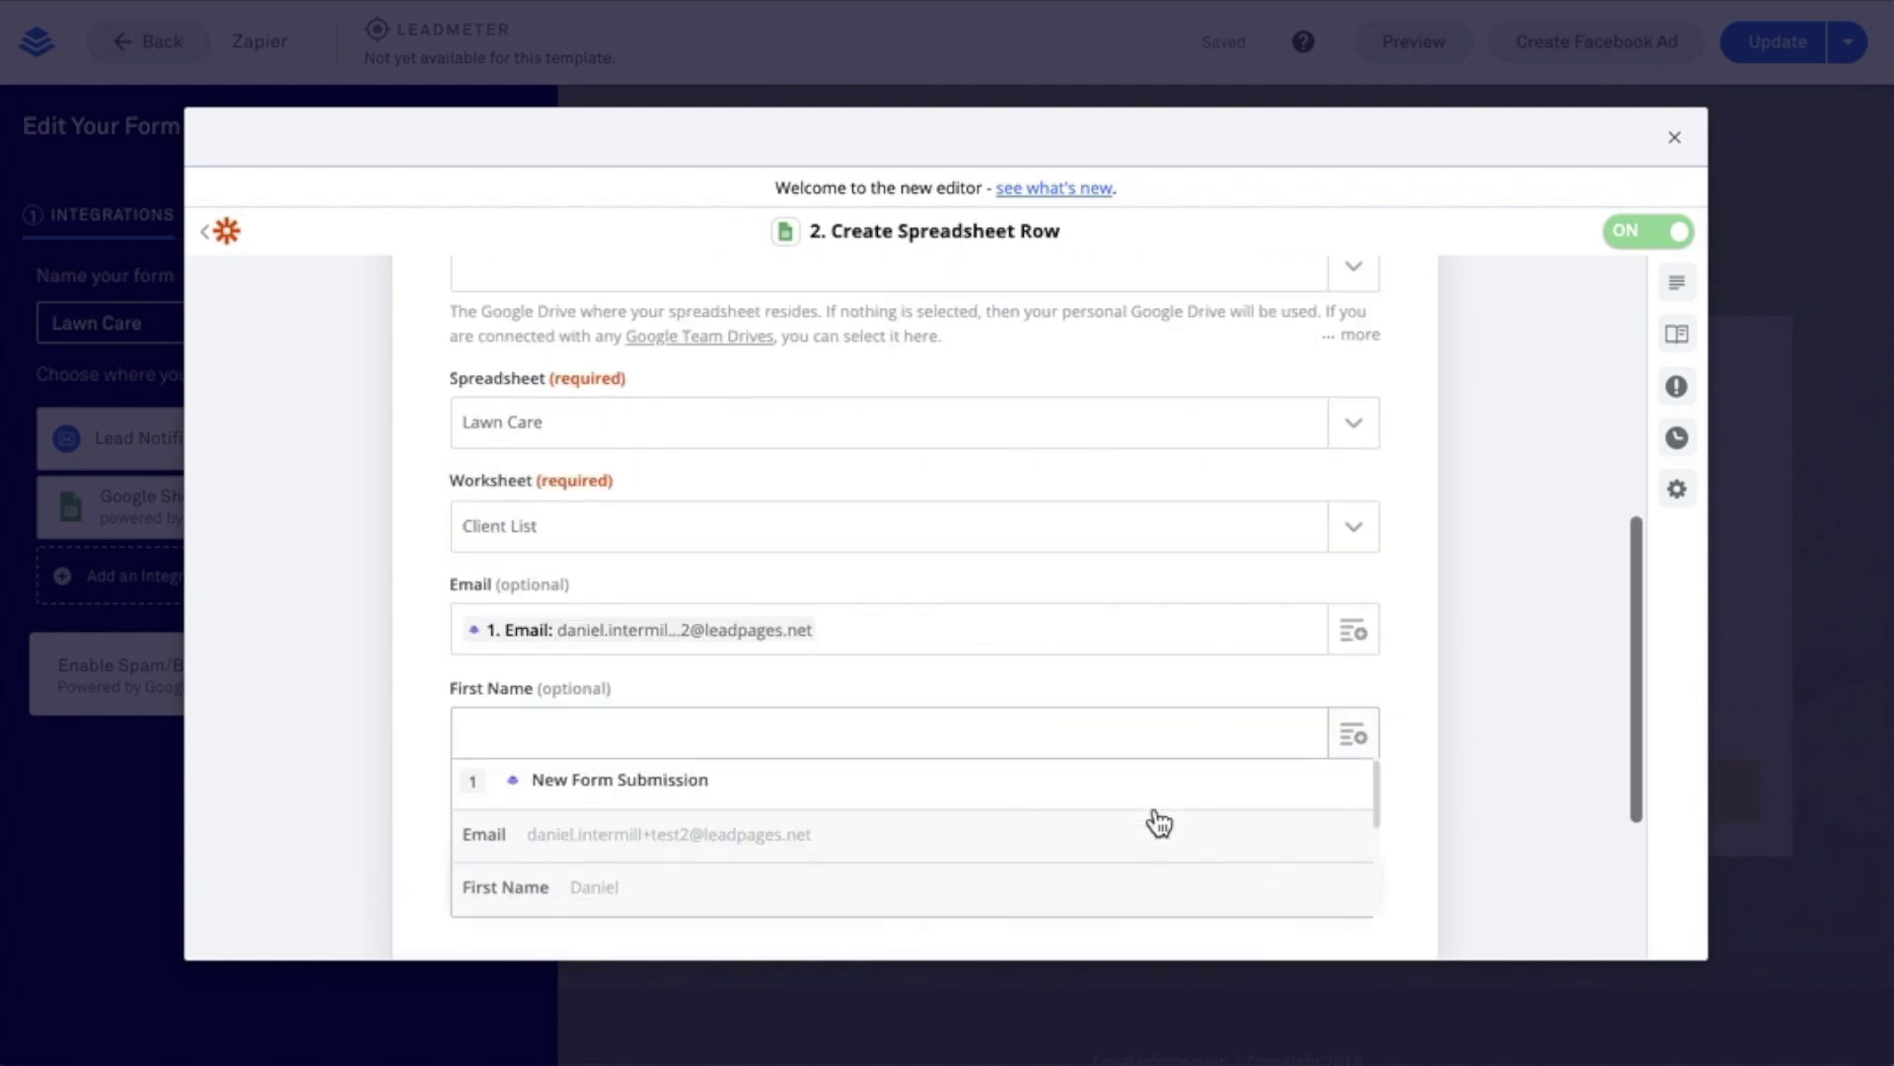
left_click(933, 841)
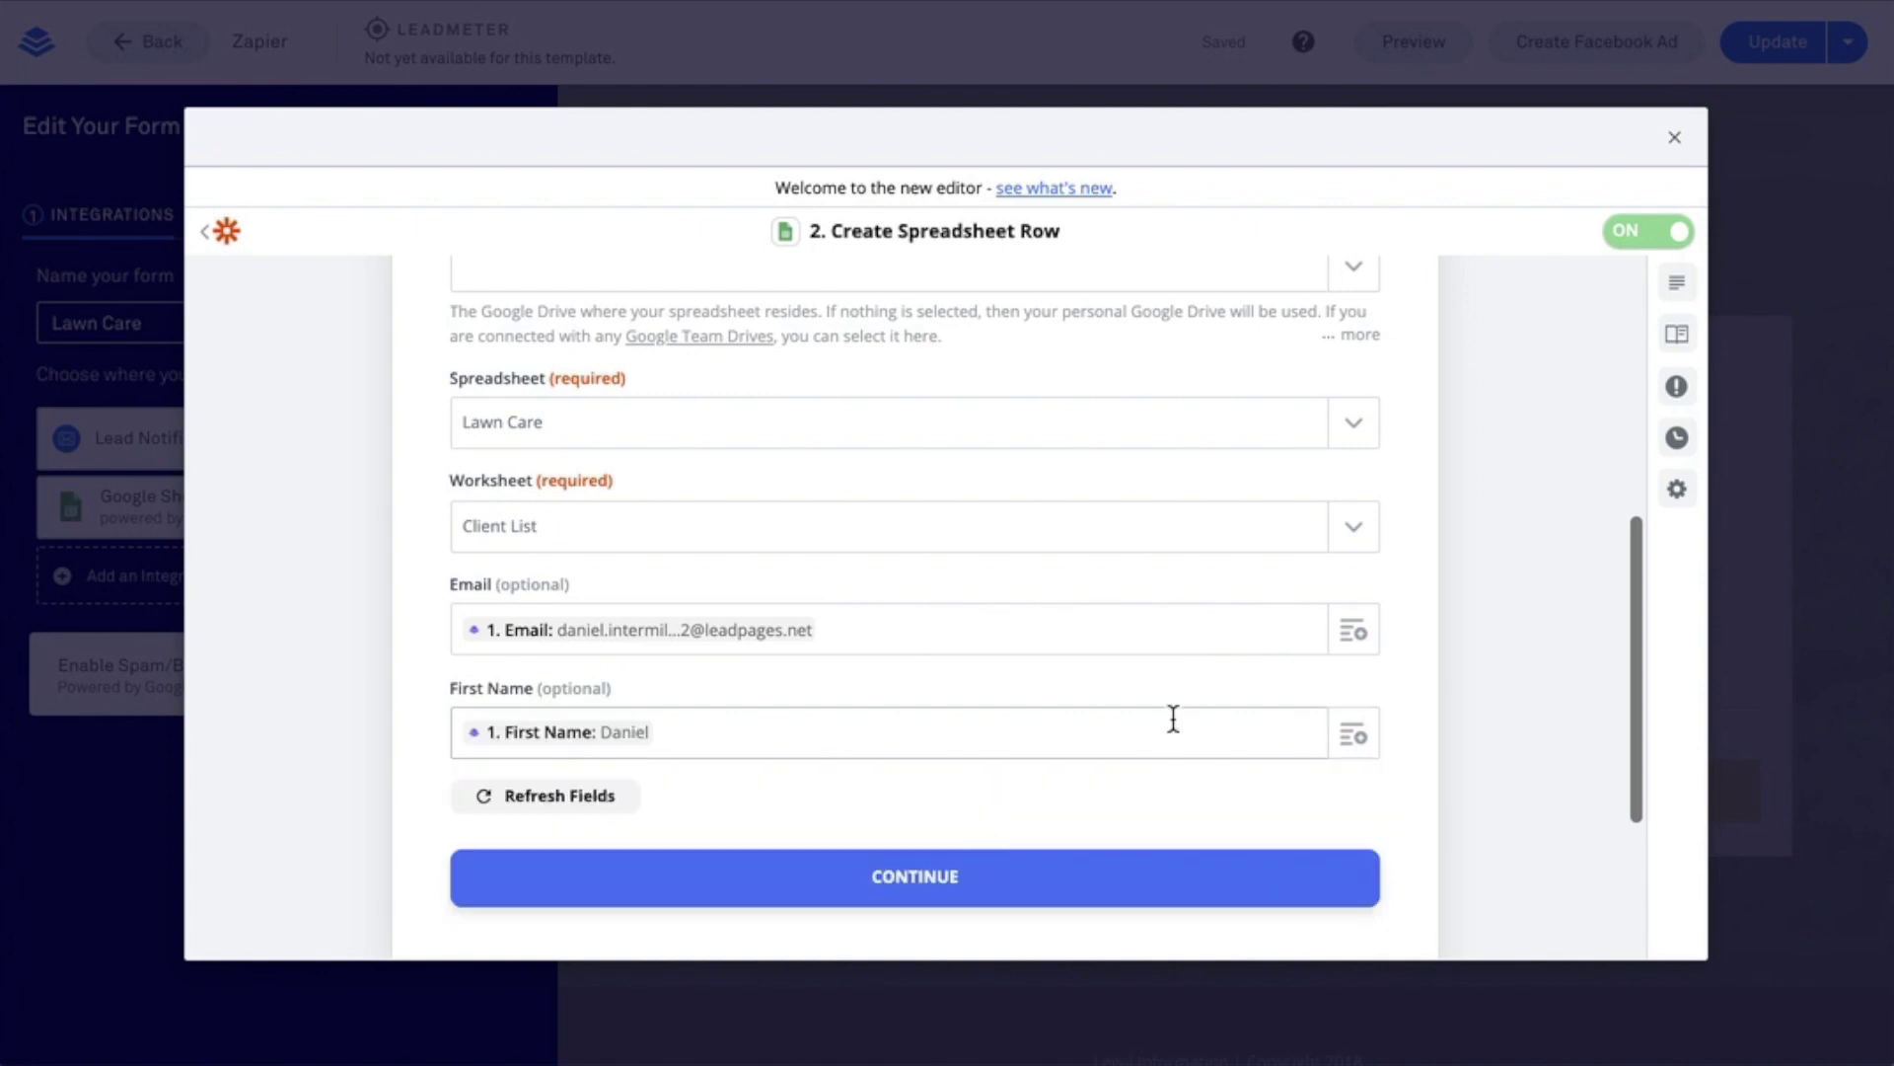
scroll(1070, 808, "down", 2)
left_click(982, 712)
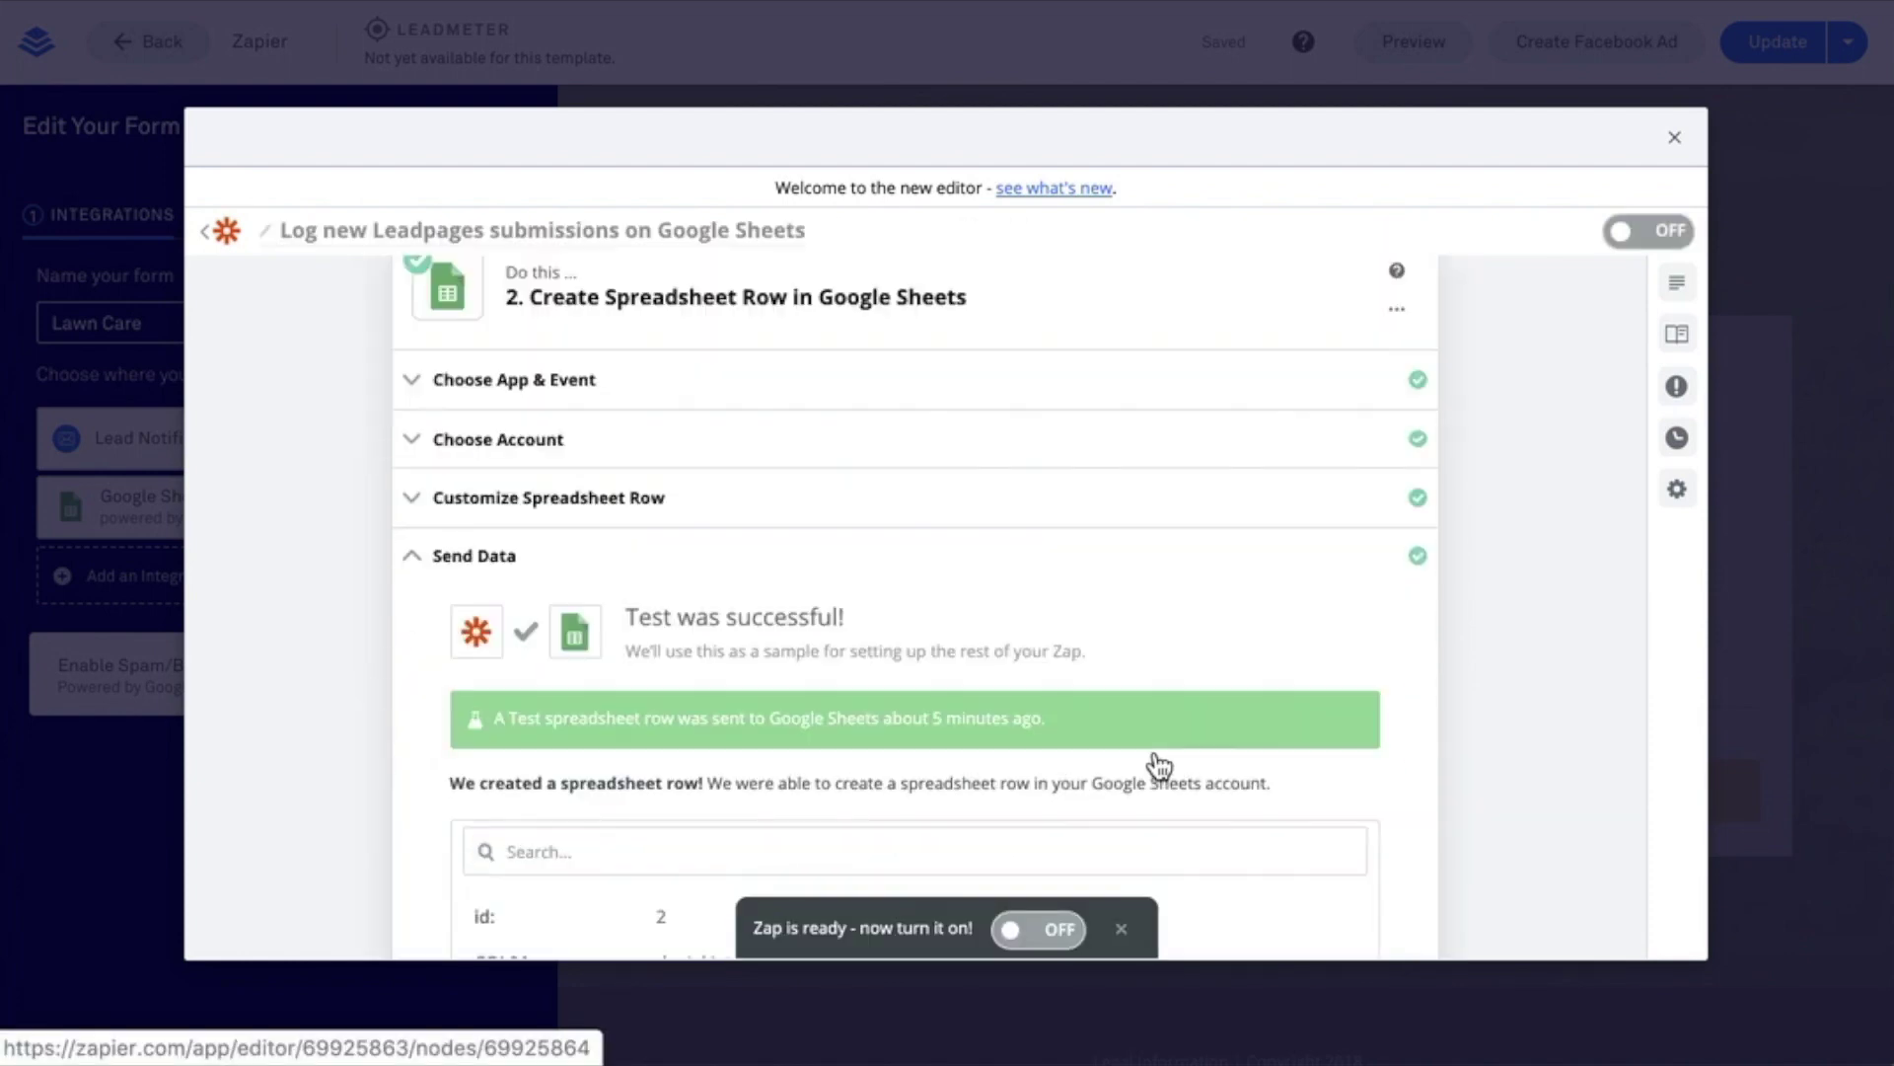
- Retest the Create Spreadsheet Row action and turn the Zap on
scroll(918, 728, "down", 3)
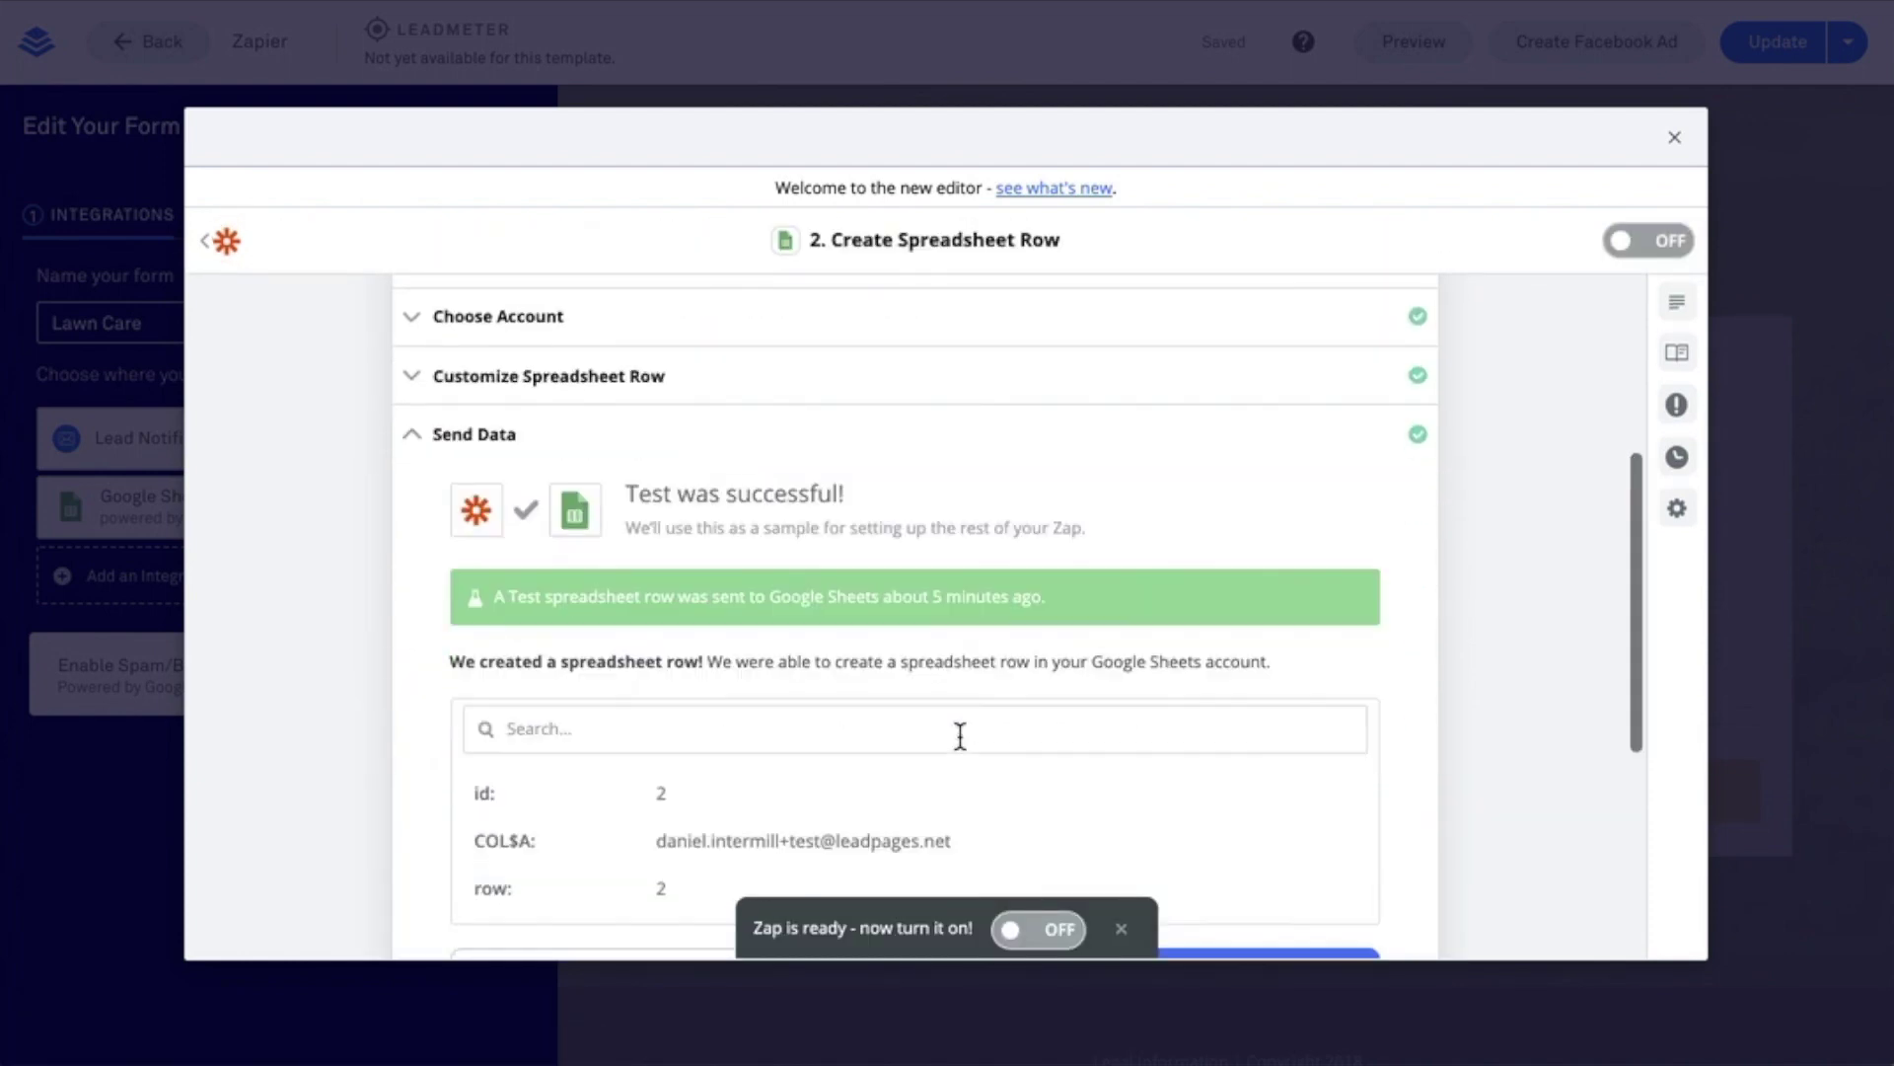
scroll(960, 736, "down", 1)
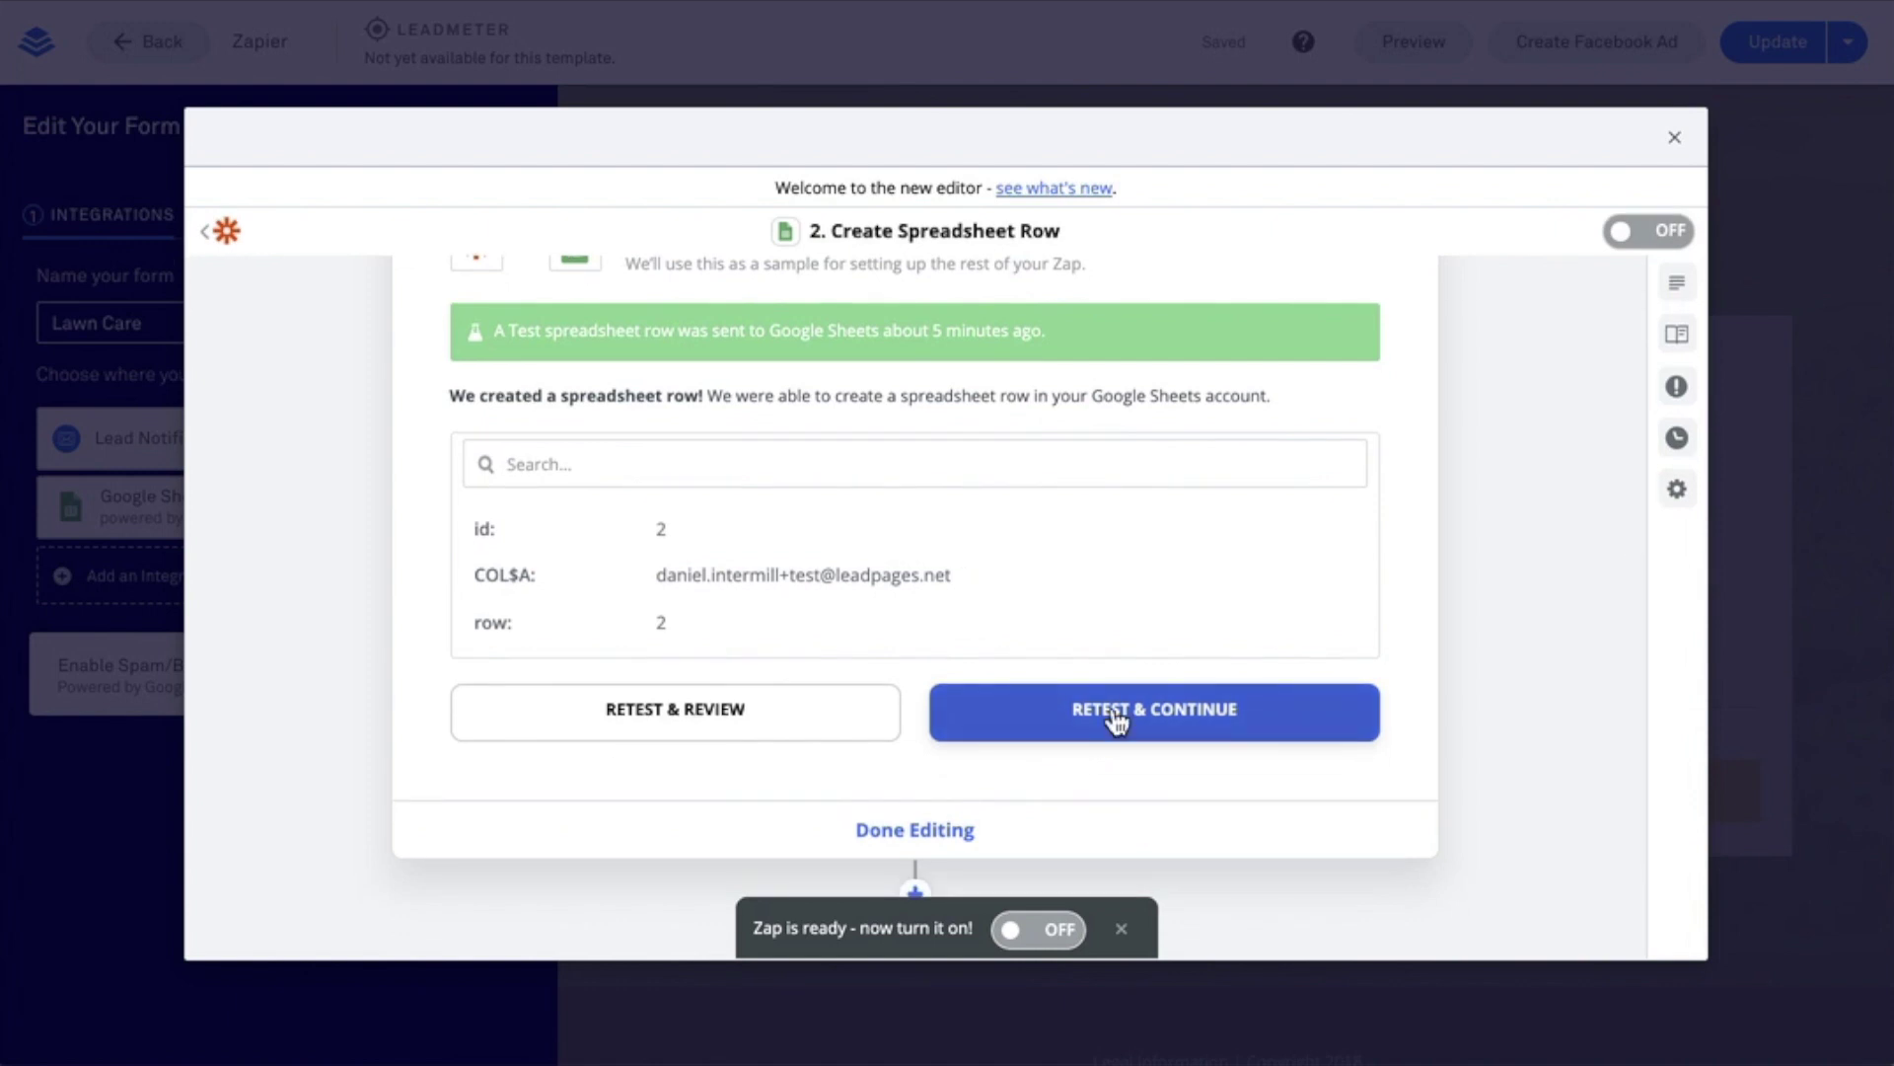
left_click(1087, 714)
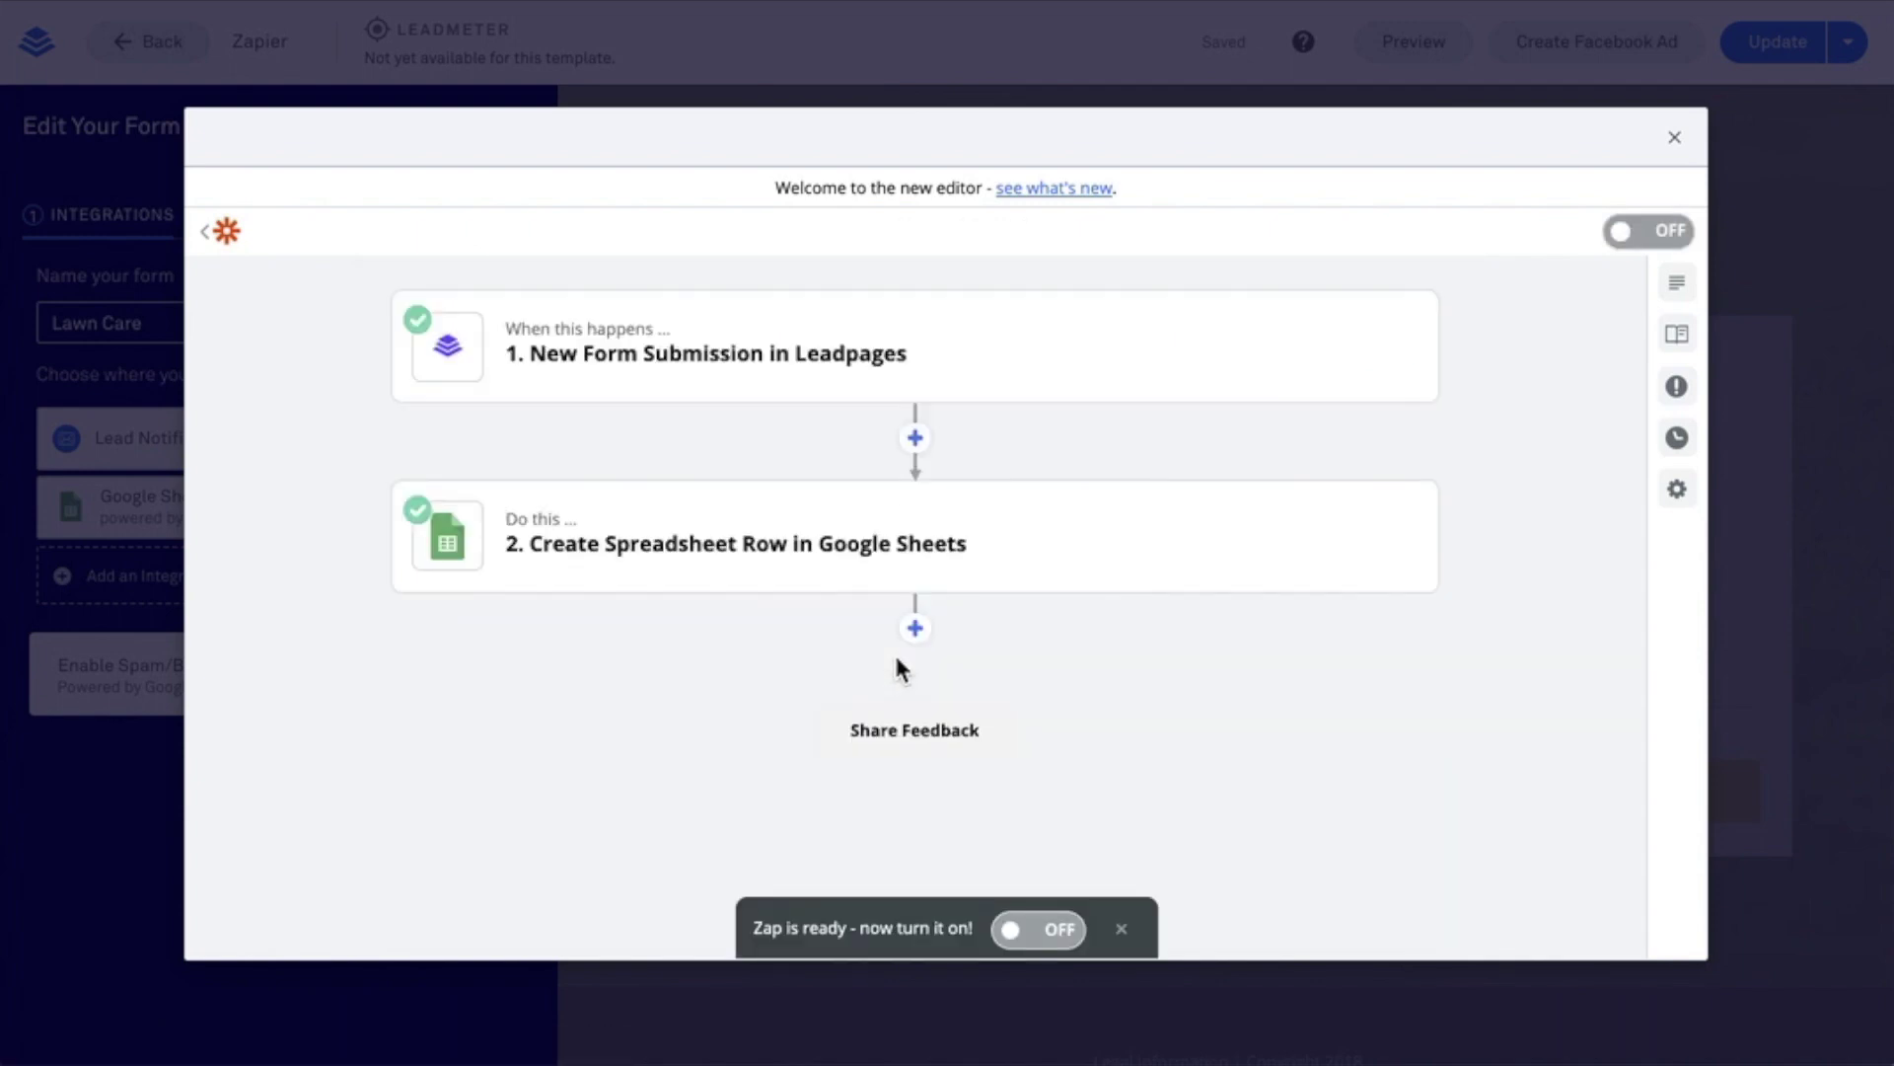
left_click(1056, 937)
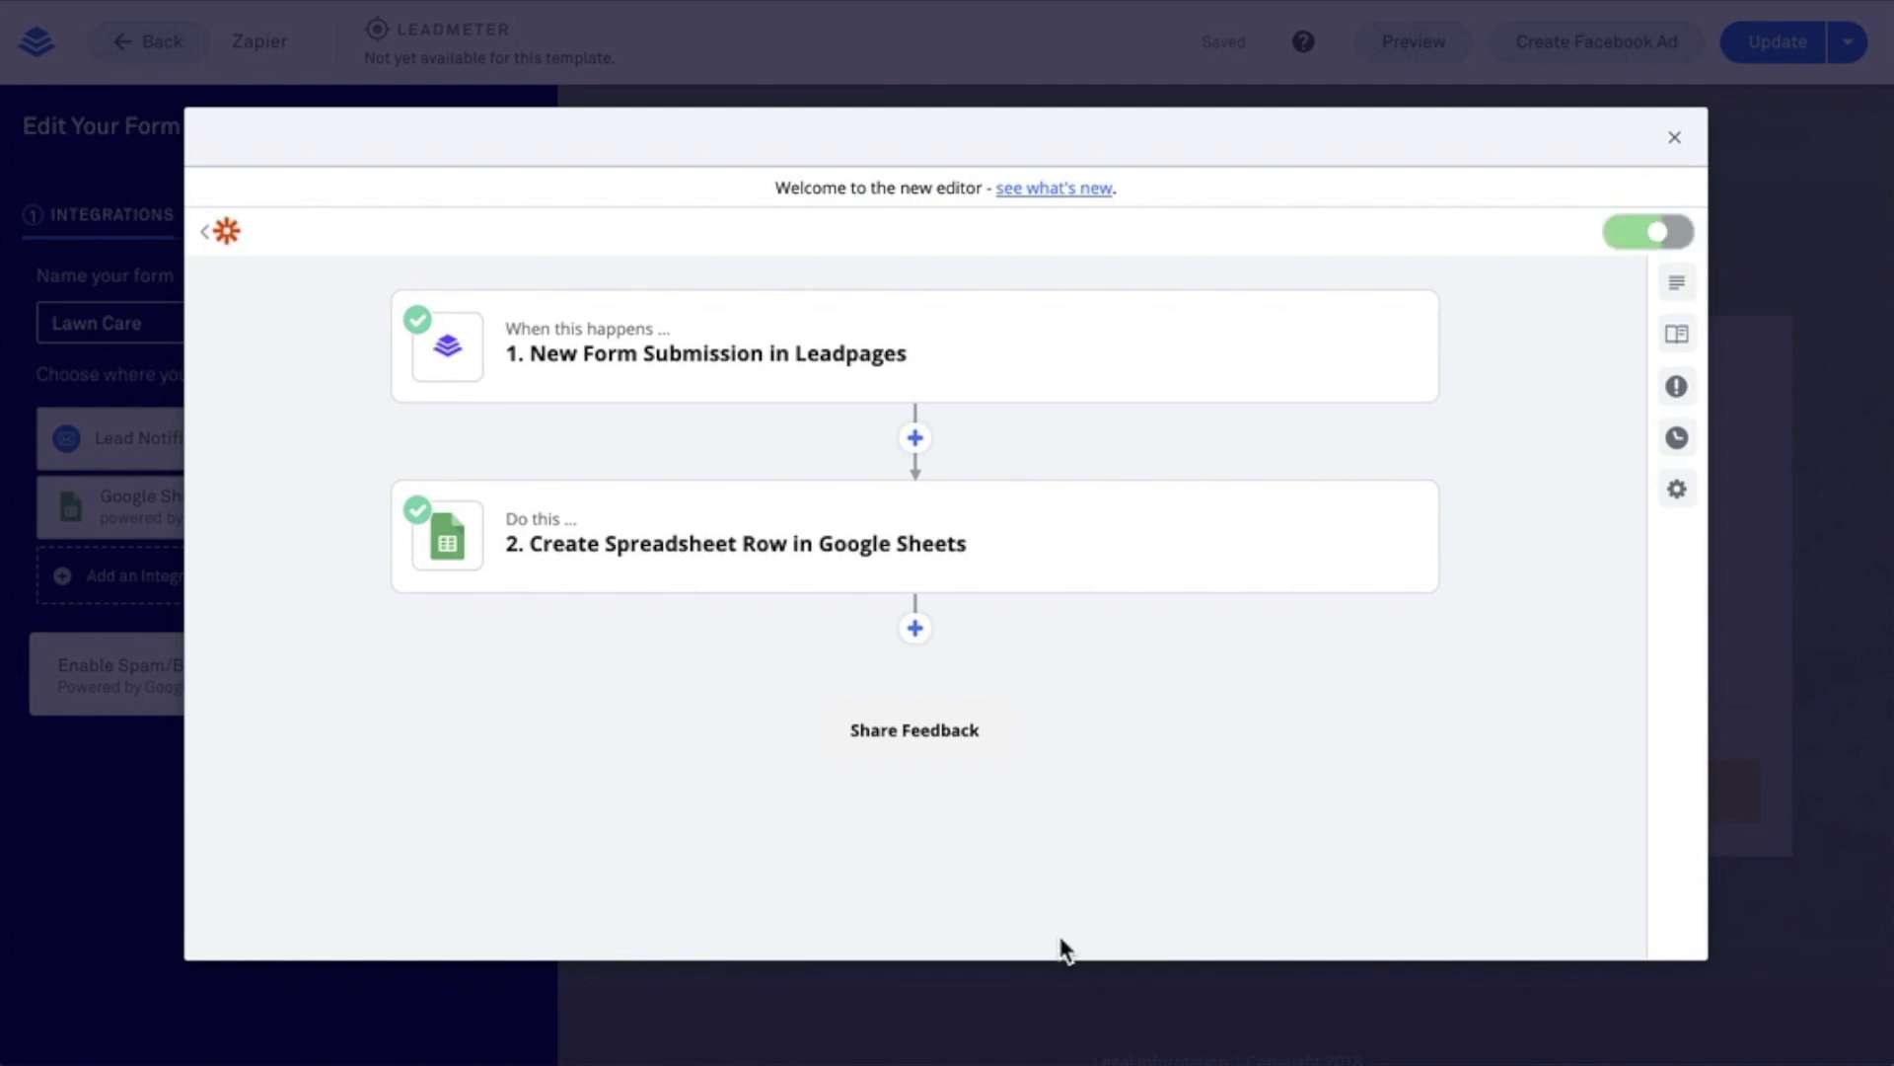
- Close the Zap configuration, save the Lawn Care form with its existing fields and actions, and update the page
left_click(1670, 142)
left_click(472, 778)
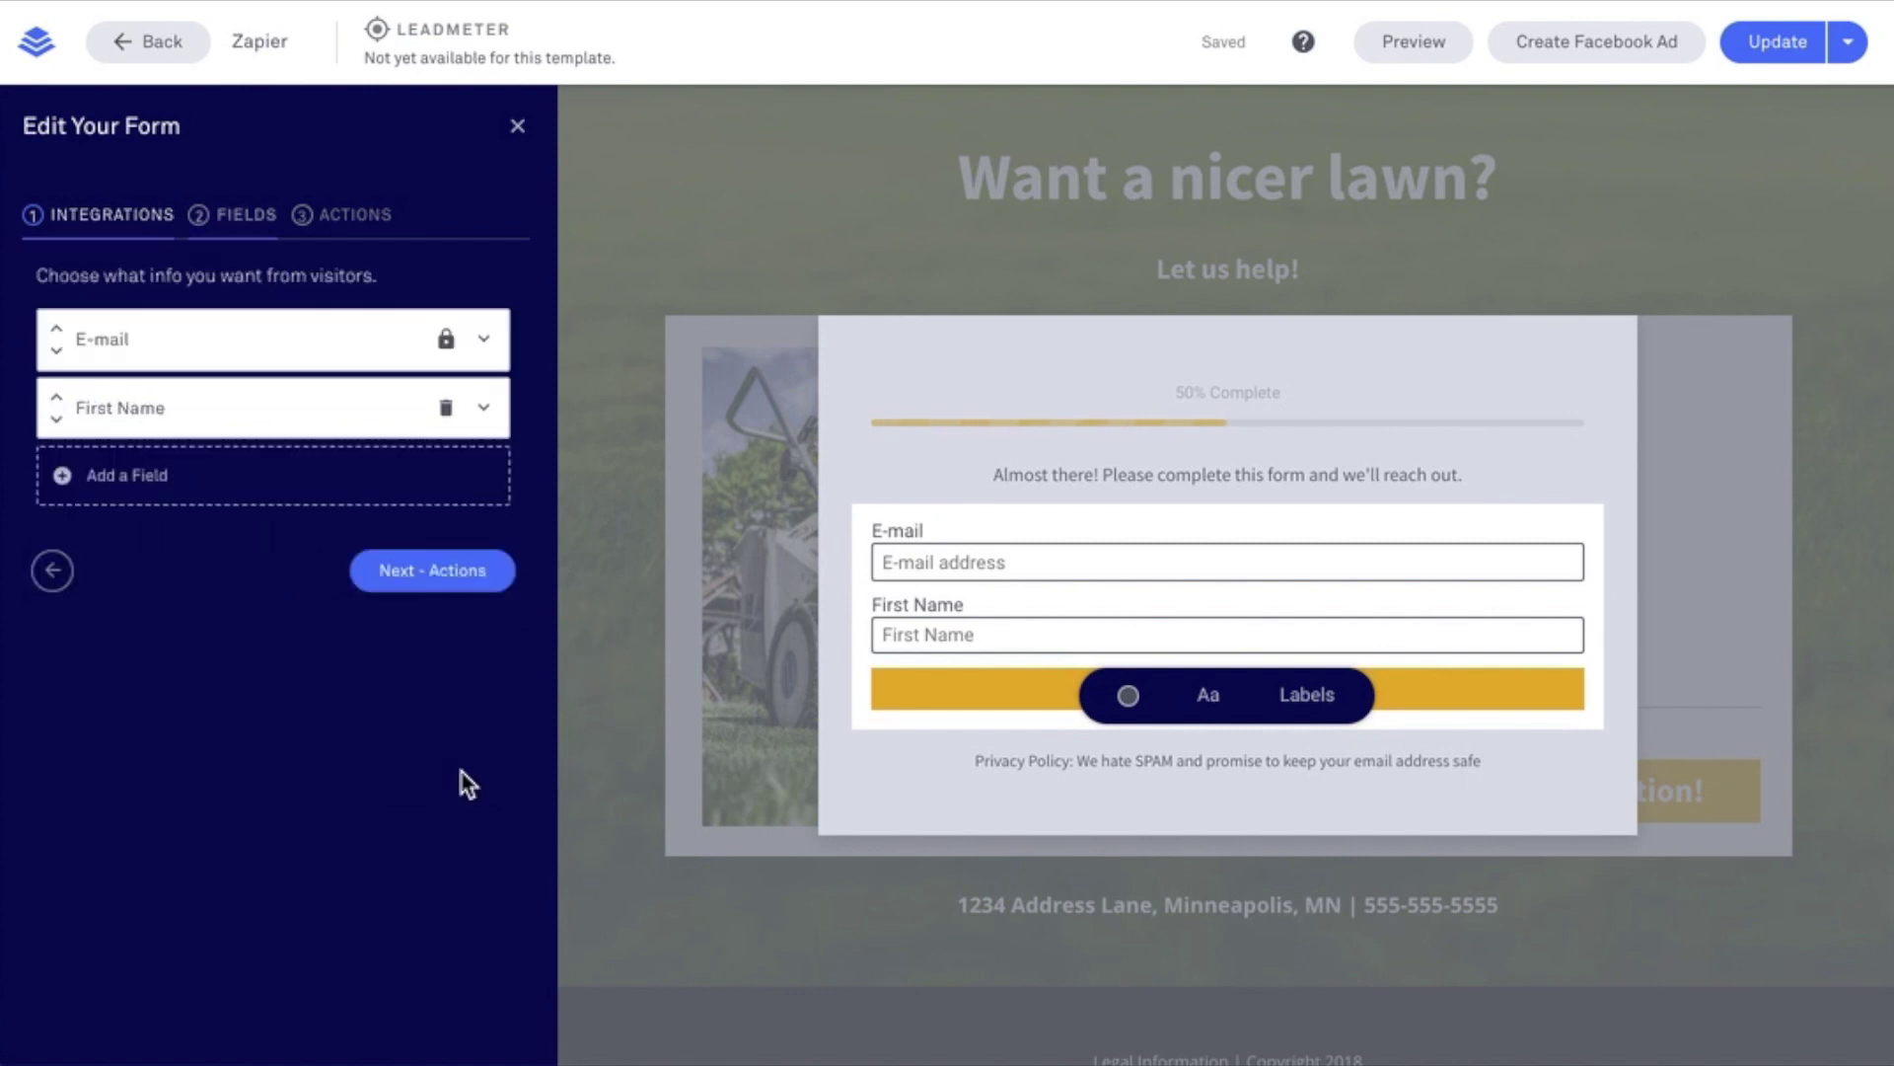
left_click(442, 572)
left_click(448, 641)
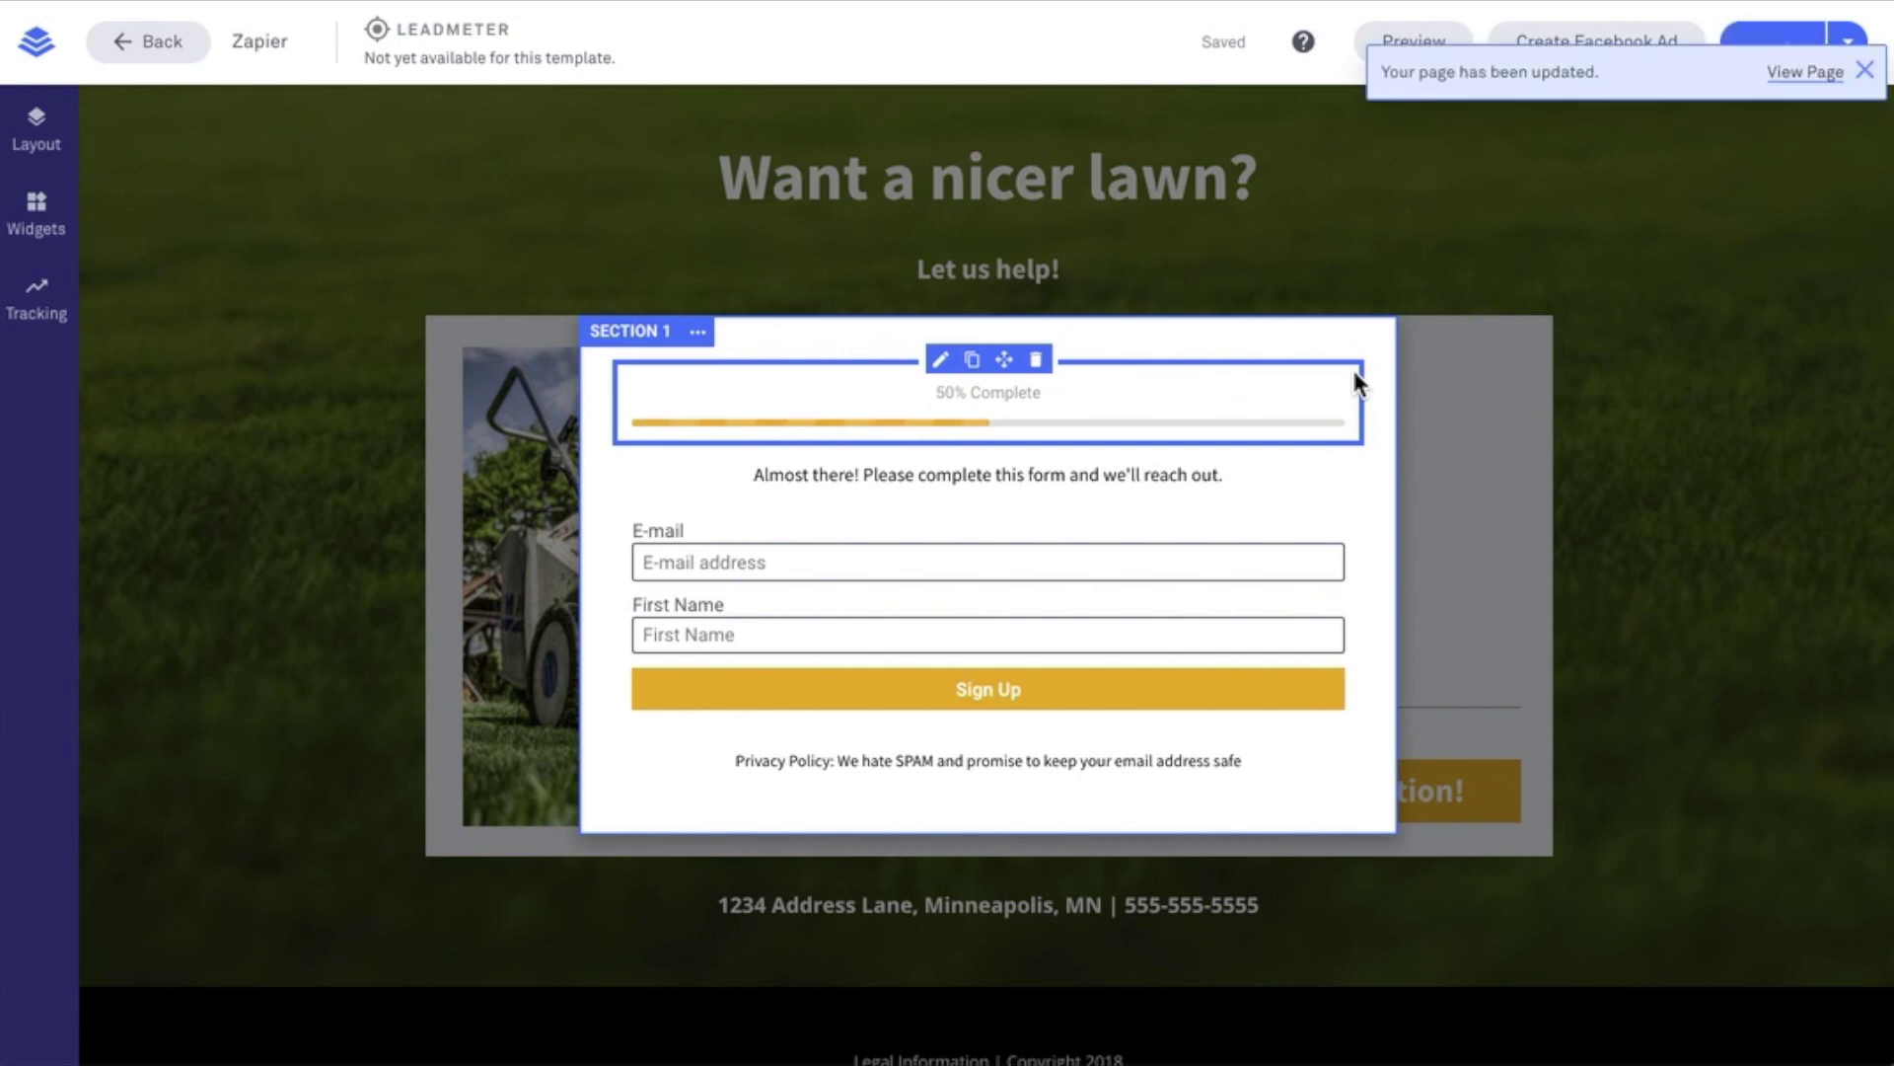
- Open the published page's information request form and fill in a new test e-mail address
left_click(1820, 73)
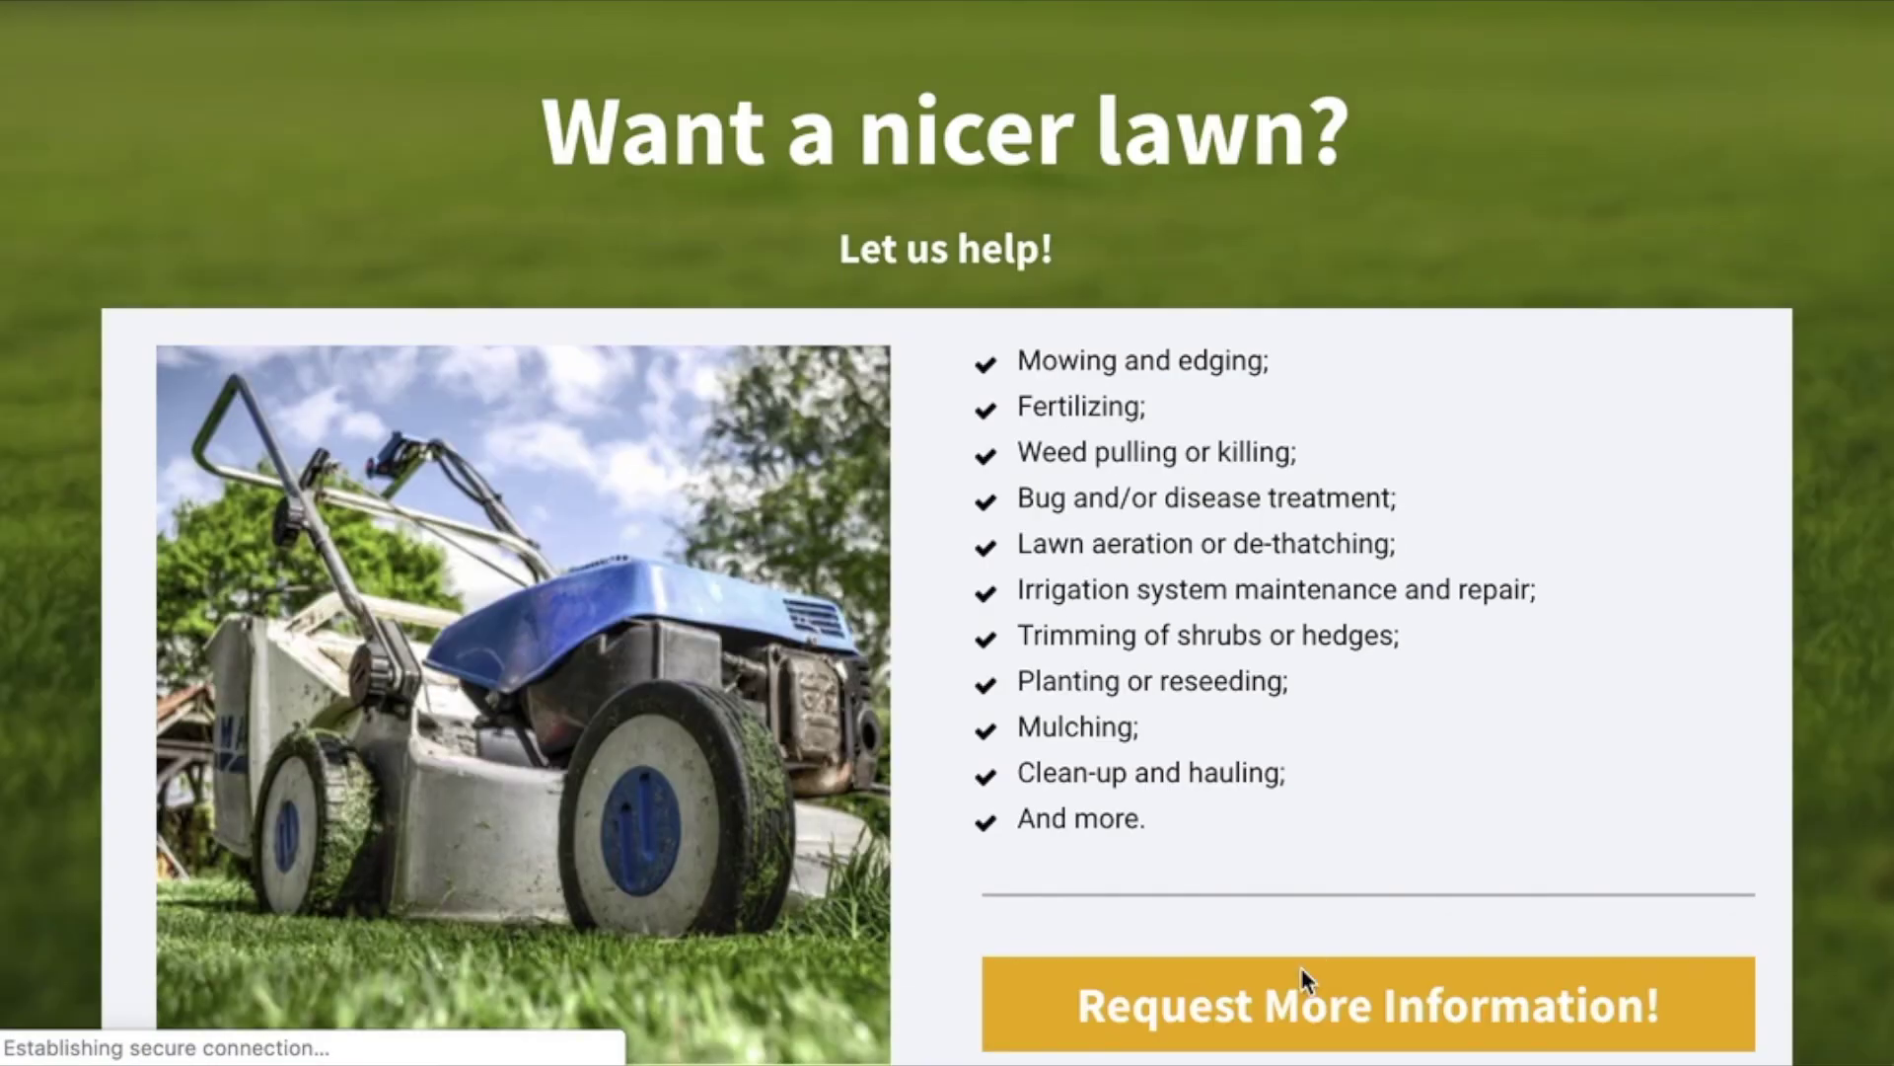
left_click(1281, 972)
left_click(753, 503)
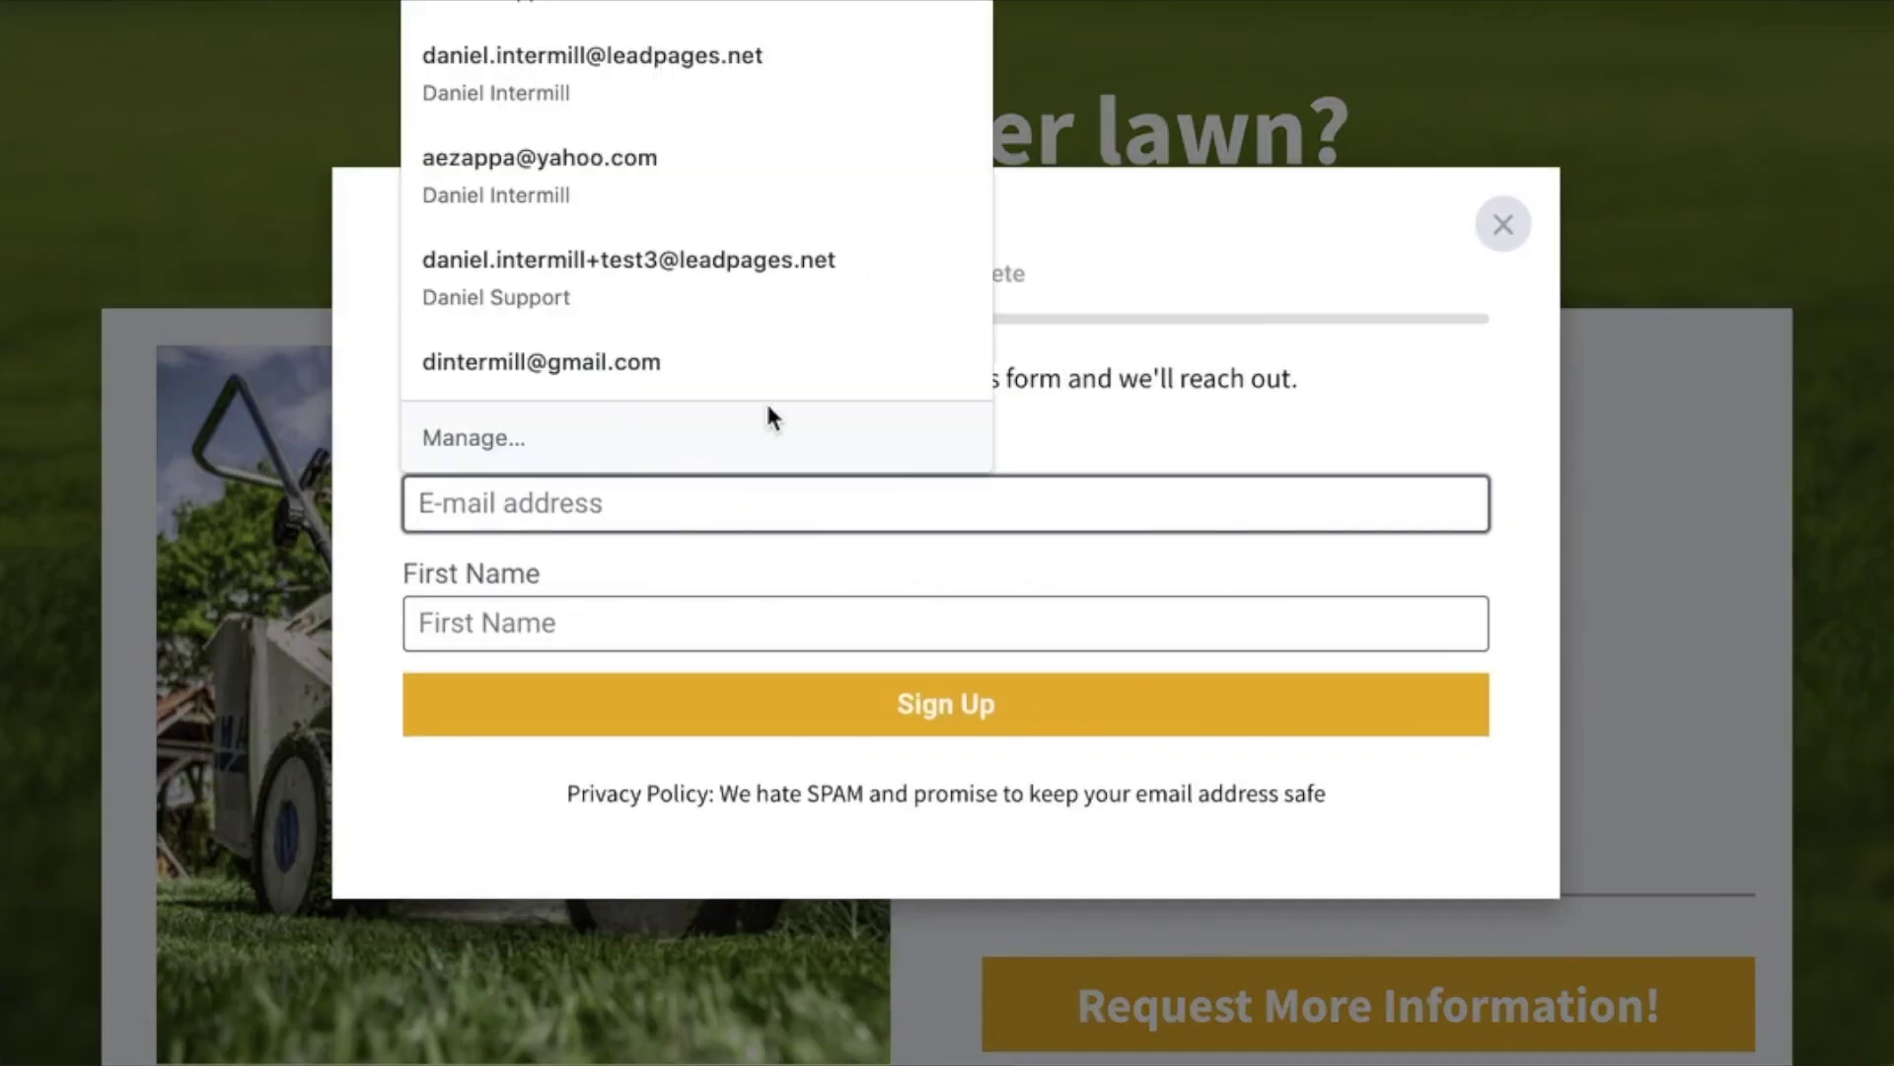
key("Up")
key("Return")
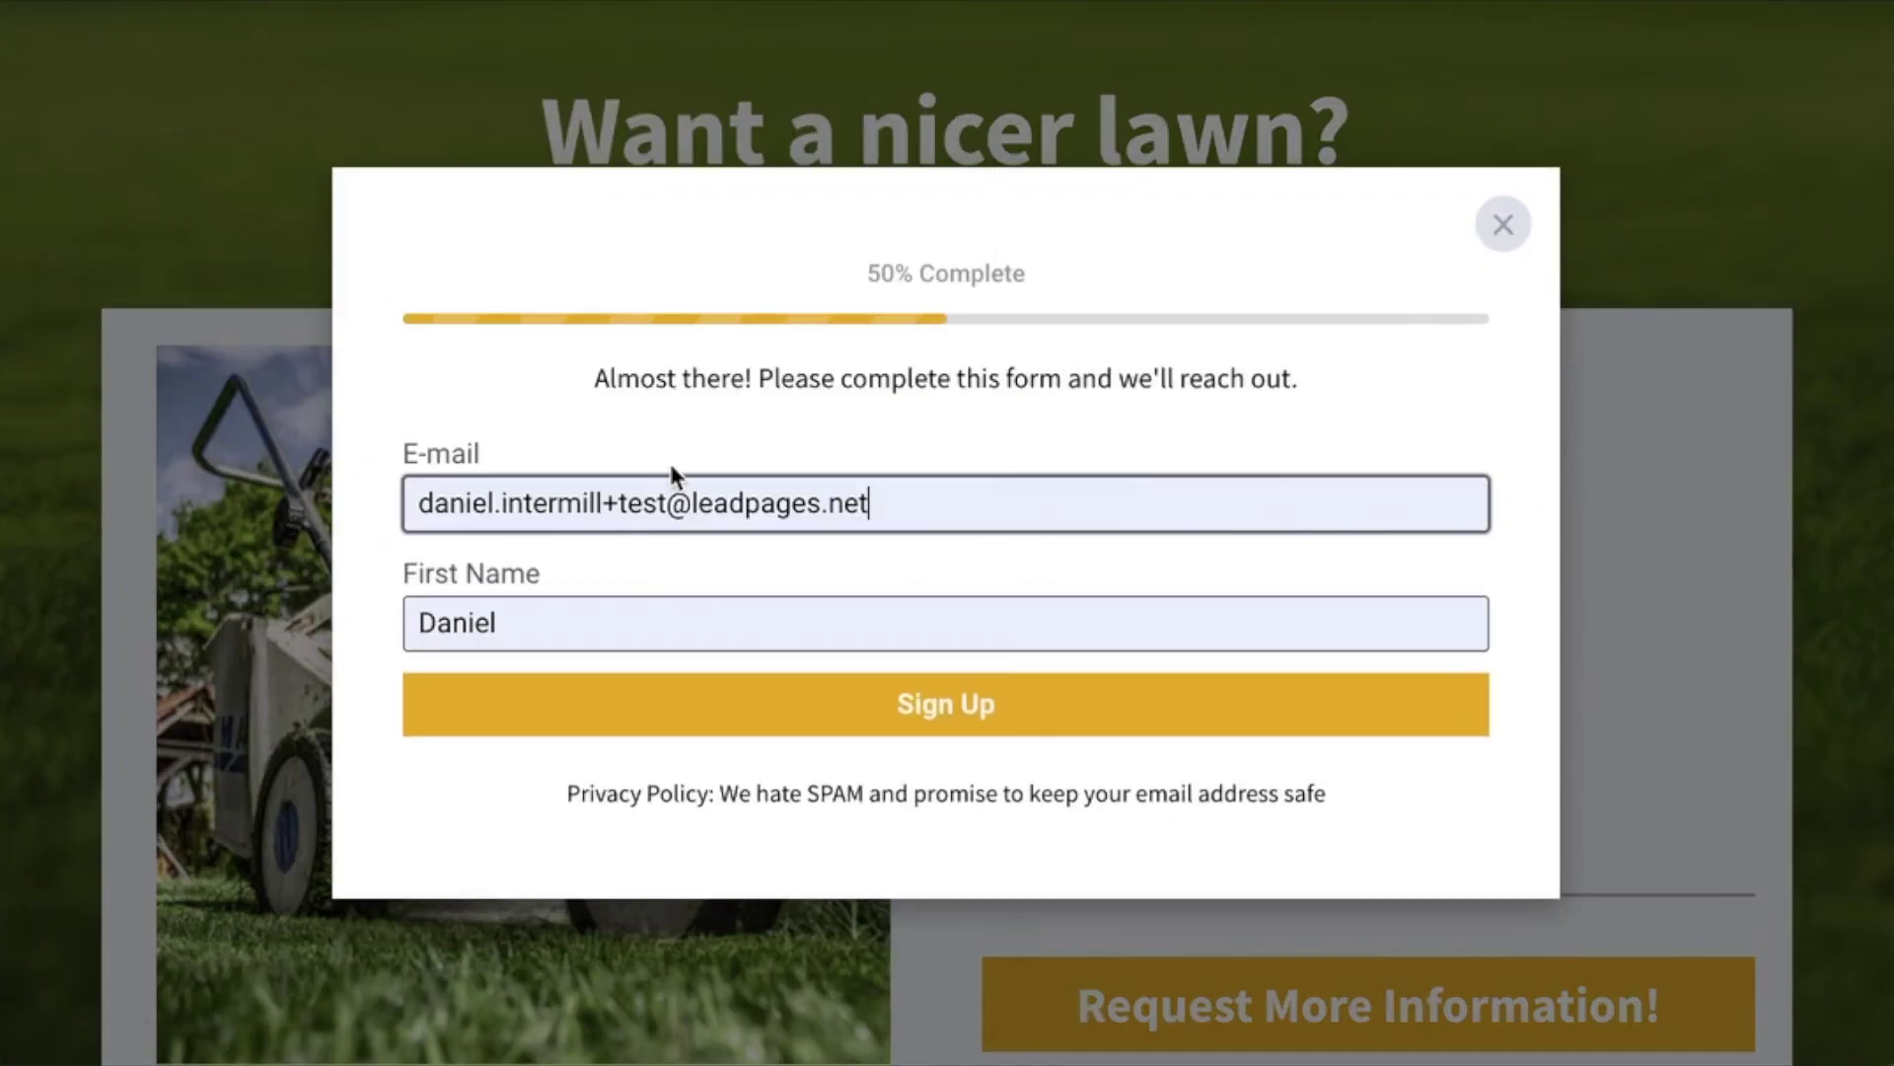
left_click(669, 503)
type("3")
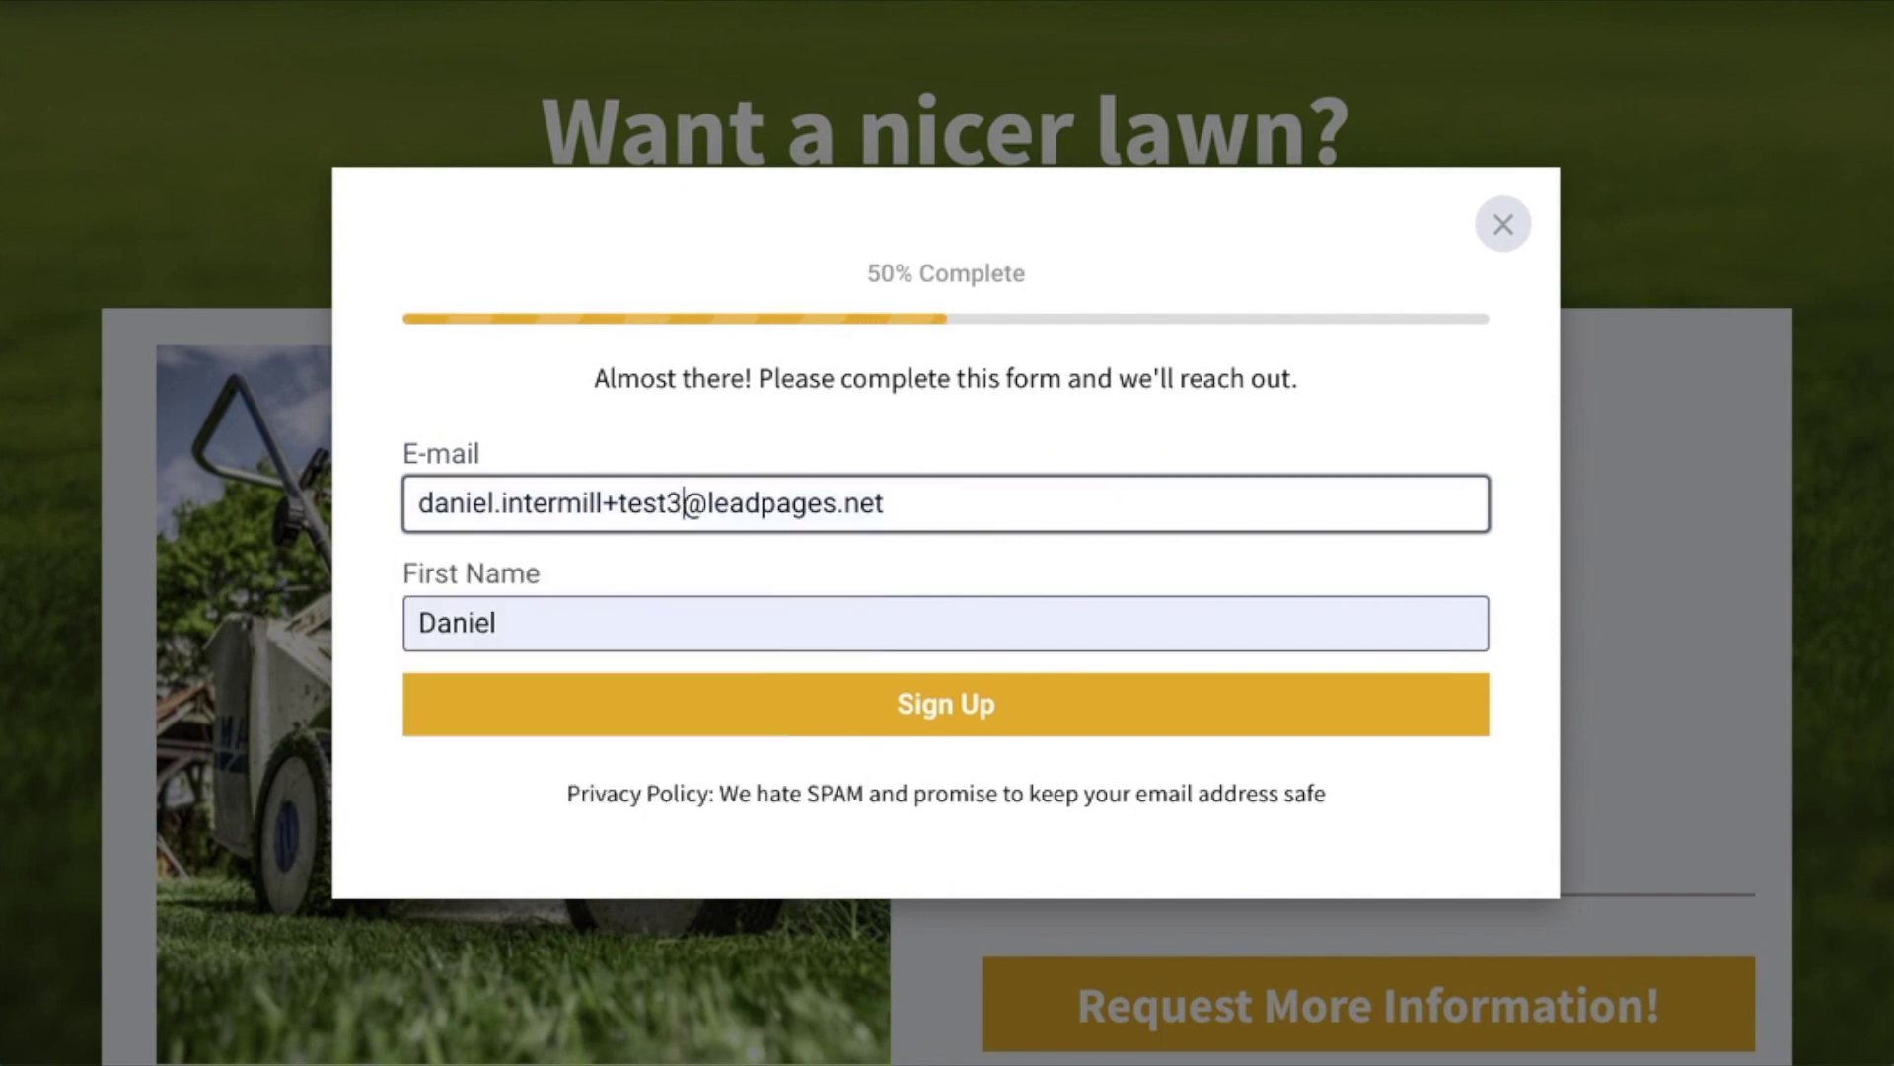
- Replace the autofilled first name with Support and submit the sign-up form
left_click(604, 621)
key("BackSpace")
key("BackSpace")
key("BackSpace")
key("BackSpace")
key("BackSpace")
key("BackSpace")
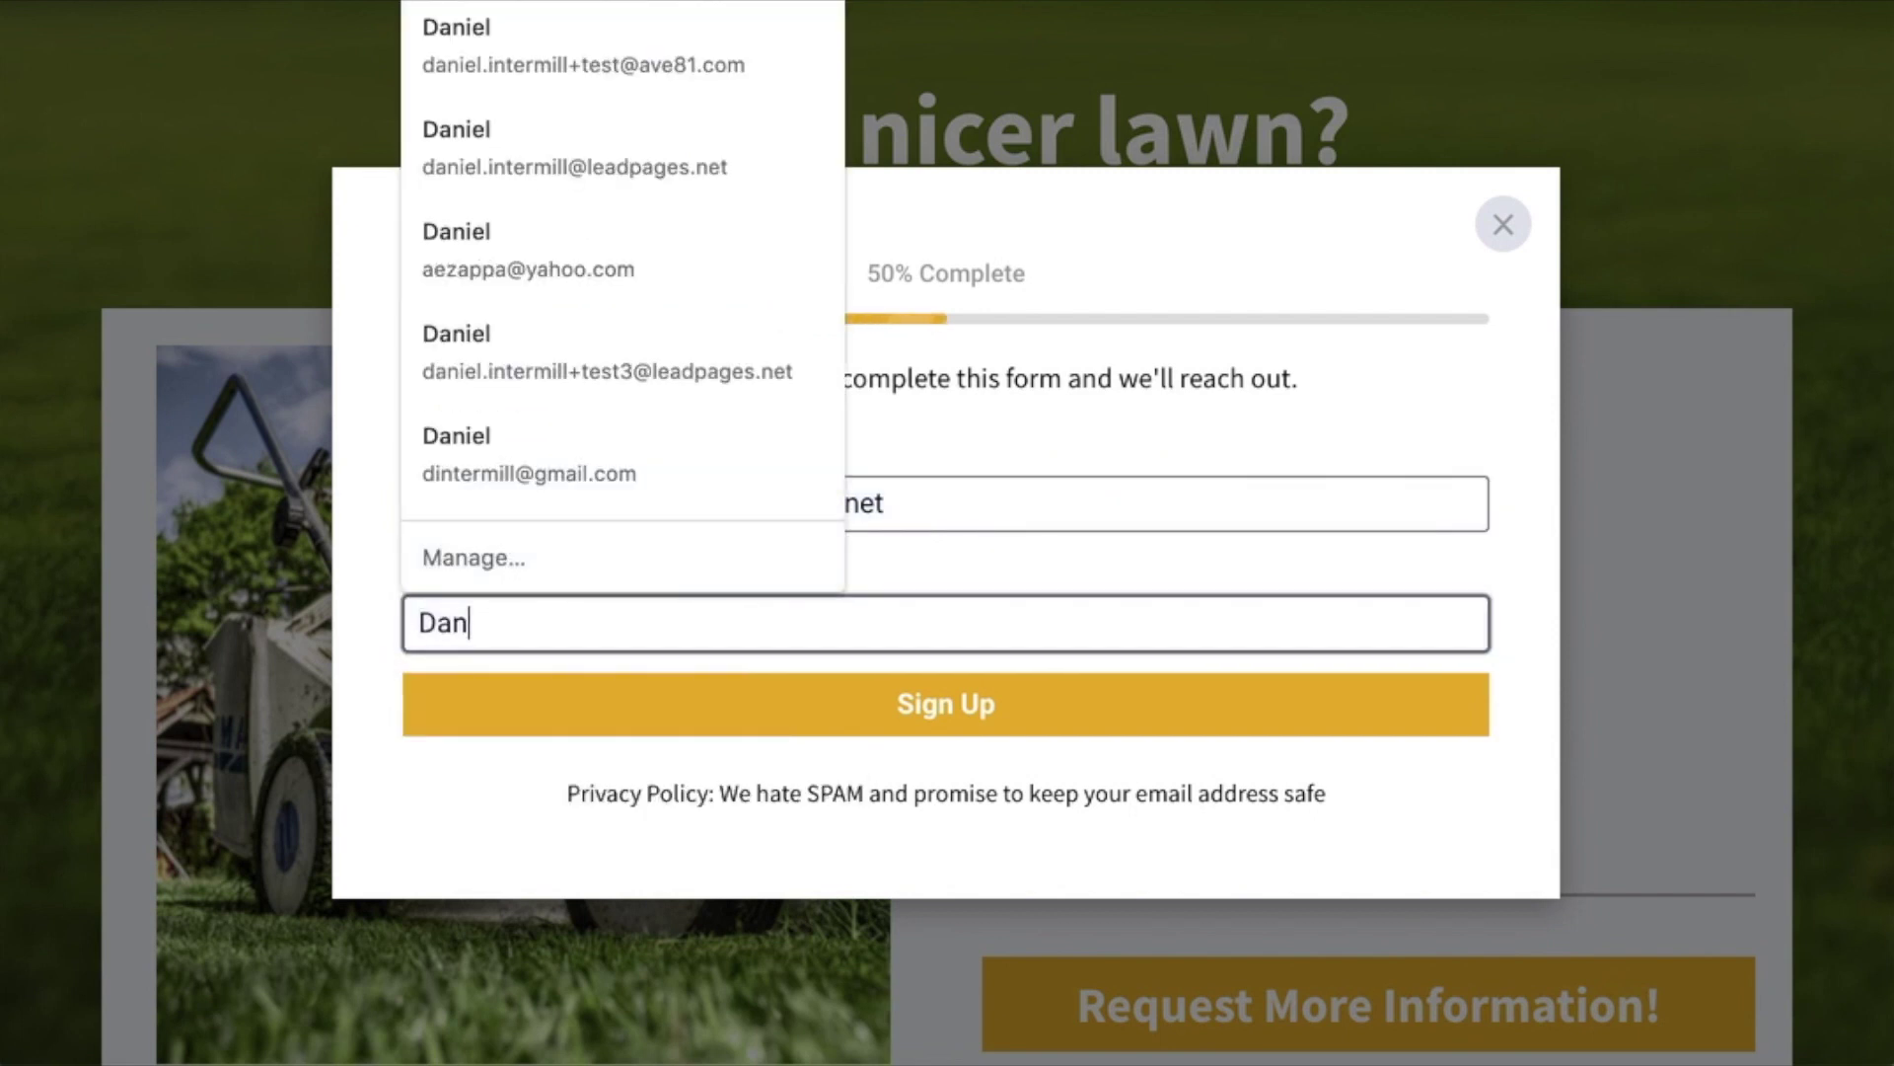
type("SUPPORT")
key("BackSpace")
key("BackSpace")
key("BackSpace")
key("BackSpace")
key("BackSpace")
key("BackSpace")
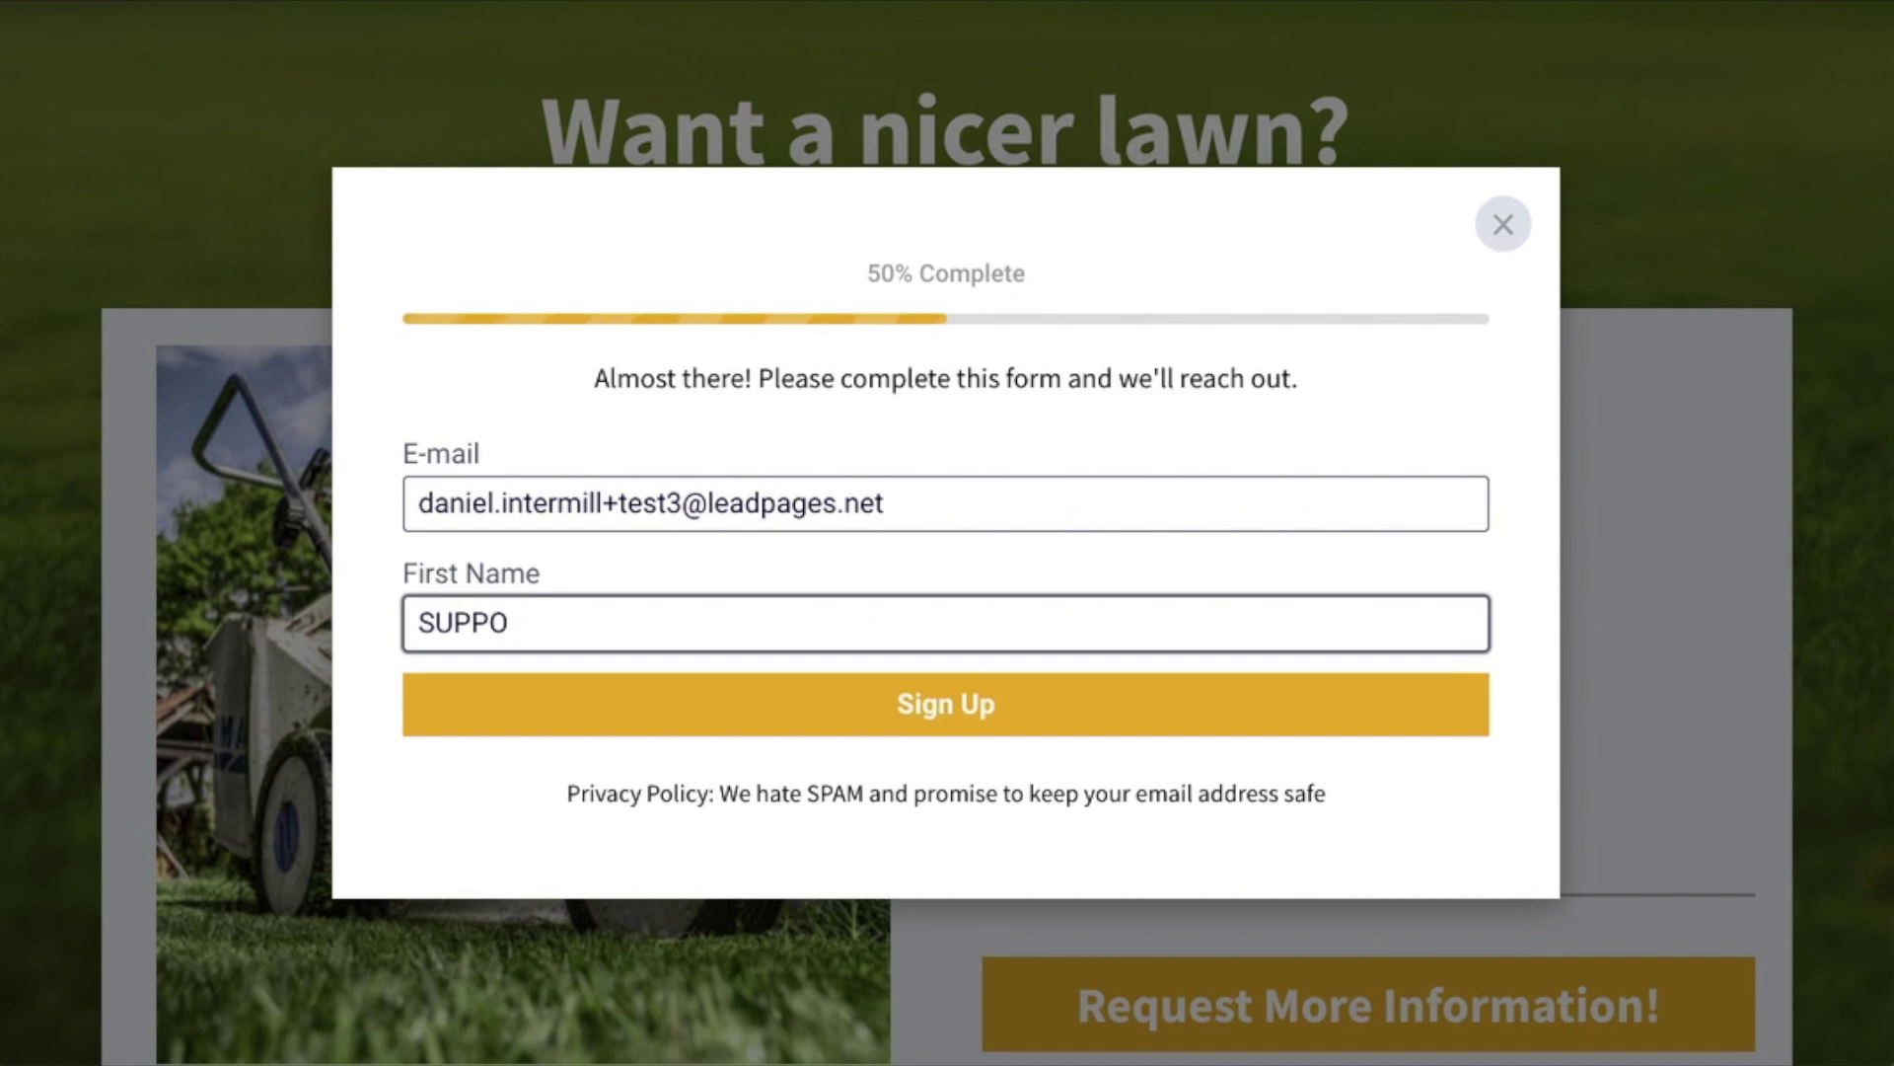
type("upport")
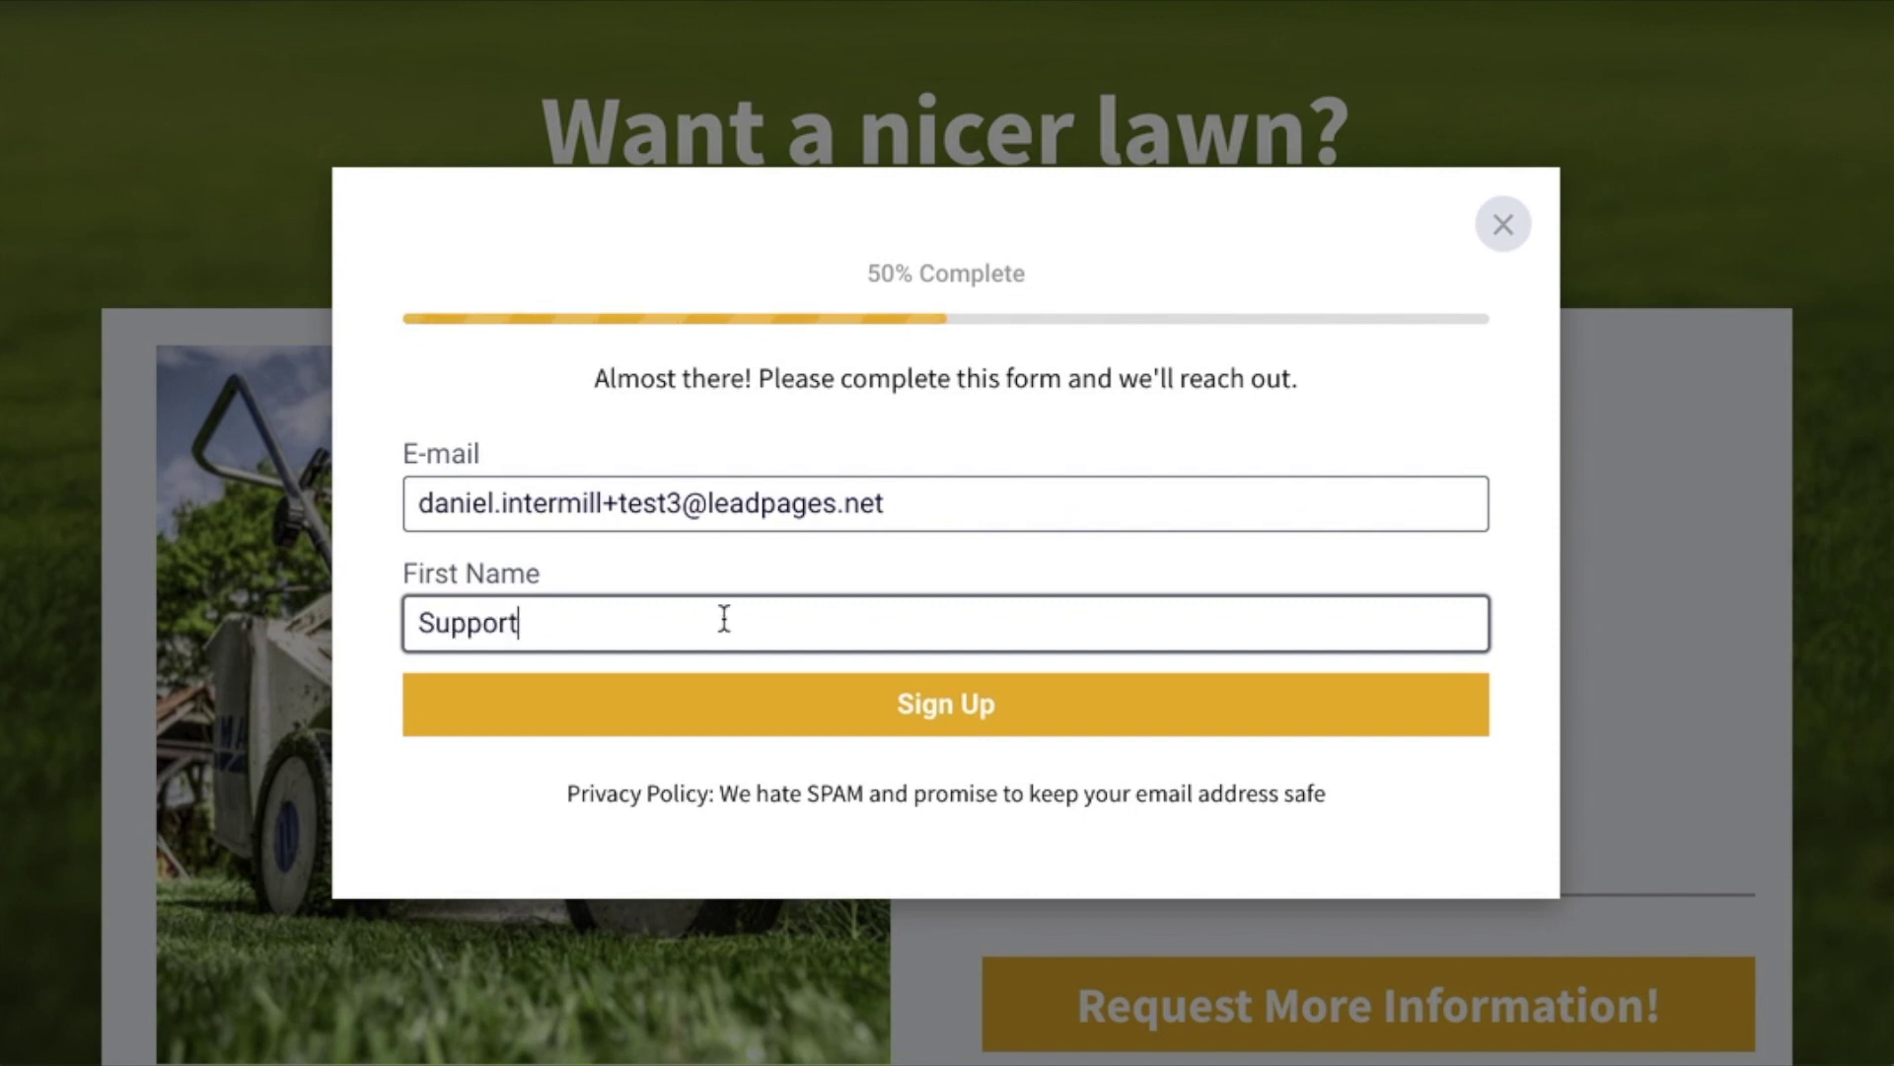
left_click(973, 704)
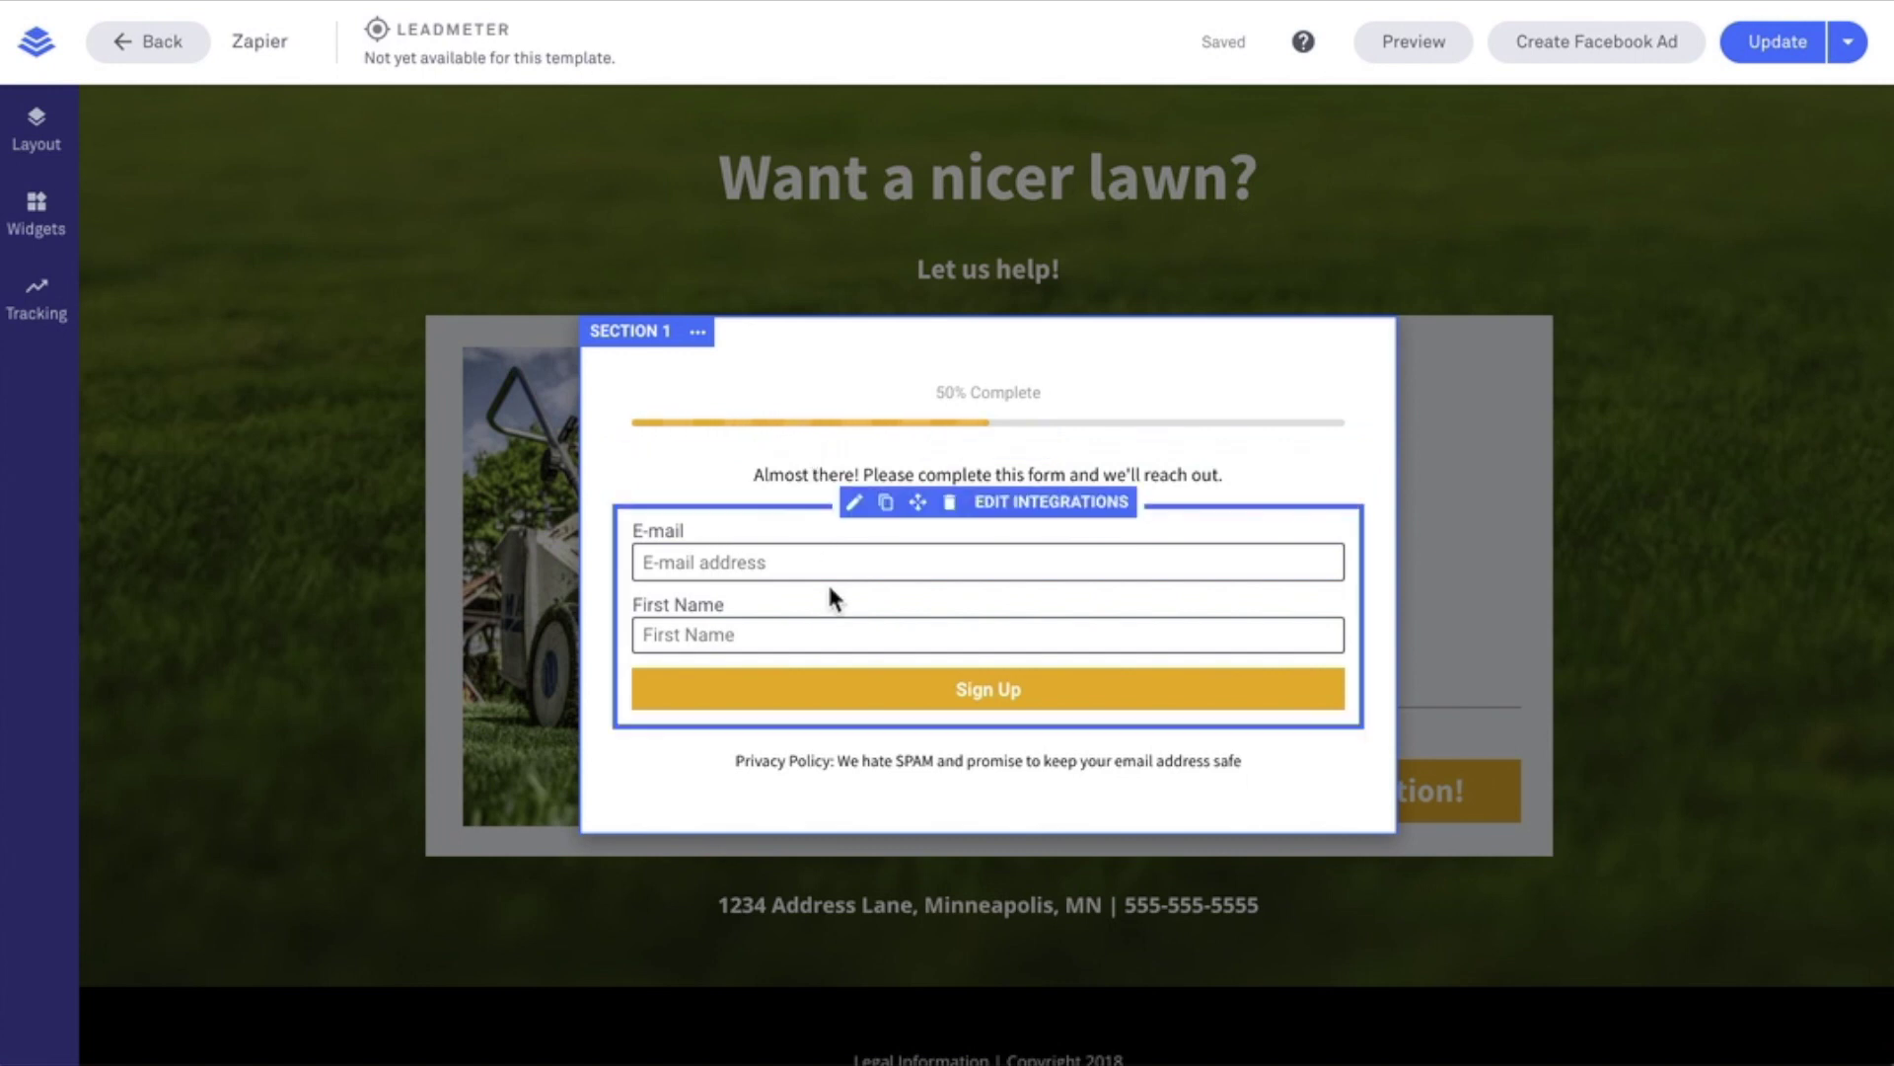
- Return to the page editor, duplicate the sign-up form in the pop-up and delete the left-hand form of the pair
left_click(886, 503)
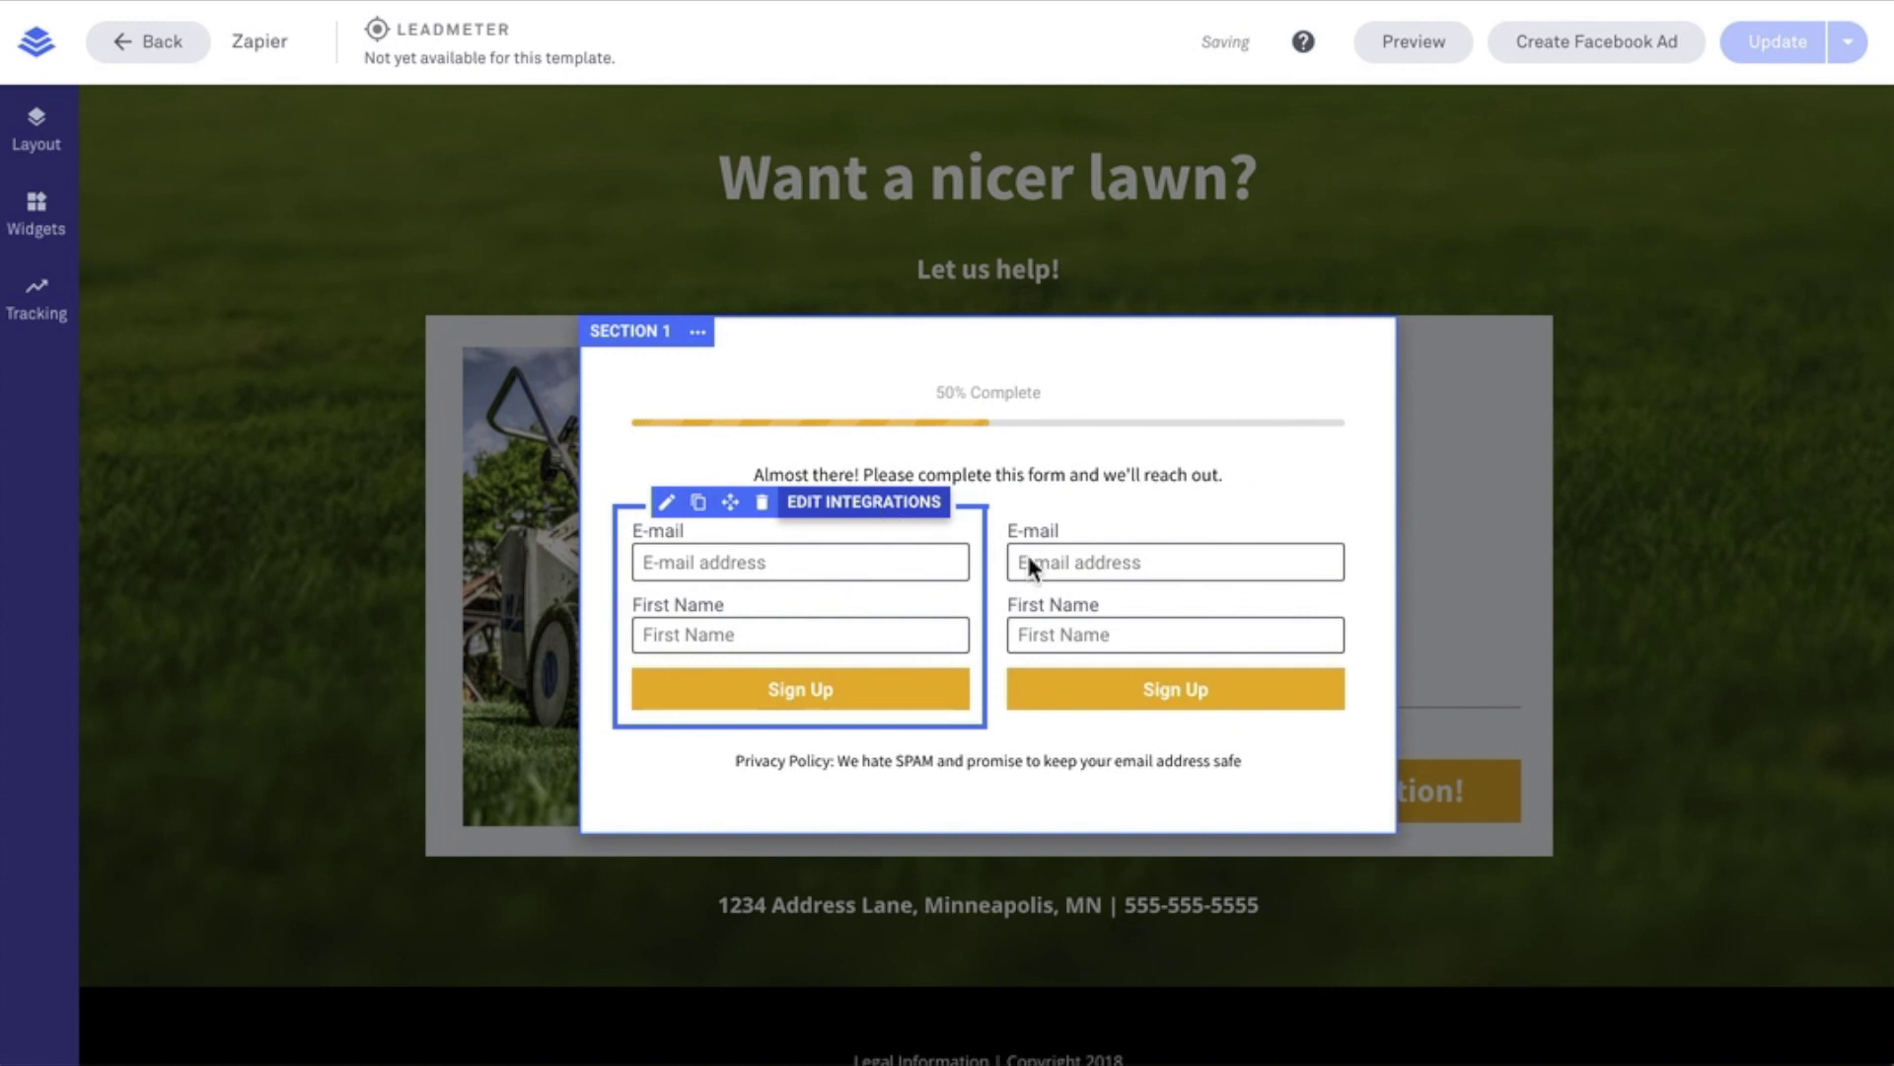
left_click(760, 508)
left_click(900, 452)
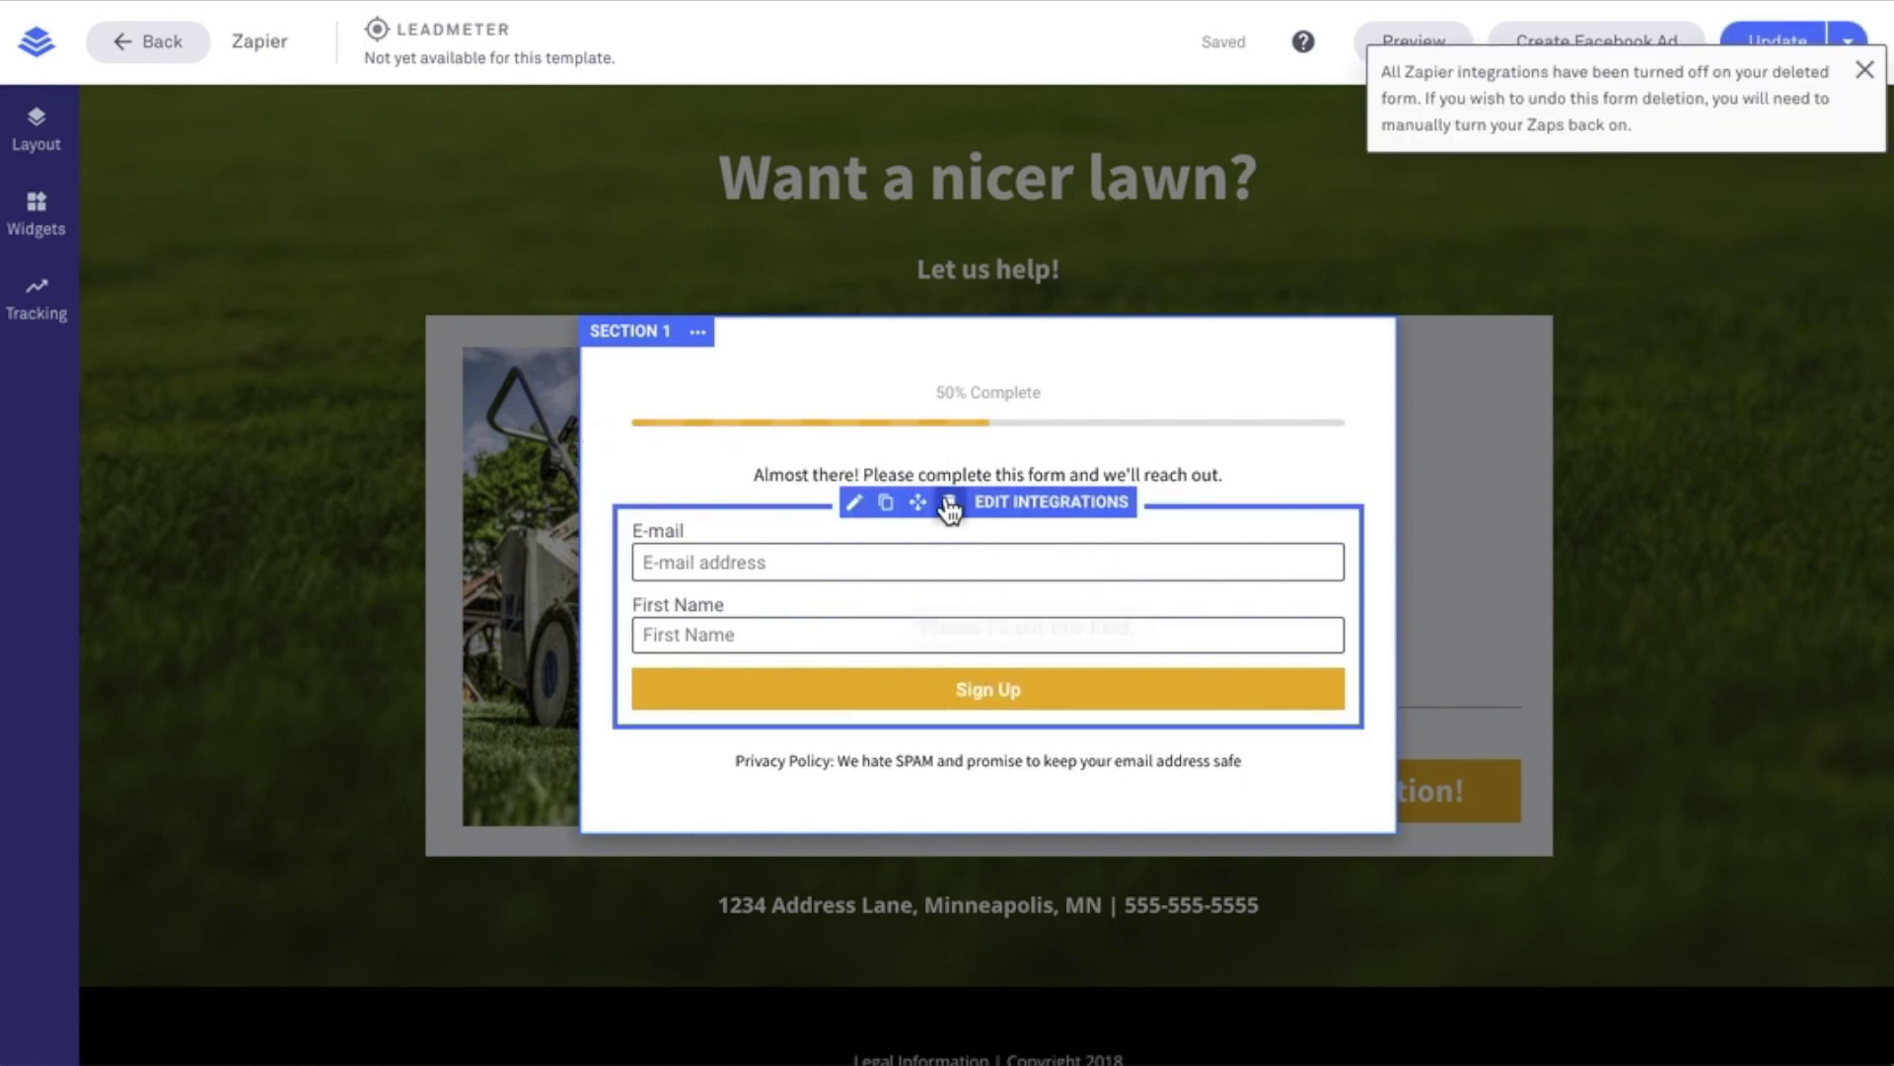
- View the available pop-up widgets and the editor's Help resources, dismissing the deleted-form notice
left_click(39, 225)
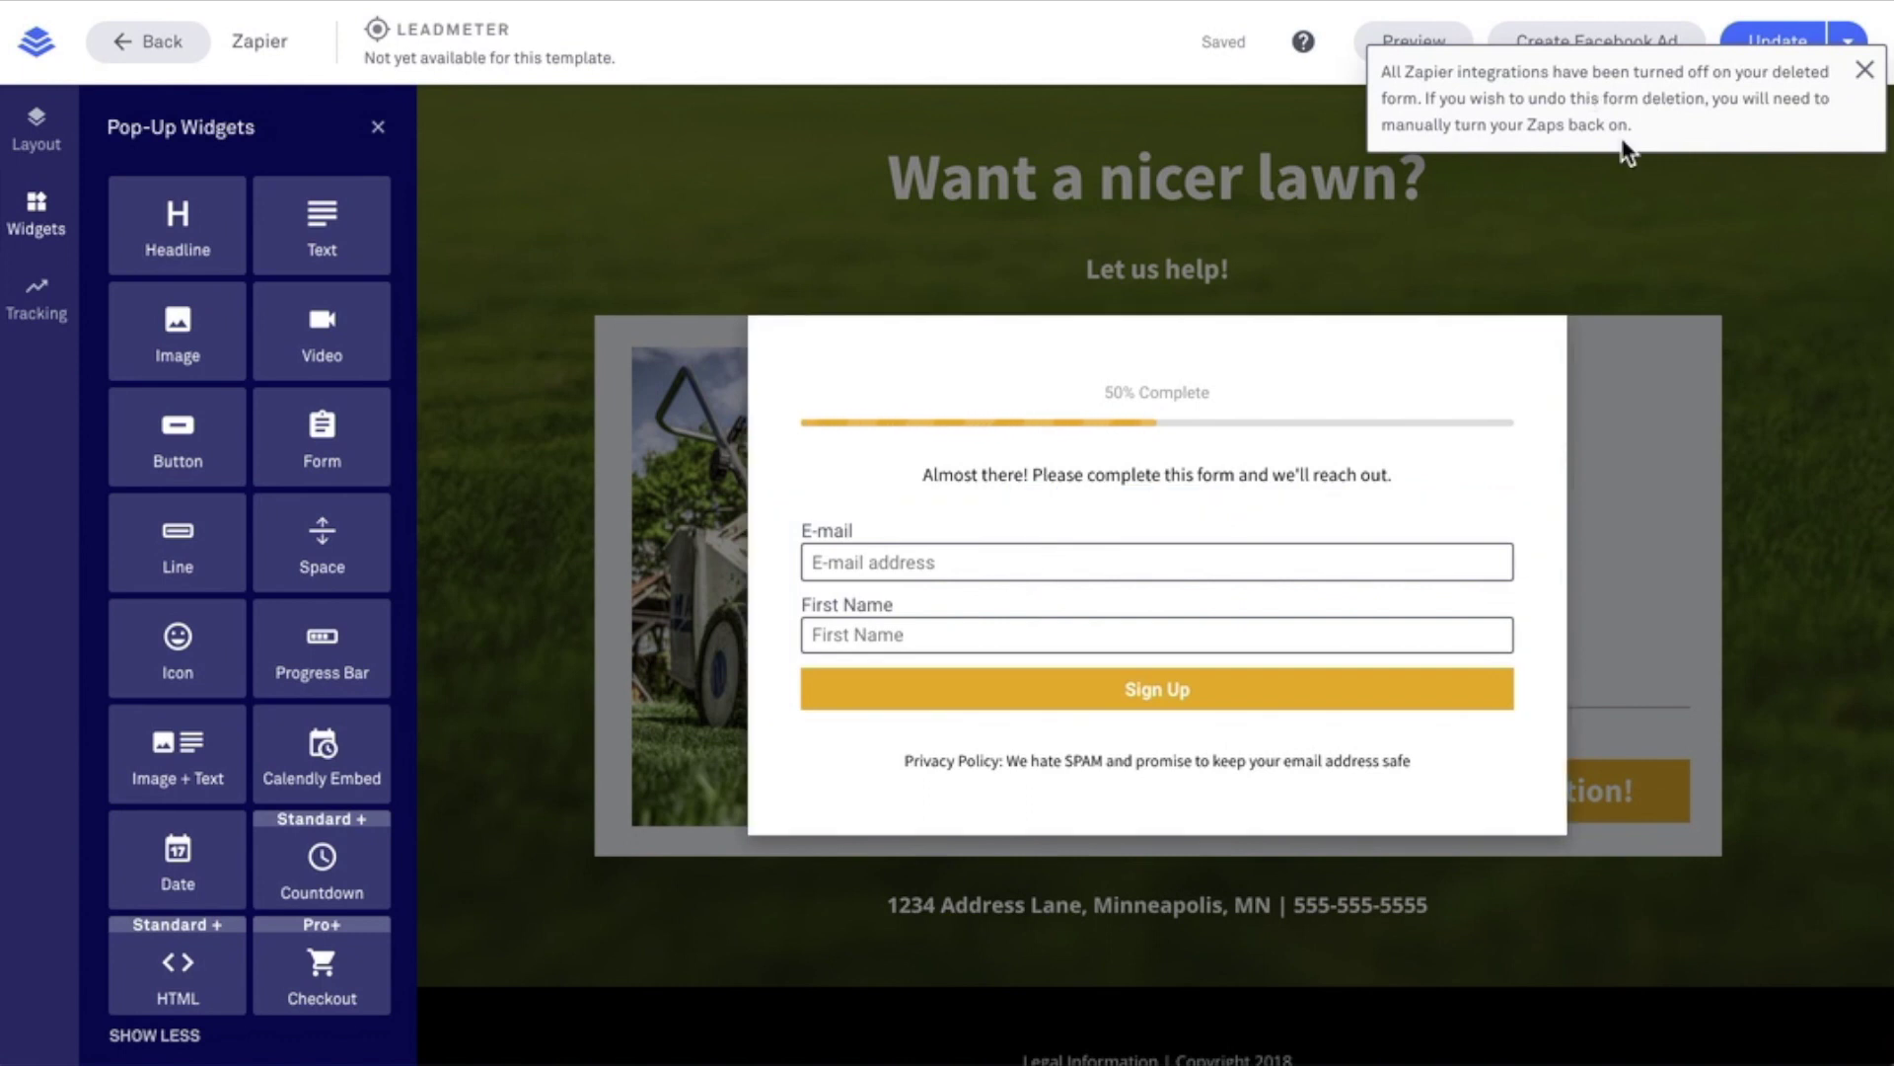
left_click(1864, 71)
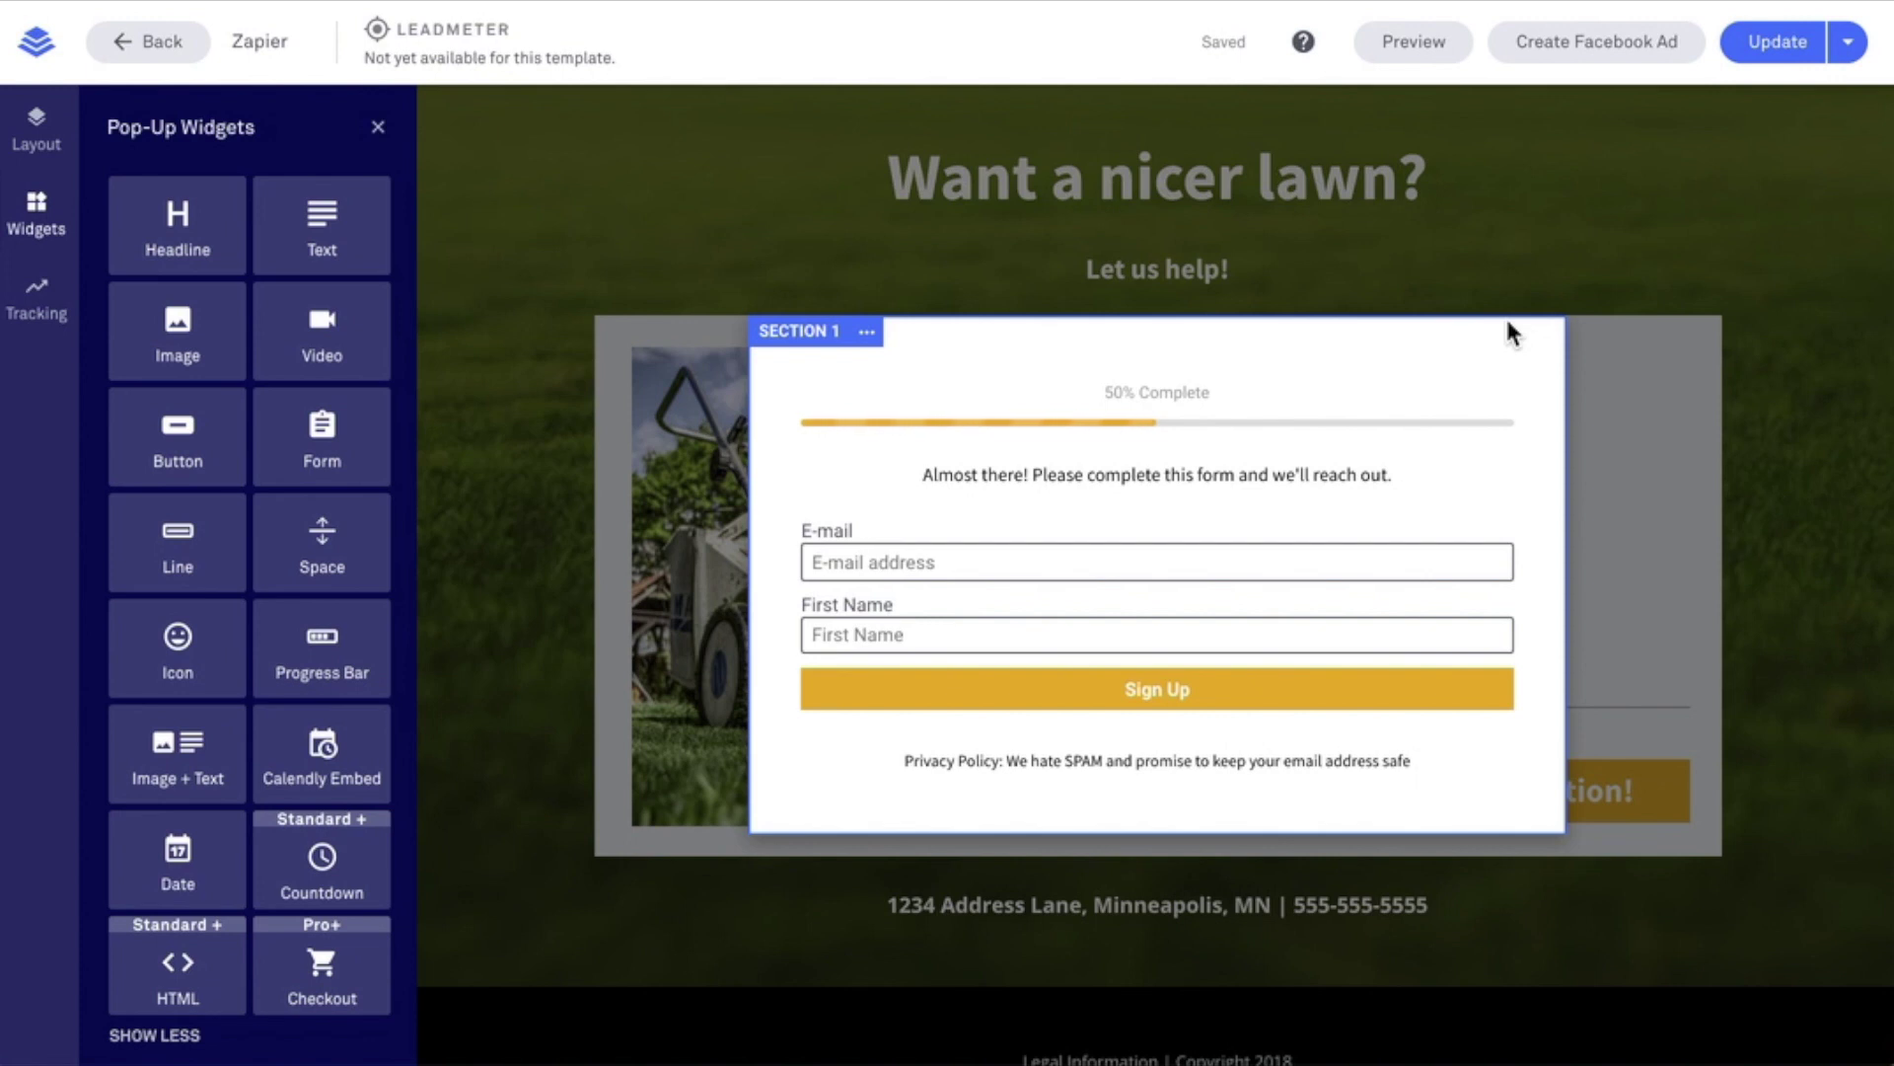
left_click(1307, 55)
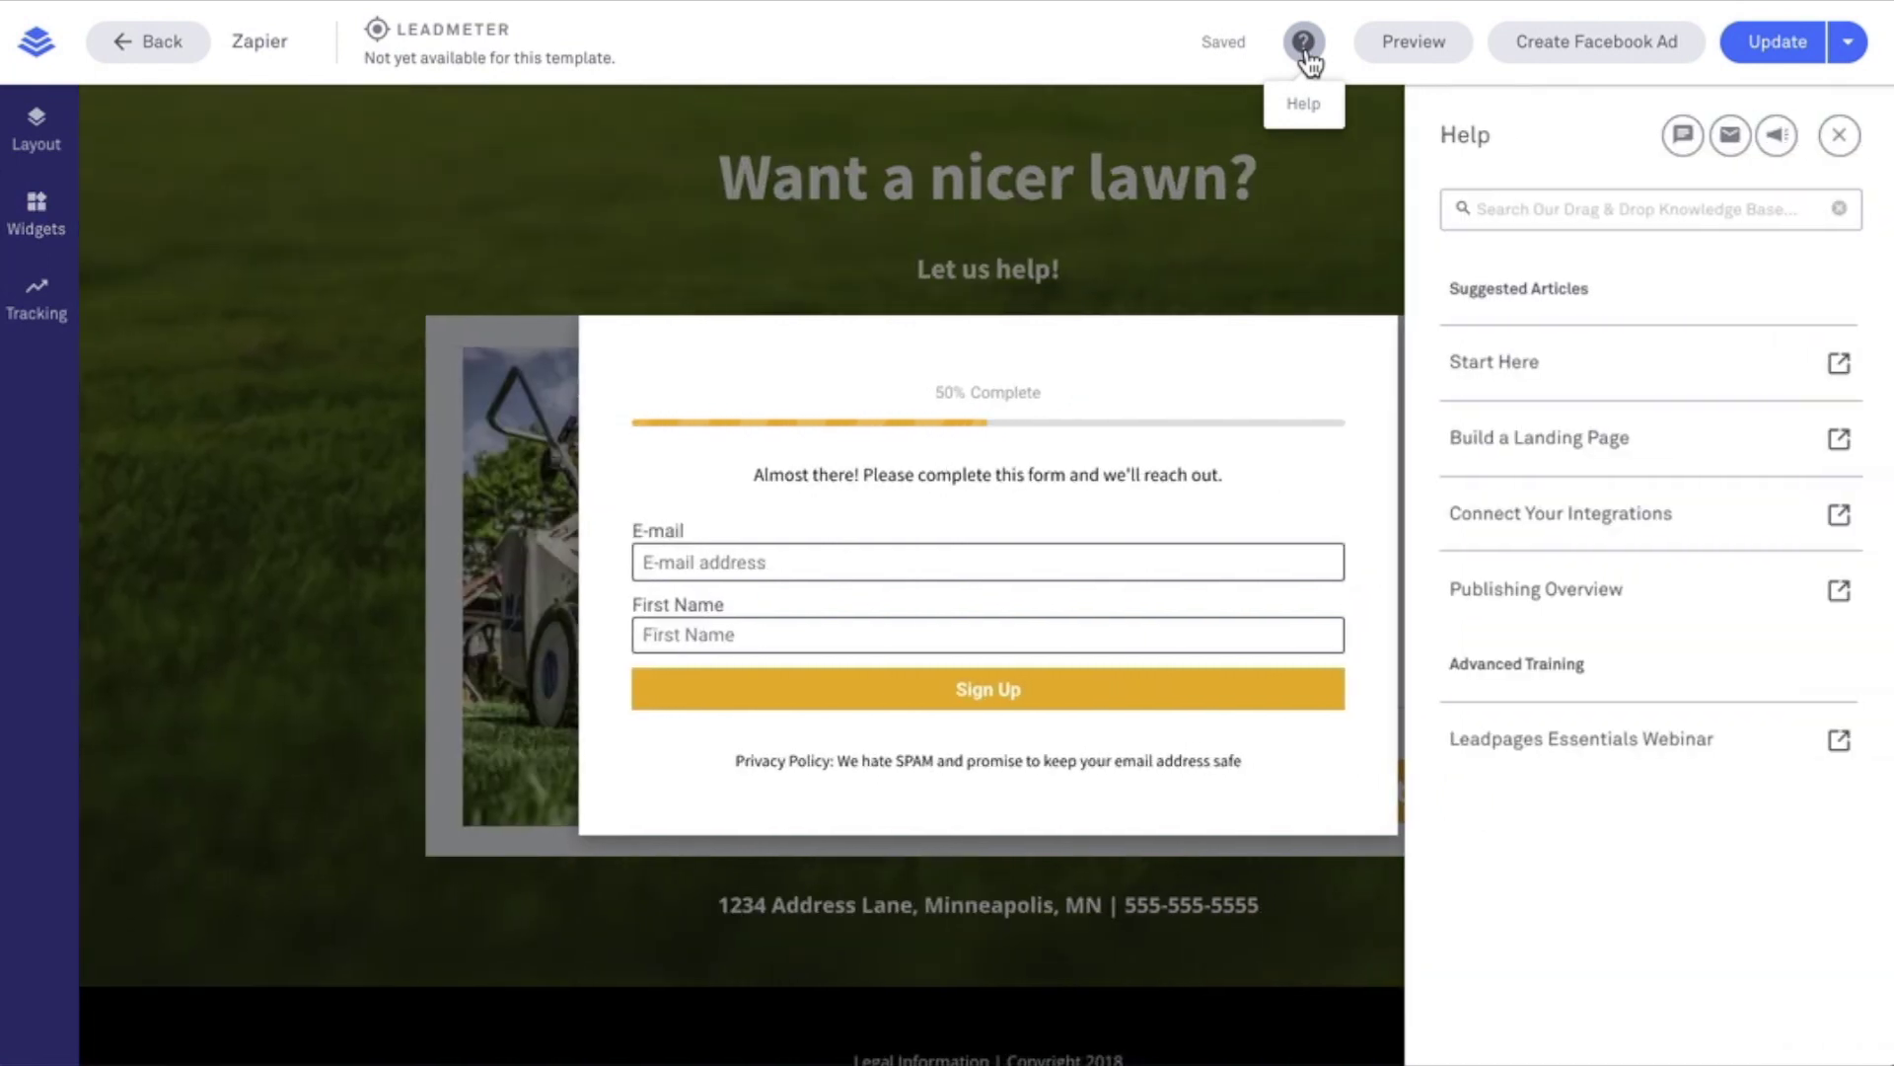